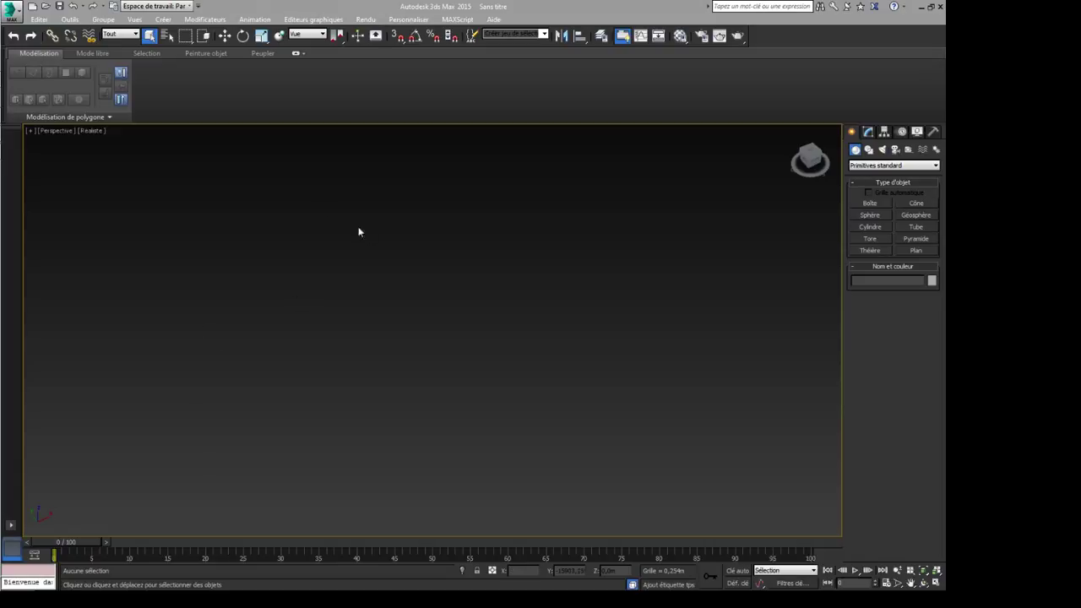
Step: Create a standard box primitive about 47.1 m long, 44.5 m wide and 30 m high in the perspective view
click(876, 204)
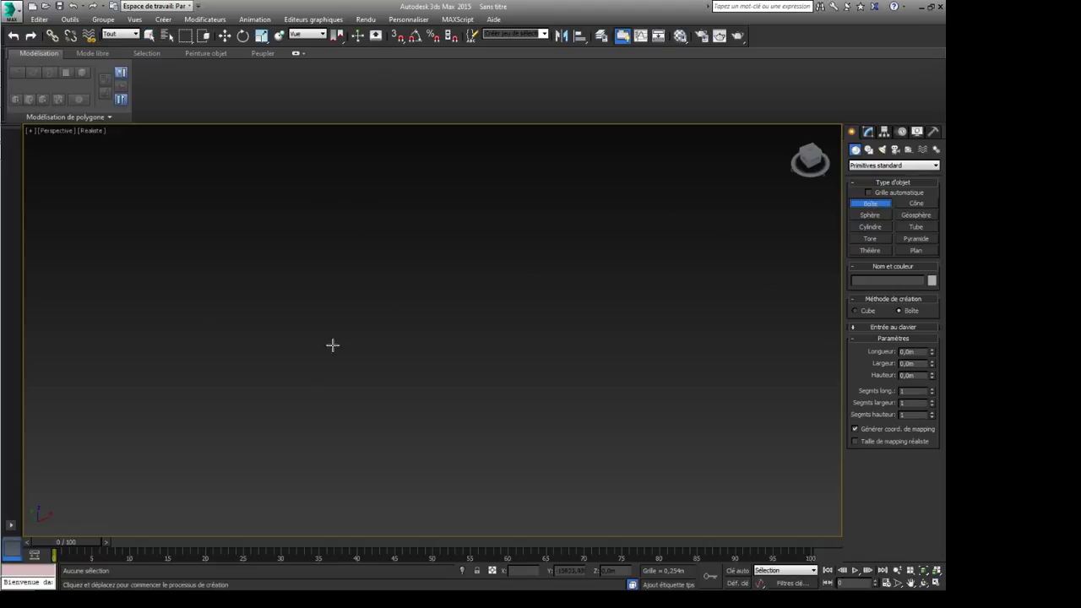
drag(389, 377, 445, 247)
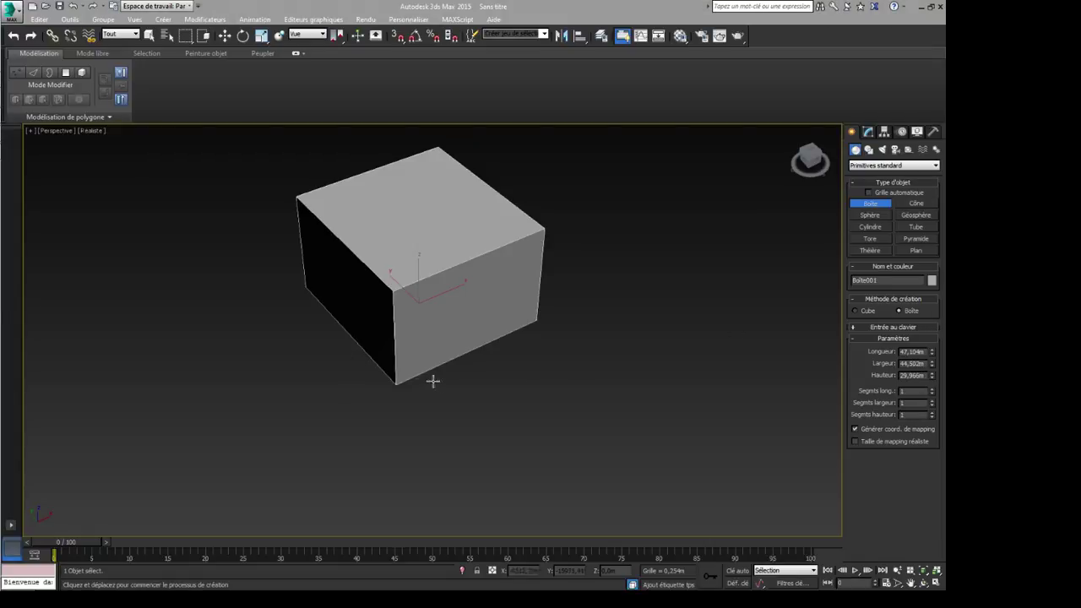
drag(549, 402, 523, 393)
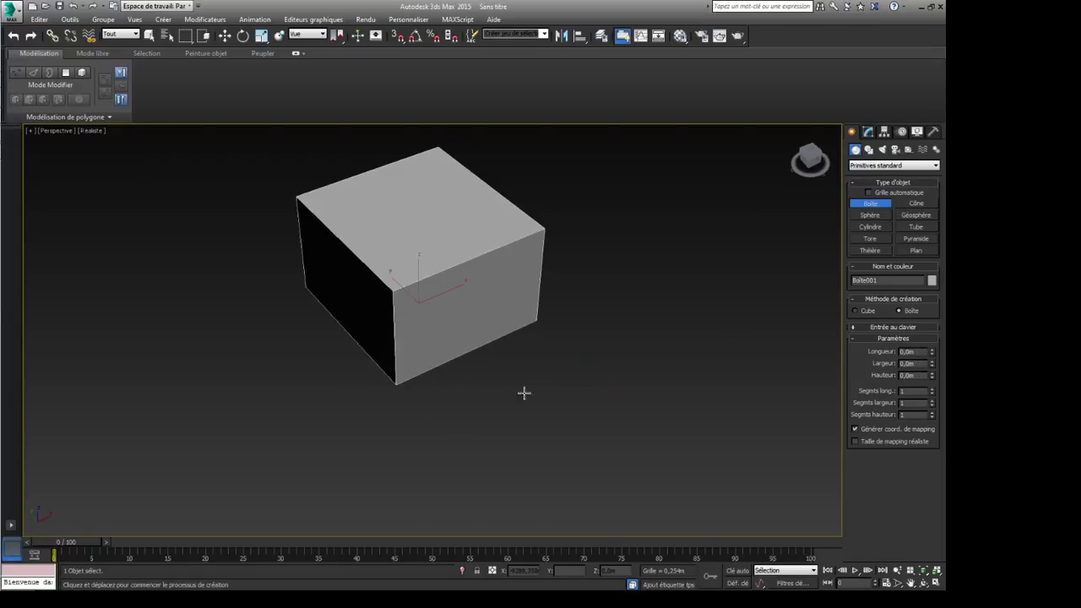
alt+middle_drag(523, 422, 559, 398)
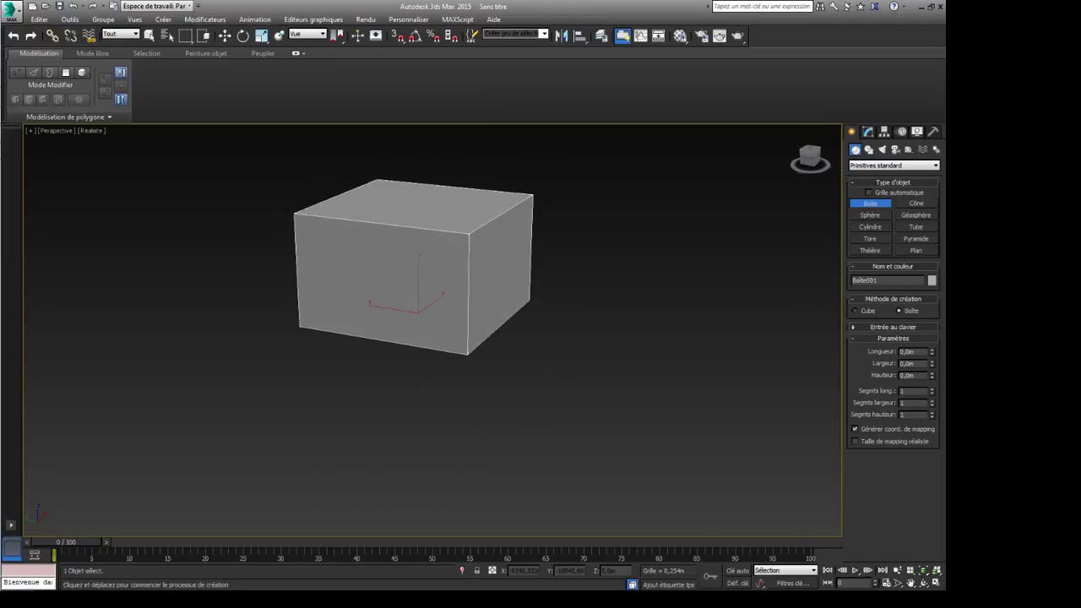
Step: Set the box's length segments to 7
click(867, 132)
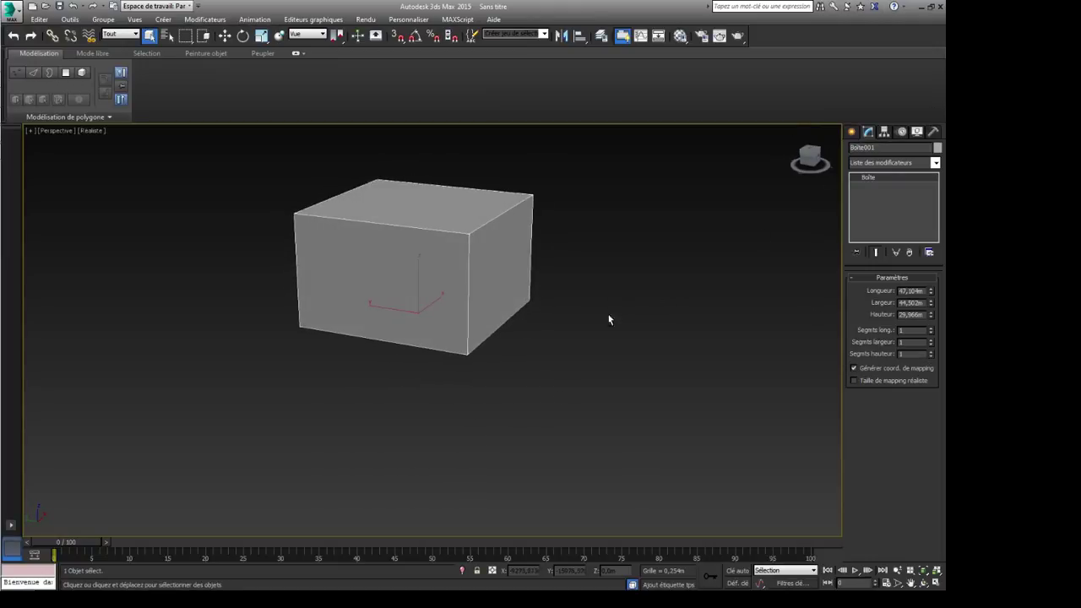
alt+middle_drag(519, 384, 455, 353)
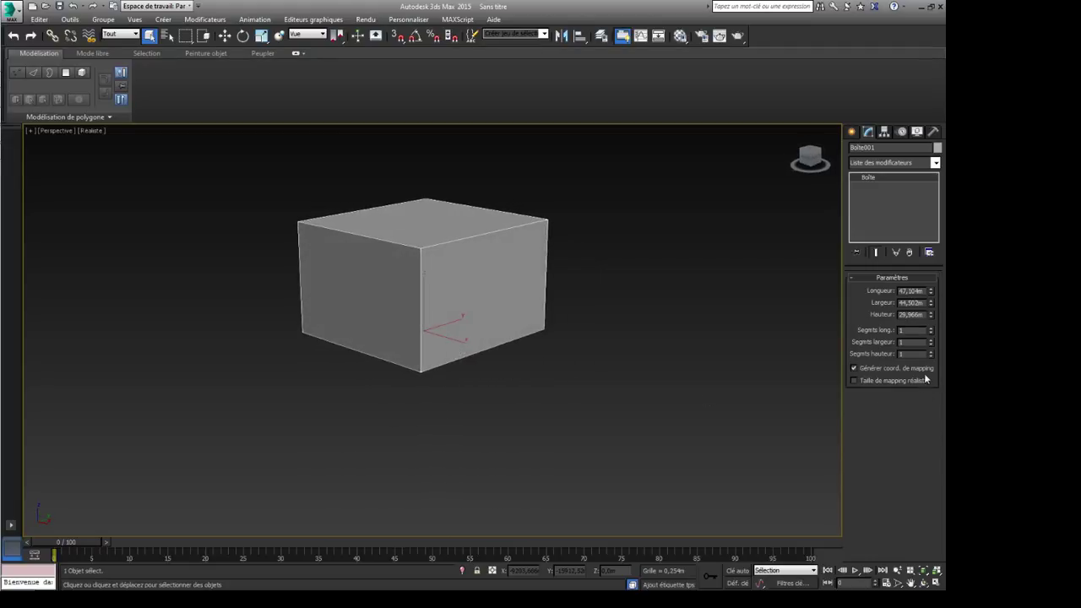
click(931, 329)
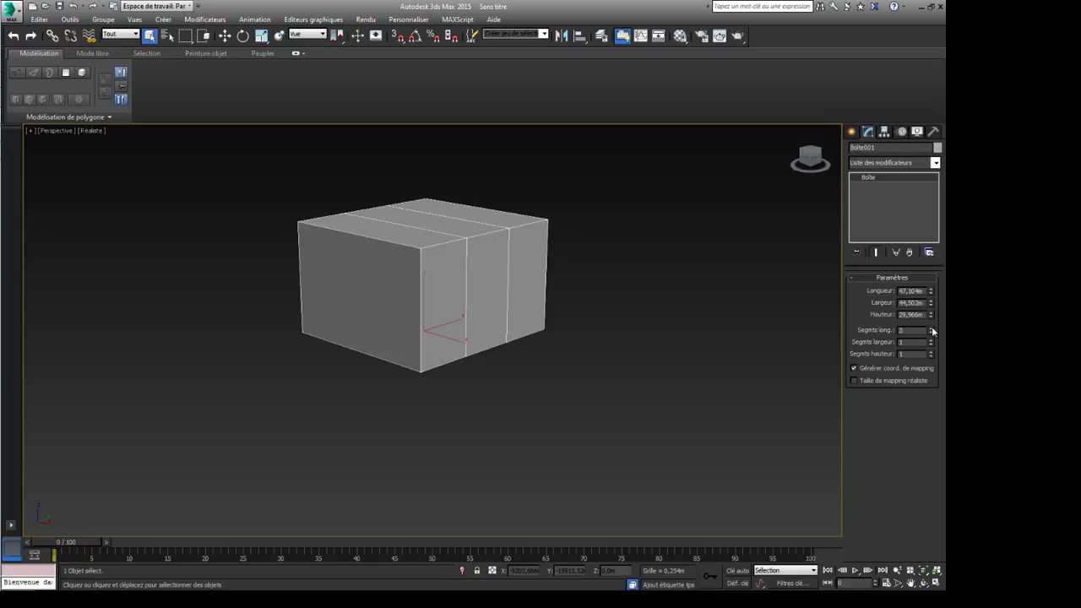
click(931, 328)
click(932, 328)
click(932, 328)
click(931, 329)
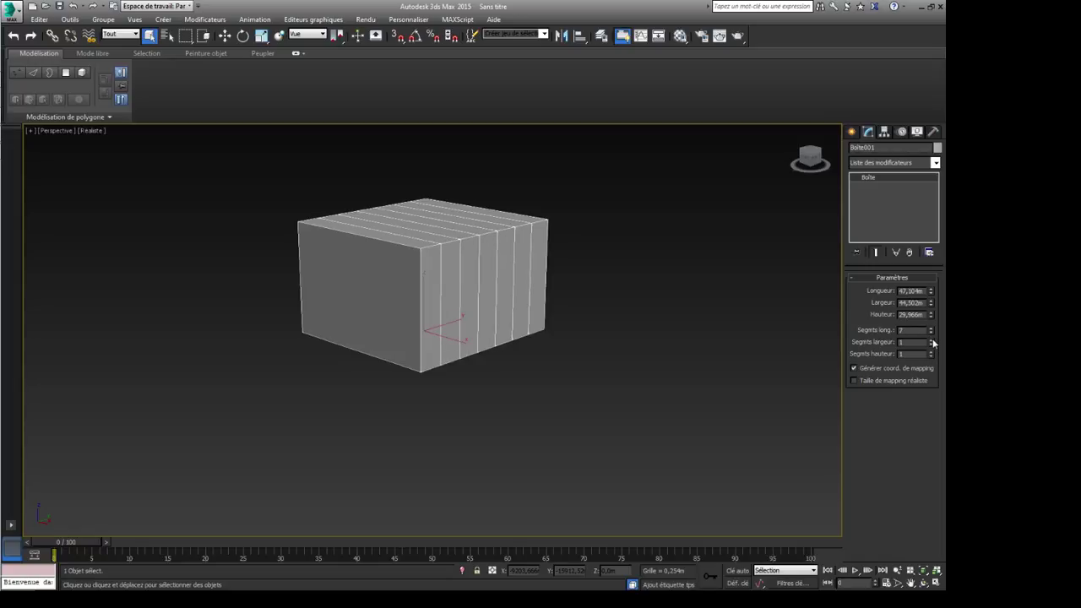
Step: Set the box's width segments to 7 and its height segments to 6
click(931, 339)
click(932, 339)
click(931, 340)
click(931, 340)
click(932, 339)
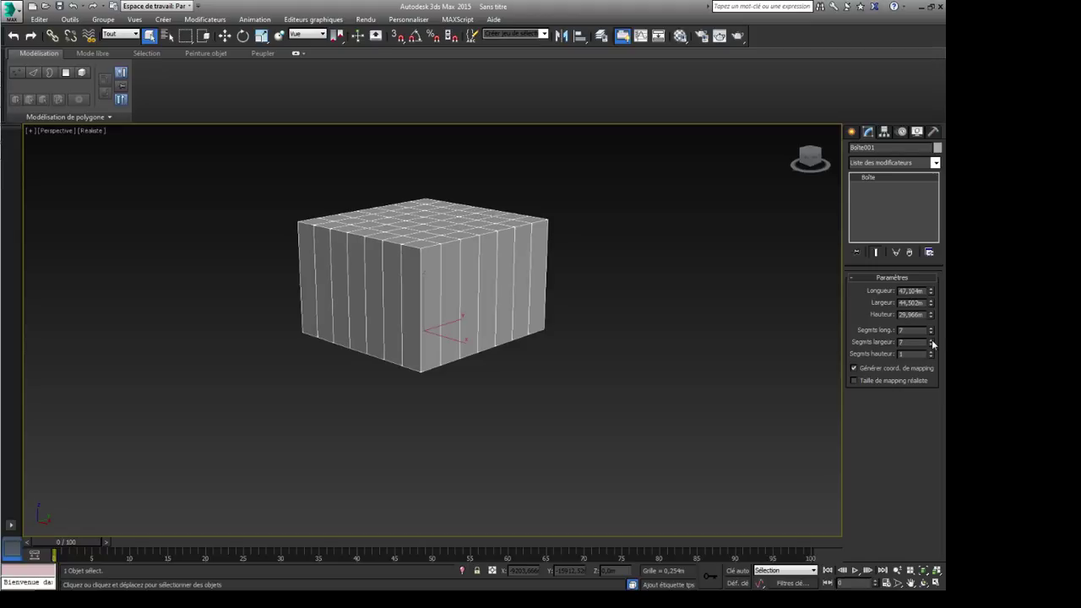
click(931, 352)
click(931, 351)
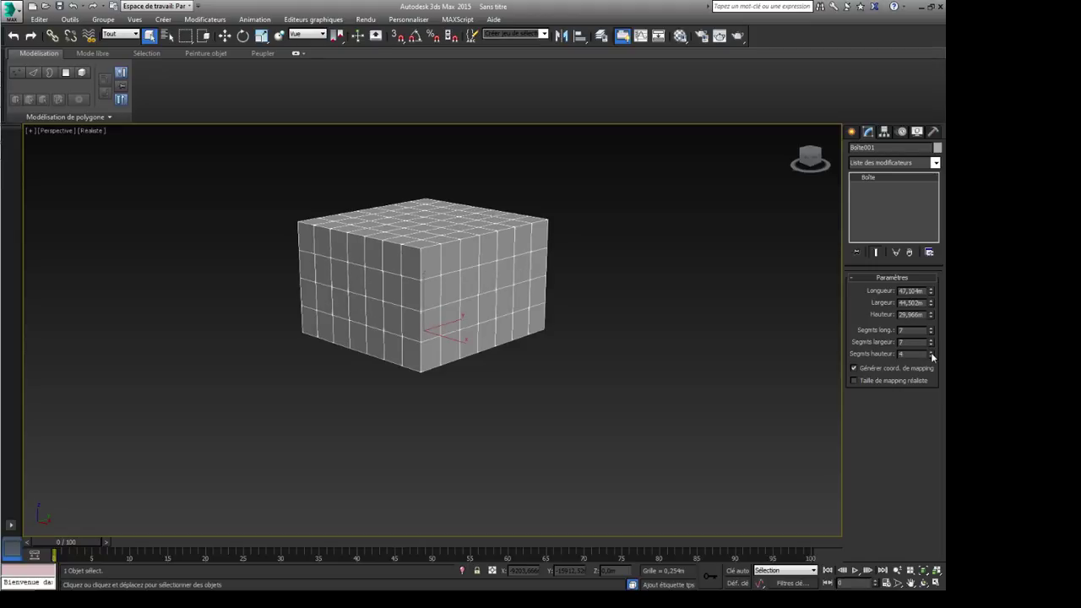
click(931, 351)
click(931, 352)
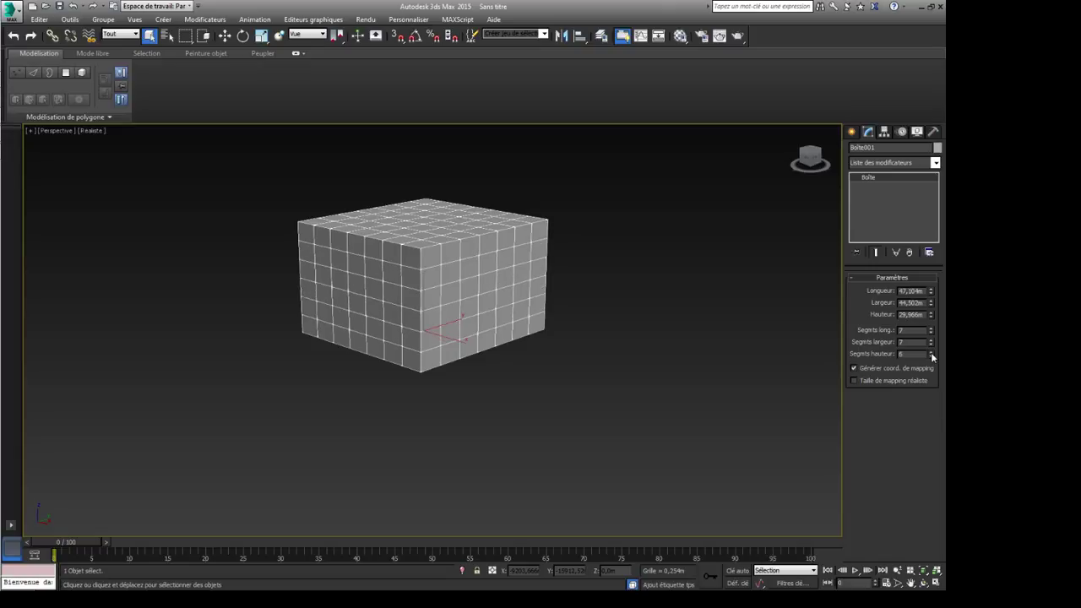
Step: Convert the segmented box to an editable poly and enter Vertex sub-object level
alt+middle_drag(649, 346, 481, 363)
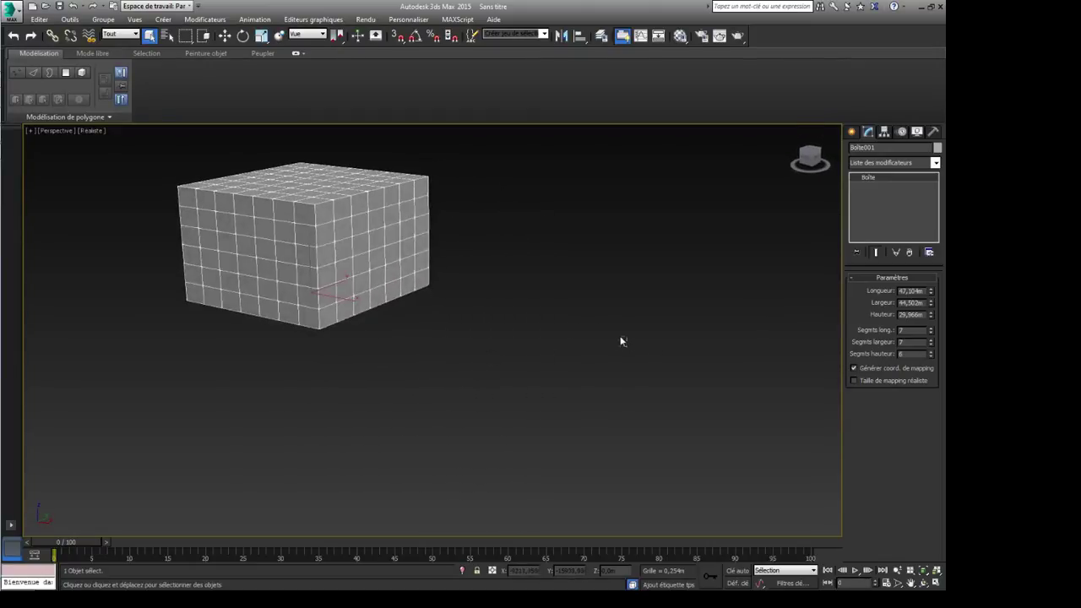
alt+middle_drag(591, 305, 394, 284)
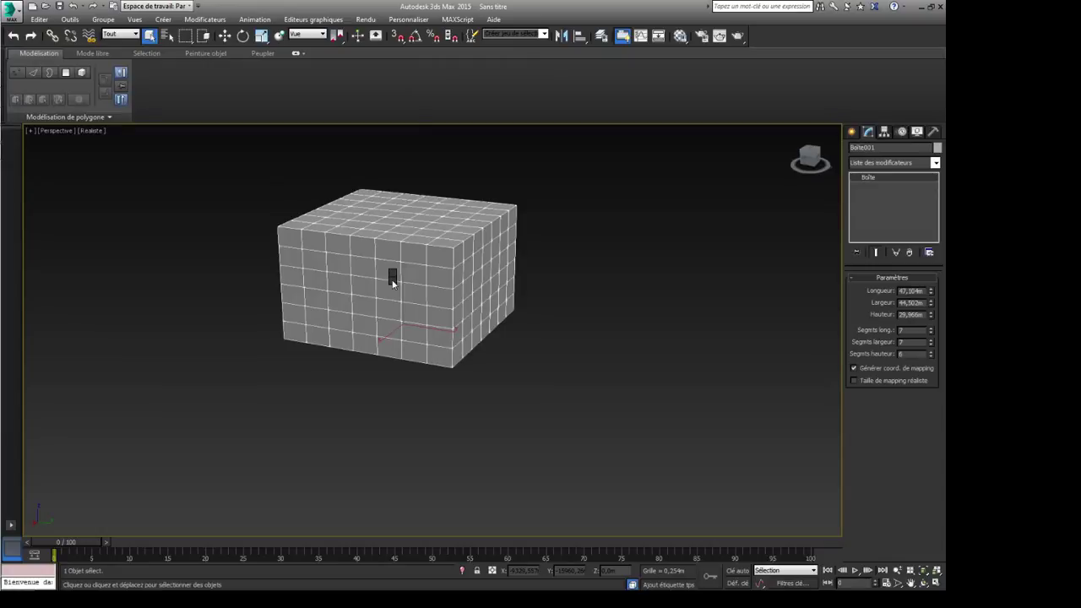
click(518, 400)
mouse_move(463, 312)
middle_down()
mouse_move(513, 312)
mouse_move(473, 387)
mouse_move(414, 307)
mouse_move(439, 357)
mouse_move(428, 341)
mouse_move(418, 376)
mouse_move(431, 333)
mouse_move(402, 335)
mouse_move(414, 321)
mouse_move(422, 355)
mouse_move(439, 346)
mouse_move(498, 368)
mouse_move(421, 358)
mouse_move(465, 320)
middle_up()
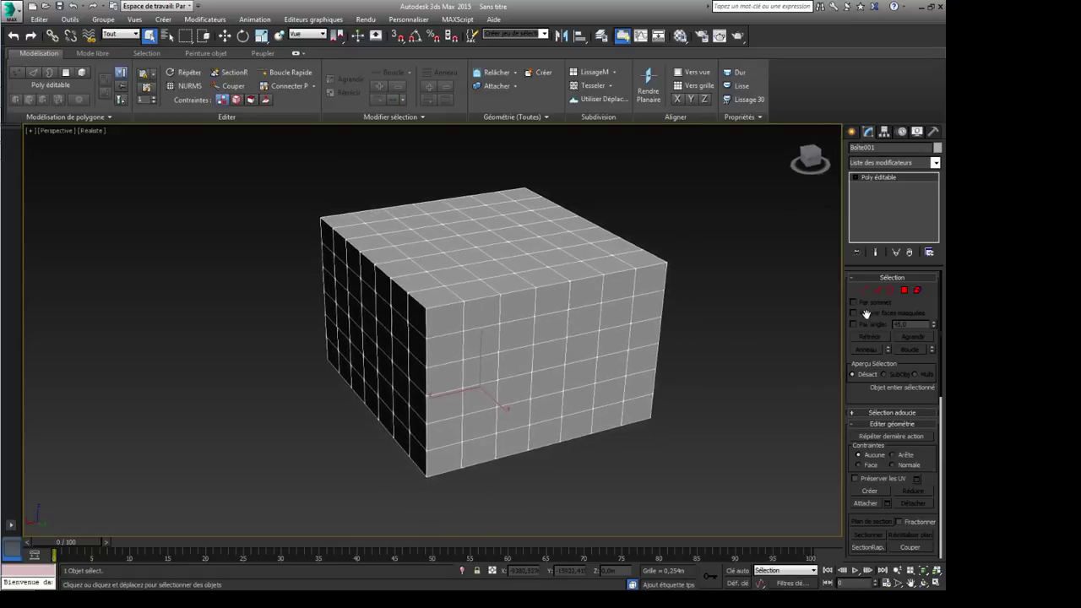
click(863, 291)
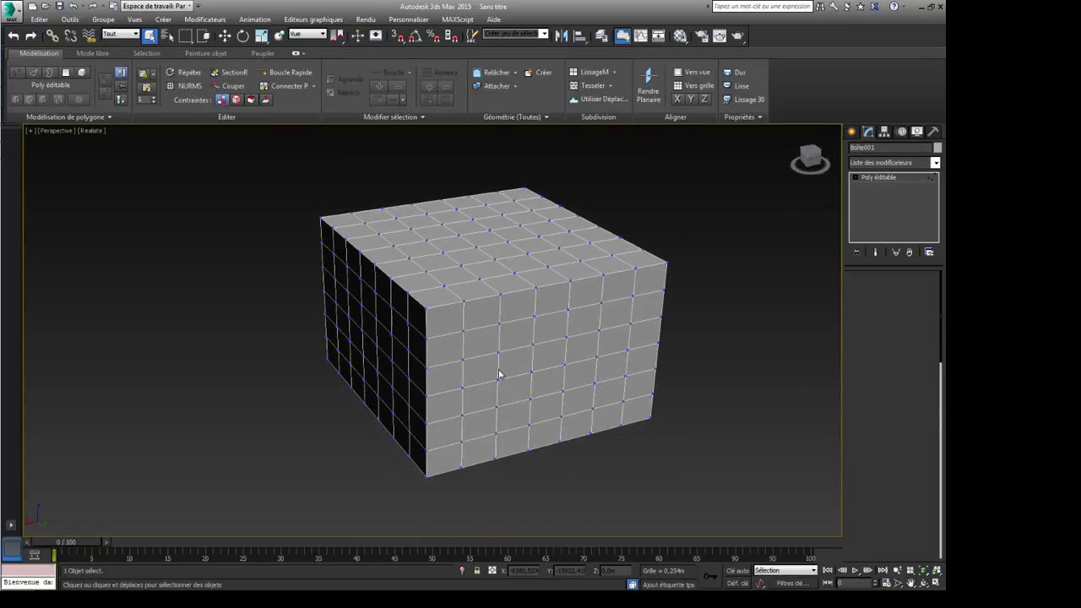
Step: Select the row of eight vertices along one top edge of the box and move it slightly inward along X
mouse_move(482, 374)
alt+middle_down()
mouse_move(515, 398)
mouse_move(487, 381)
alt+middle_up()
drag(342, 202, 399, 269)
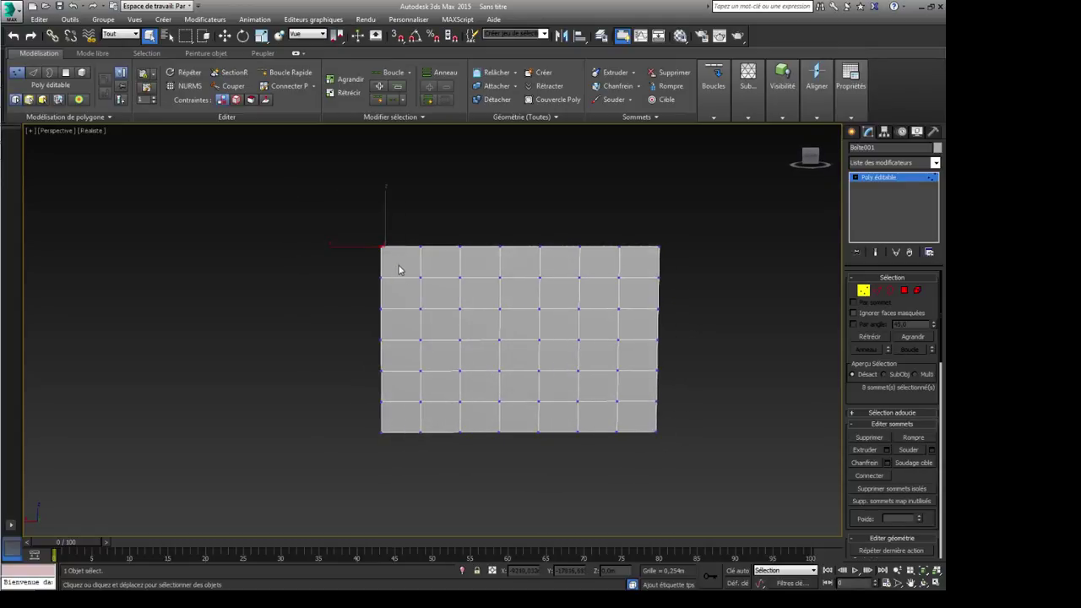
key(w)
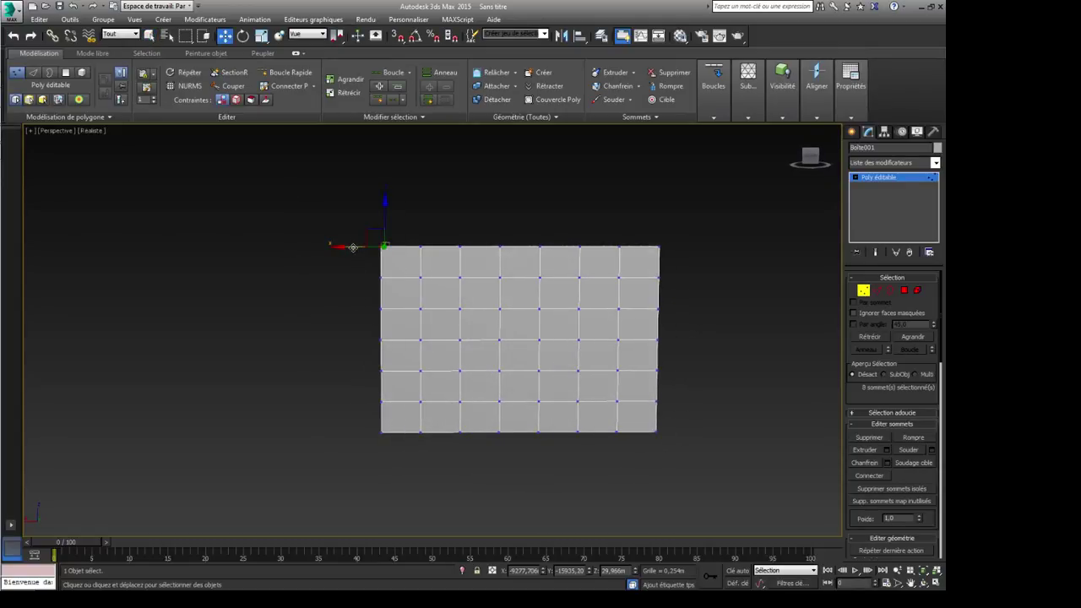
mouse_move(357, 249)
mouse_down()
mouse_move(374, 250)
mouse_move(360, 249)
mouse_up()
mouse_move(368, 246)
alt+middle_down()
mouse_move(410, 273)
mouse_move(361, 261)
alt+middle_up()
drag(357, 261, 359, 258)
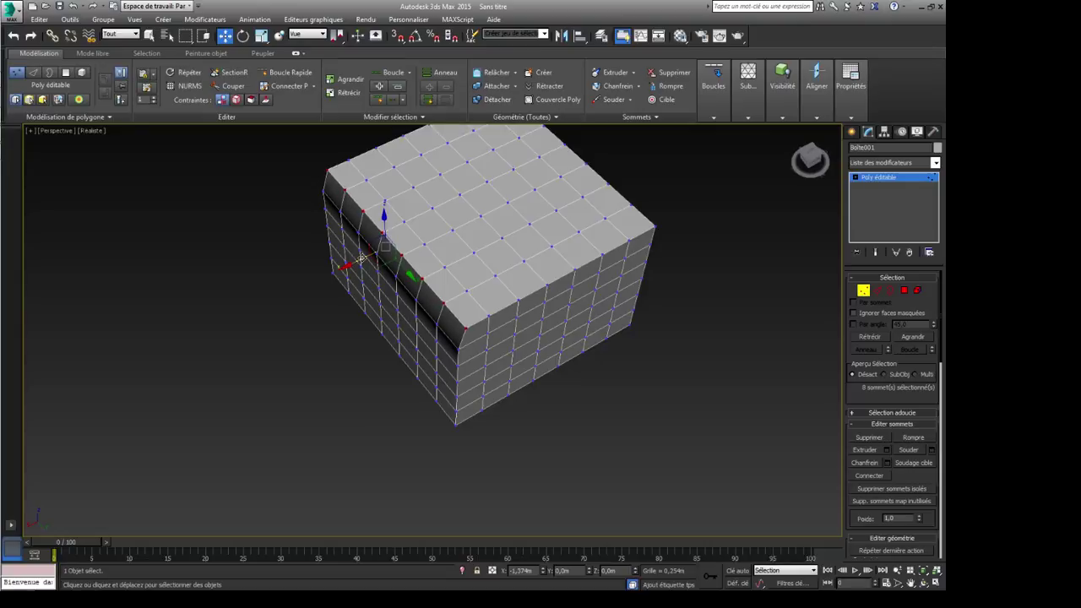
alt+middle_drag(363, 256, 374, 281)
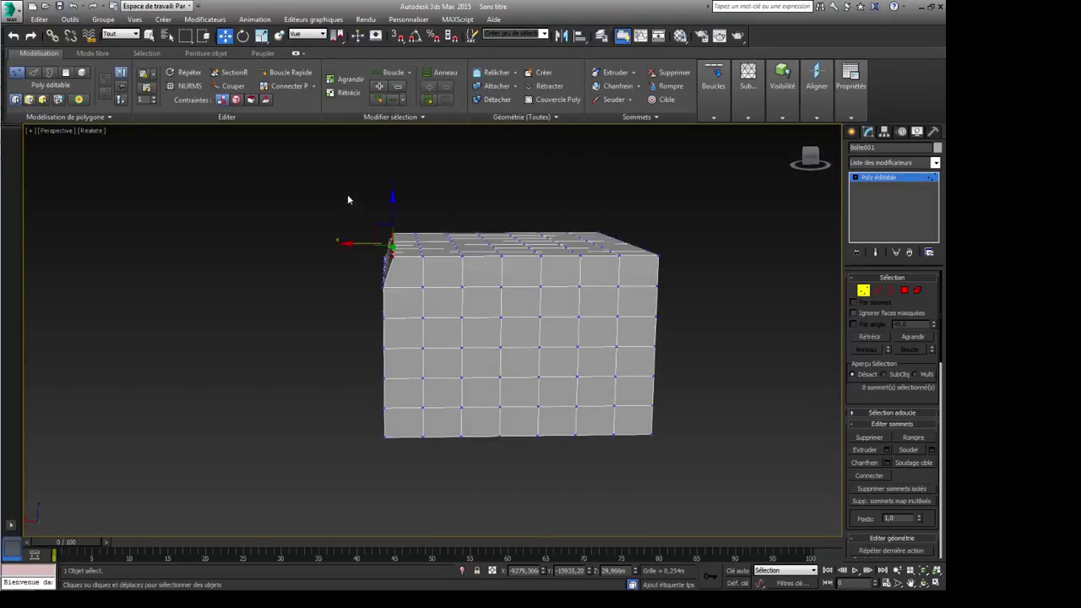
Step: Select the two outer rows of top vertices on that side and move them further inward along X to form a slope
drag(347, 199, 420, 271)
alt+middle_drag(374, 274, 398, 296)
drag(361, 205, 373, 241)
alt+middle_drag(201, 210, 282, 304)
scroll(352, 298, up, 2)
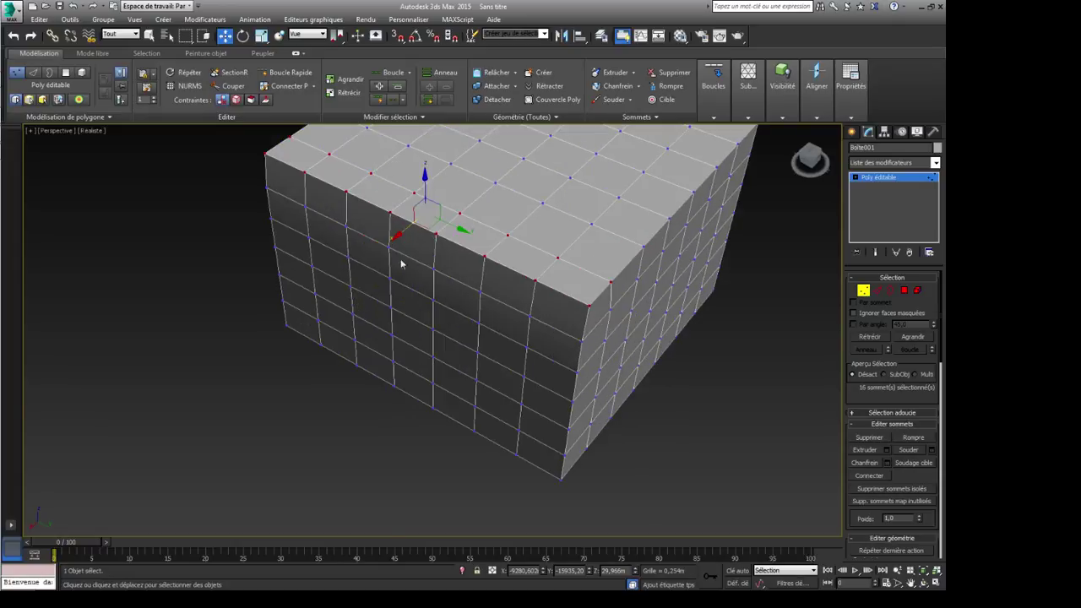
middle_drag(454, 286, 567, 299)
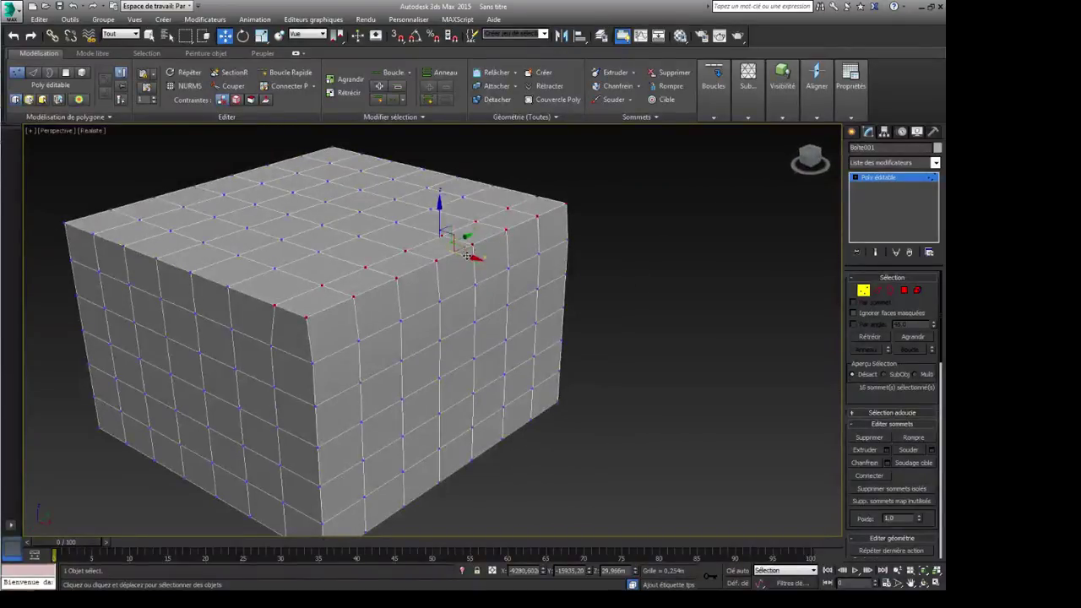
drag(467, 256, 452, 244)
alt+middle_drag(525, 284, 378, 280)
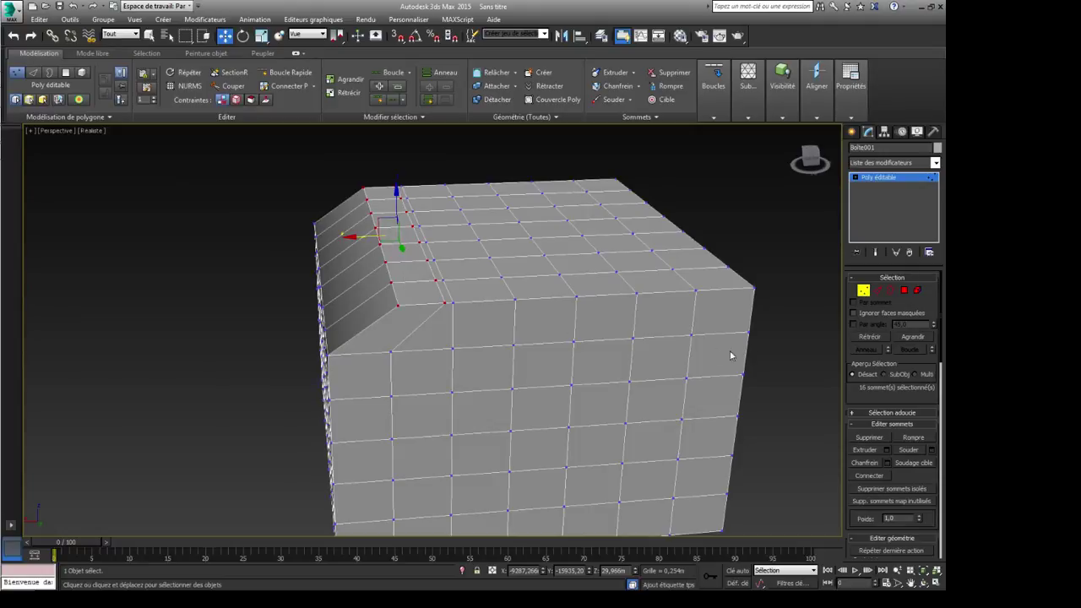
Step: Select the single top corner vertex opposite the slope and pull it outward along X
alt+middle_drag(560, 362, 609, 329)
scroll(543, 338, down, 3)
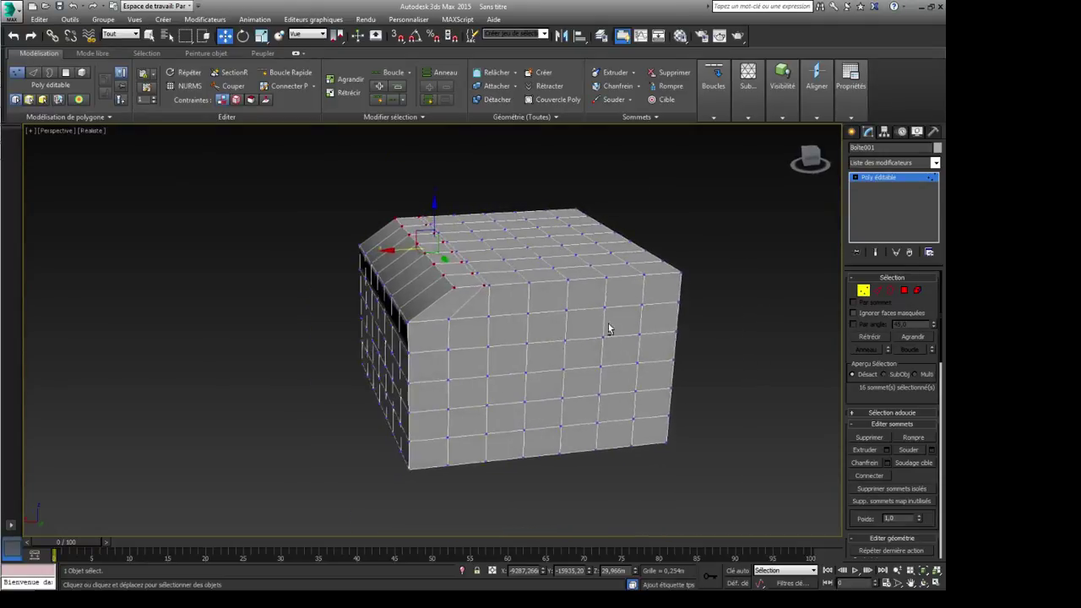
drag(691, 253, 655, 273)
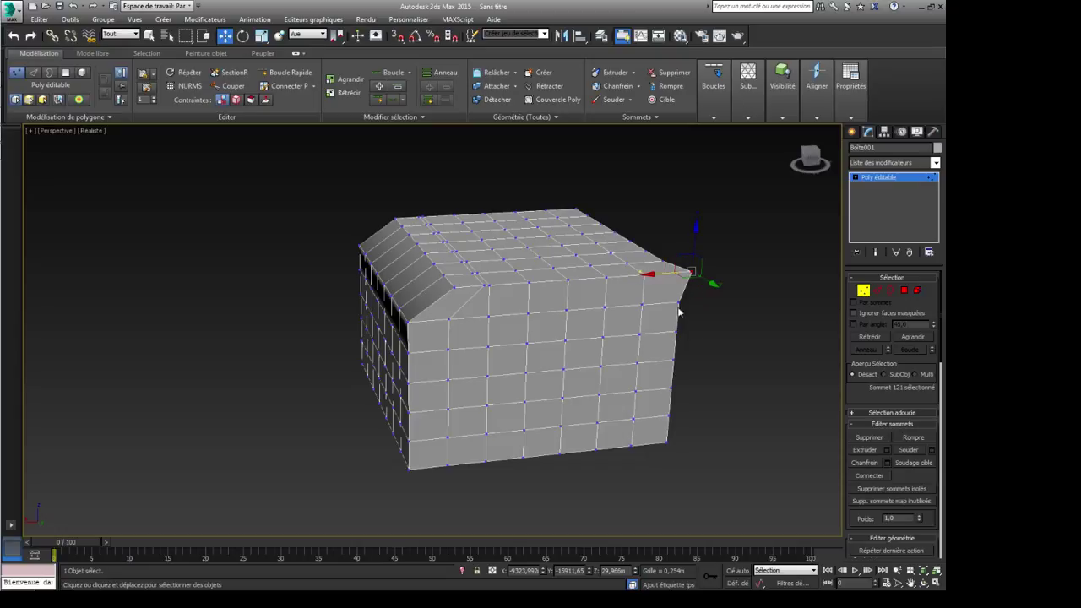
alt+middle_drag(678, 309, 639, 363)
Step: Undo the corner vertex move and the earlier top-edge vertex moves, and clear the vertex selection
key(ctrl+z)
key(ctrl+z)
key(ctrl+z)
key(ctrl+z)
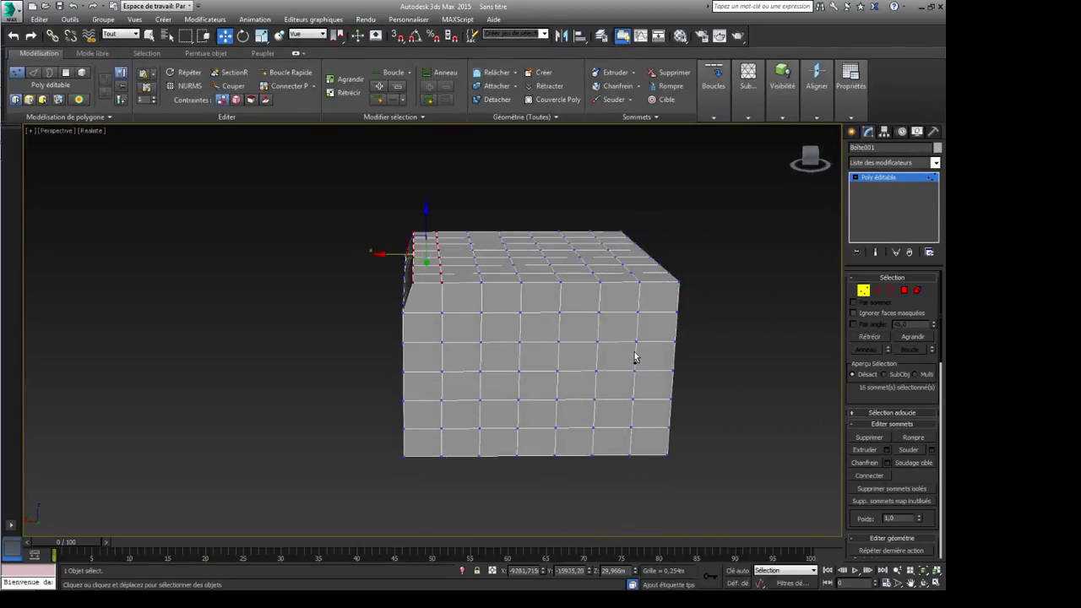
key(ctrl+z)
key(ctrl+z)
middle_drag(489, 348, 512, 369)
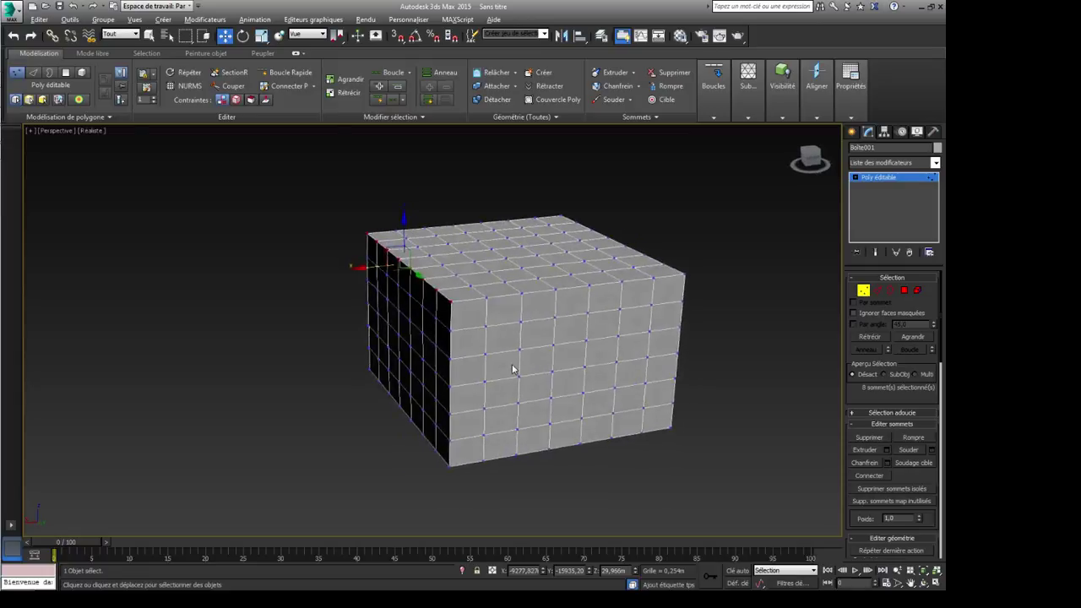
click(448, 240)
Step: Select all 56 vertices of one side face of the box and scale them to about 62% along X
scroll(458, 240, up, 3)
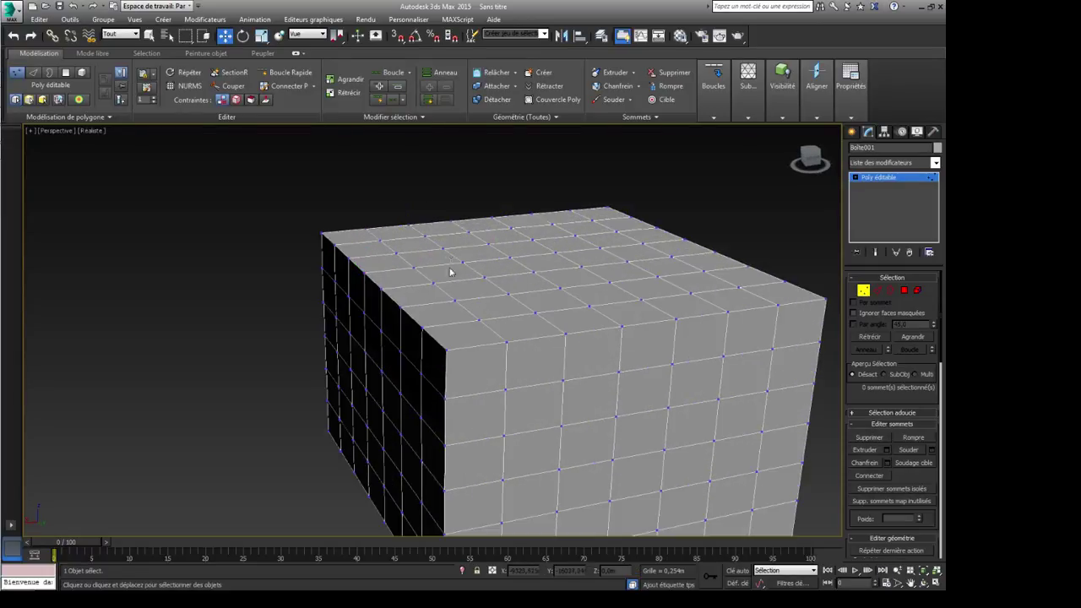
middle_drag(448, 275, 440, 304)
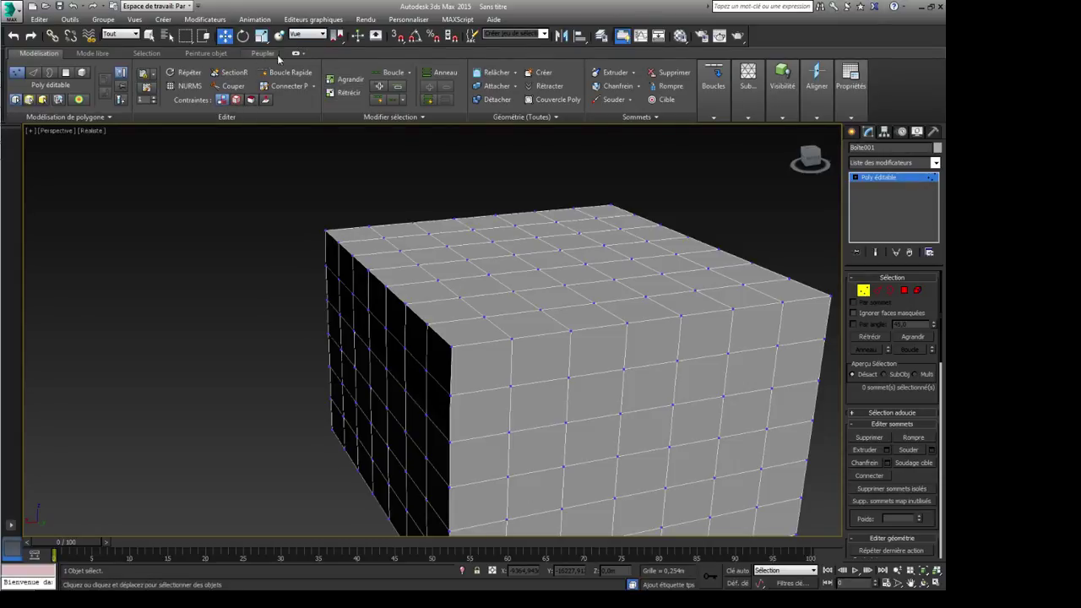
middle_drag(348, 250, 309, 259)
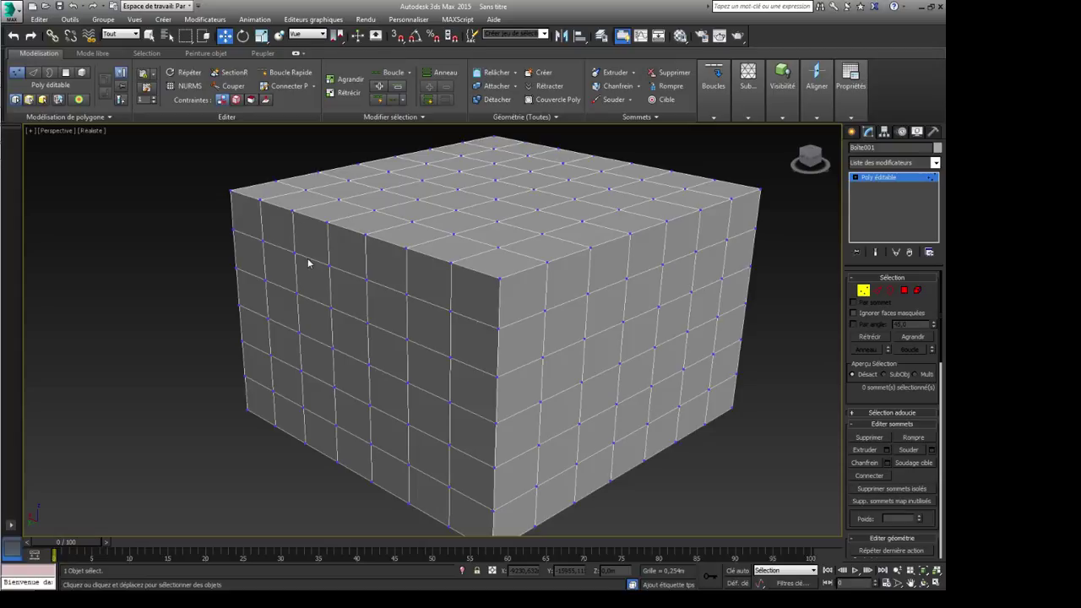
scroll(557, 253, down, 4)
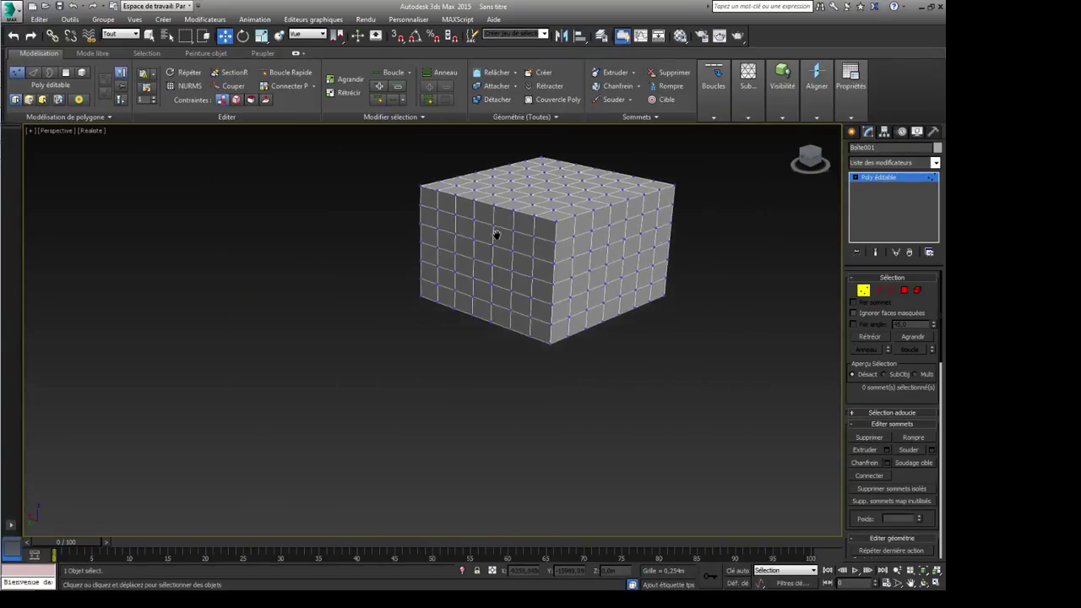
alt+middle_drag(494, 234, 483, 314)
drag(421, 150, 420, 149)
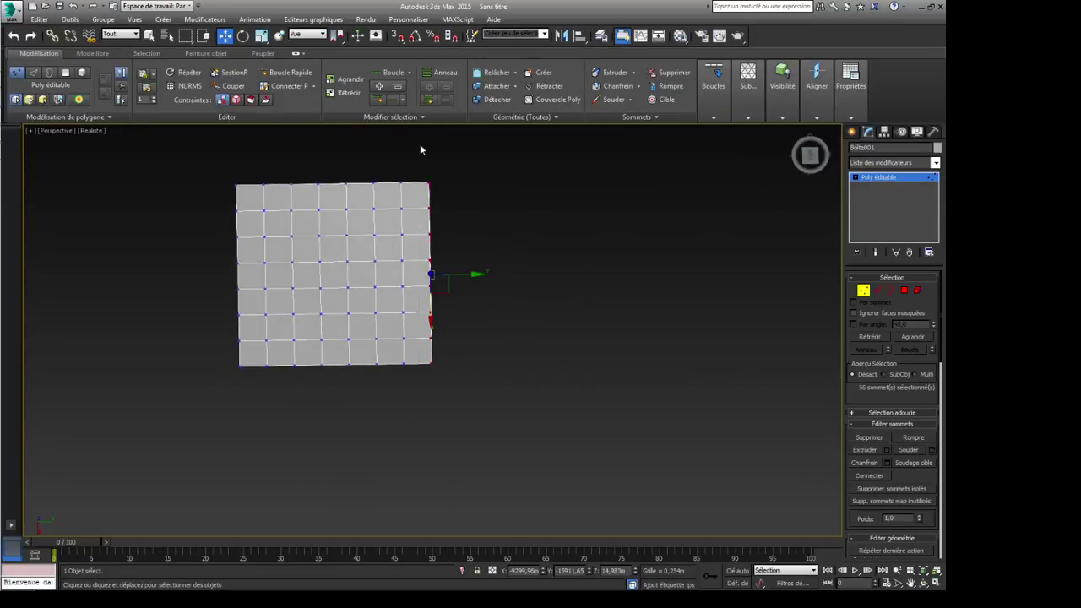
key(r)
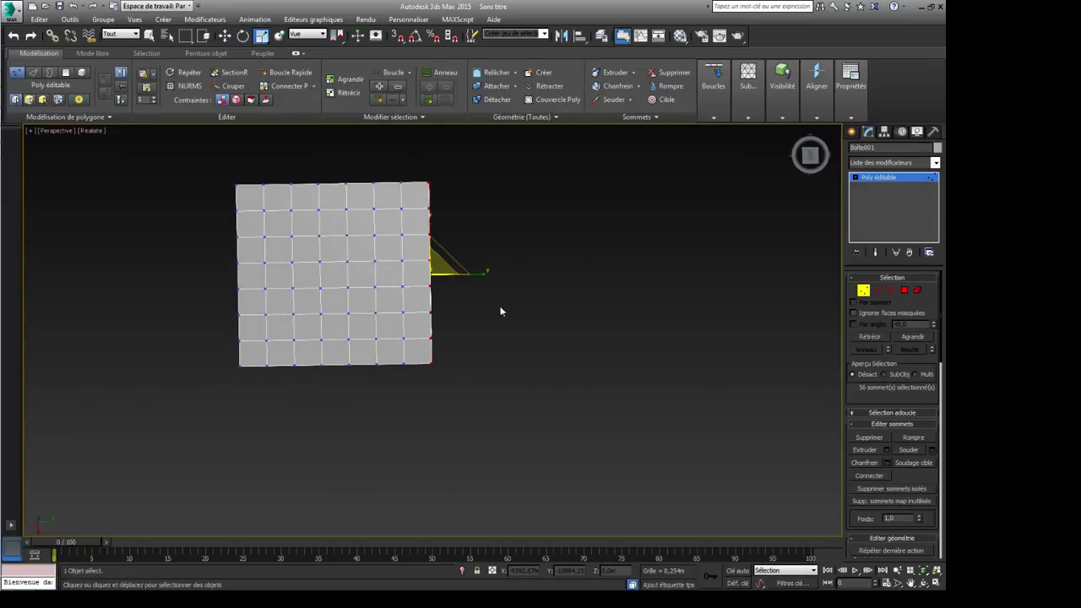
alt+middle_drag(502, 309, 410, 279)
mouse_move(409, 278)
mouse_down()
mouse_move(385, 287)
mouse_move(430, 266)
mouse_move(416, 267)
mouse_up()
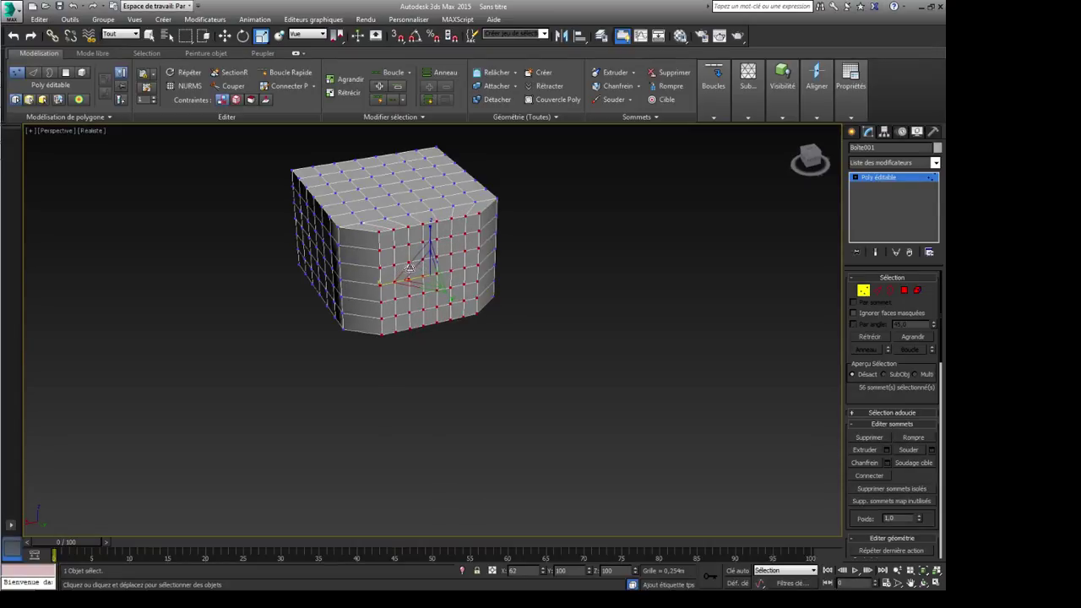
alt+middle_drag(416, 266, 480, 277)
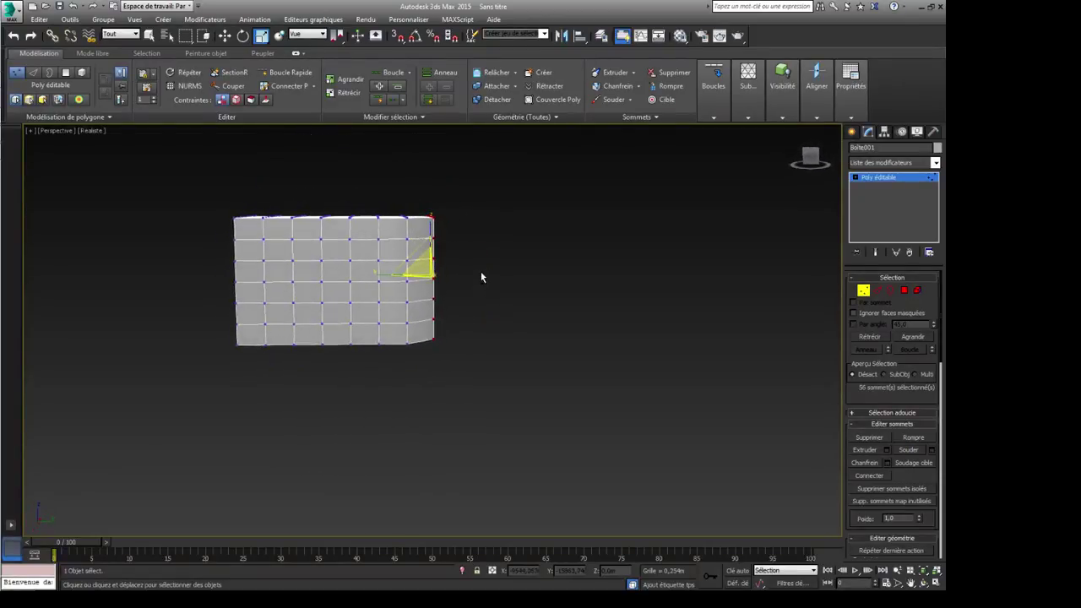
Step: Select the horizontal edge loop around the box at mid-height and scale it inward to form a groove
click(874, 293)
key(2)
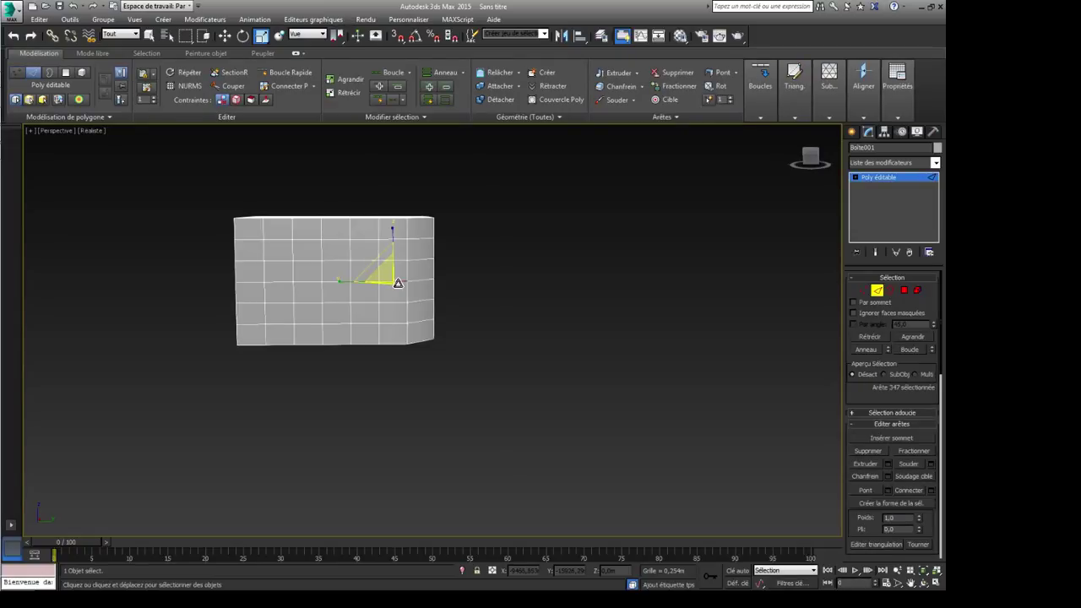
double_click(398, 283)
alt+middle_drag(399, 283, 324, 326)
drag(344, 289, 342, 276)
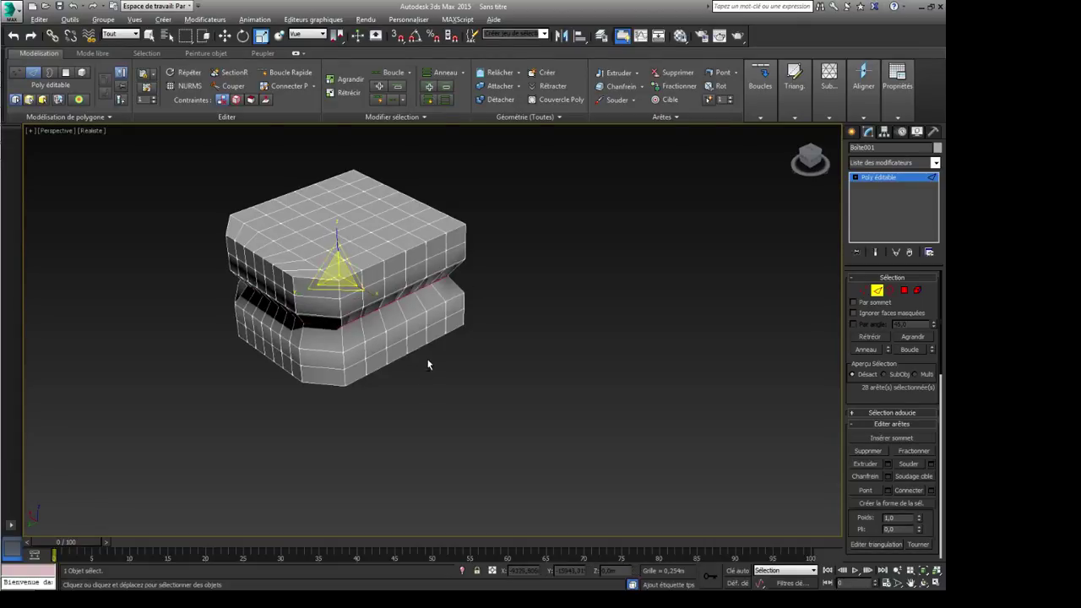
alt+middle_drag(429, 362, 380, 353)
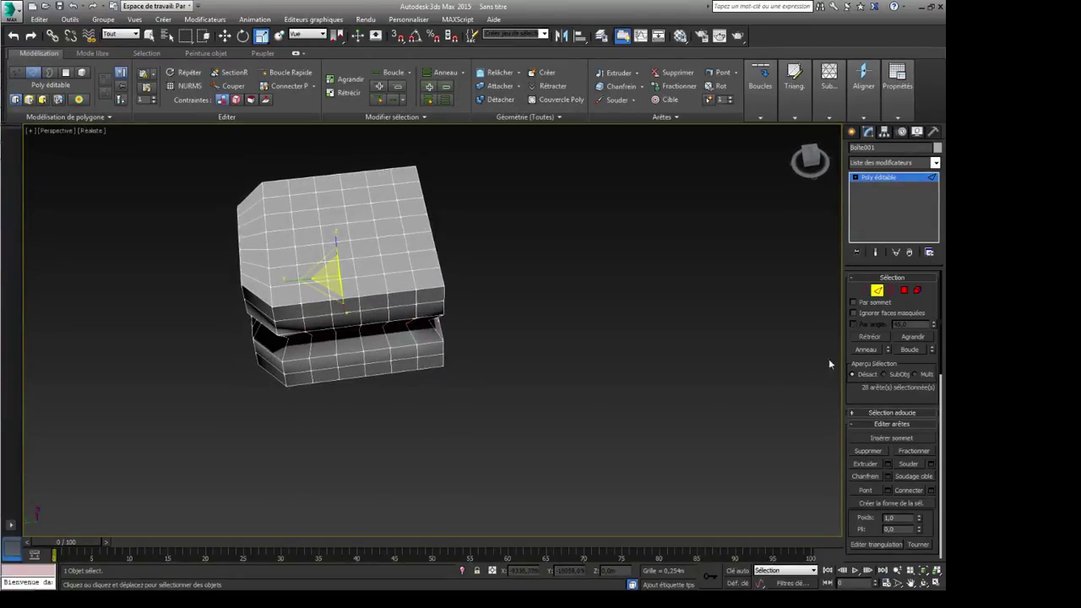
Step: Select a 3-by-3 block of nine polygons at the centre of the top face and lower it to form a recess
click(904, 291)
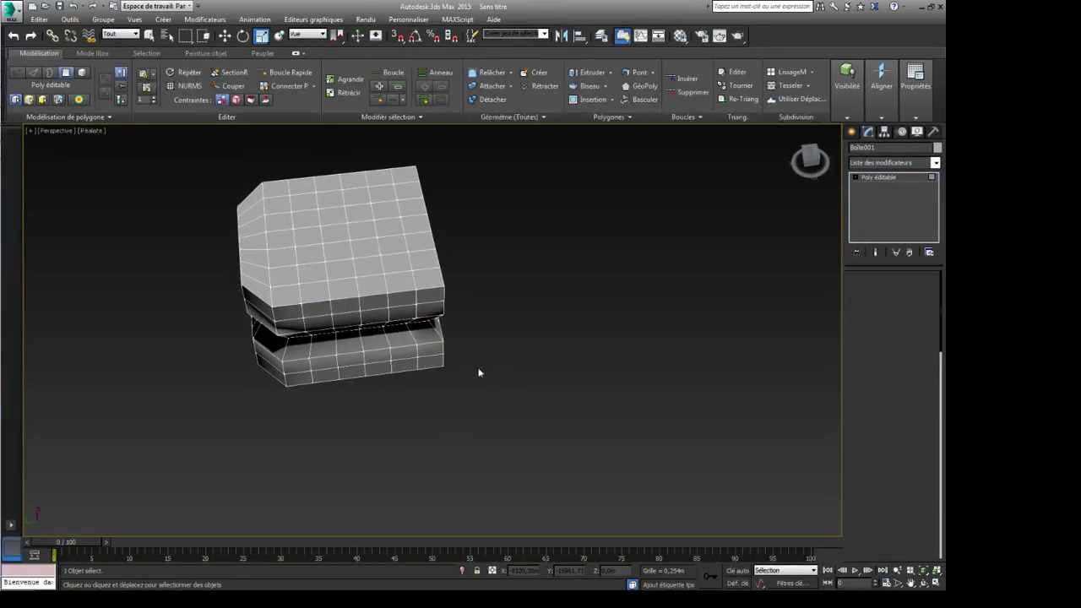
alt+middle_drag(437, 363, 489, 289)
alt+middle_drag(465, 369, 406, 341)
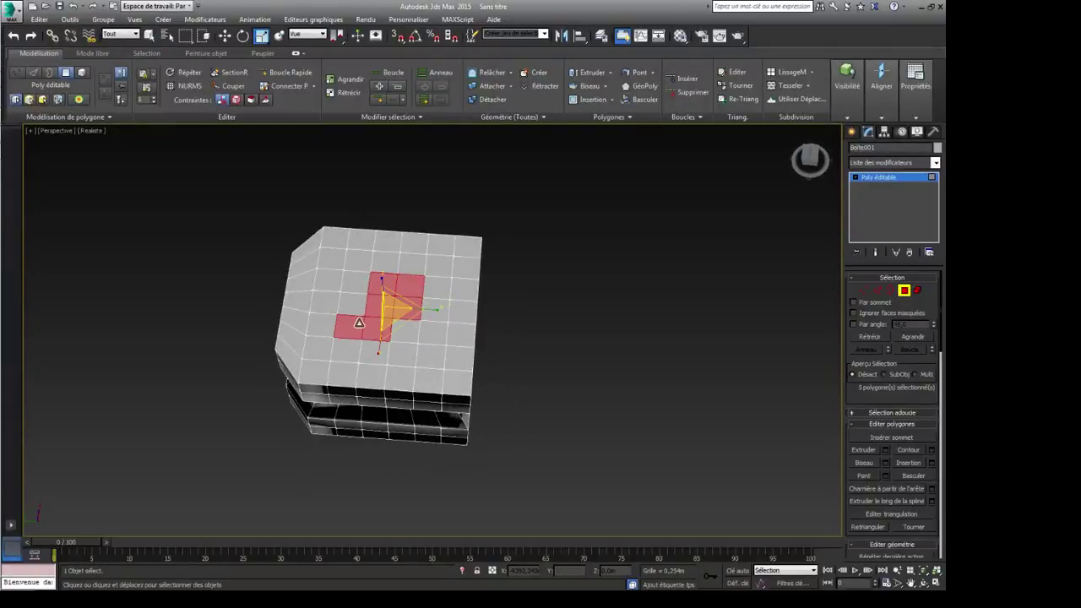
ctrl+click(354, 282)
alt+middle_drag(406, 338, 696, 474)
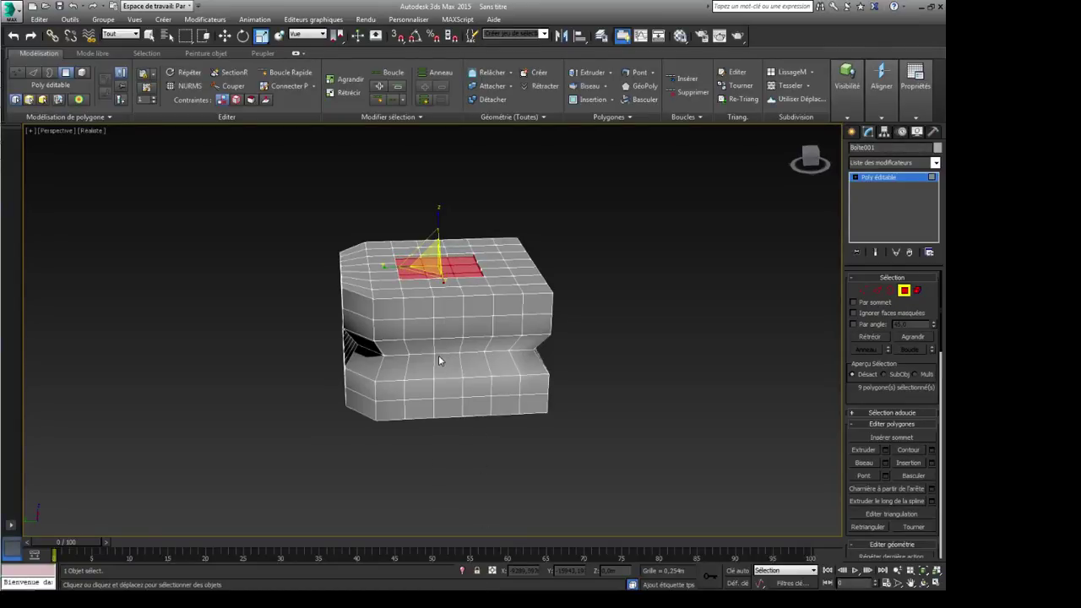
alt+middle_drag(456, 384, 506, 416)
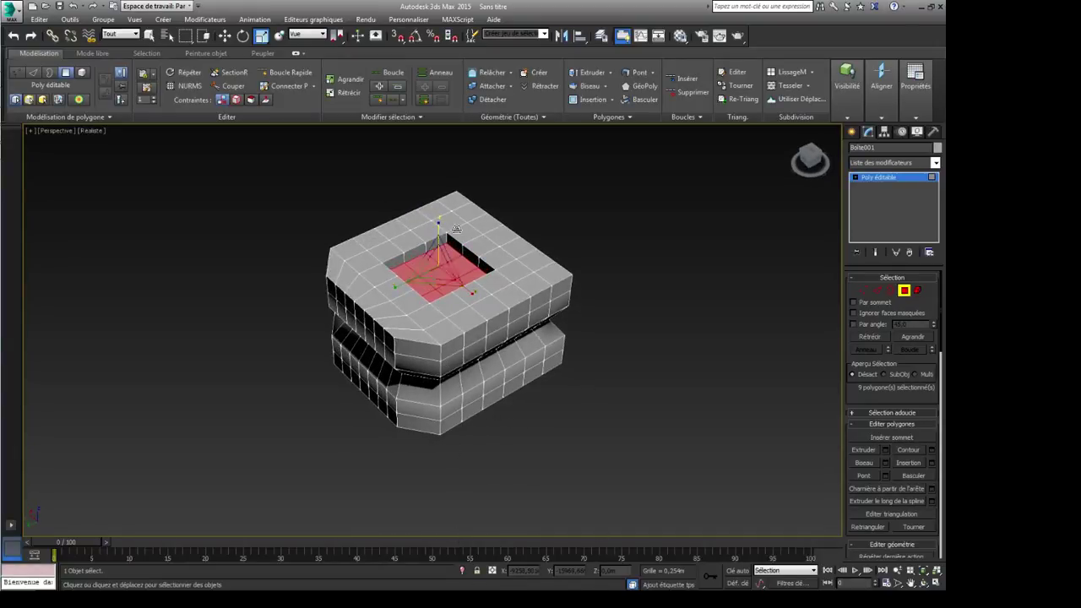
mouse_move(436, 351)
alt+middle_down()
mouse_move(287, 328)
mouse_move(245, 454)
mouse_move(429, 352)
alt+middle_up()
Step: Clear the polygon selection and deselect the box, leaving the edged-faces display off
click(655, 270)
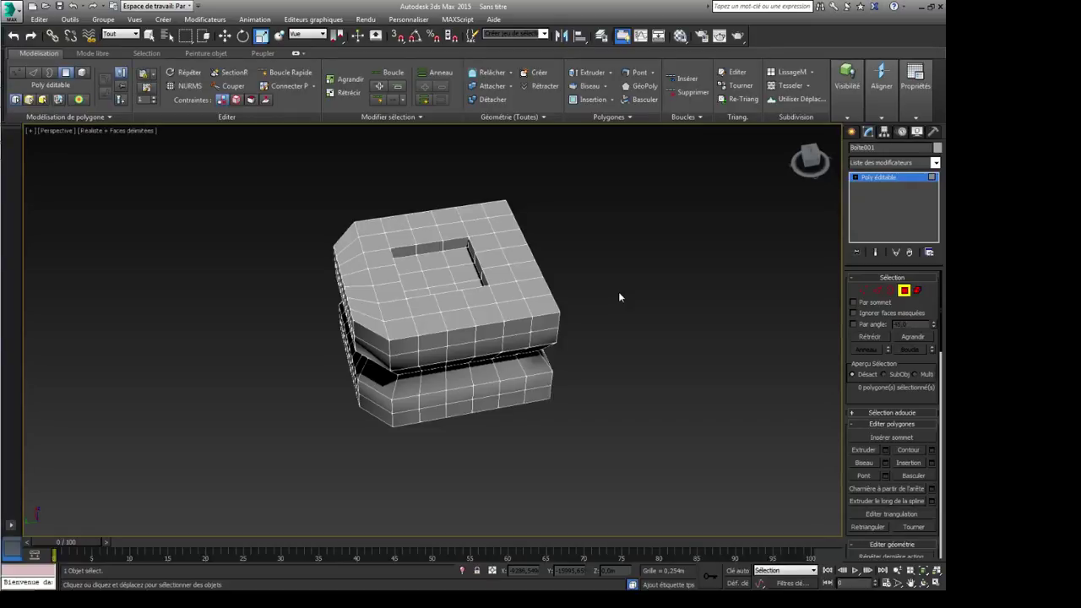
key(F4)
click(519, 287)
click(642, 275)
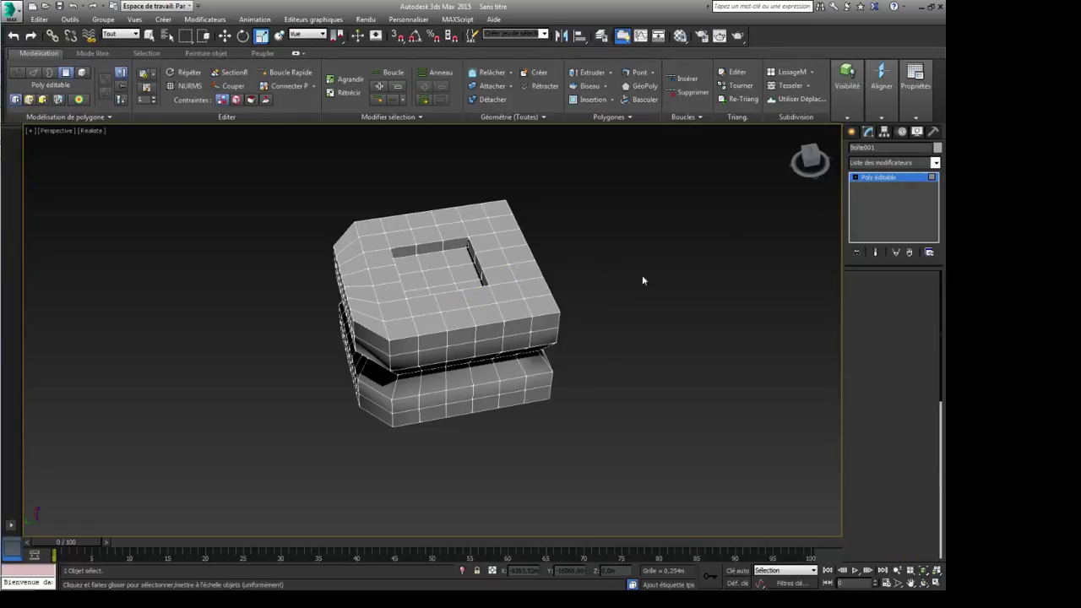
key(F4)
key(F4)
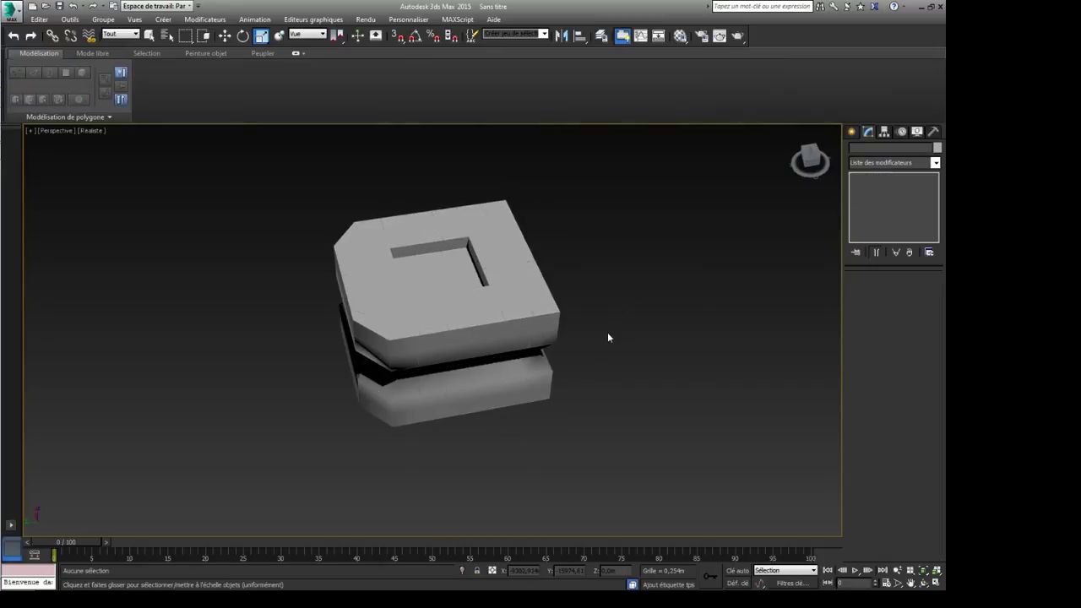
Step: Examine the shading of the groove, corners and underside of the deselected box from several angles
alt+middle_drag(543, 385, 518, 374)
scroll(454, 381, up, 4)
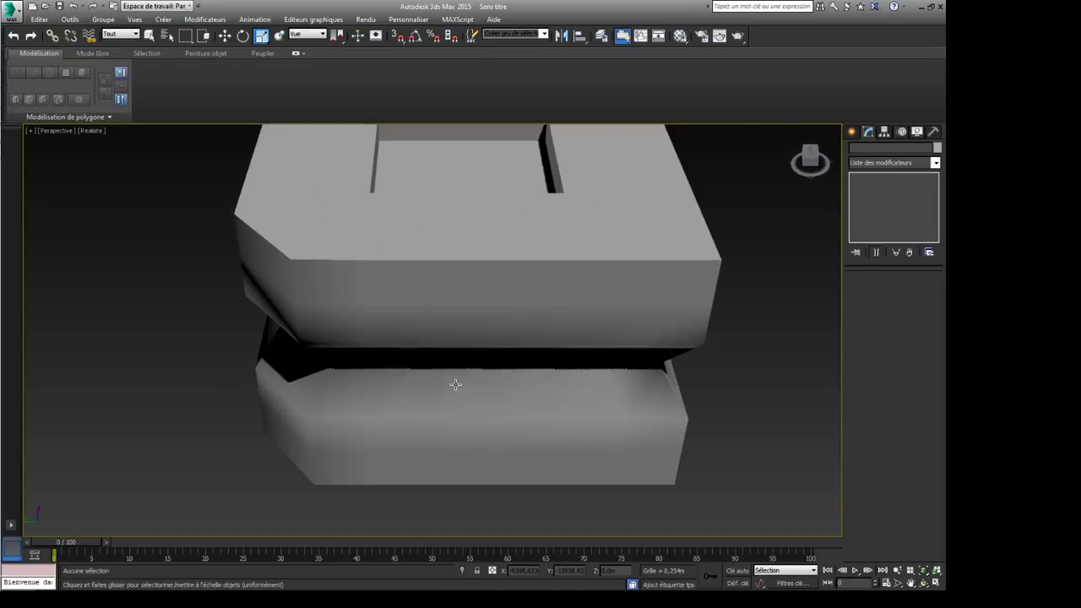
alt+middle_drag(417, 367, 521, 350)
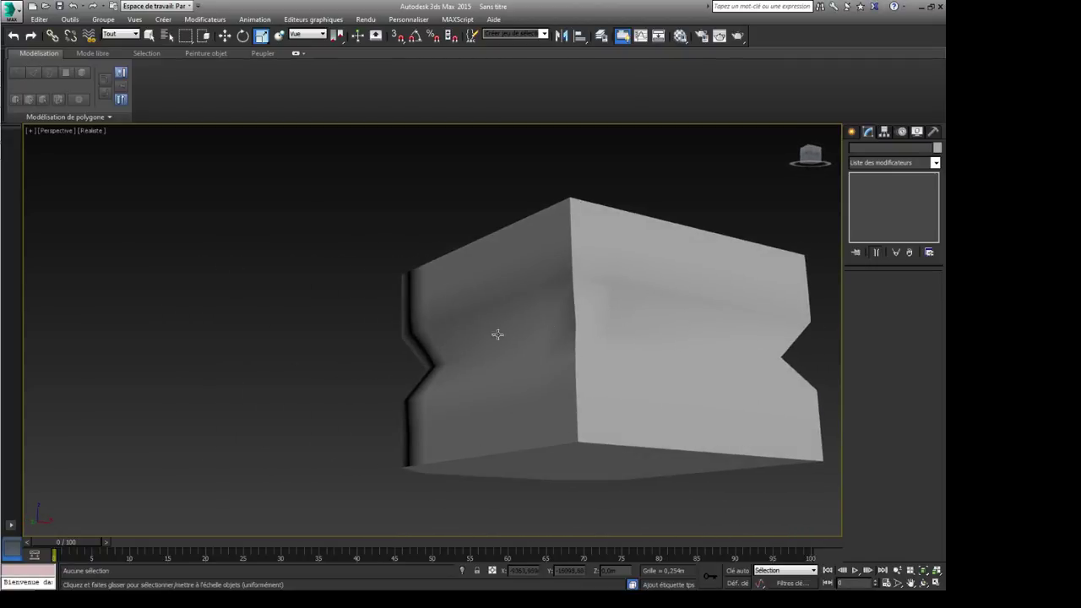
alt+middle_drag(473, 400, 565, 440)
alt+middle_drag(462, 367, 507, 353)
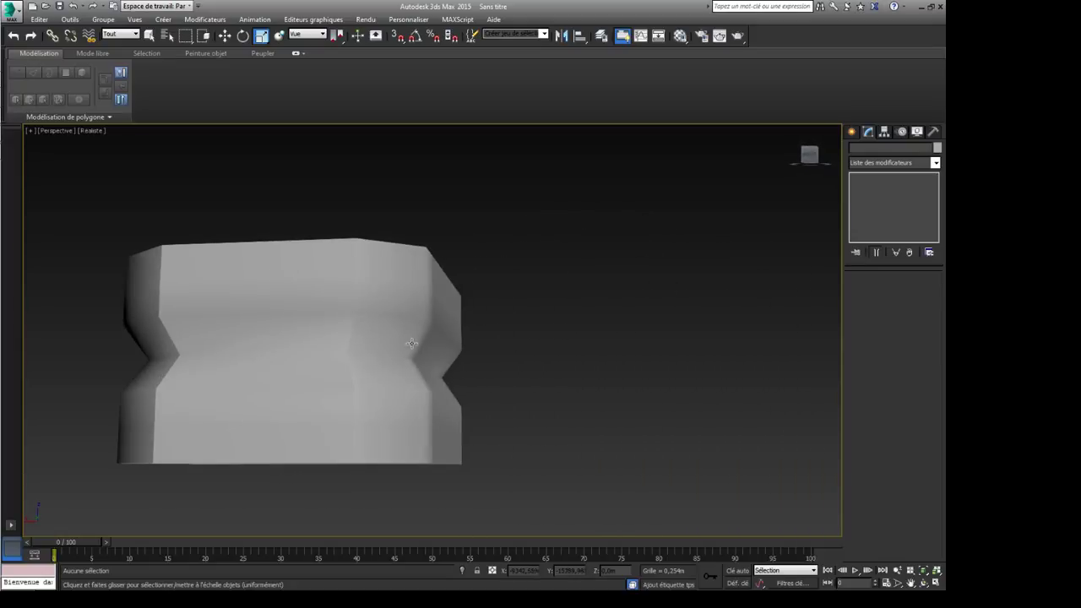
mouse_move(460, 325)
alt+middle_down()
mouse_move(430, 335)
mouse_move(454, 340)
alt+middle_up()
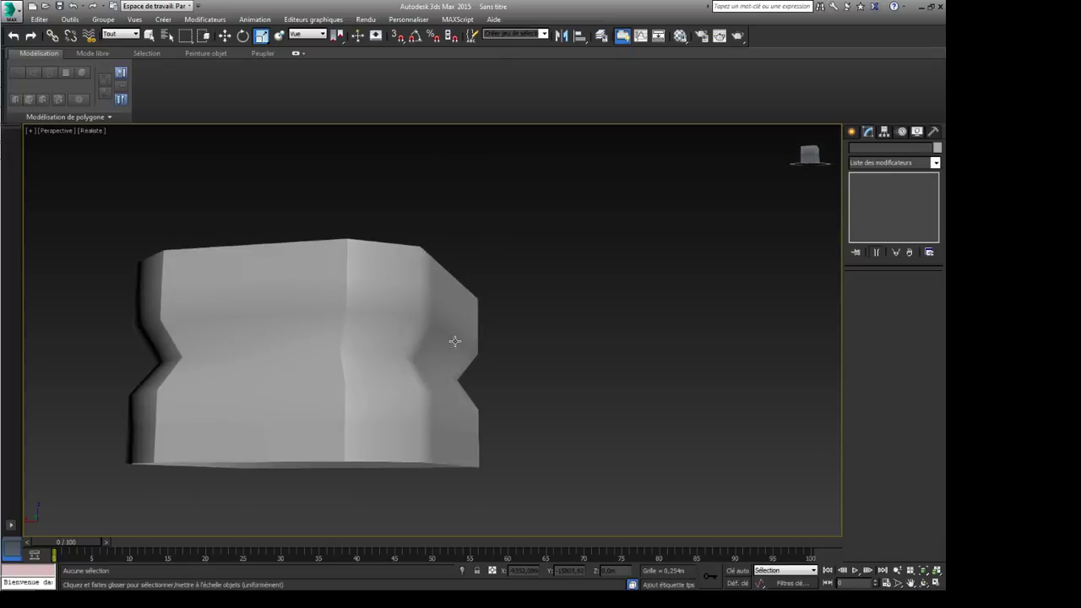
scroll(434, 352, up, 6)
scroll(443, 346, down, 8)
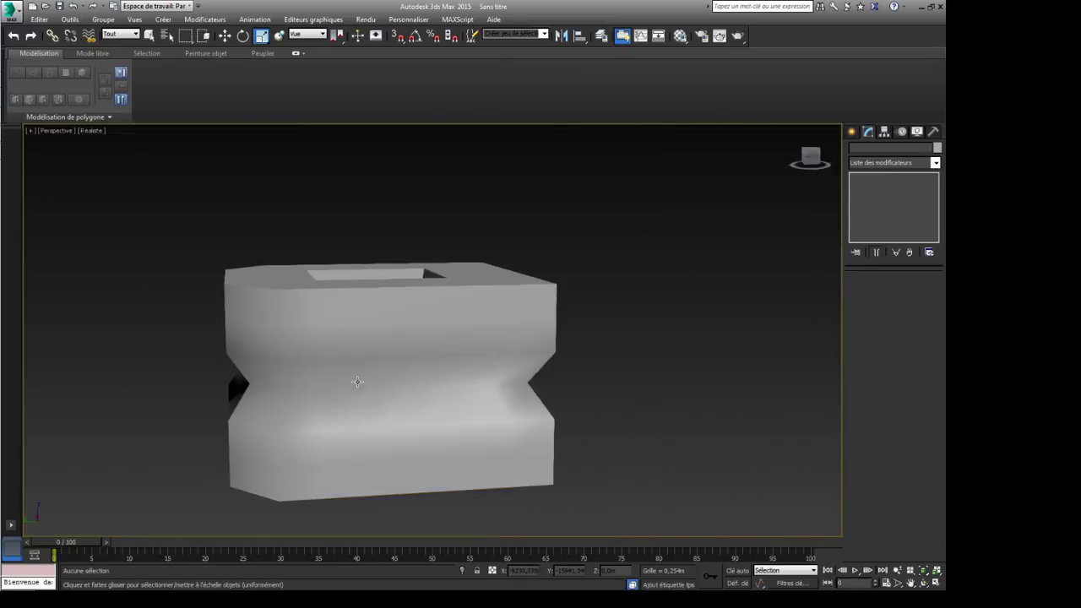
alt+middle_drag(357, 379, 494, 295)
scroll(428, 374, down, 3)
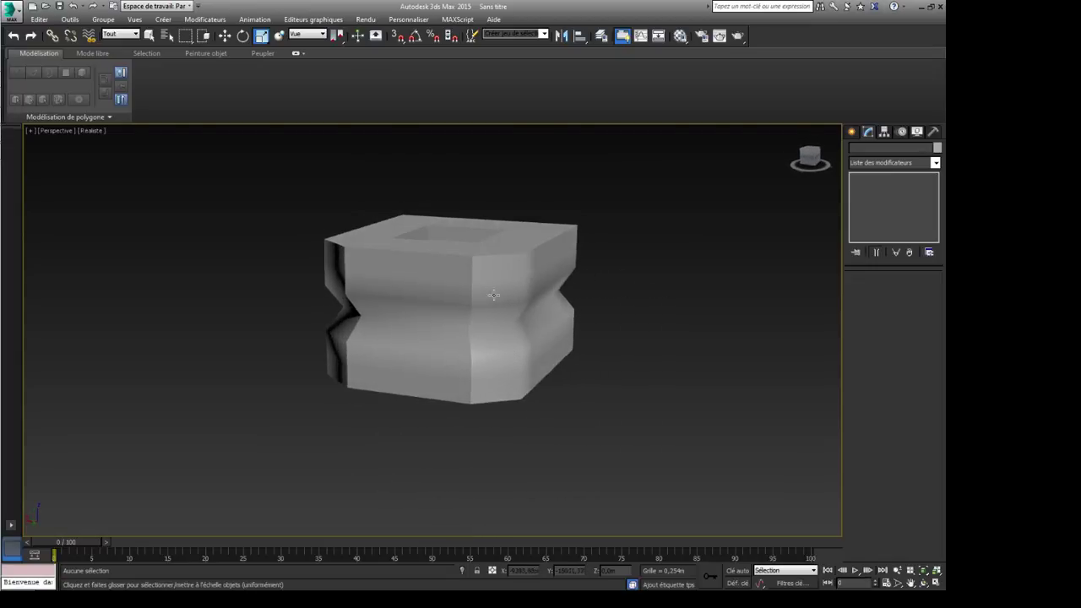
Step: Select the box and switch to vertex editing
click(494, 295)
alt+middle_drag(653, 339, 565, 374)
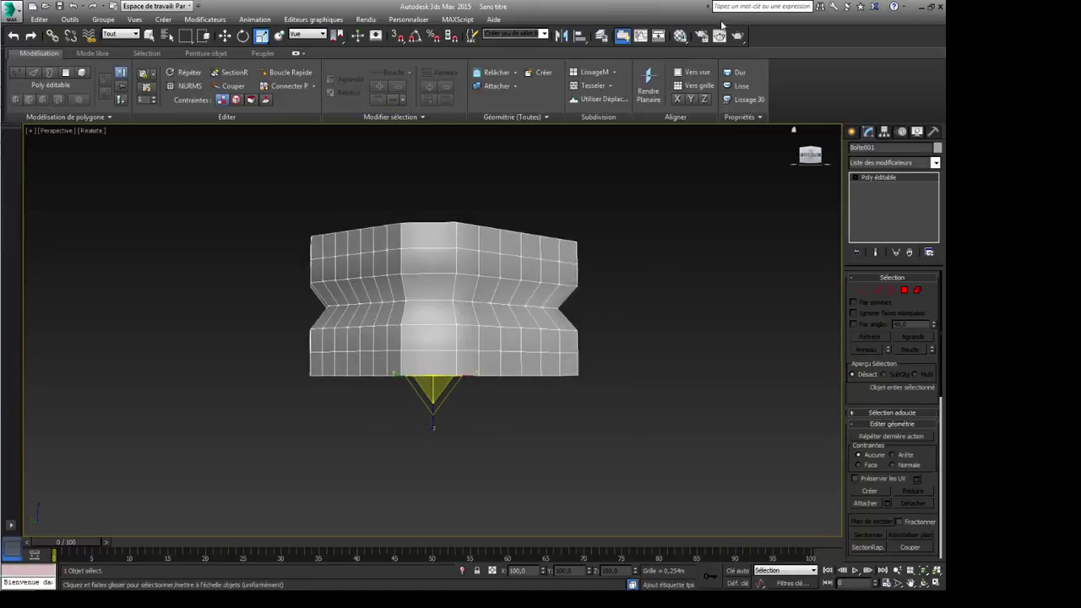
alt+middle_drag(622, 244, 530, 271)
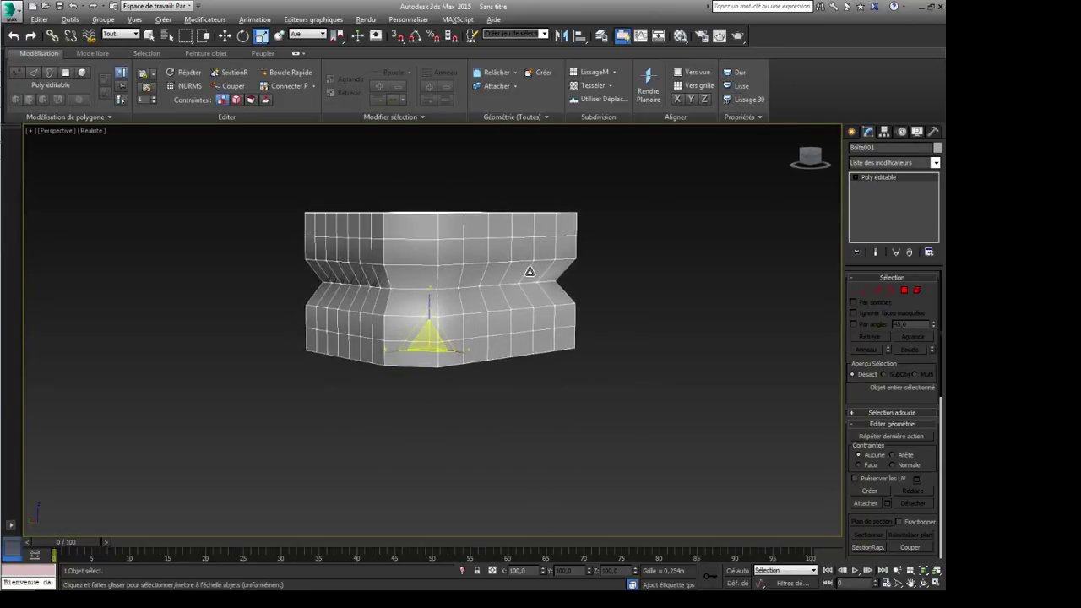
key(1)
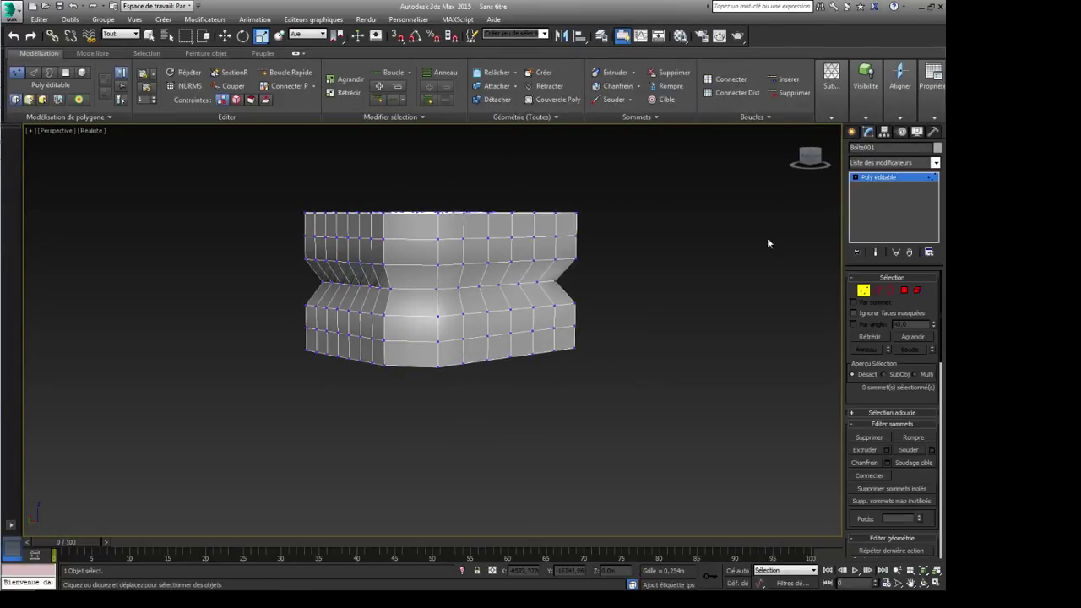
alt+middle_drag(684, 262, 521, 300)
scroll(510, 277, up, 2)
scroll(487, 211, up, 3)
scroll(422, 288, down, 5)
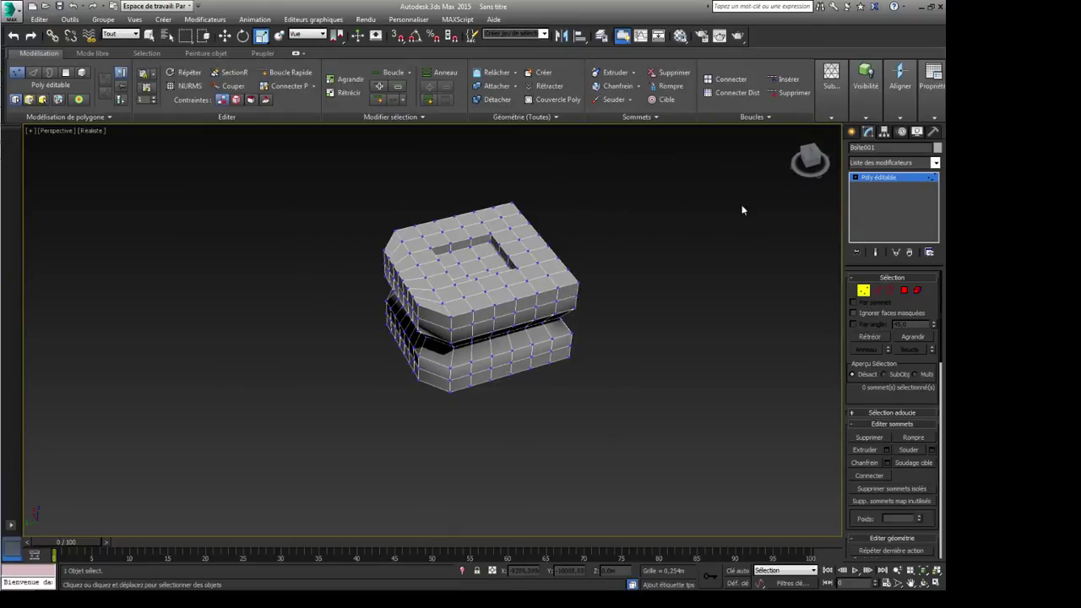
Step: Apply the Lisse (smooth) shading property to the whole box
click(926, 98)
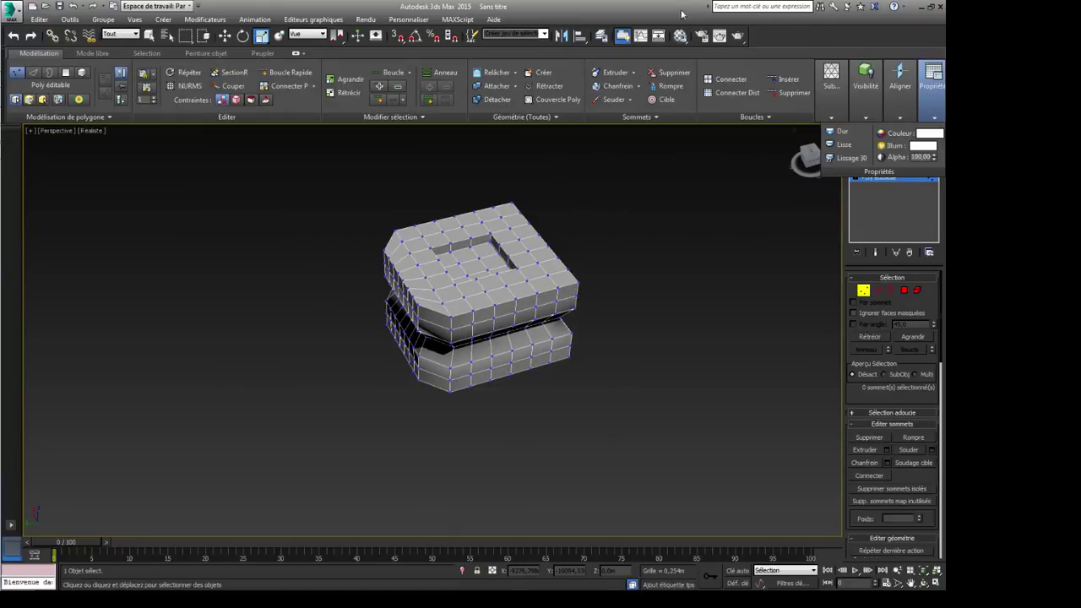
drag(653, 9, 529, 2)
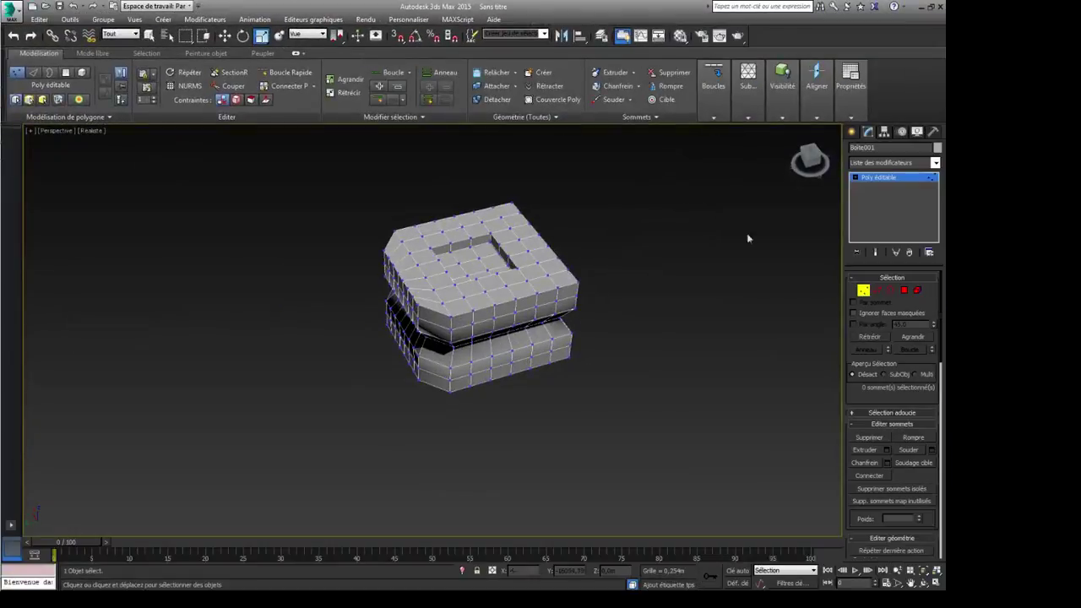
alt+middle_drag(748, 236, 807, 172)
click(854, 113)
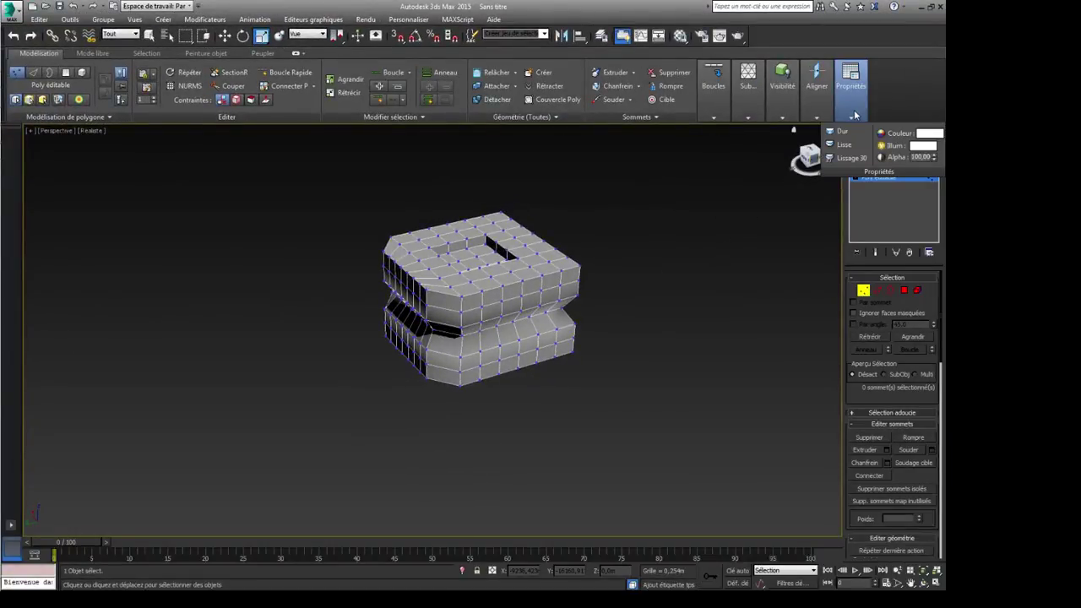
click(843, 145)
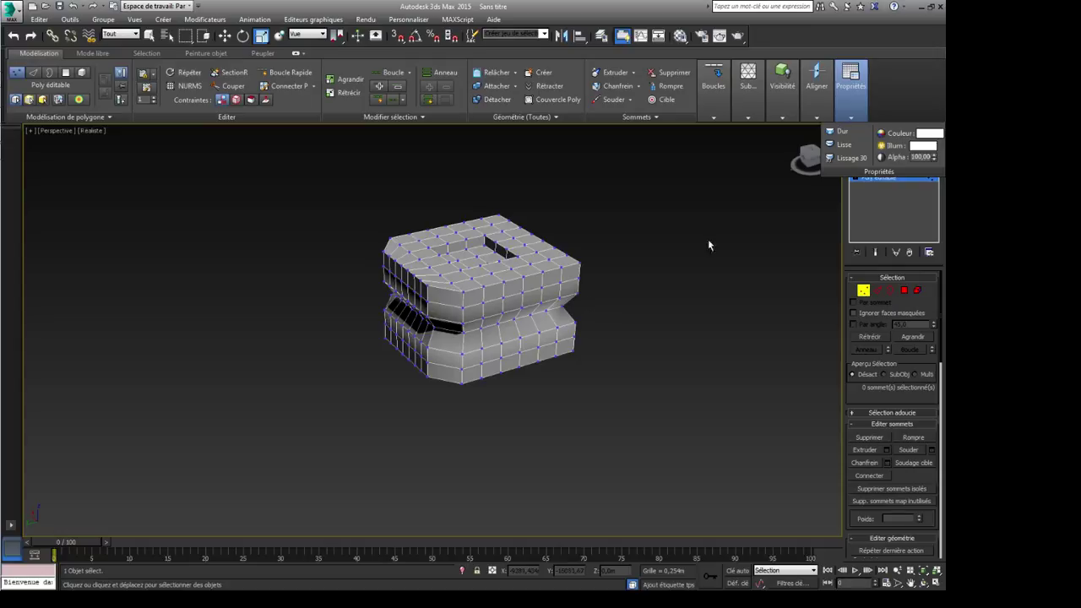
alt+middle_drag(560, 300, 564, 306)
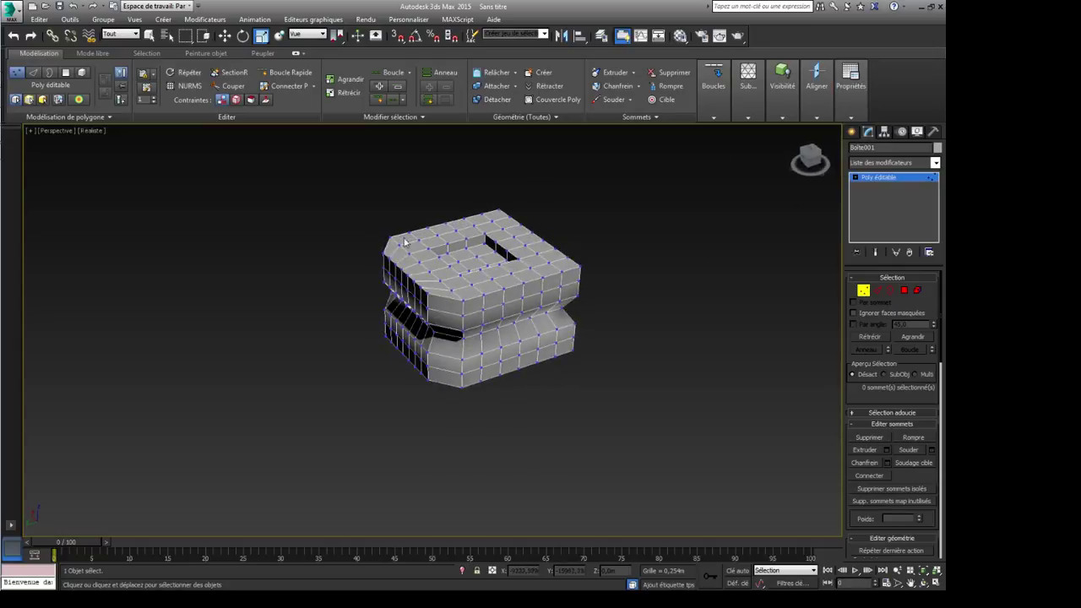
alt+middle_drag(511, 346, 501, 333)
scroll(501, 329, up, 4)
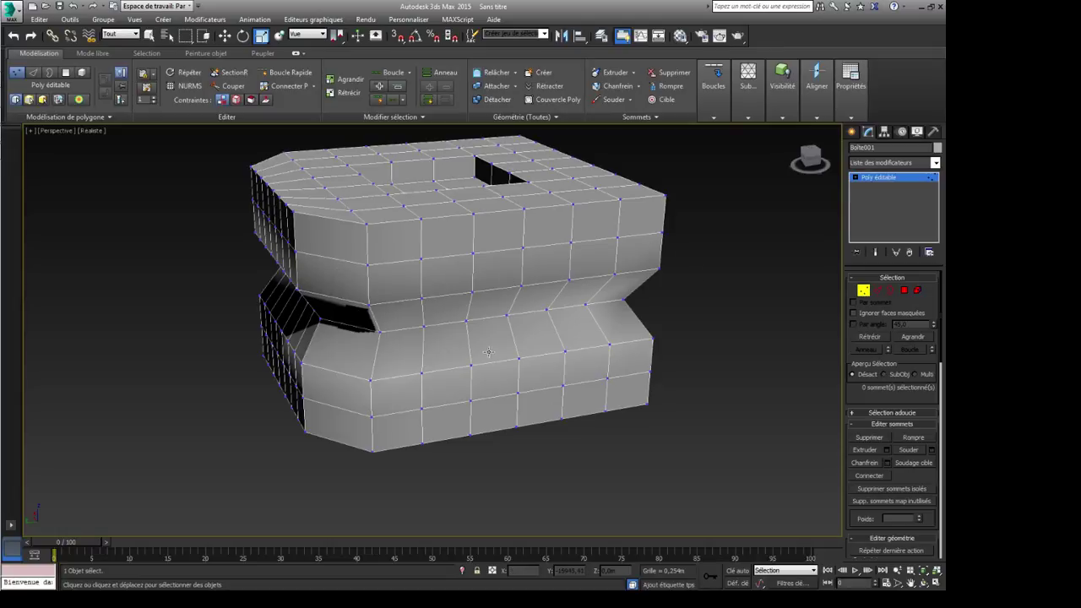
scroll(488, 351, down, 4)
Step: Apply the Dur (hard) shading property to the whole box
click(852, 100)
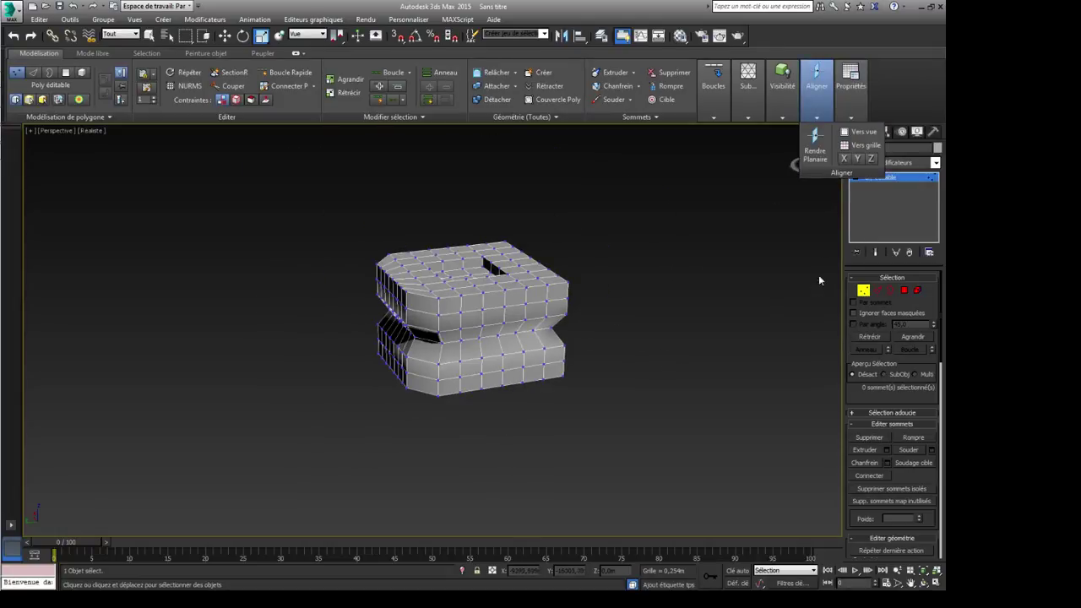
click(839, 133)
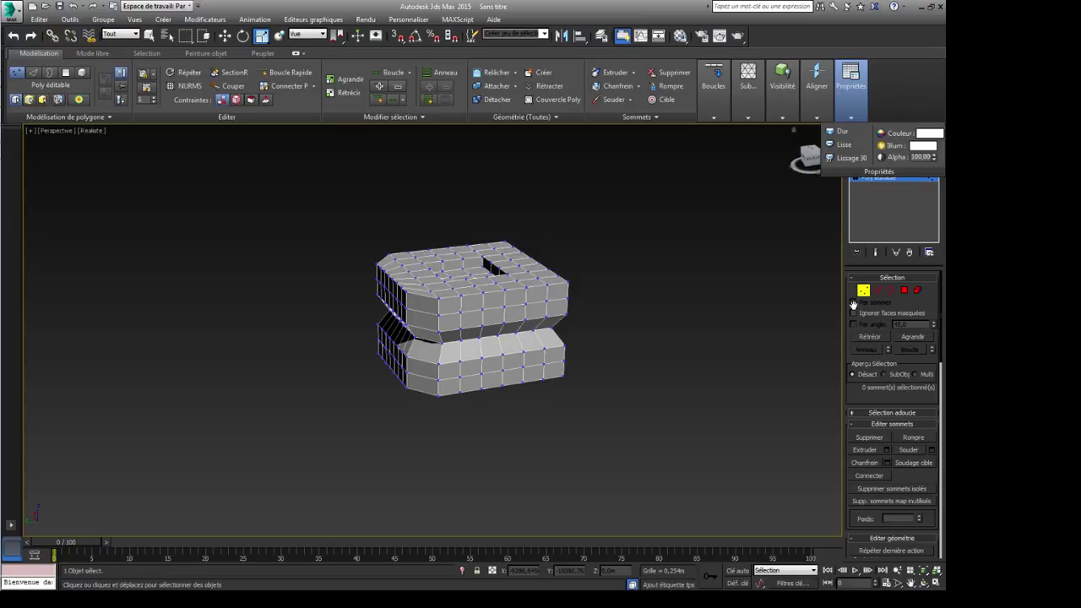
alt+middle_drag(546, 416, 603, 372)
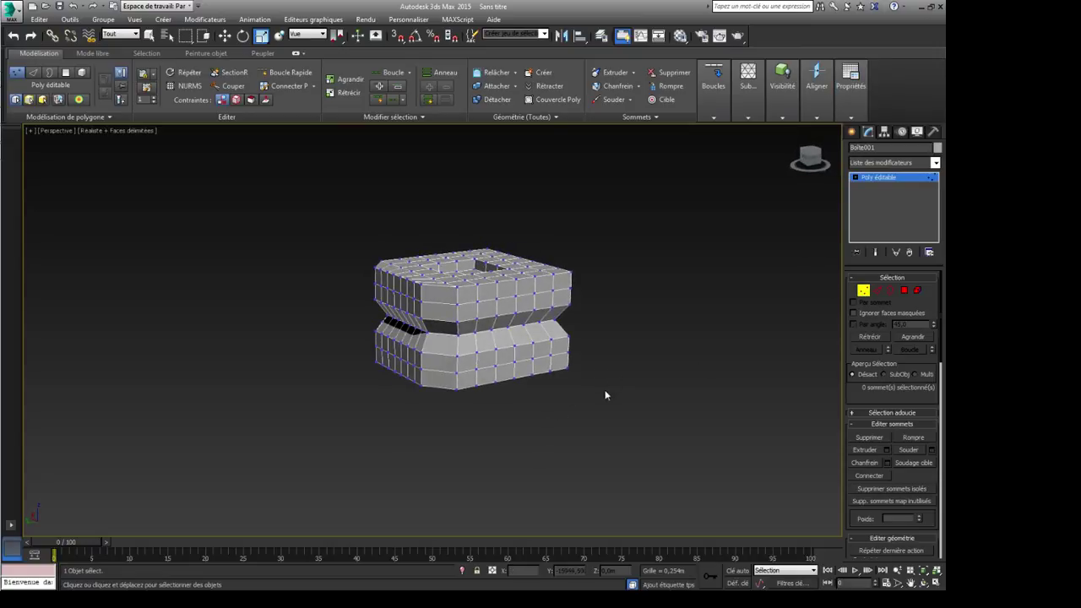
alt+middle_drag(561, 419, 611, 379)
Step: Leave vertex editing with the box deselected and inspect the hard shading of its groove and corners
click(850, 93)
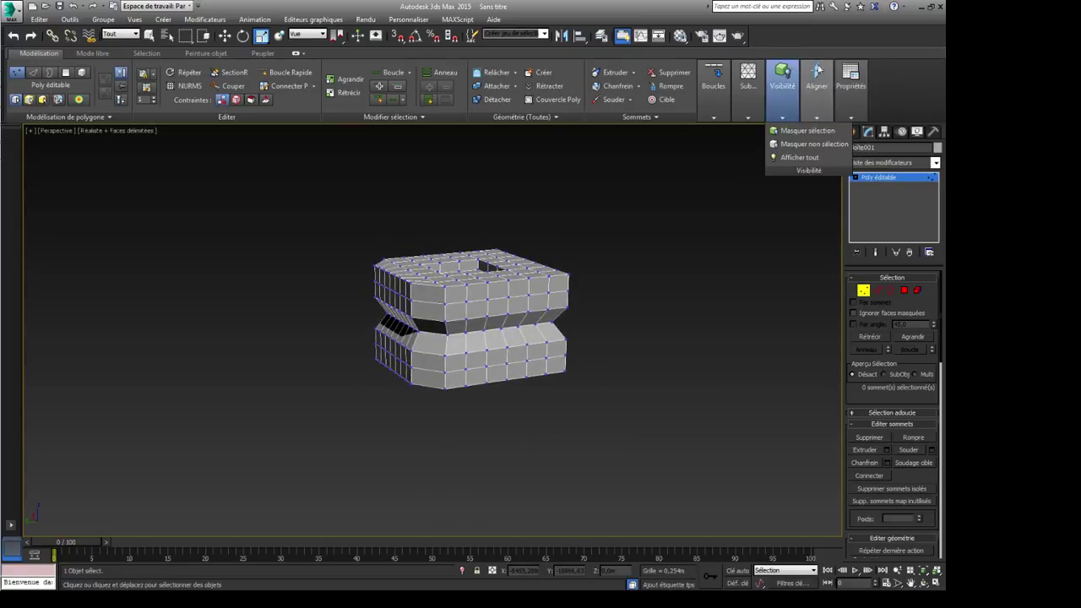
click(878, 181)
click(706, 296)
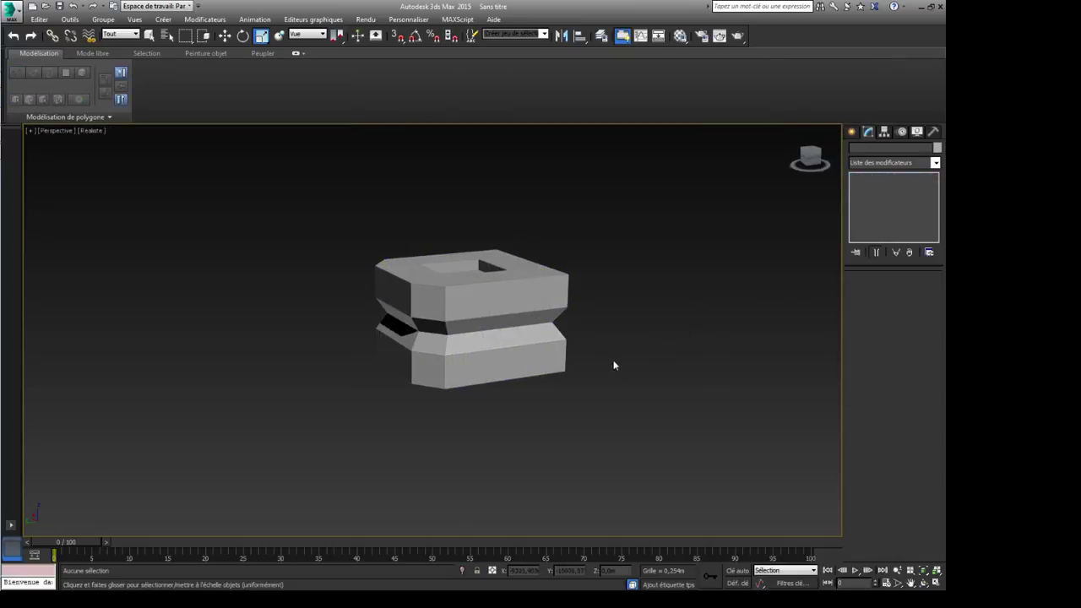
alt+middle_drag(614, 365, 450, 356)
scroll(526, 374, up, 5)
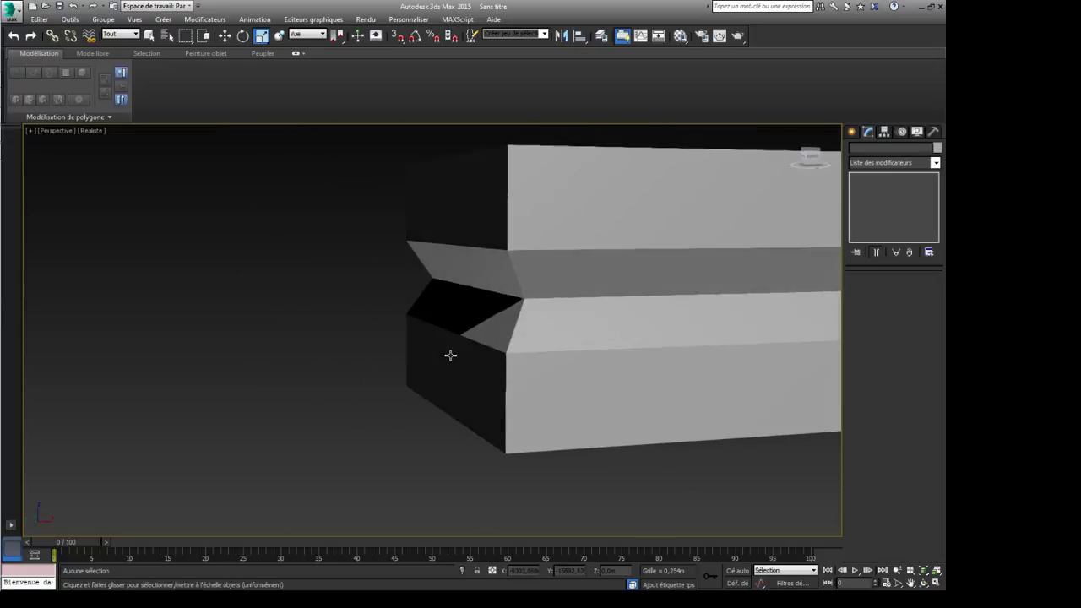
scroll(642, 244, down, 3)
alt+middle_drag(641, 244, 526, 278)
scroll(348, 301, up, 5)
alt+middle_drag(345, 304, 529, 374)
Step: Select the box and switch to polygon editing
click(562, 355)
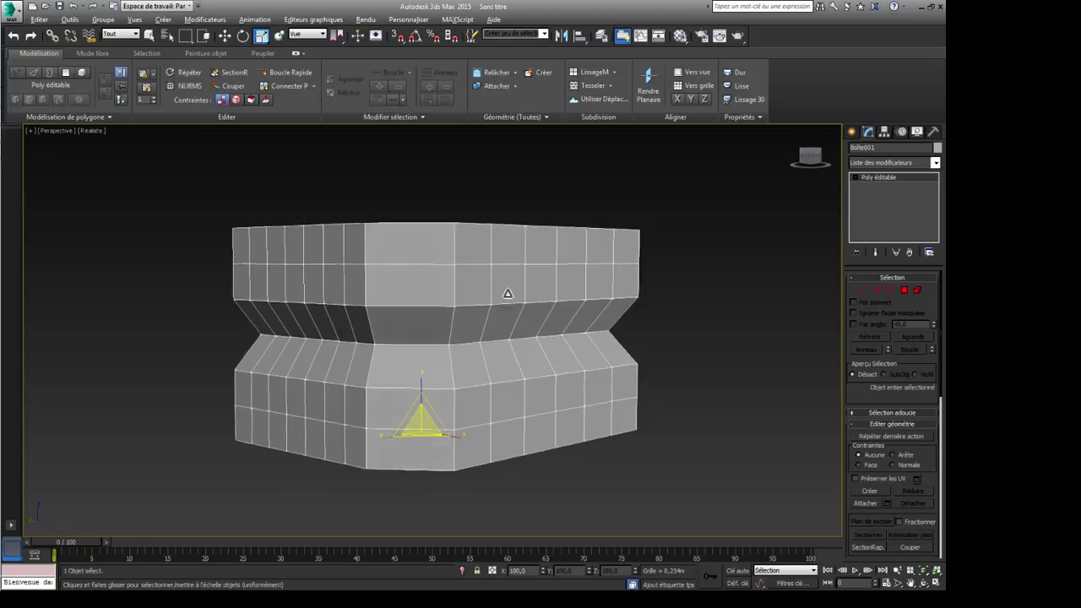
alt+middle_drag(506, 295, 583, 364)
click(832, 315)
alt+middle_drag(590, 413, 617, 364)
click(554, 358)
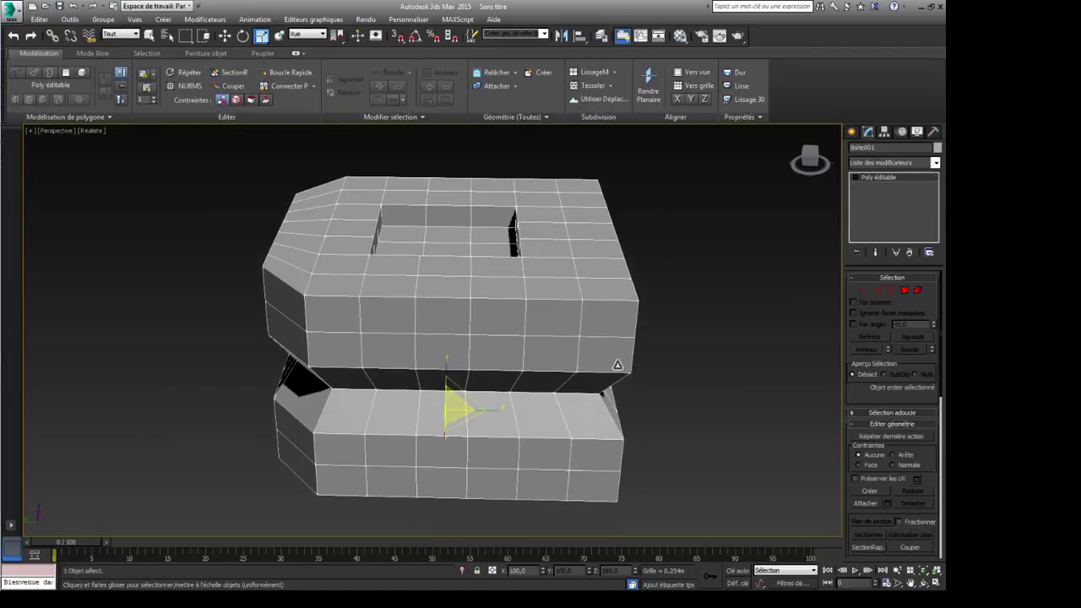
click(905, 291)
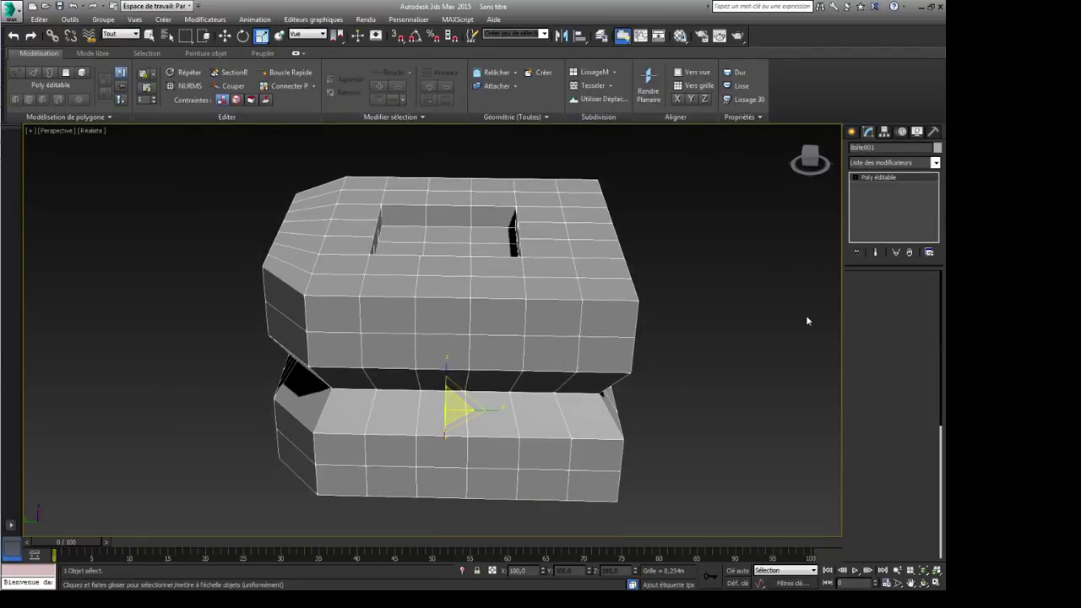
Step: Select six polygons on the top face, two on the chamfered corner and four beside it
middle_drag(420, 295, 476, 381)
click(568, 306)
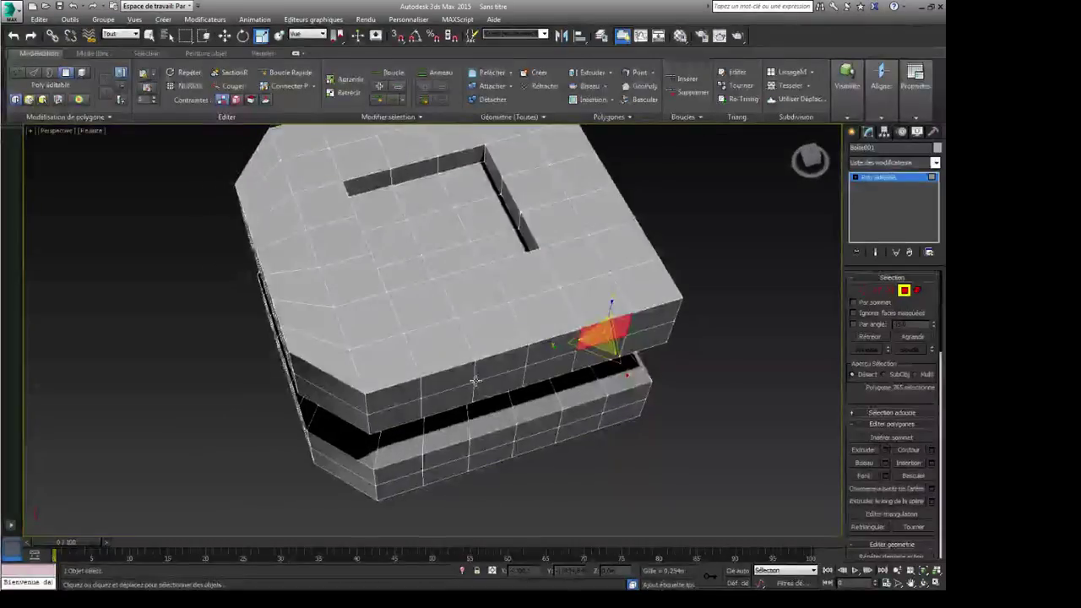
click(381, 356)
ctrl+click(324, 352)
ctrl+click(331, 330)
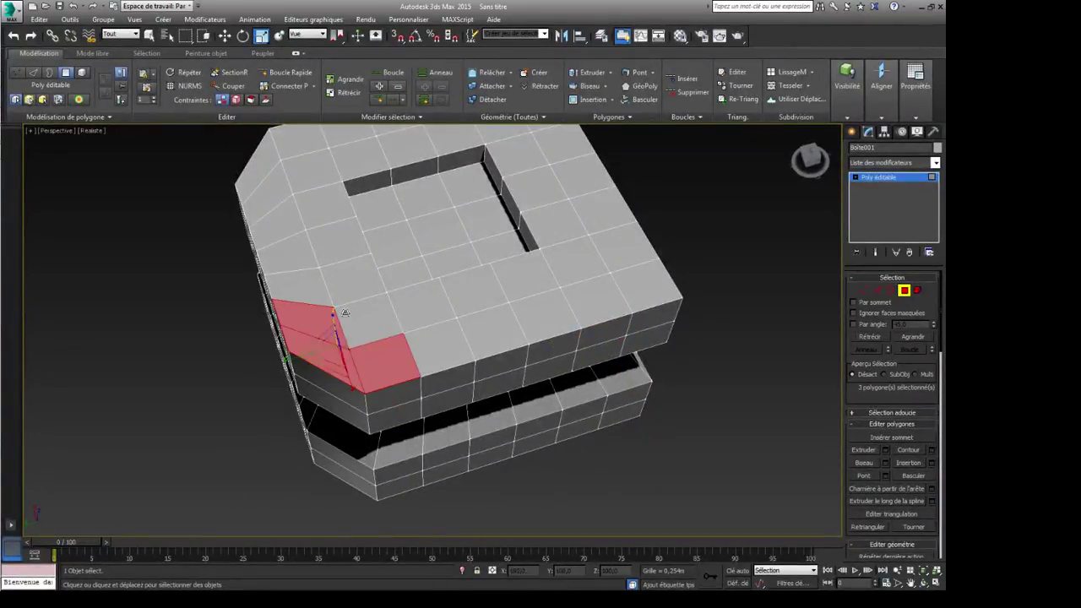
ctrl+click(376, 310)
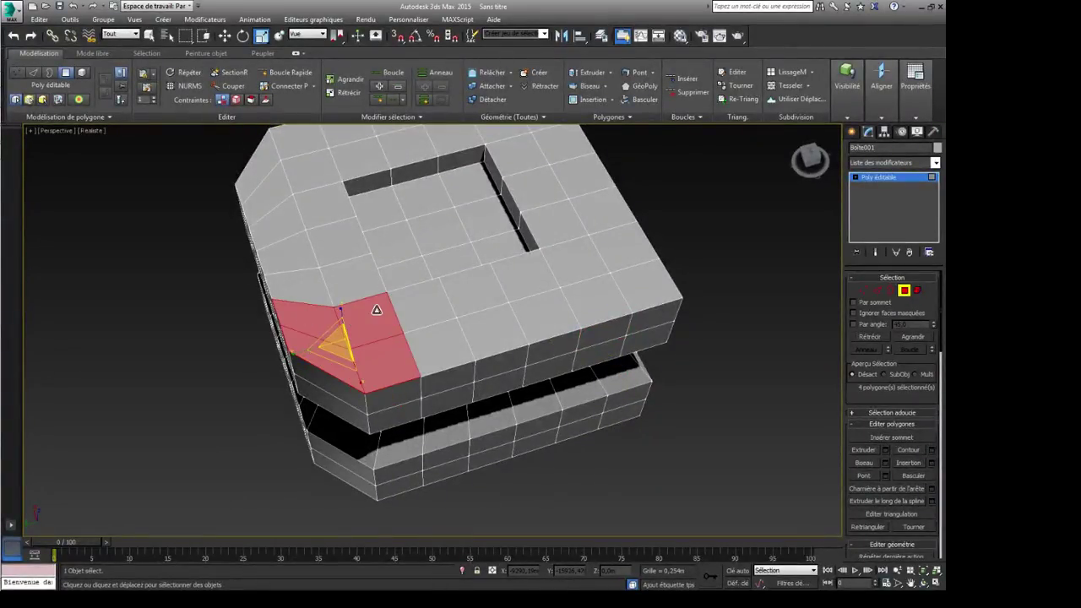
ctrl+click(421, 304)
ctrl+click(429, 335)
alt+middle_drag(473, 371, 577, 361)
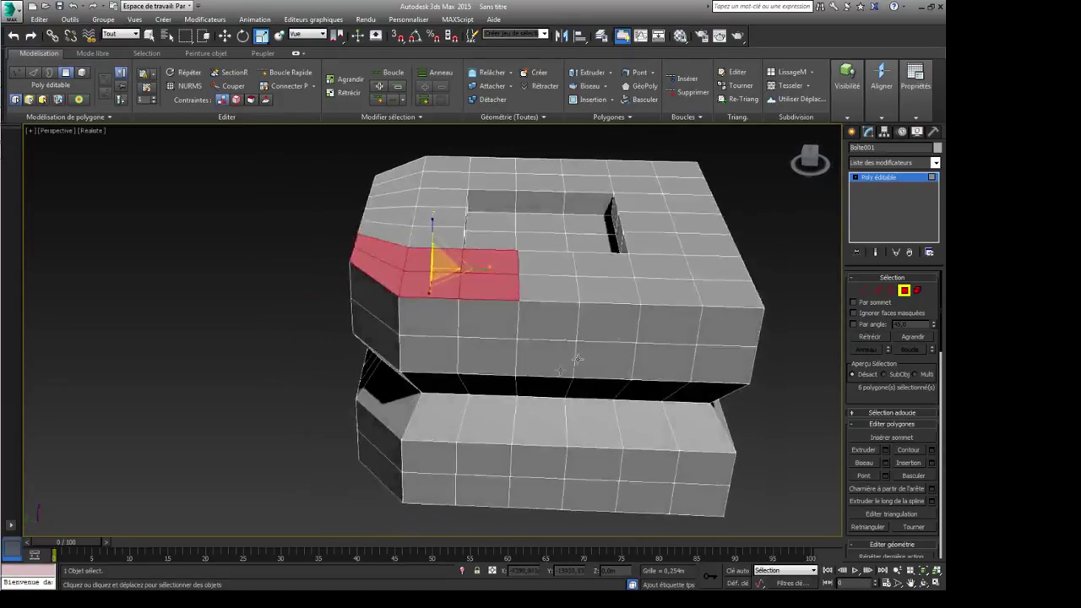
Step: View the Lissage 30 shading property for the selected polygons, then clear the polygon selection
click(924, 110)
mouse_move(926, 83)
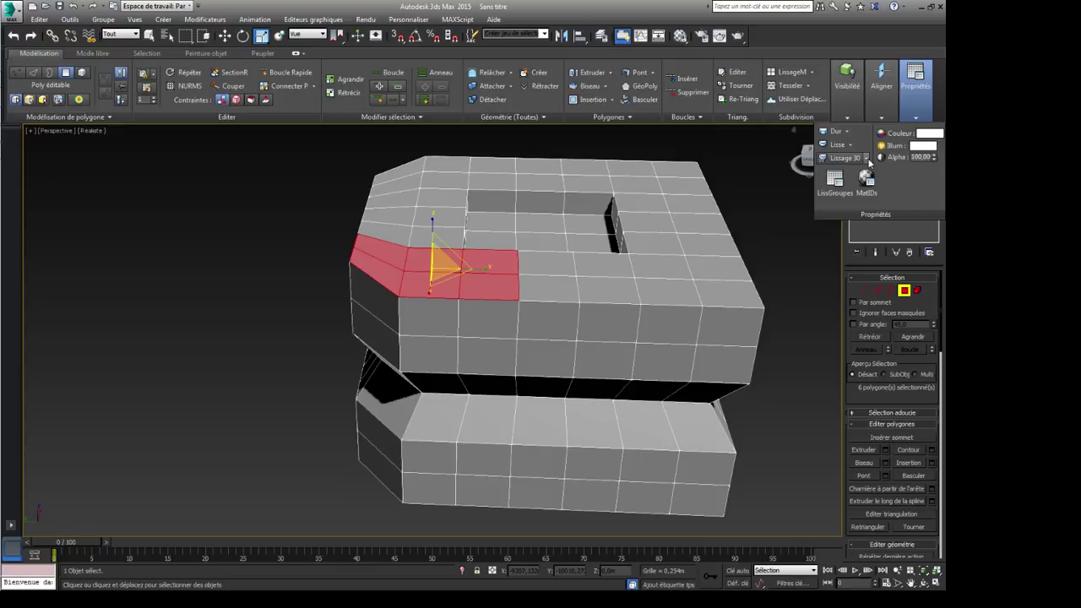
middle_drag(663, 403, 616, 391)
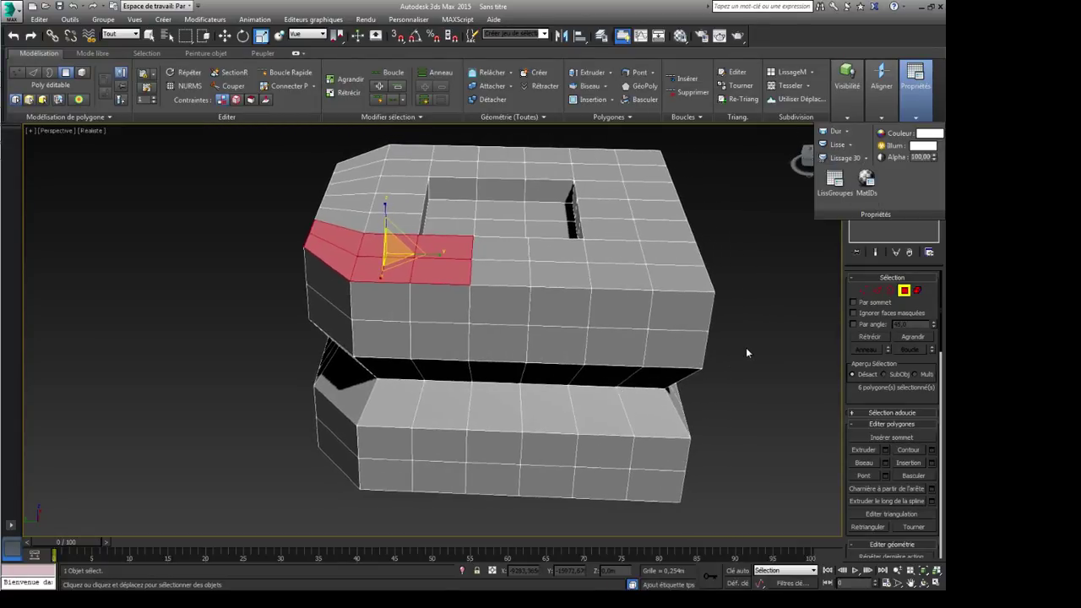
click(748, 348)
middle_drag(831, 355, 832, 345)
Step: In element editing, select the whole box, apply the Lissage 30 shading property and clear the selection
click(917, 291)
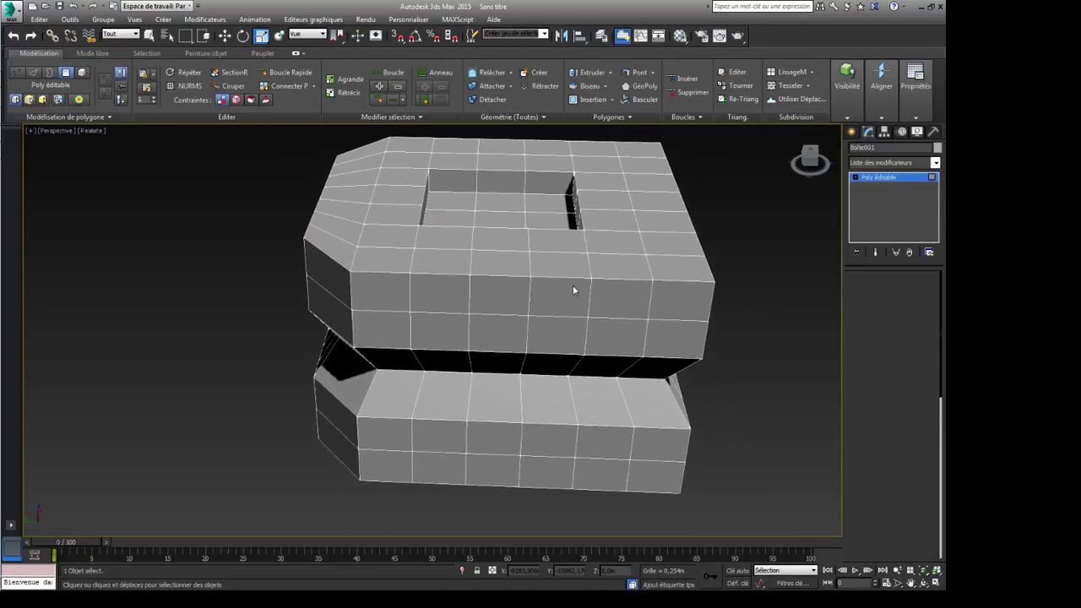
click(573, 285)
alt+middle_drag(738, 297, 728, 321)
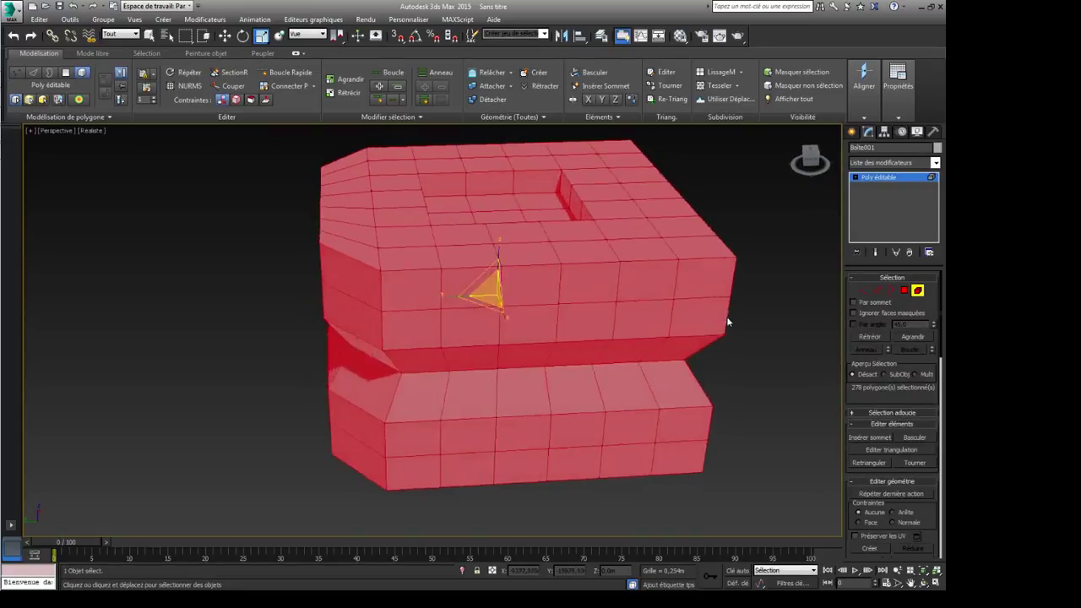
click(899, 104)
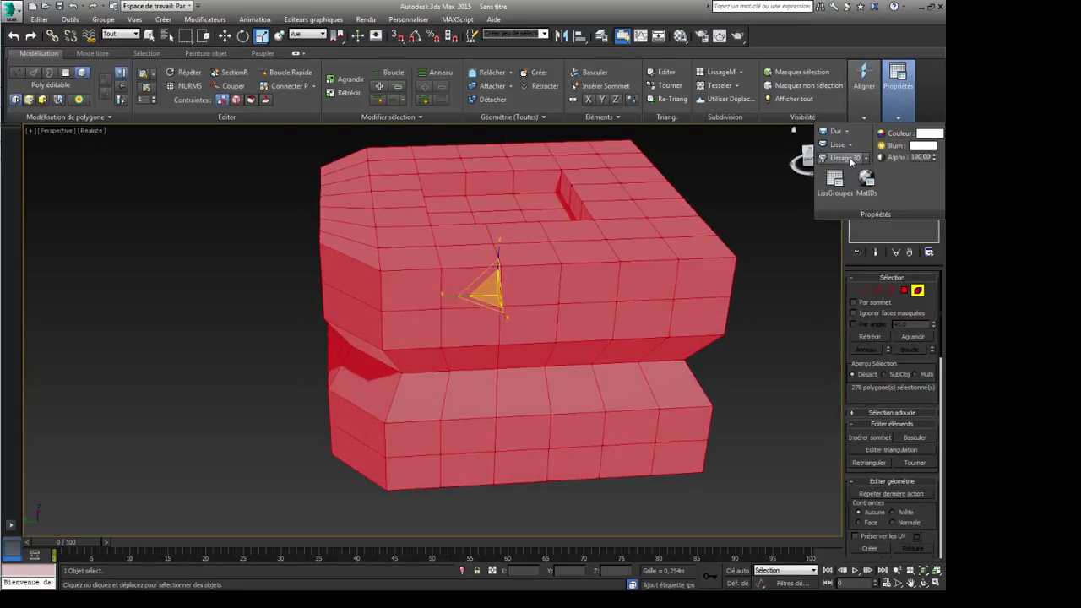
scroll(760, 296, down, 5)
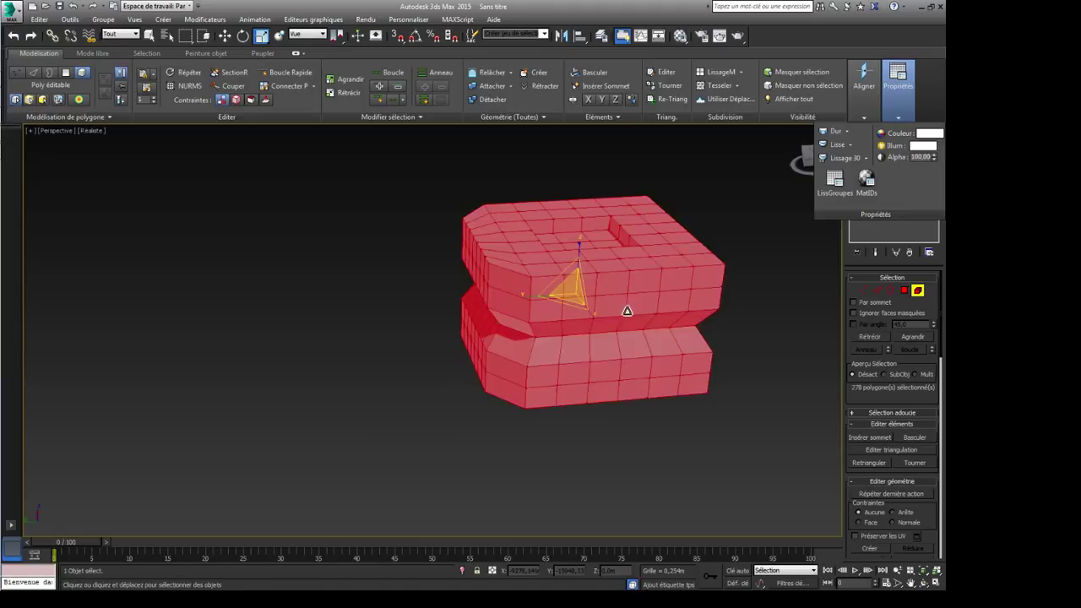
mouse_move(909, 102)
middle_drag(802, 251, 712, 278)
click(683, 307)
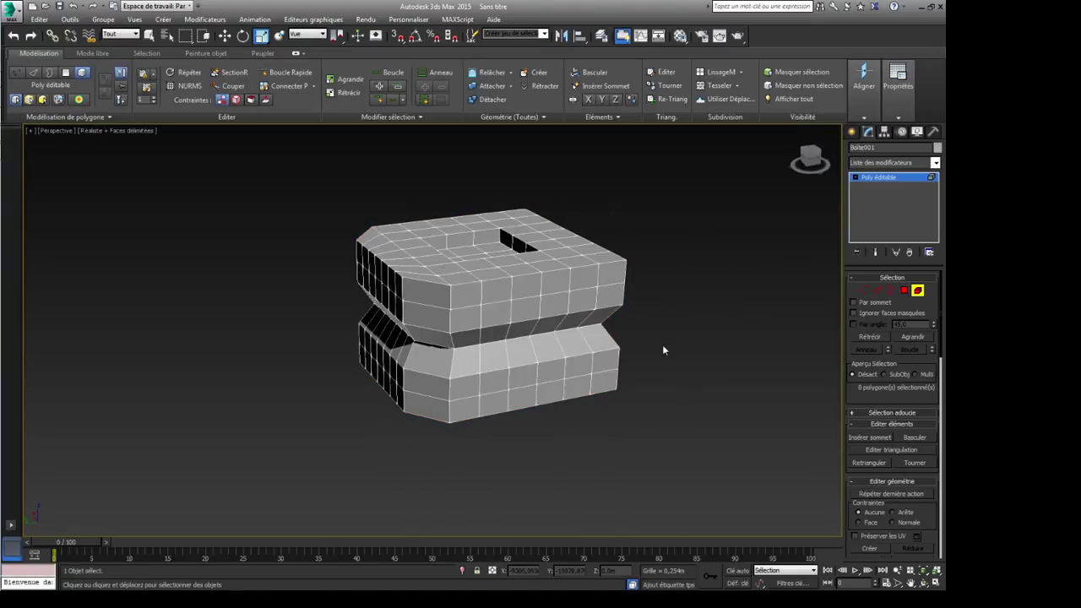
Step: Leave element editing, turn off the edged-faces display and inspect the shading with the box deselected
click(716, 289)
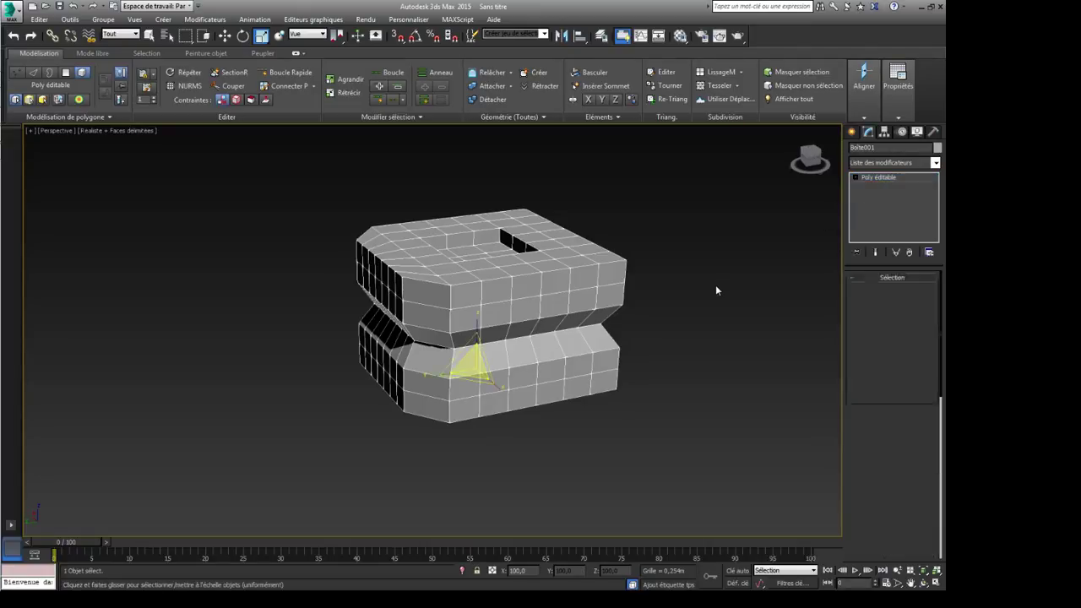
key(F4)
alt+middle_drag(582, 421, 539, 372)
Step: Reselect the box and, in polygon editing, select six adjoining top-face polygons around the chamfered corner
click(515, 309)
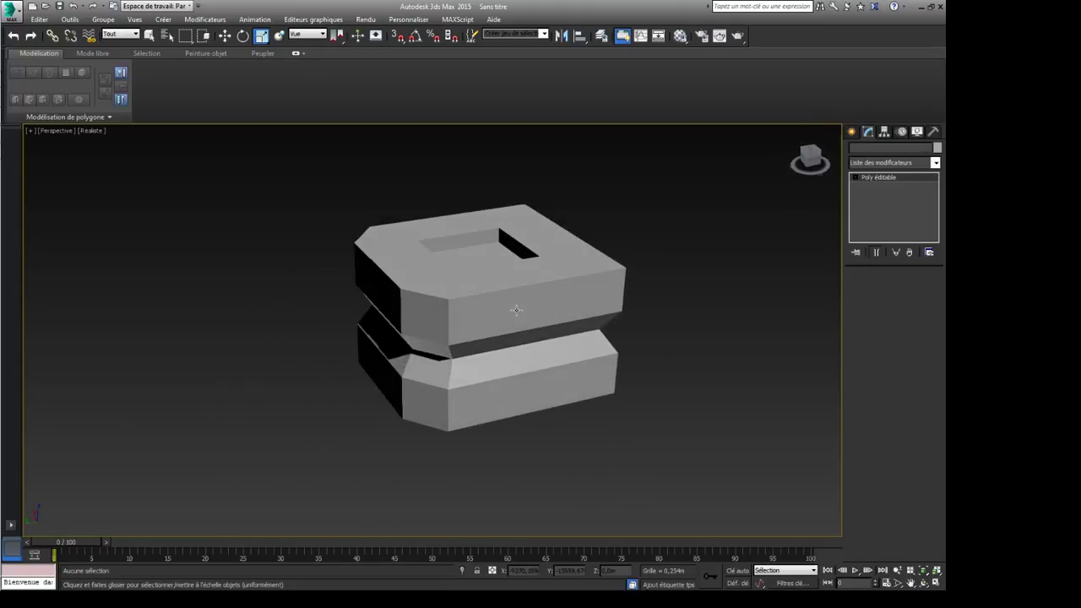
click(905, 290)
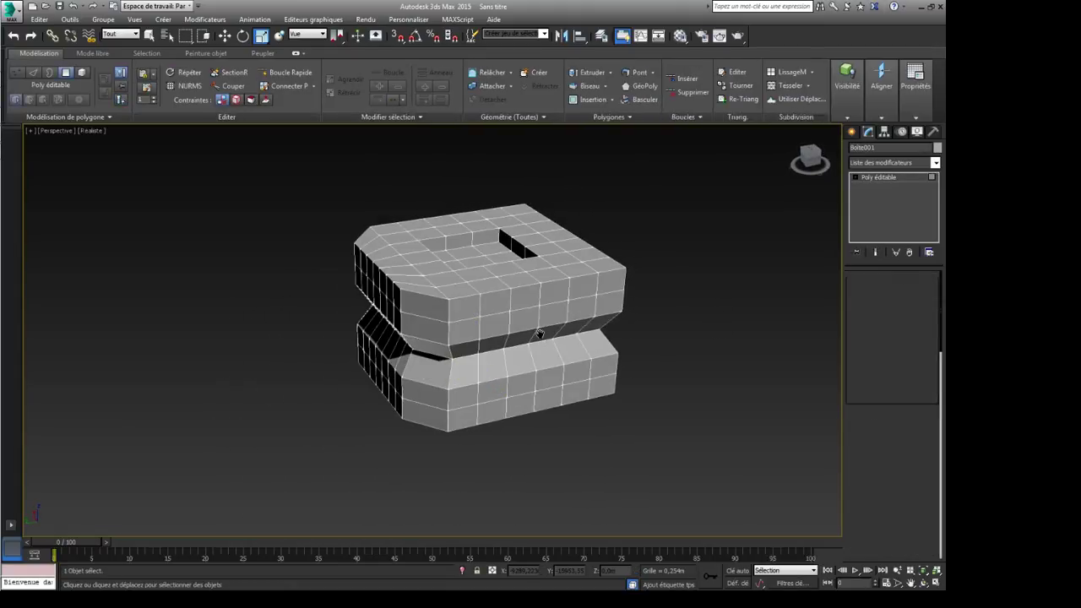
alt+middle_drag(483, 305, 490, 338)
scroll(485, 349, up, 3)
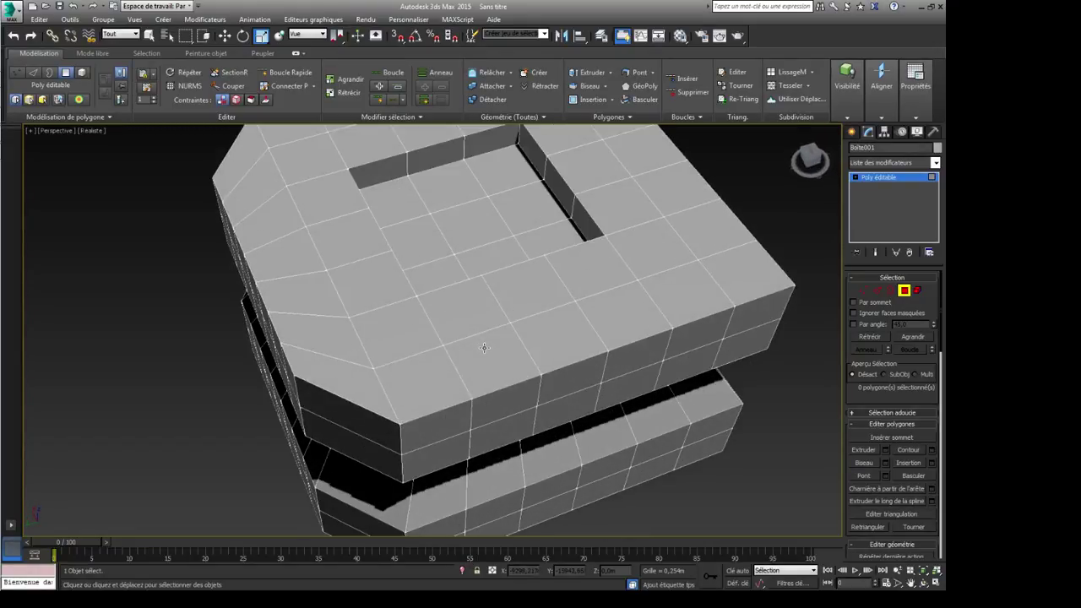
click(464, 318)
ctrl+click(469, 340)
ctrl+click(435, 358)
ctrl+click(399, 320)
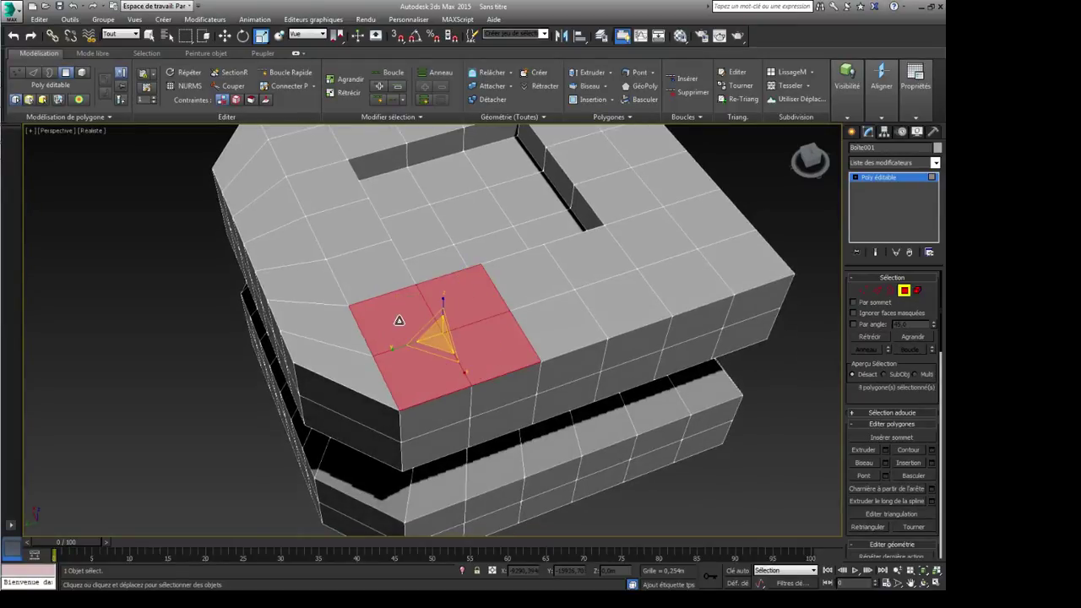
alt+middle_drag(398, 321, 432, 375)
ctrl+click(330, 325)
ctrl+click(335, 367)
Step: Apply Lissage 30 Sélectionné to the selected top-face polygons and clear the polygon selection
click(920, 105)
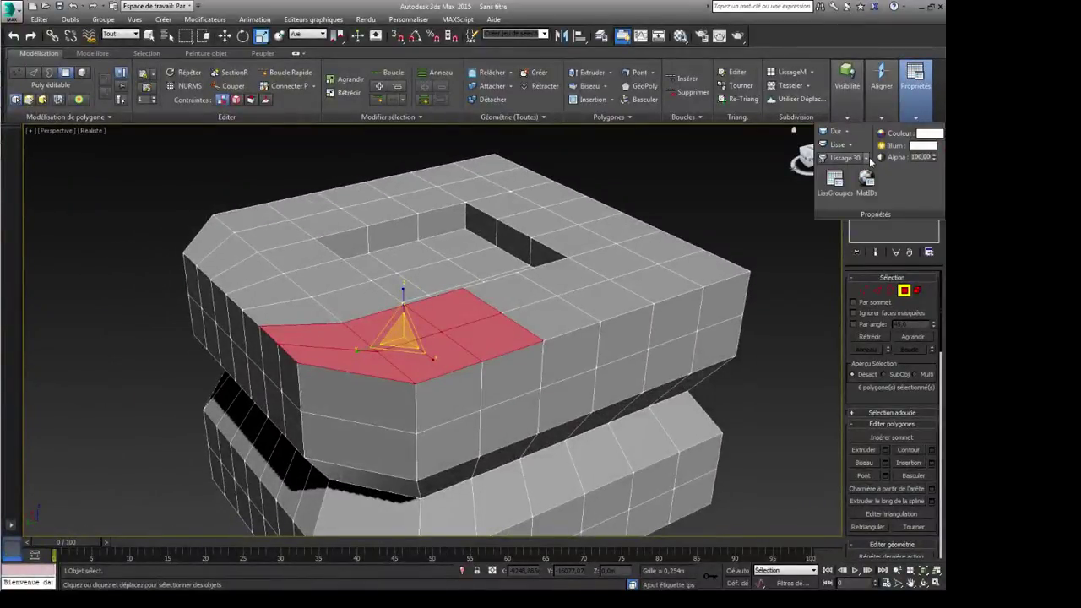
click(866, 158)
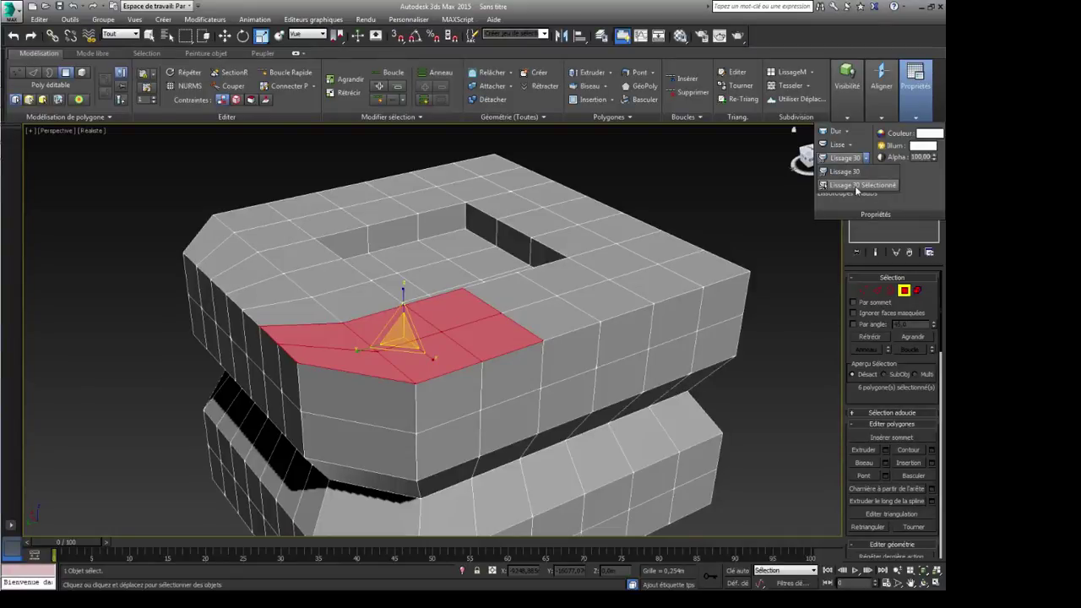
click(857, 185)
alt+middle_drag(760, 253, 712, 296)
click(712, 296)
Step: Leave polygon editing with the box deselected and edged faces hidden, and inspect the shading around the corners and groove
key(F4)
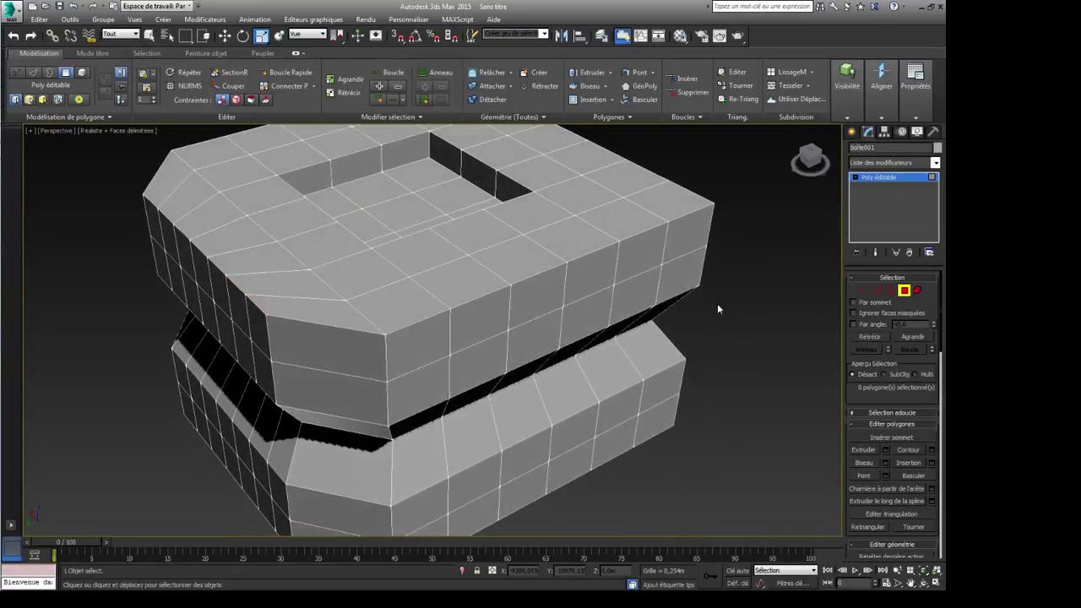
click(875, 177)
key(F4)
click(755, 226)
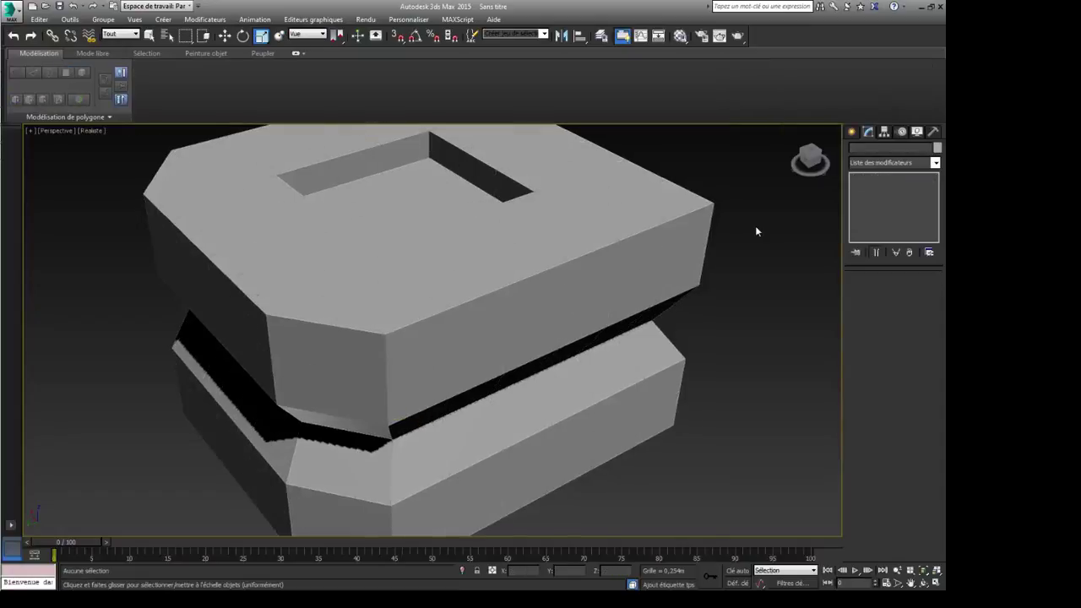
scroll(584, 338, up, 4)
alt+middle_drag(560, 336, 573, 309)
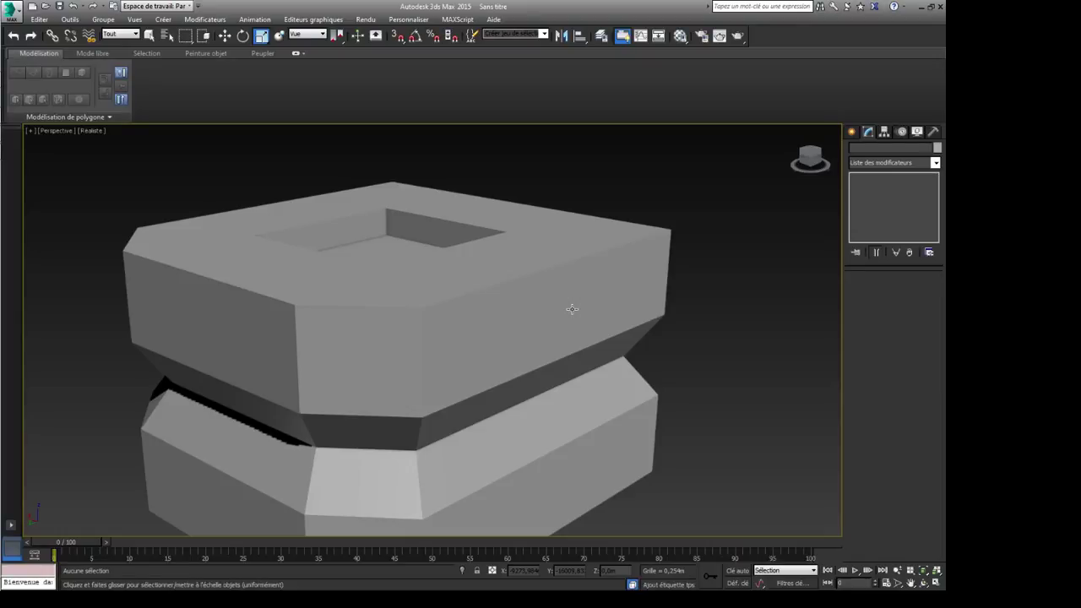
scroll(537, 426, down, 5)
alt+middle_drag(537, 422, 497, 455)
scroll(538, 408, up, 4)
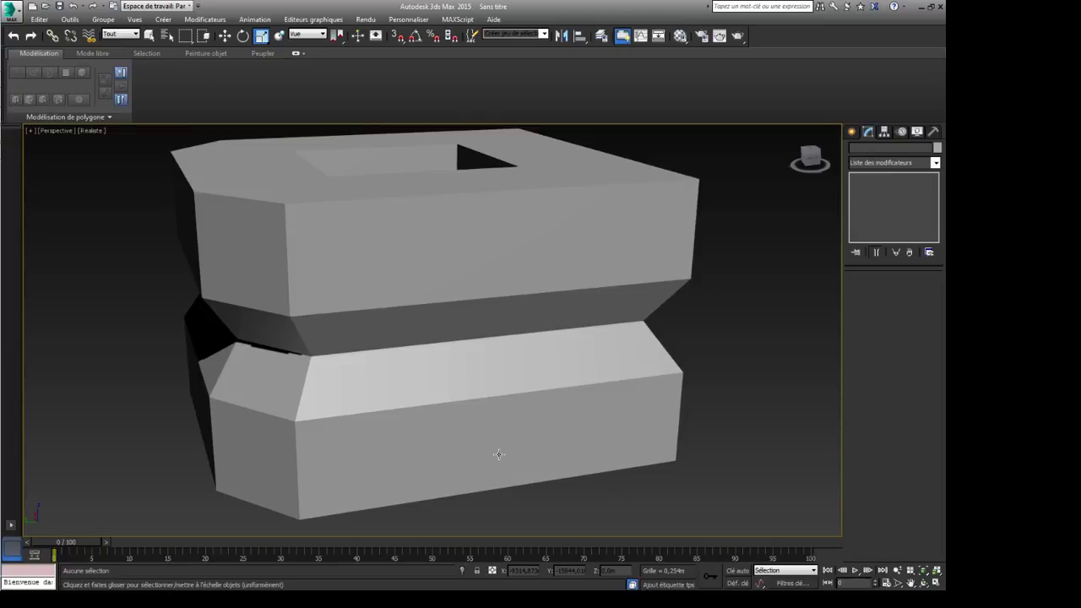
scroll(498, 454, up, 3)
alt+middle_drag(519, 374, 414, 403)
Step: Select the box and, in polygon editing, select the six polygons around its lower front corner, from the base to the groove
click(415, 403)
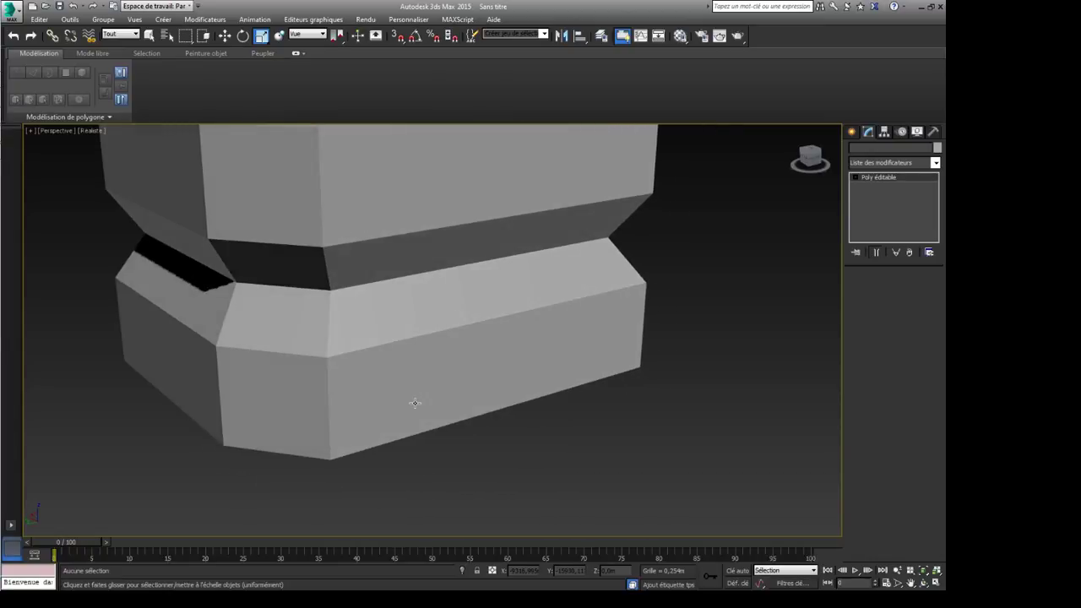
click(904, 290)
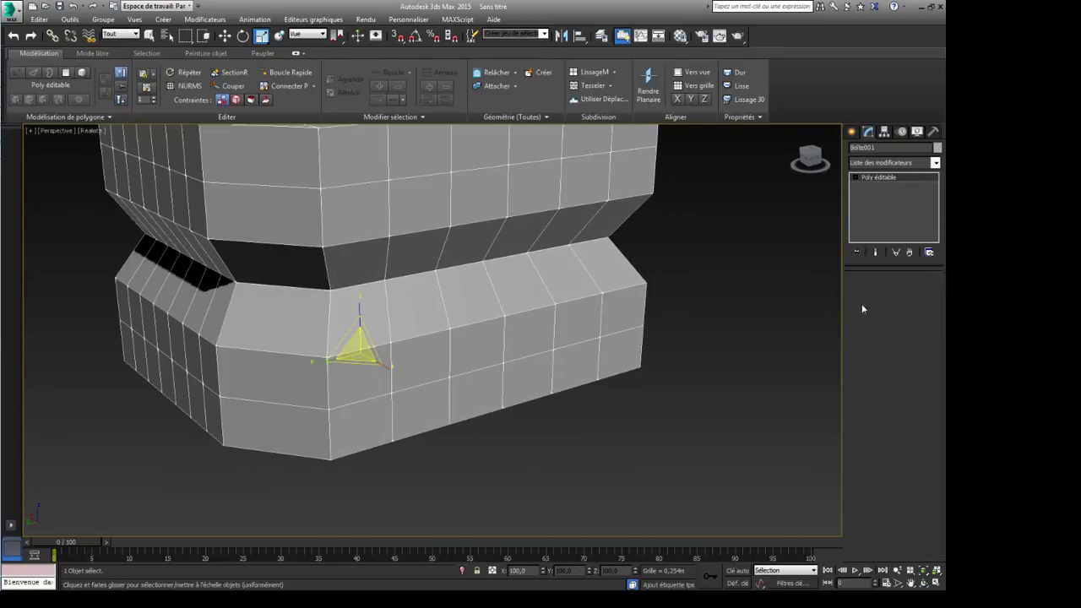
click(342, 414)
ctrl+click(283, 422)
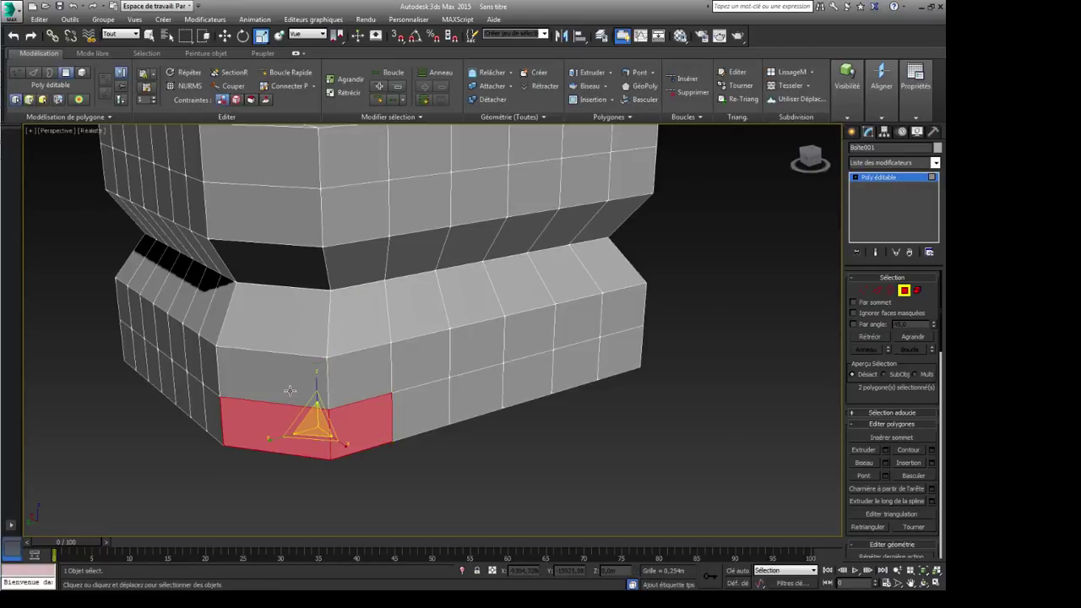
ctrl+click(363, 379)
ctrl+click(279, 377)
alt+middle_drag(362, 415, 420, 389)
ctrl+click(414, 296)
ctrl+click(355, 287)
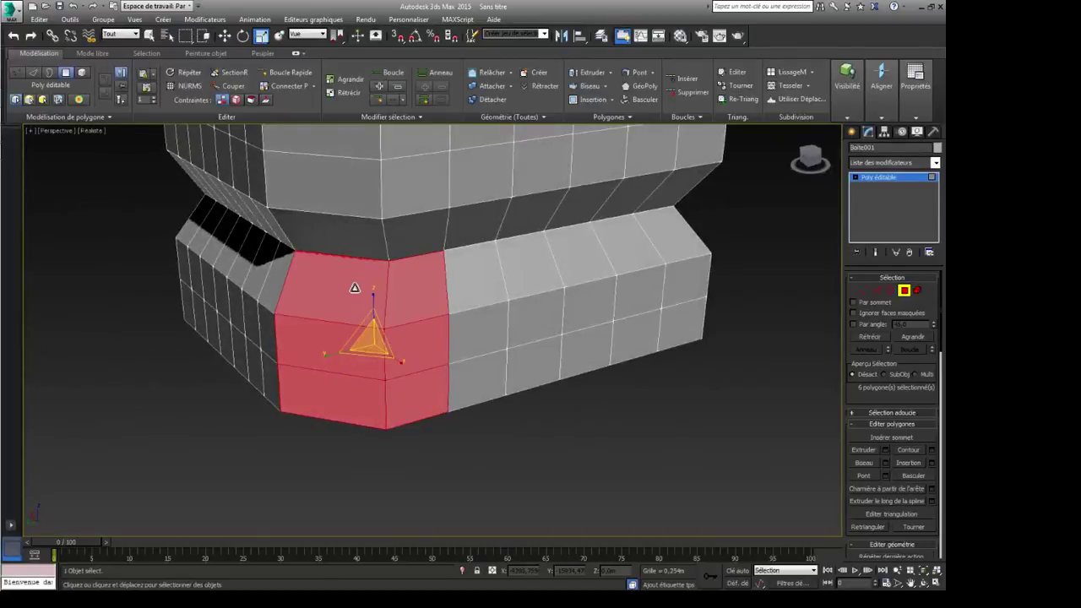
alt+middle_drag(447, 439, 428, 431)
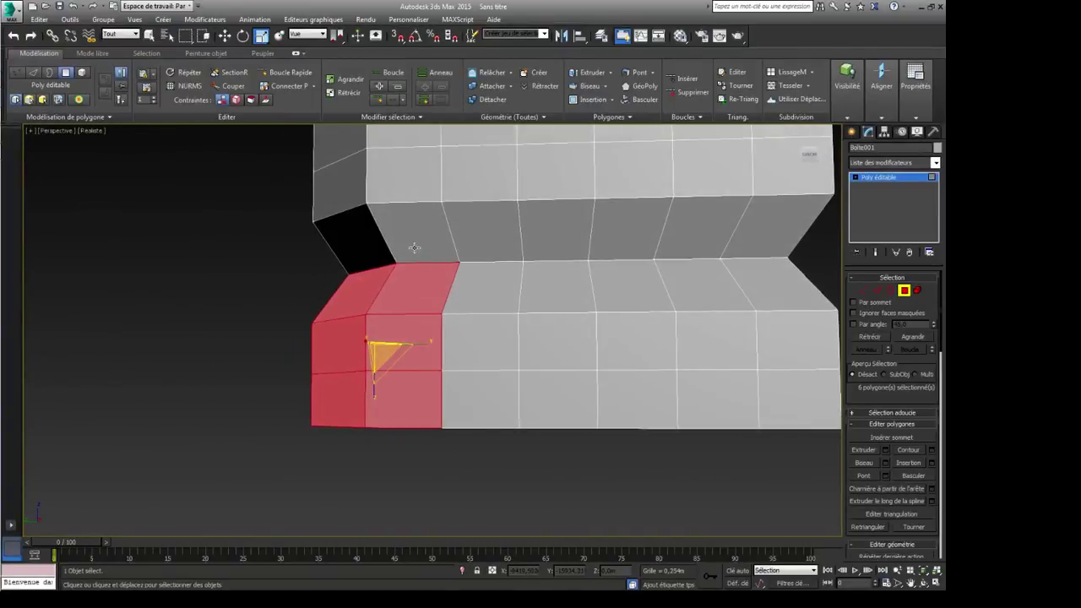
Step: Apply Lissage 30 Sélectionné to the selected lower-corner polygons and clear the polygon selection
click(915, 80)
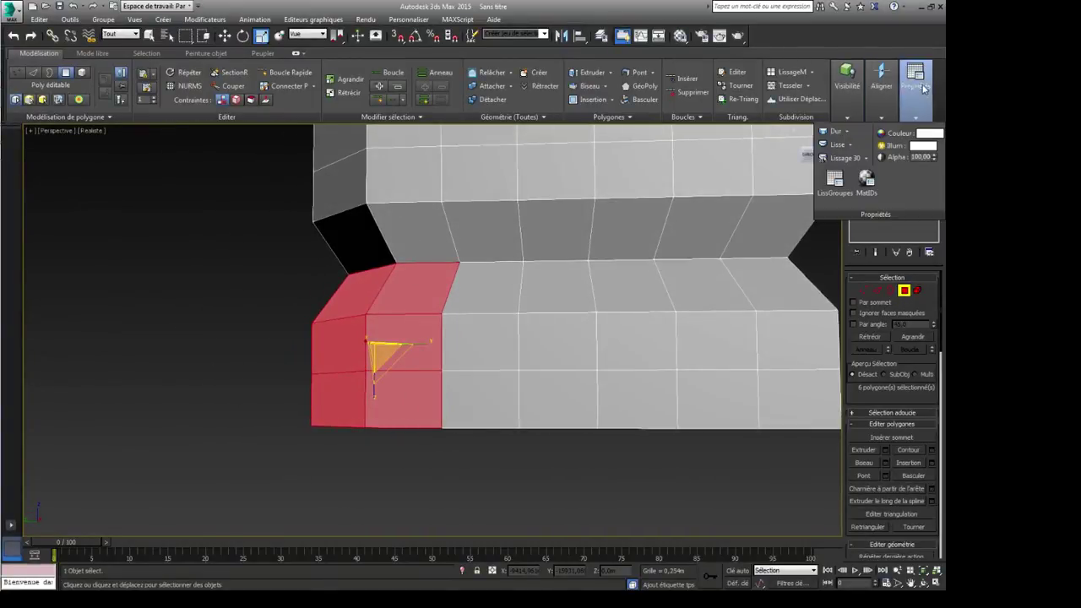
click(866, 159)
click(849, 184)
alt+middle_drag(517, 359, 563, 367)
click(572, 440)
Step: Leave polygon editing, turn on the edged-faces display and inspect the lower corner with the box deselected
click(876, 178)
key(F4)
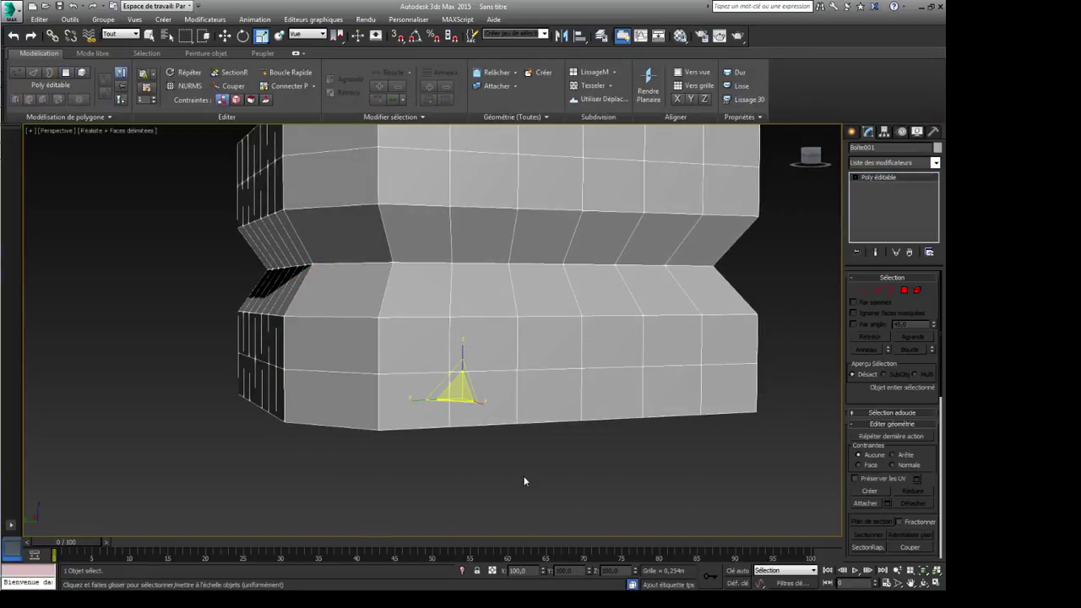
click(523, 478)
alt+middle_drag(495, 387, 490, 350)
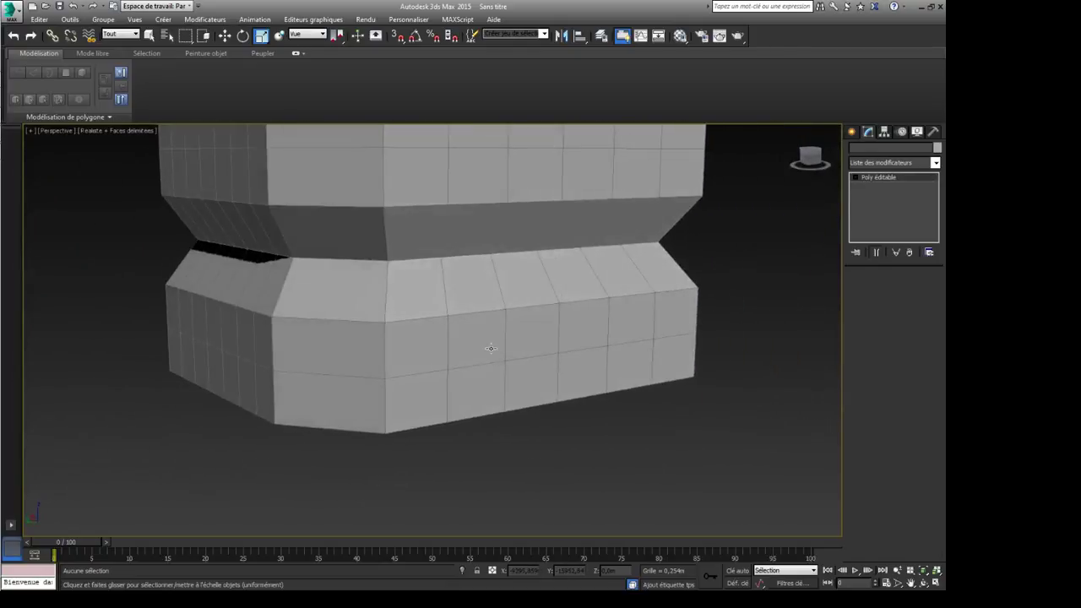
Step: Select the box and, in polygon editing, select the six polygons on the long side beside the lower corner, from groove to base
click(489, 350)
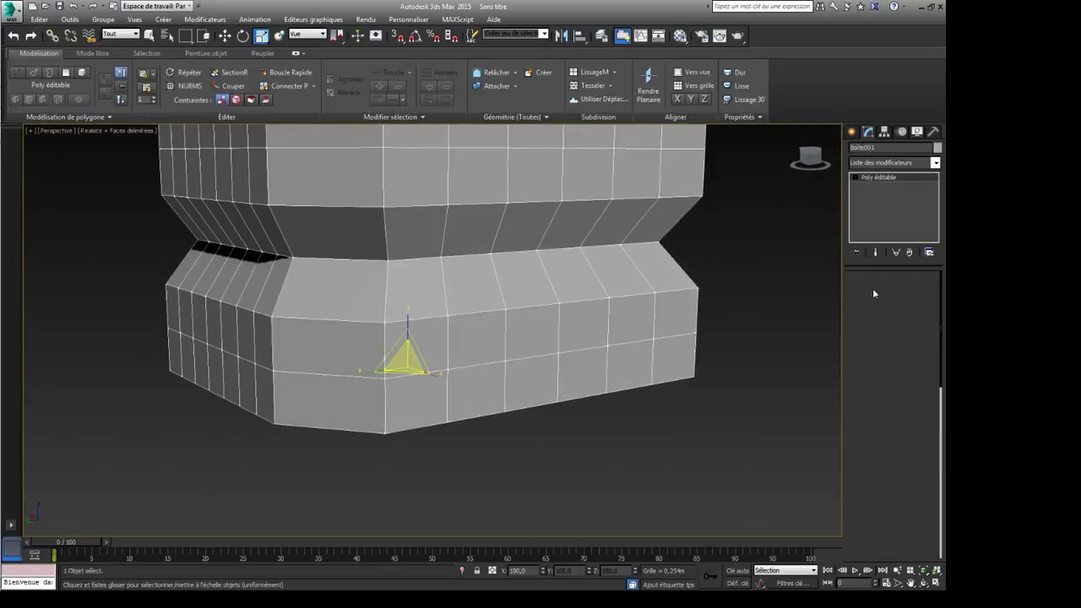
click(917, 290)
click(419, 308)
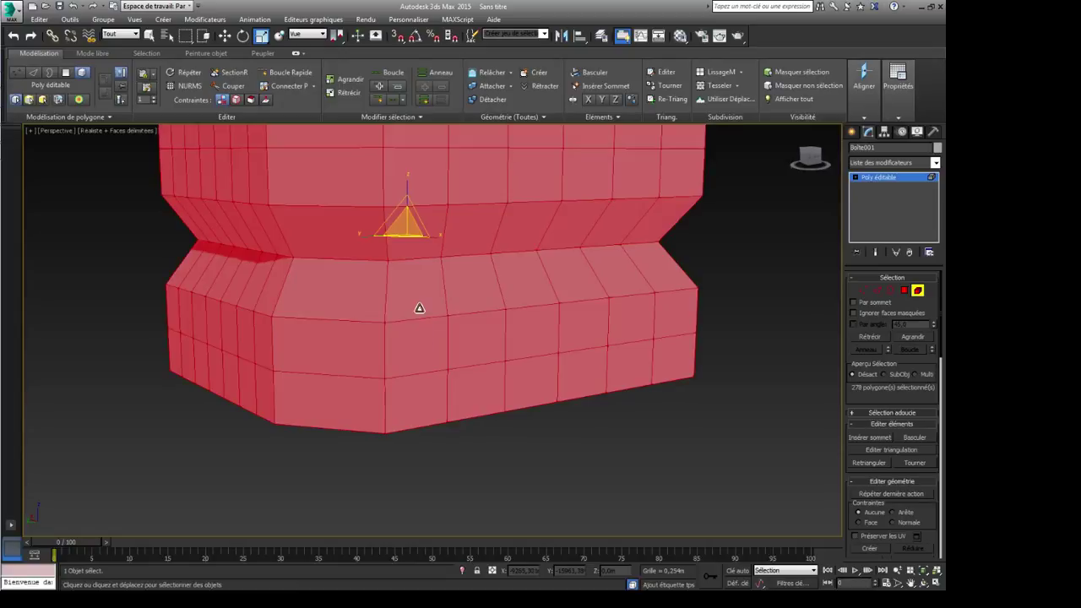
click(905, 290)
click(399, 291)
ctrl+click(455, 291)
ctrl+click(459, 336)
ctrl+click(400, 339)
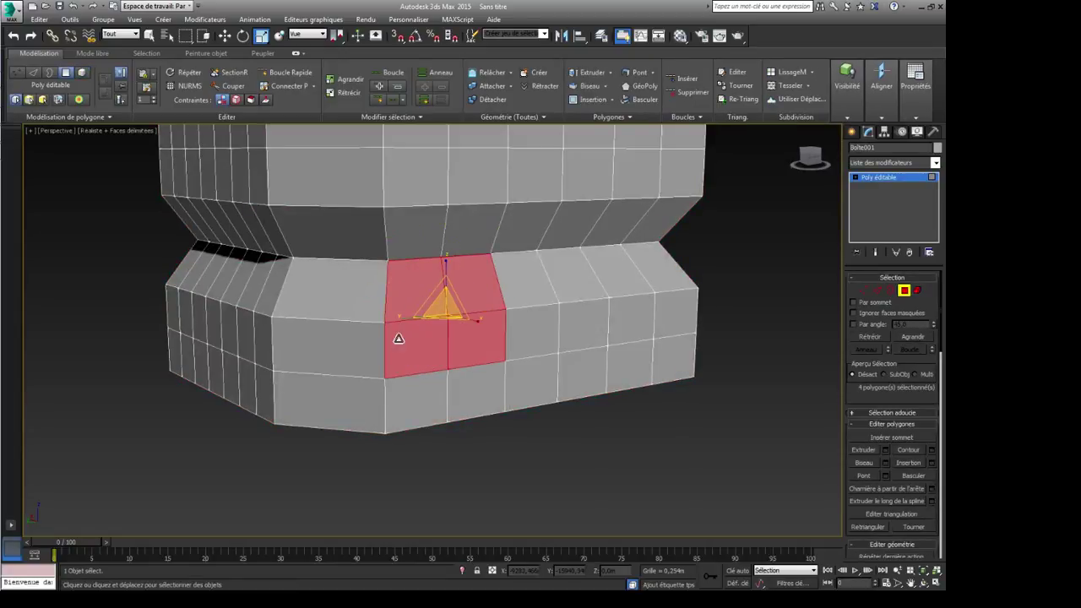
ctrl+click(414, 401)
ctrl+click(477, 390)
Step: Apply Lissage sélectionné to the selected lower polygons and clear the polygon selection
click(914, 84)
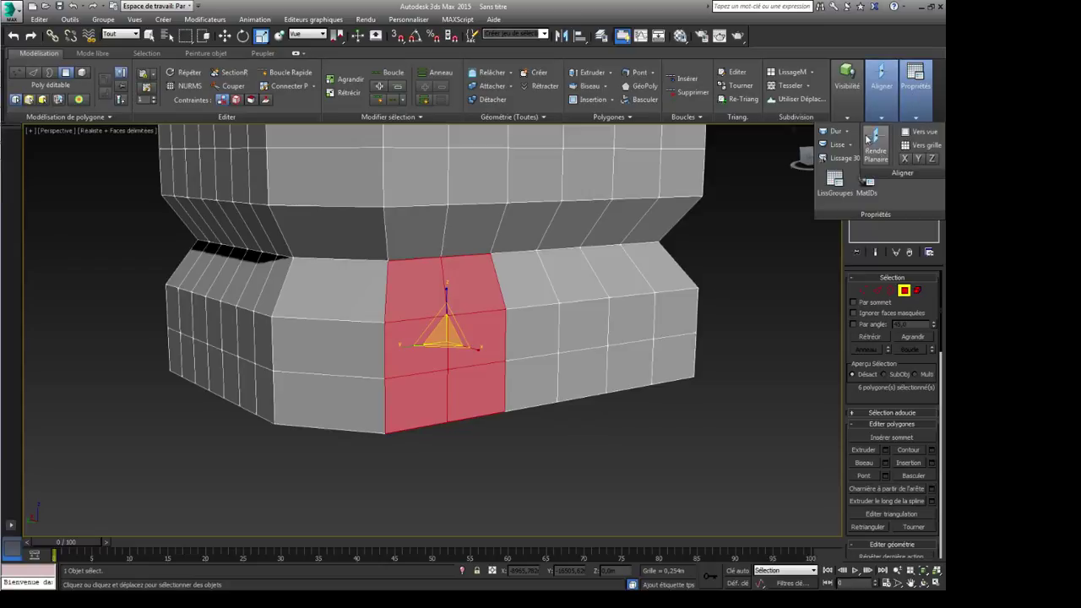
click(850, 145)
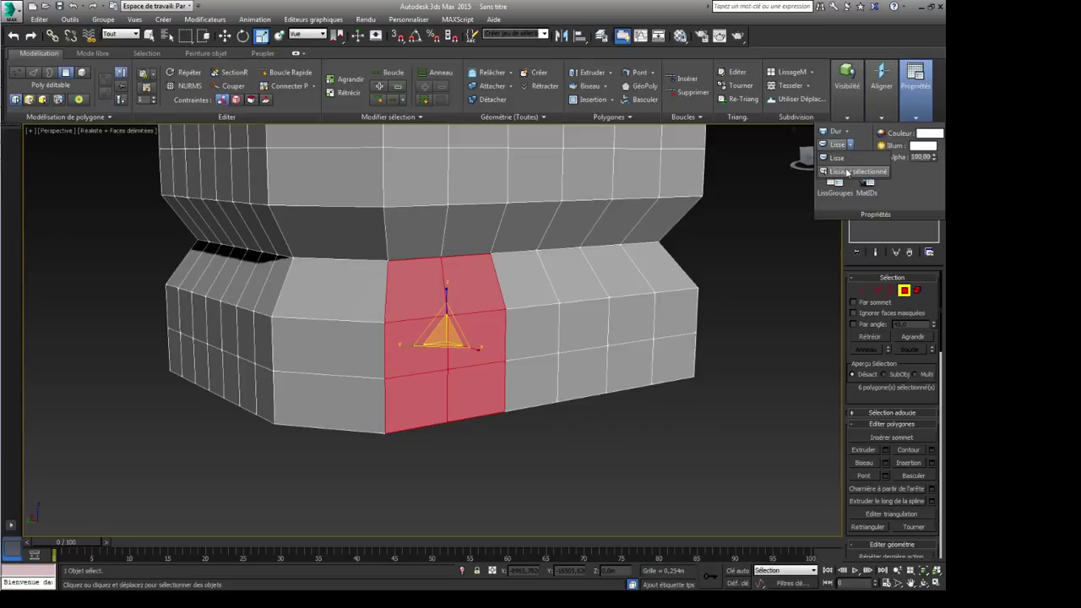
click(842, 174)
alt+middle_drag(425, 330, 603, 341)
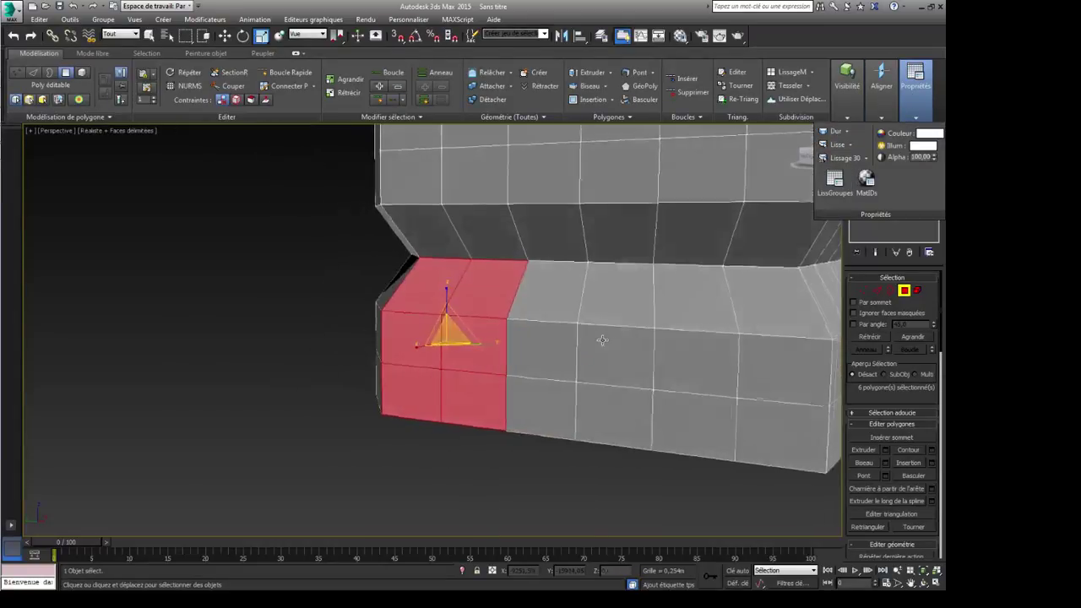
click(385, 438)
alt+middle_drag(408, 428, 331, 403)
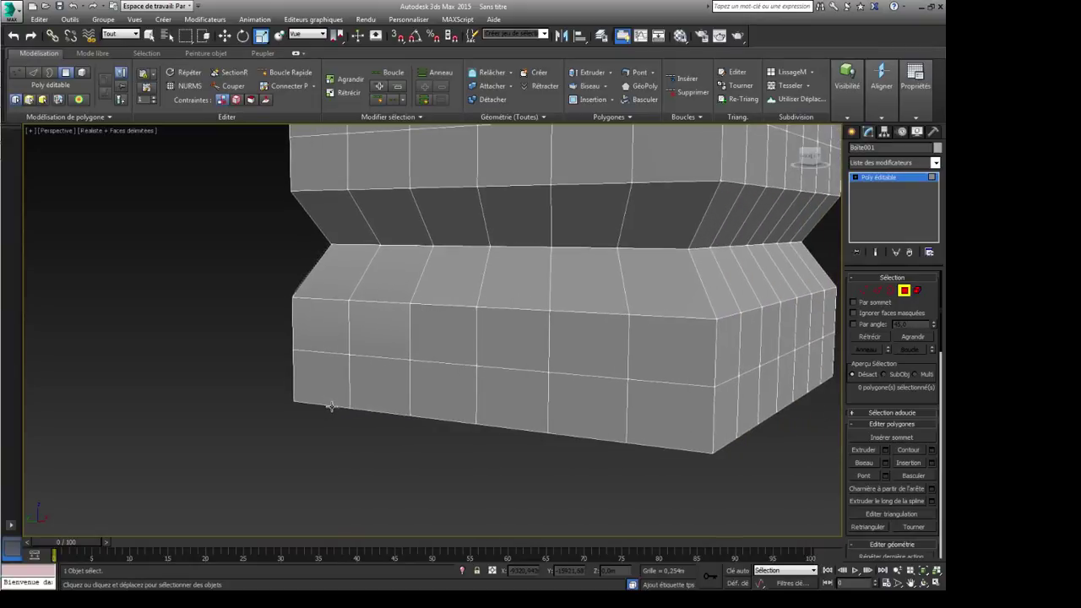
Step: Leave polygon editing with the box deselected, hide the edged faces and inspect the lower corner's shading
click(296, 437)
key(F4)
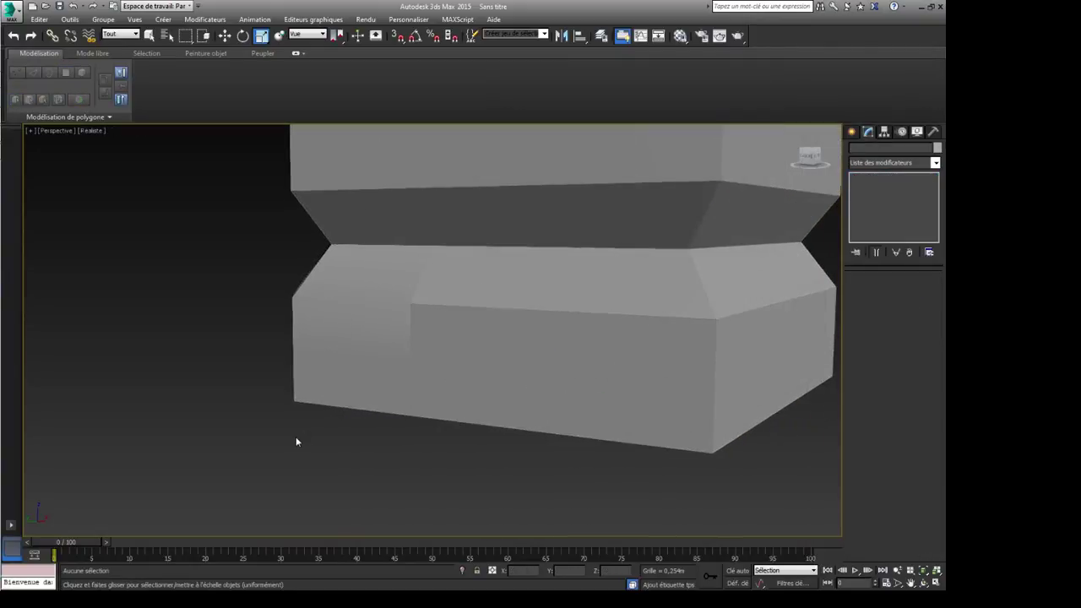
alt+middle_drag(400, 401, 476, 393)
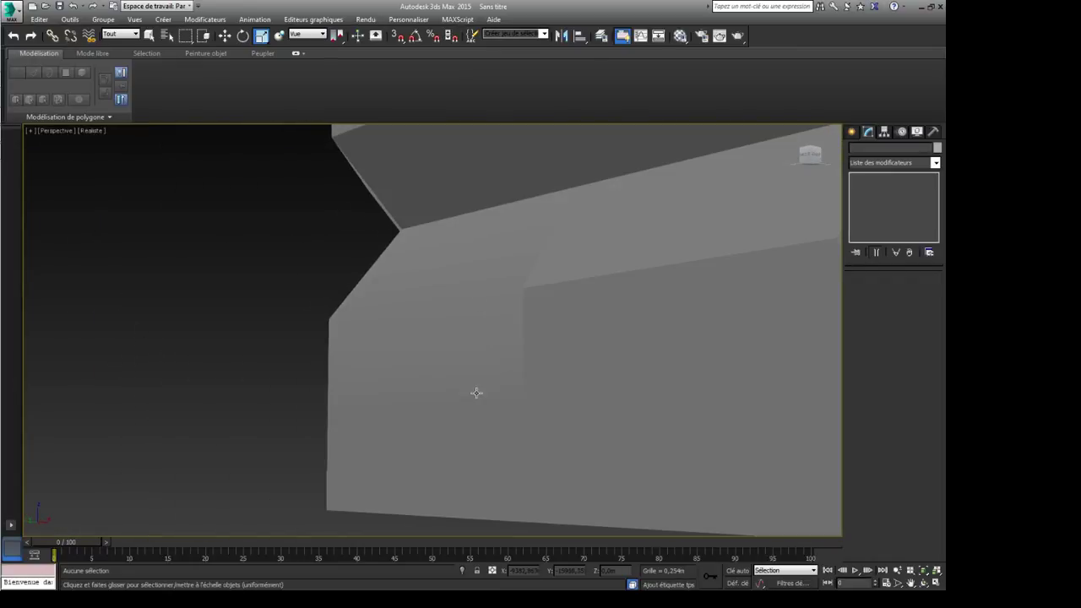
Step: Turn the edged-faces display back on and select the box
key(F4)
alt+middle_drag(492, 355, 472, 341)
click(521, 380)
scroll(537, 397, down, 5)
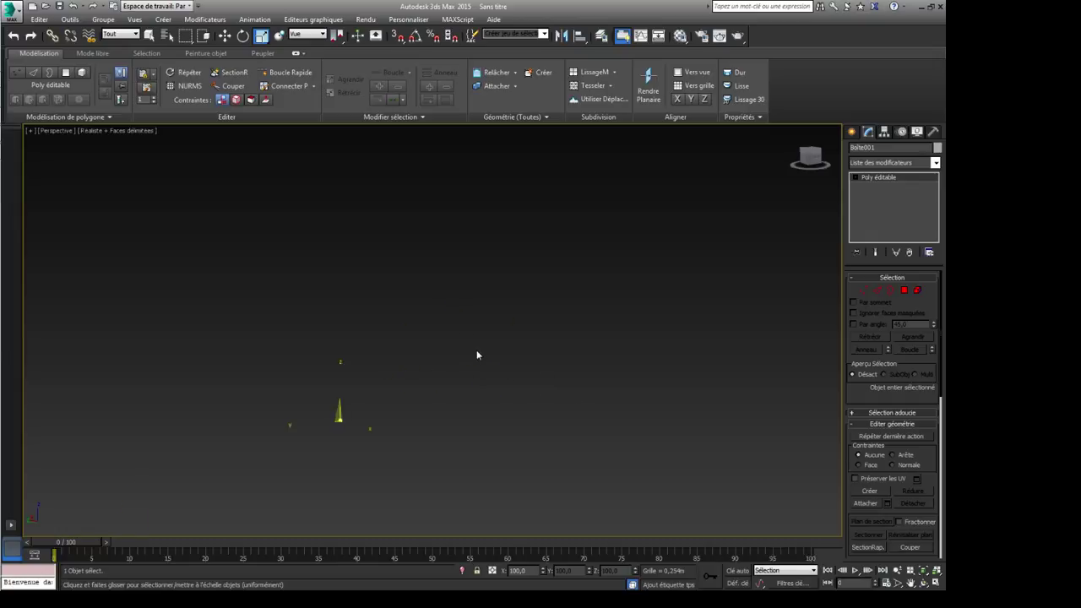
scroll(476, 353, up, 4)
middle_drag(326, 443, 532, 285)
middle_drag(573, 245, 515, 337)
scroll(484, 375, up, 2)
scroll(503, 376, down, 3)
scroll(504, 374, up, 3)
scroll(507, 299, up, 3)
scroll(508, 298, down, 1)
scroll(509, 308, up, 1)
scroll(509, 308, down, 1)
Step: Switch to the Razer Synapse tray menu and choose an option for the Razer Naga Hex mouse
click(26, 523)
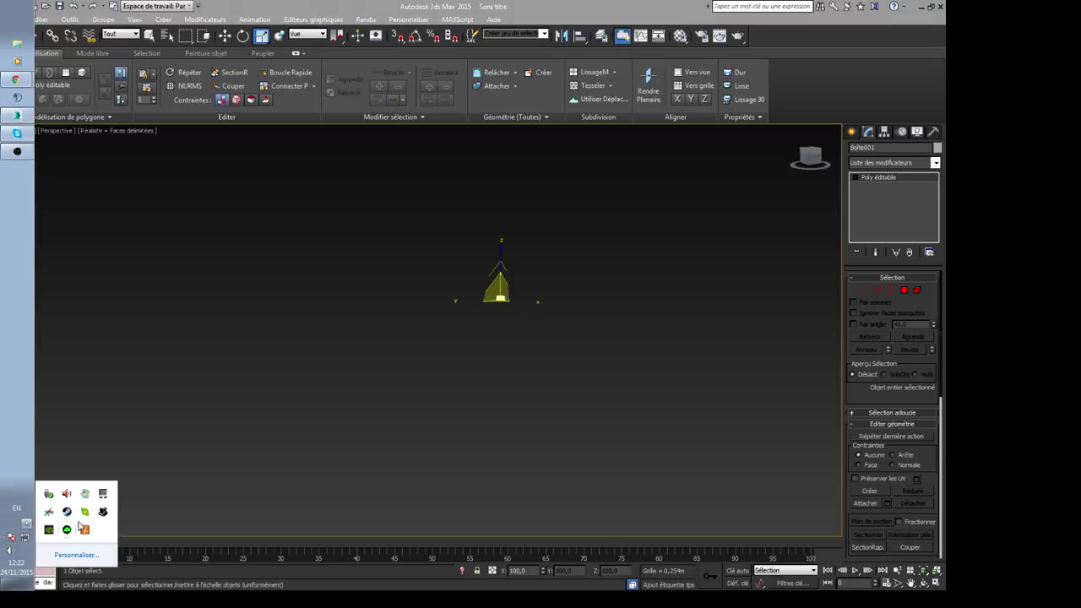
right_click(67, 530)
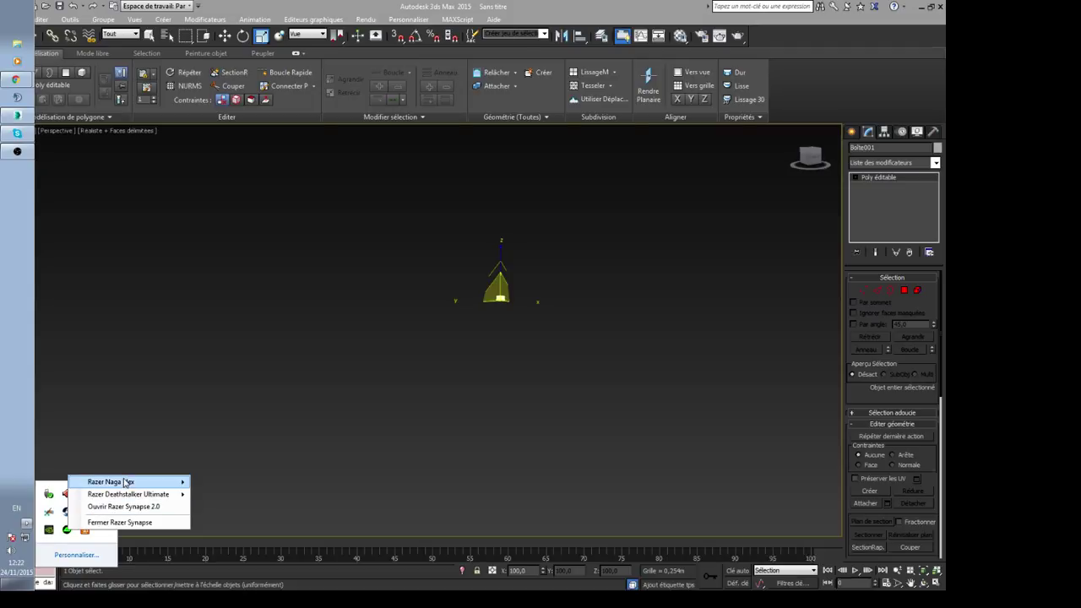
mouse_move(124, 480)
mouse_move(166, 480)
click(224, 507)
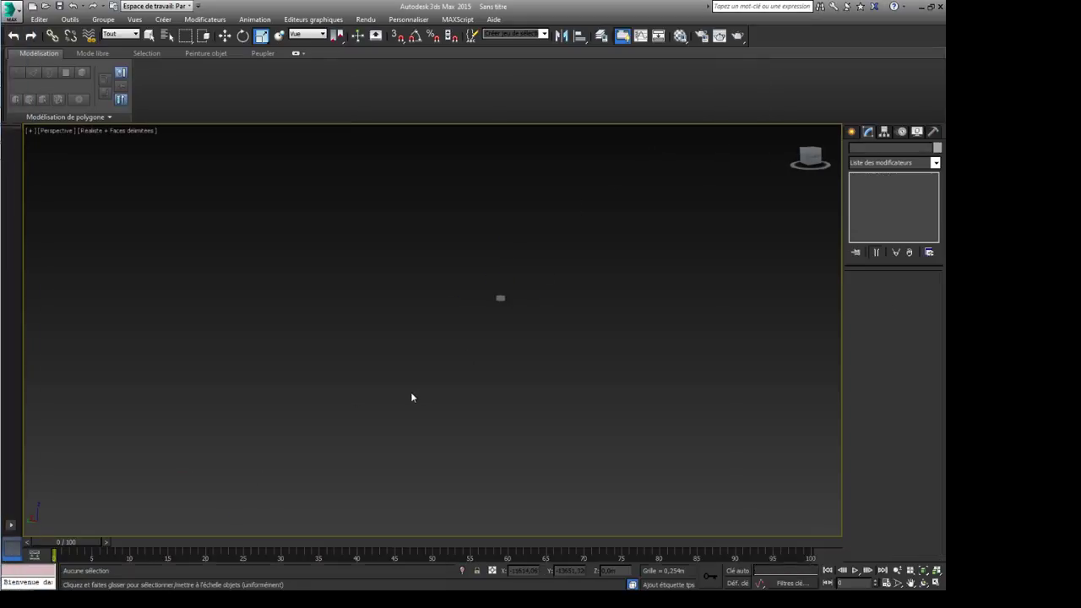
Step: Select the box again, switch the perspective viewport to an orthographic view and frame the box's upper corner
drag(596, 321, 429, 234)
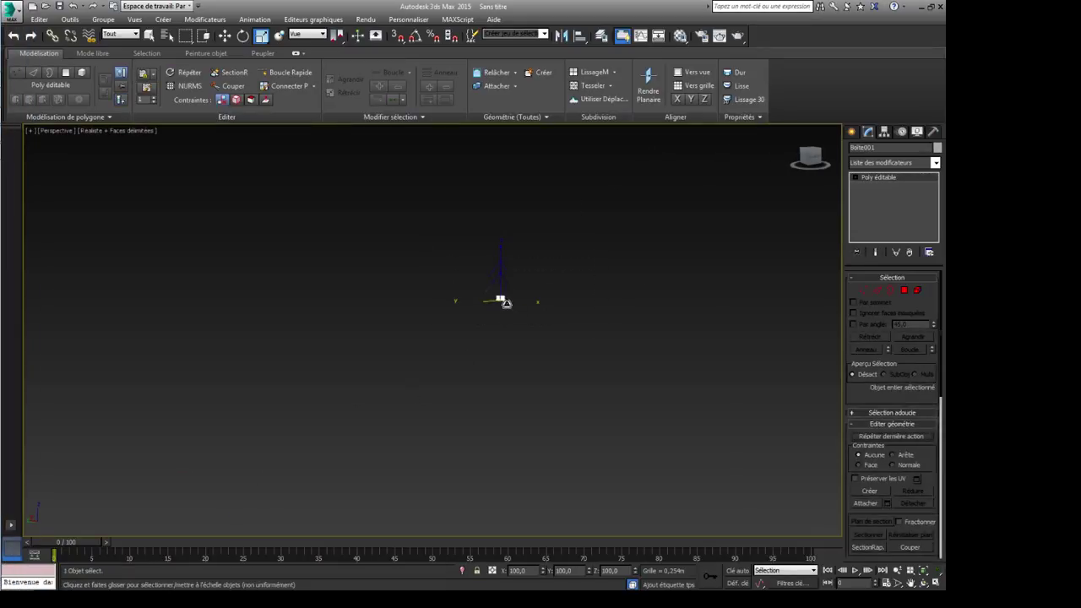
click(54, 131)
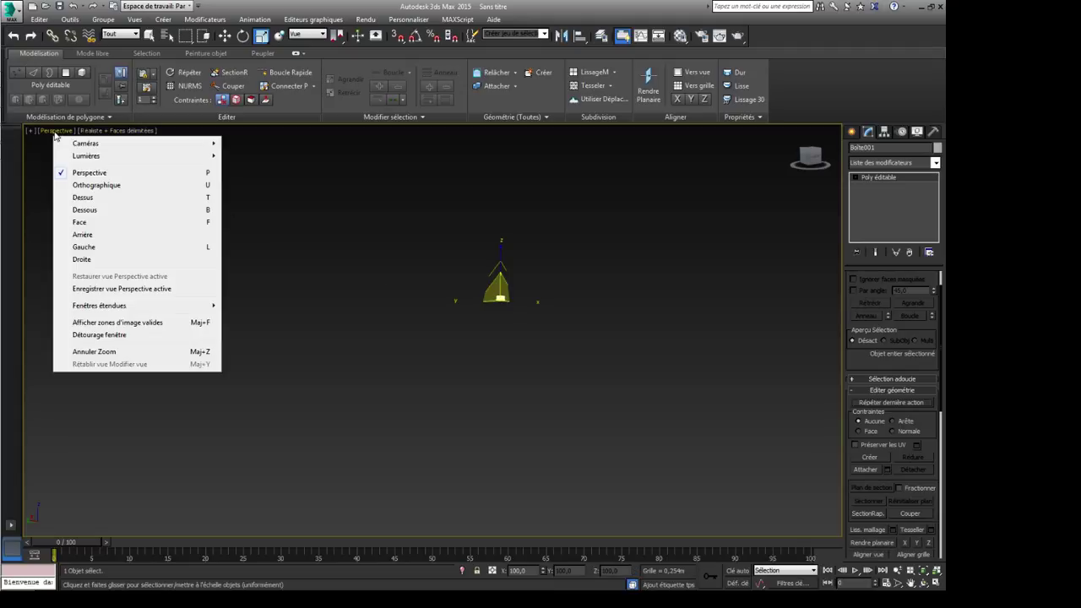
click(99, 185)
middle_drag(451, 343, 435, 342)
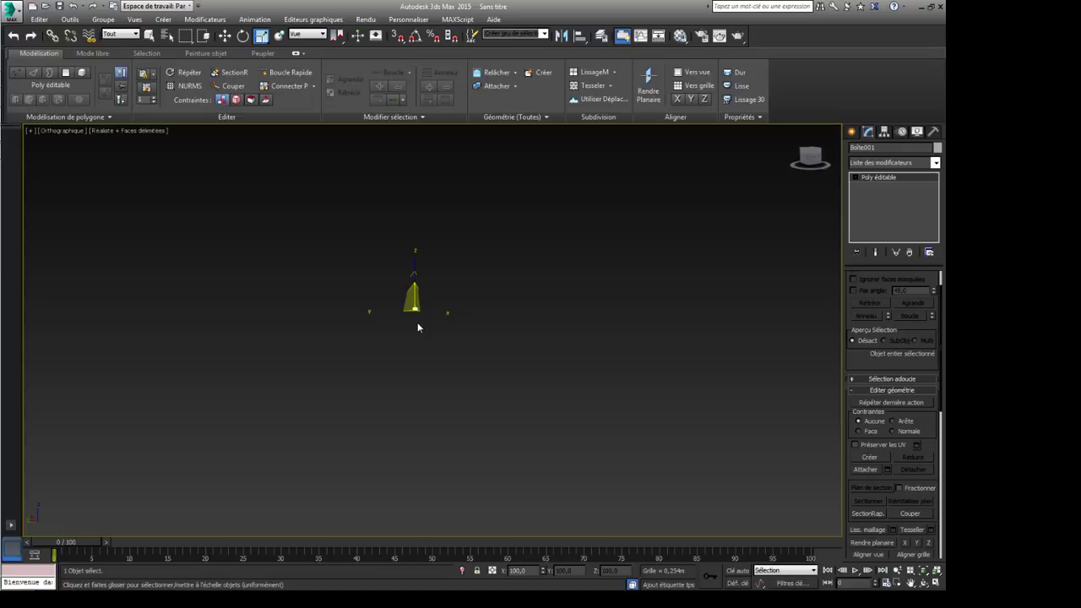
scroll(417, 327, up, 6)
middle_drag(352, 259, 448, 343)
scroll(438, 335, up, 4)
alt+middle_drag(448, 344, 475, 340)
scroll(482, 353, up, 2)
scroll(482, 356, up, 2)
scroll(517, 283, up, 3)
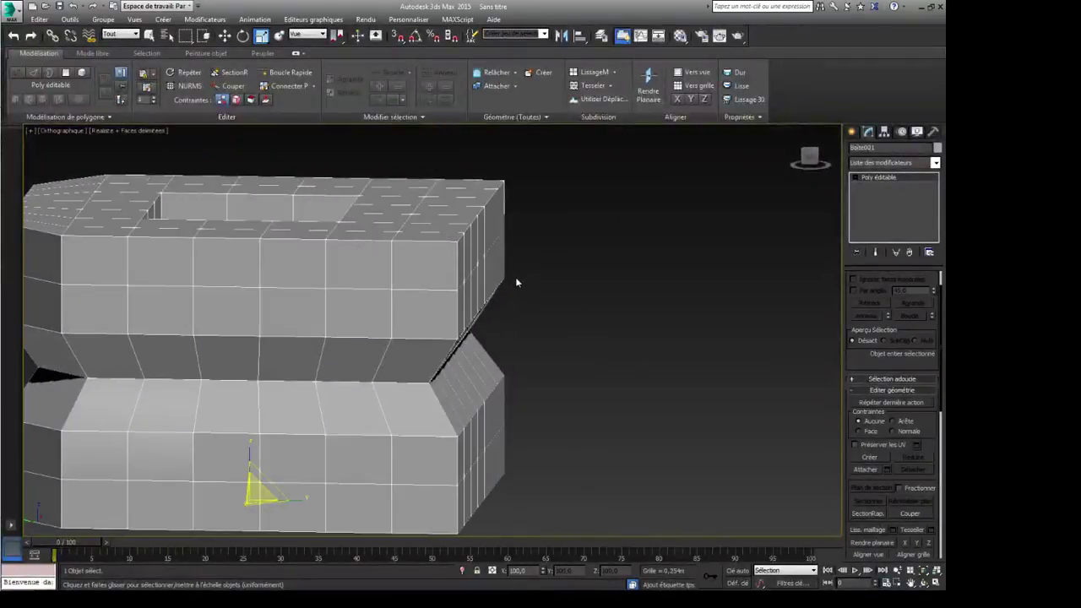
mouse_move(517, 283)
alt+middle_down()
mouse_move(528, 267)
mouse_move(519, 290)
alt+middle_up()
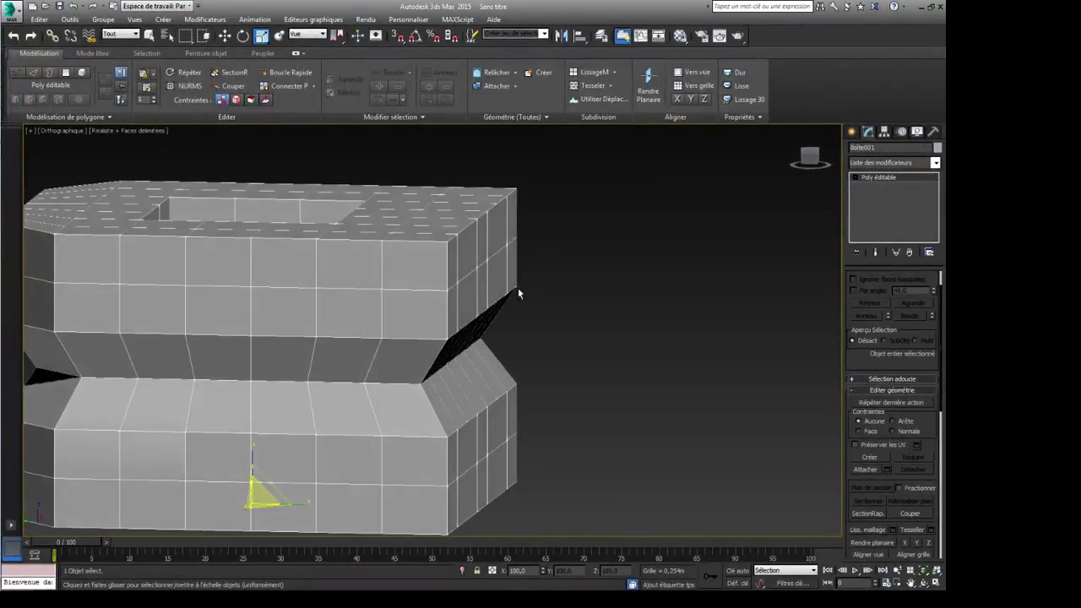
Step: Replace the scale tool with the plain selection tool and examine the box's upper corner in profile and from above
click(586, 287)
click(468, 244)
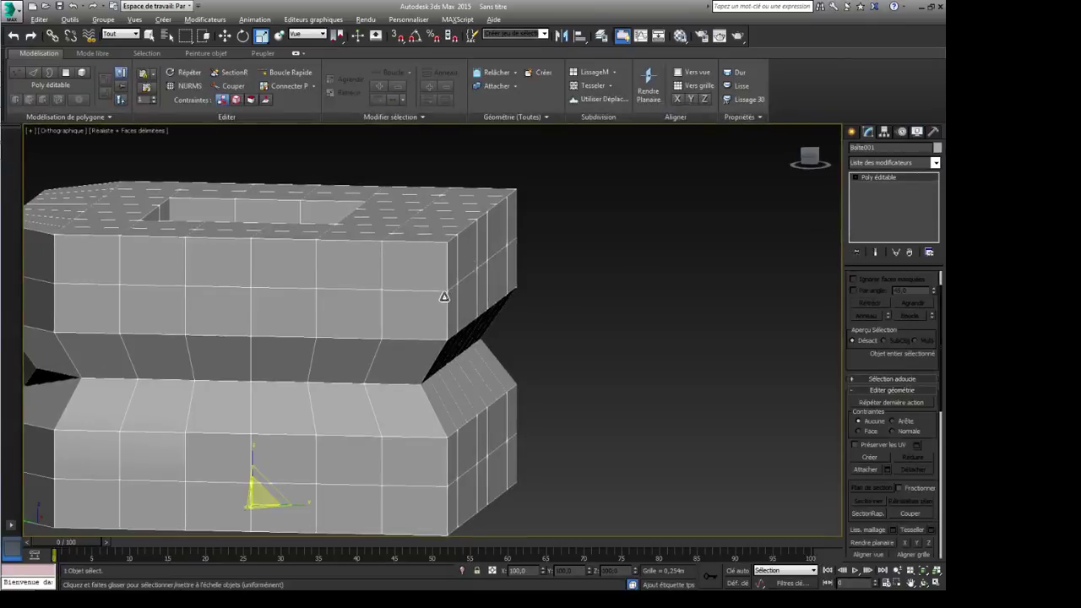
alt+middle_drag(414, 329, 459, 251)
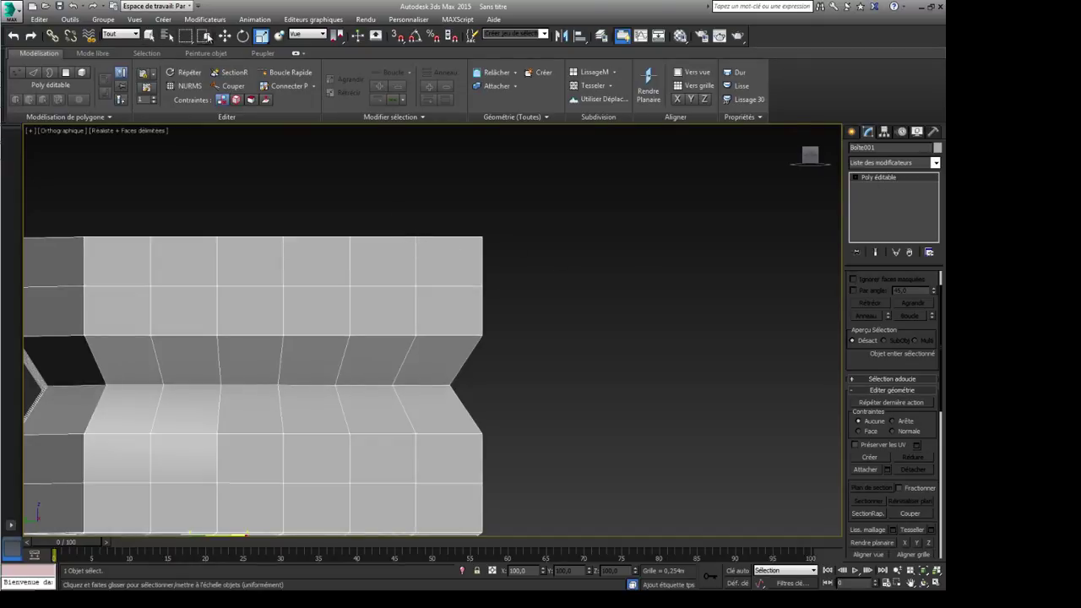
key(q)
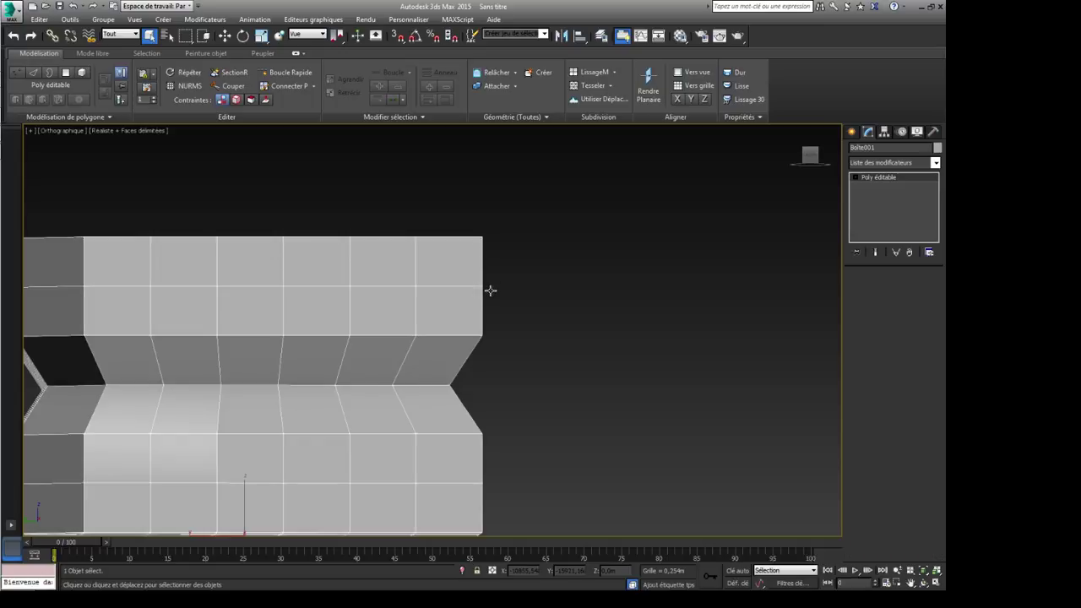
scroll(483, 300, up, 5)
middle_drag(484, 312, 484, 329)
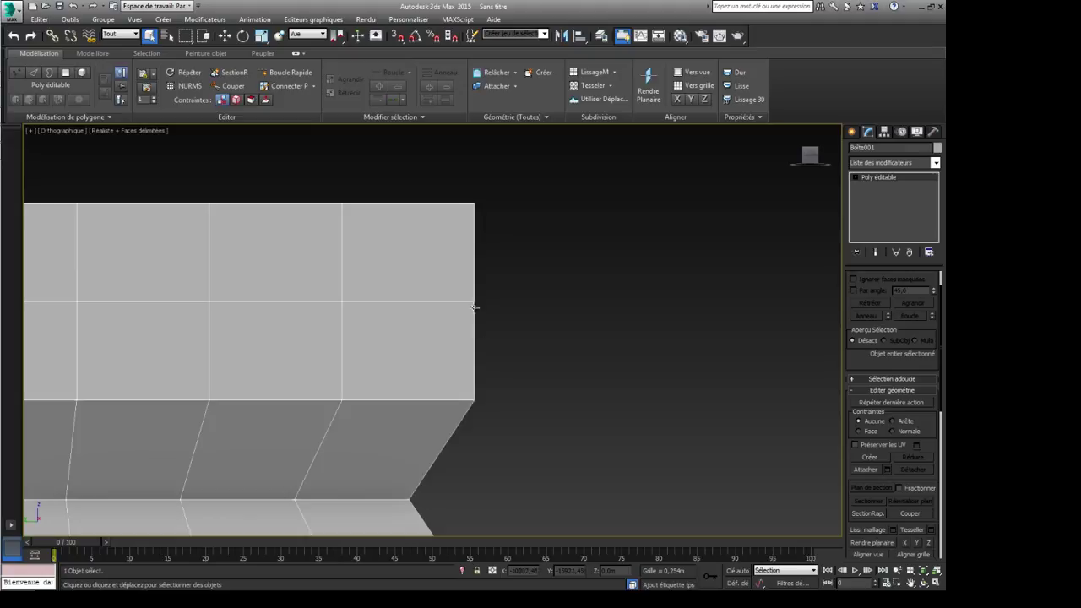
alt+middle_drag(530, 332, 521, 337)
alt+middle_drag(388, 226, 494, 259)
alt+middle_drag(557, 196, 525, 273)
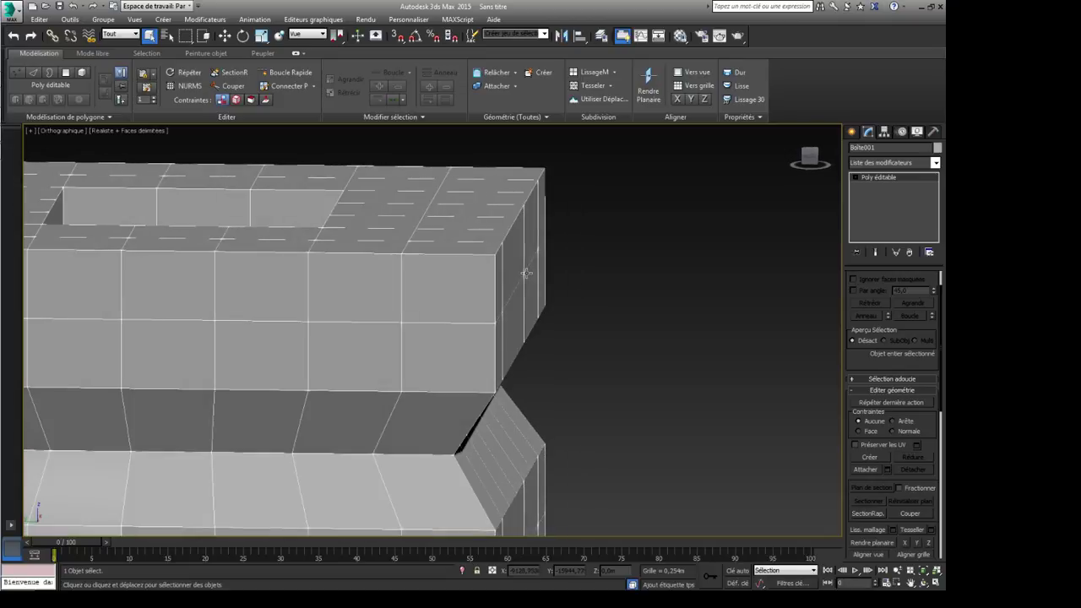
alt+middle_drag(500, 219, 517, 299)
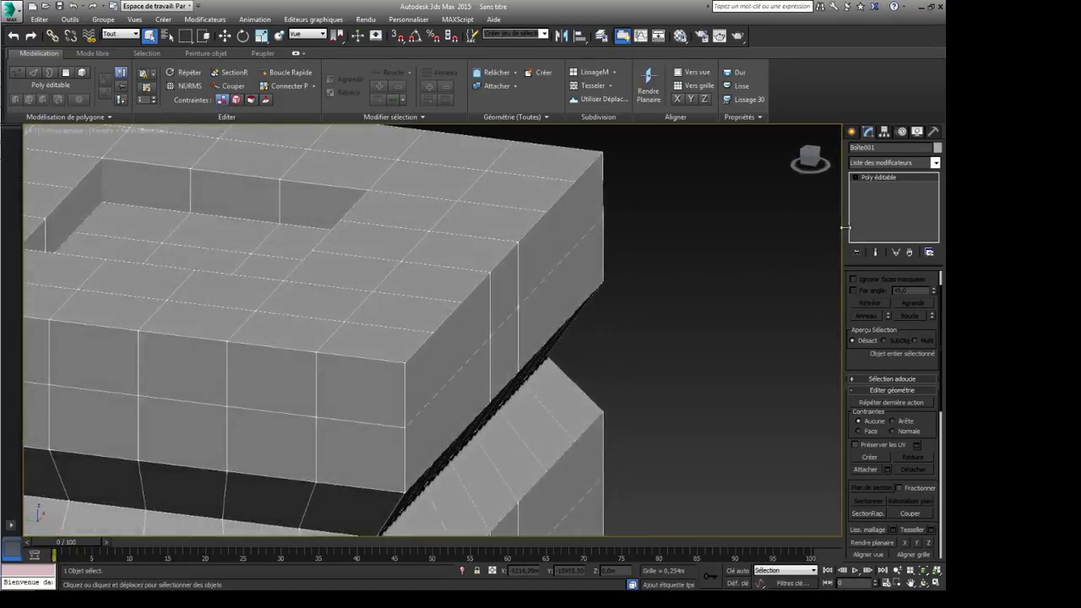
Step: In polygon editing, select the row of seven polygons along the short outer edge of the box's top face
click(883, 177)
key(1)
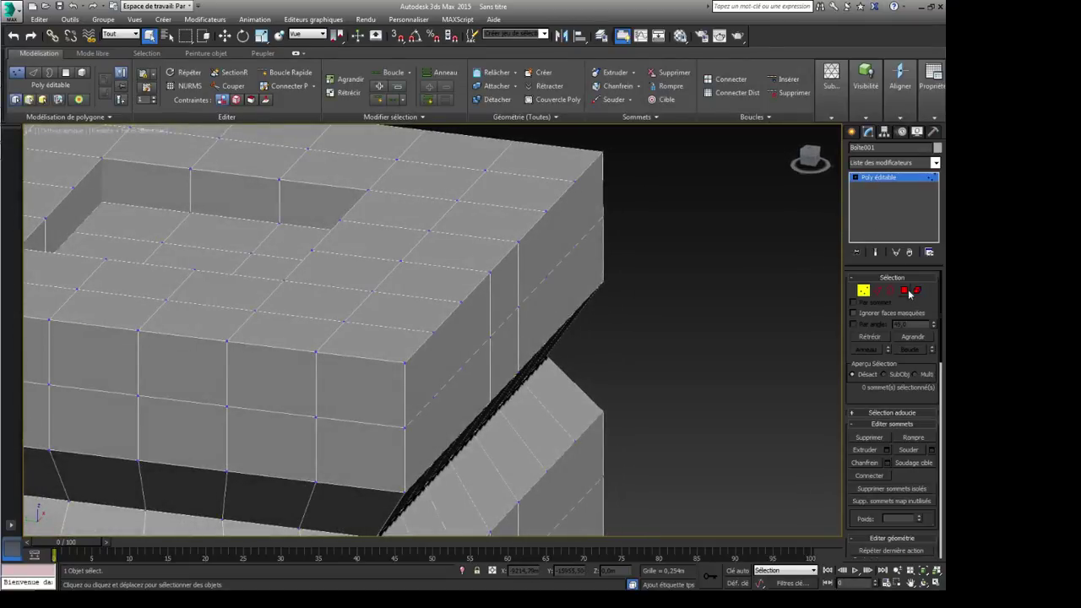
click(906, 291)
alt+middle_drag(555, 357, 507, 371)
click(328, 287)
ctrl+click(361, 266)
ctrl+click(423, 244)
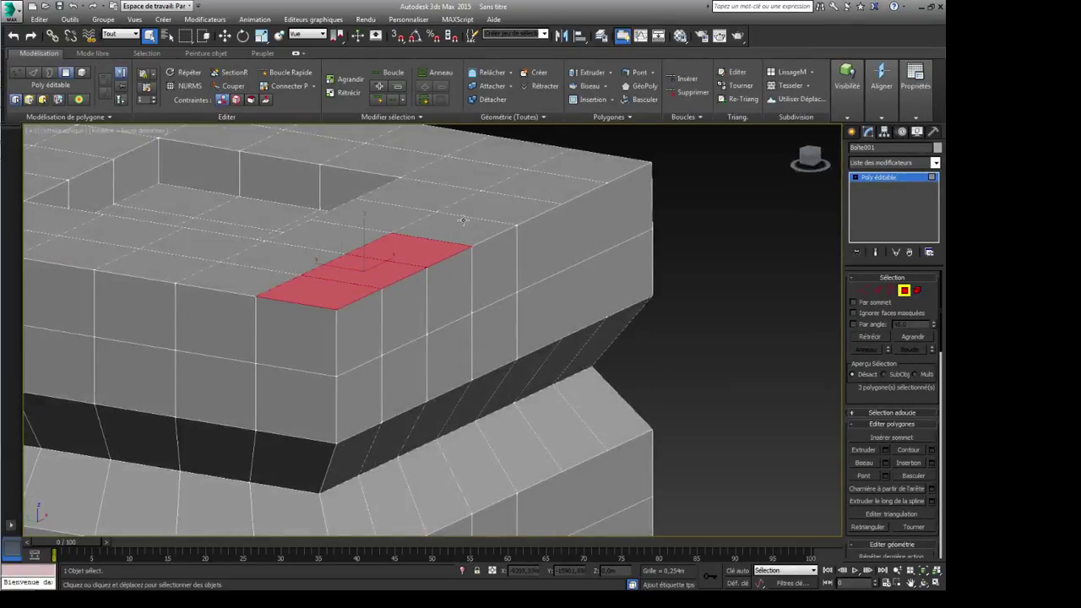
ctrl+click(463, 220)
ctrl+click(502, 203)
ctrl+click(544, 179)
ctrl+click(593, 157)
Step: Add the upper row of side polygons directly below that top edge to the selection
ctrl+click(638, 204)
ctrl+click(590, 219)
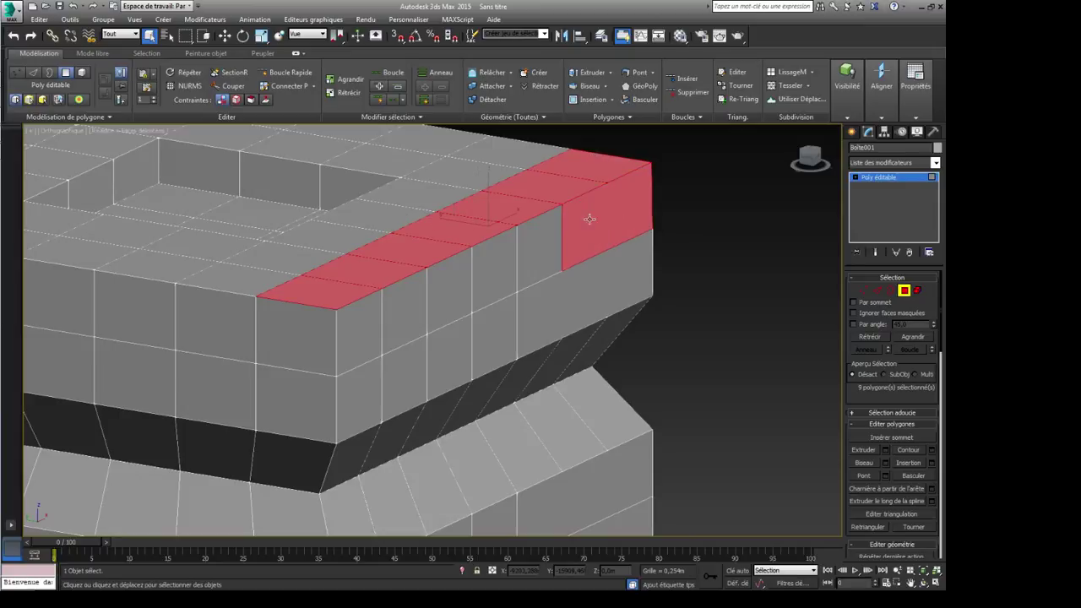
ctrl+click(542, 234)
ctrl+click(494, 259)
ctrl+click(450, 276)
ctrl+click(393, 304)
ctrl+click(355, 320)
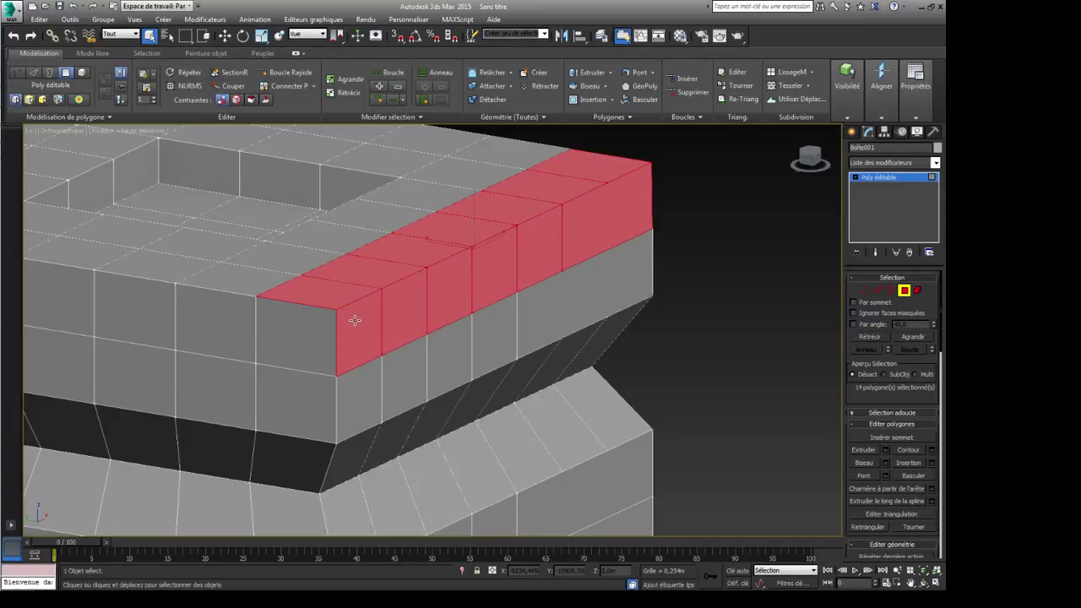
Step: Apply Lissage sélectionné to the polygons along the upper edge and clear the polygon selection
alt+middle_drag(309, 388, 439, 350)
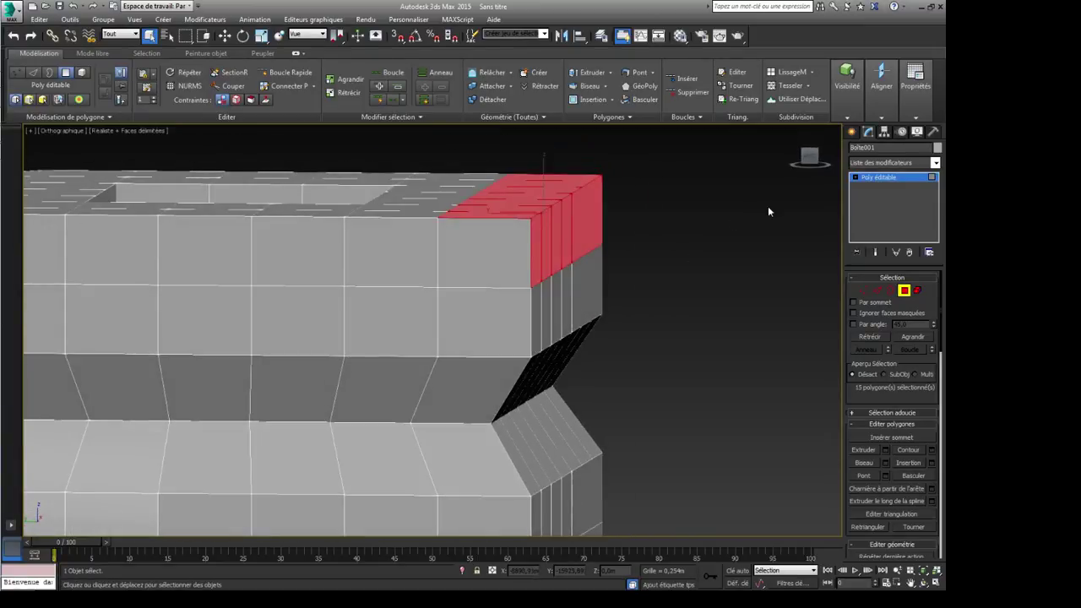
click(930, 101)
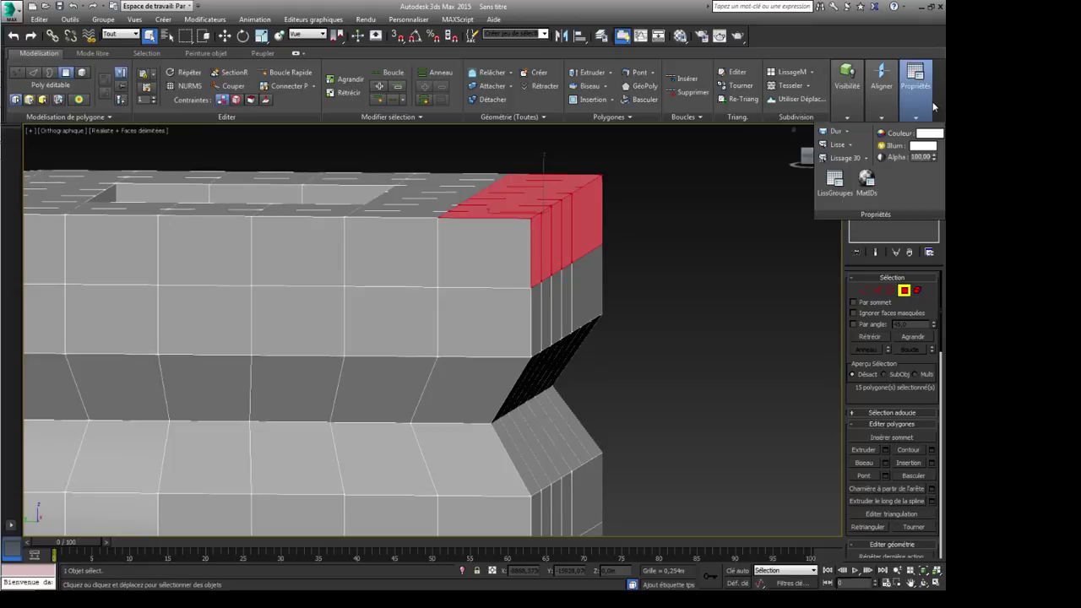
click(850, 145)
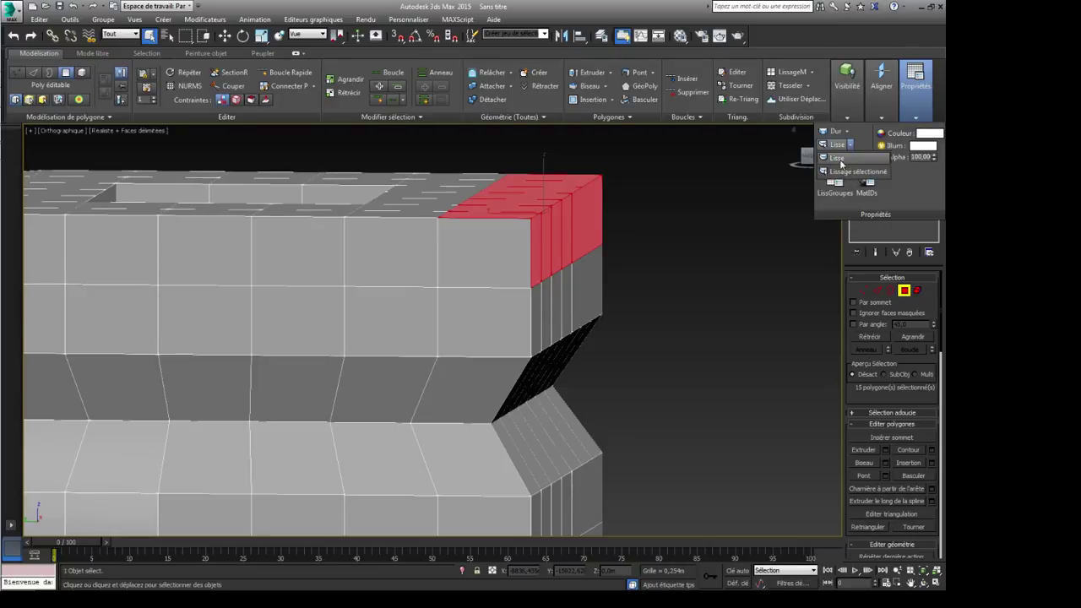
click(841, 174)
alt+middle_drag(733, 237, 697, 248)
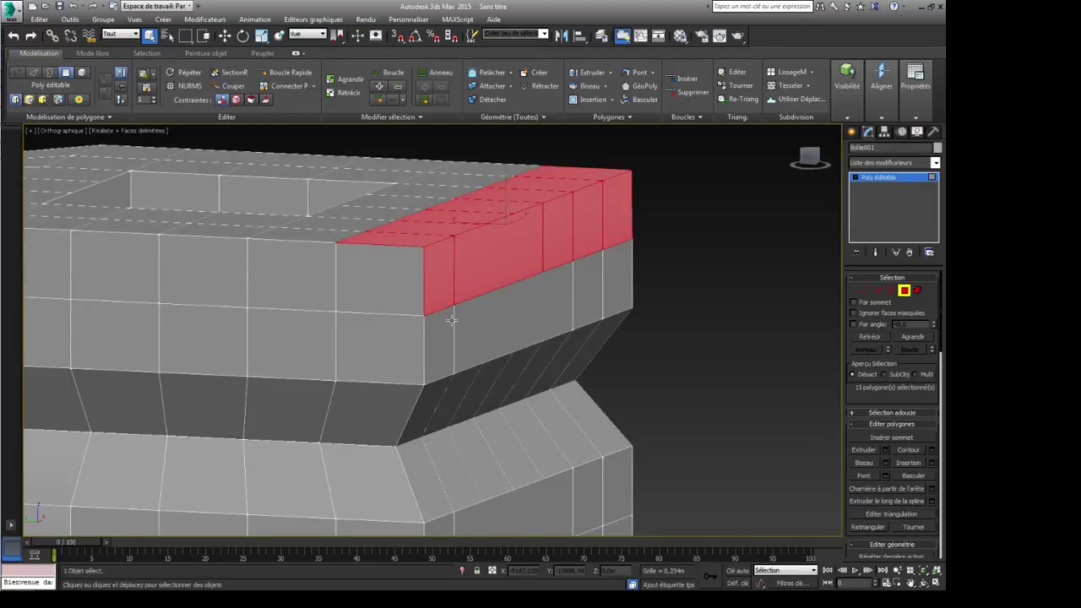
alt+middle_drag(653, 227, 651, 253)
click(651, 253)
Step: Leave polygon editing, hide the edged faces and deselect the box to inspect the smoothed upper edge
click(895, 176)
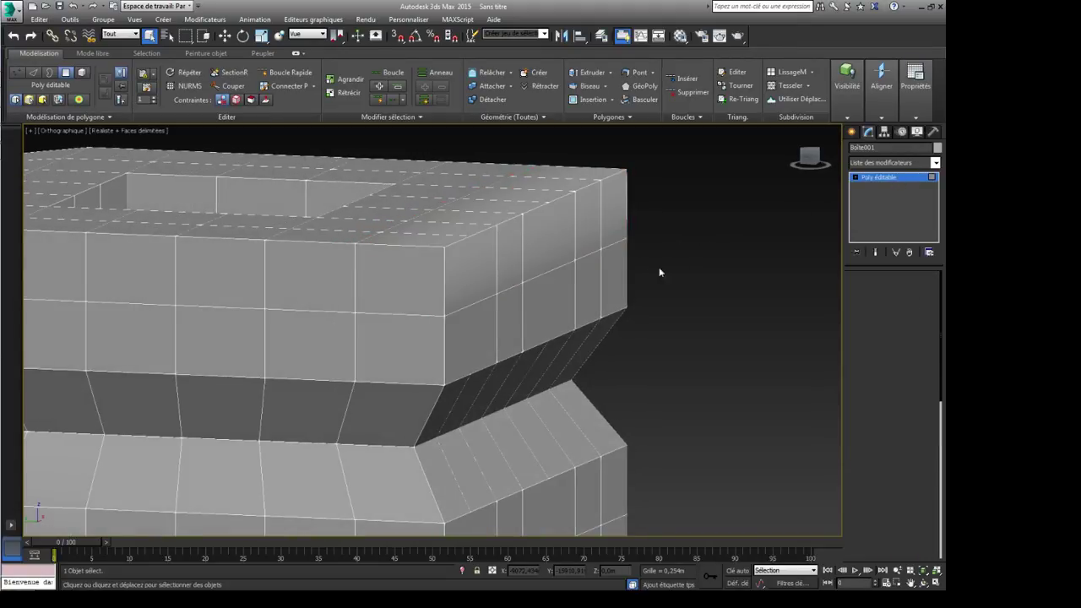
key(F4)
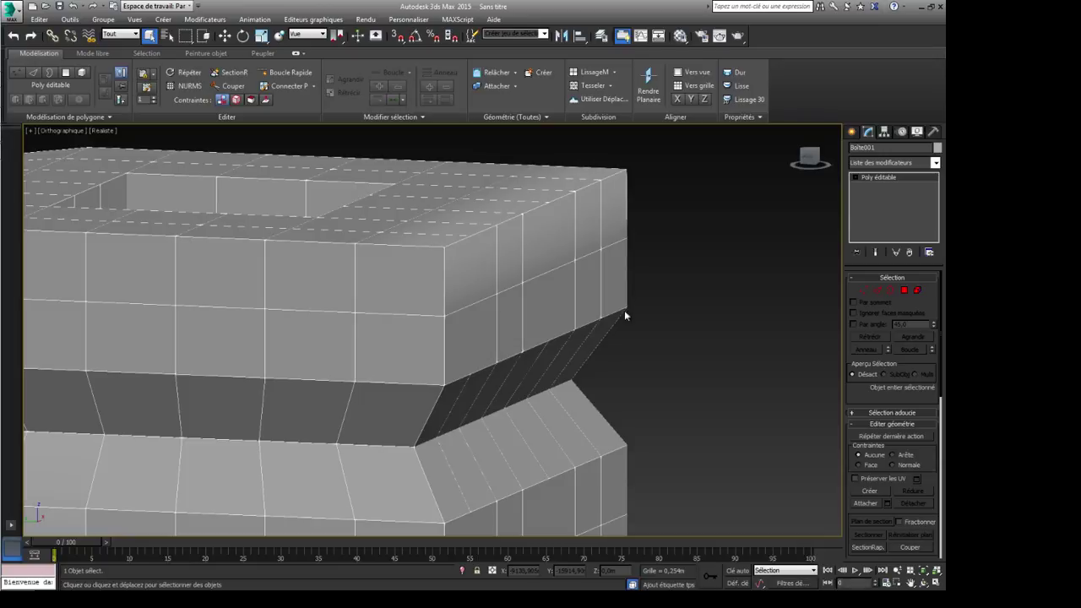
alt+middle_drag(625, 316, 615, 318)
click(838, 273)
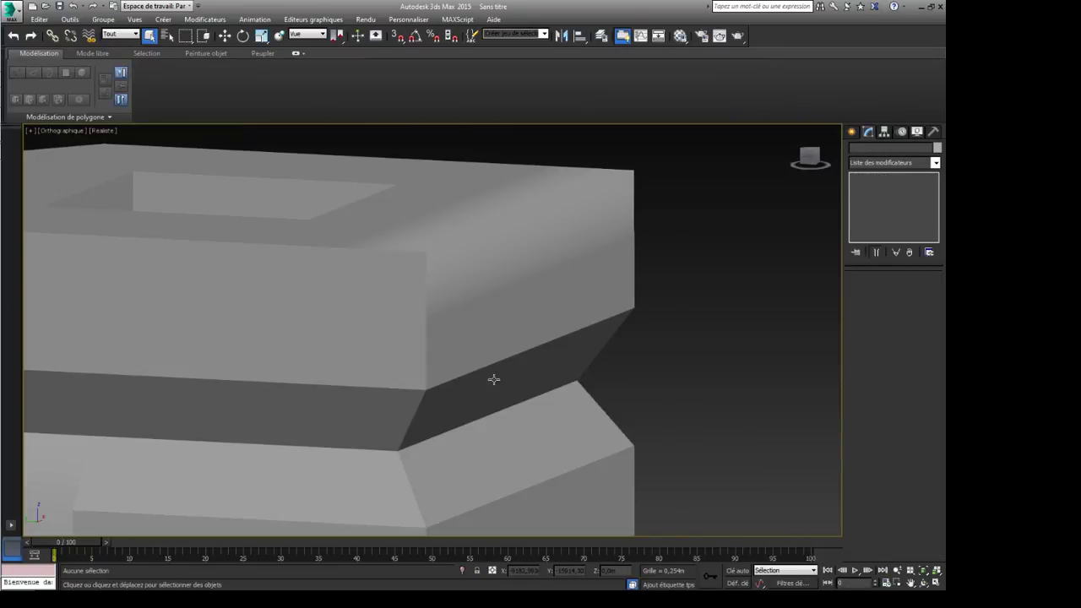
Step: Select the box and apply the Lissage rapide subdivision modifier to it
click(488, 380)
alt+middle_drag(483, 389, 518, 358)
click(693, 282)
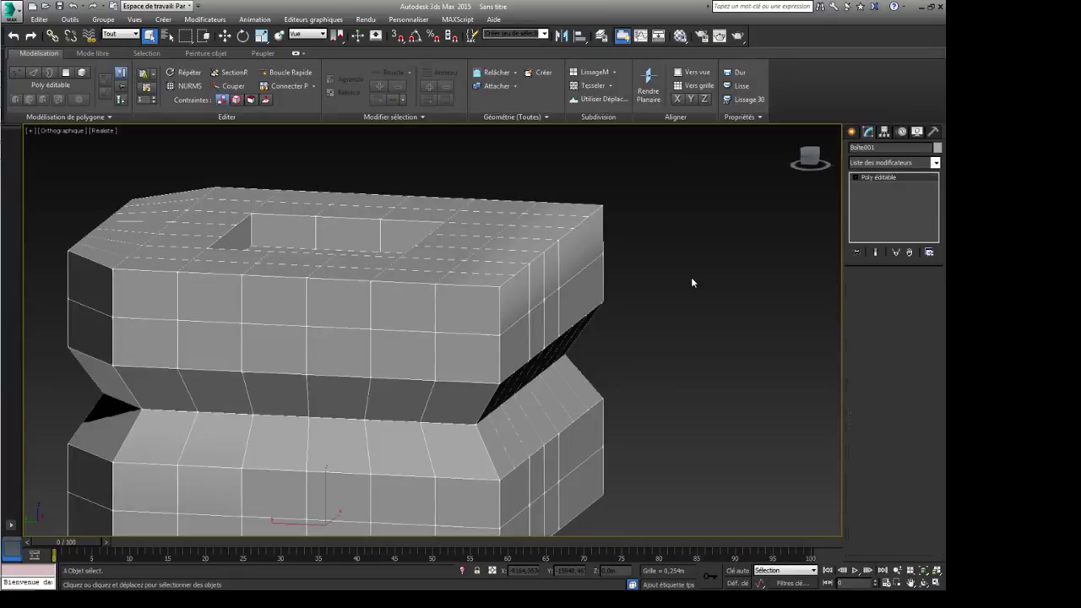
click(429, 292)
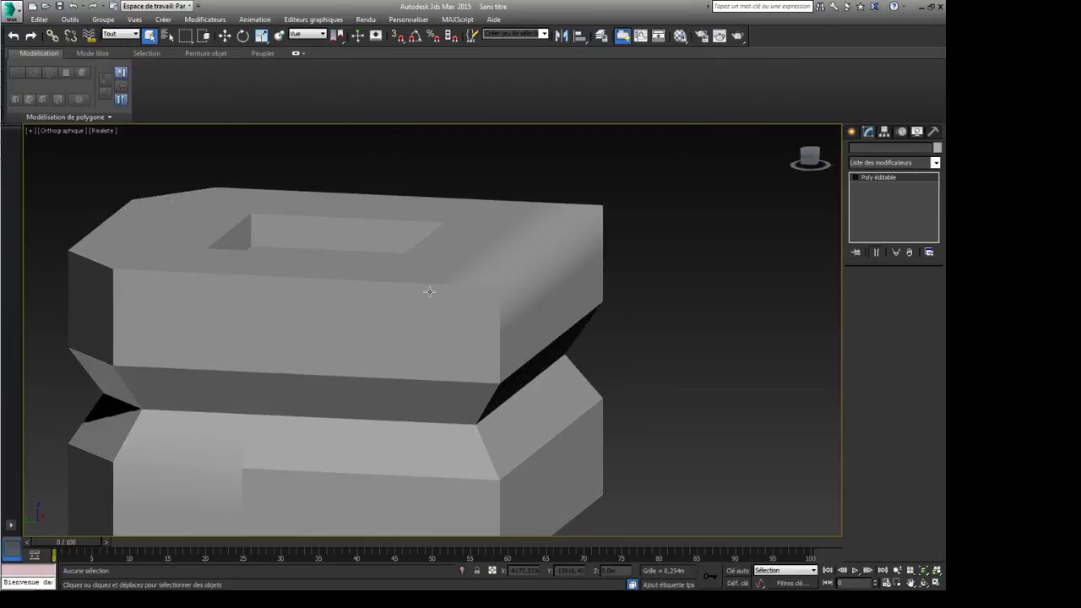
click(207, 20)
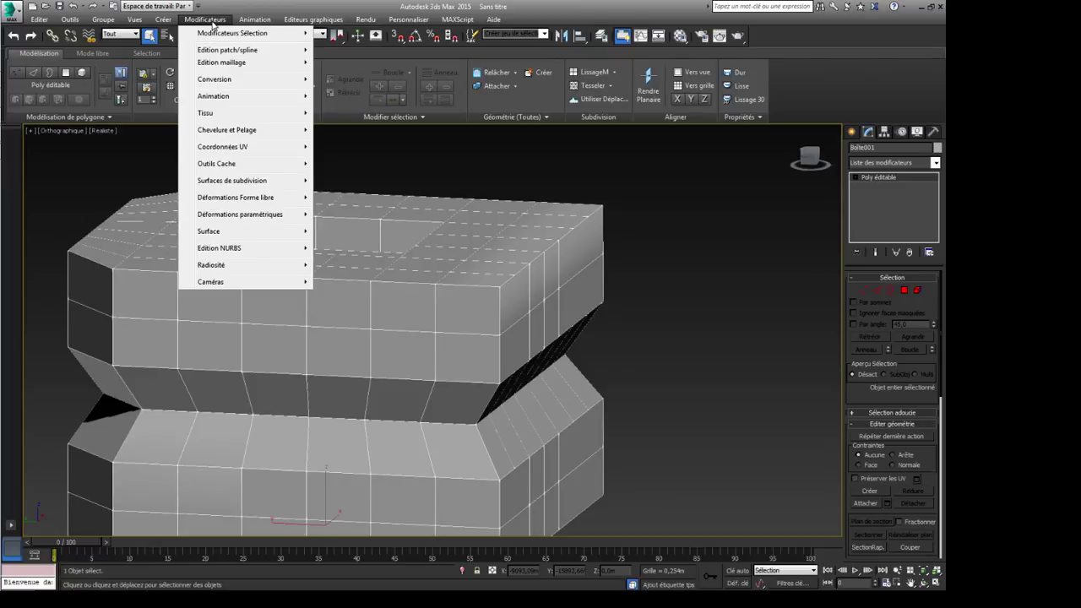
mouse_move(260, 183)
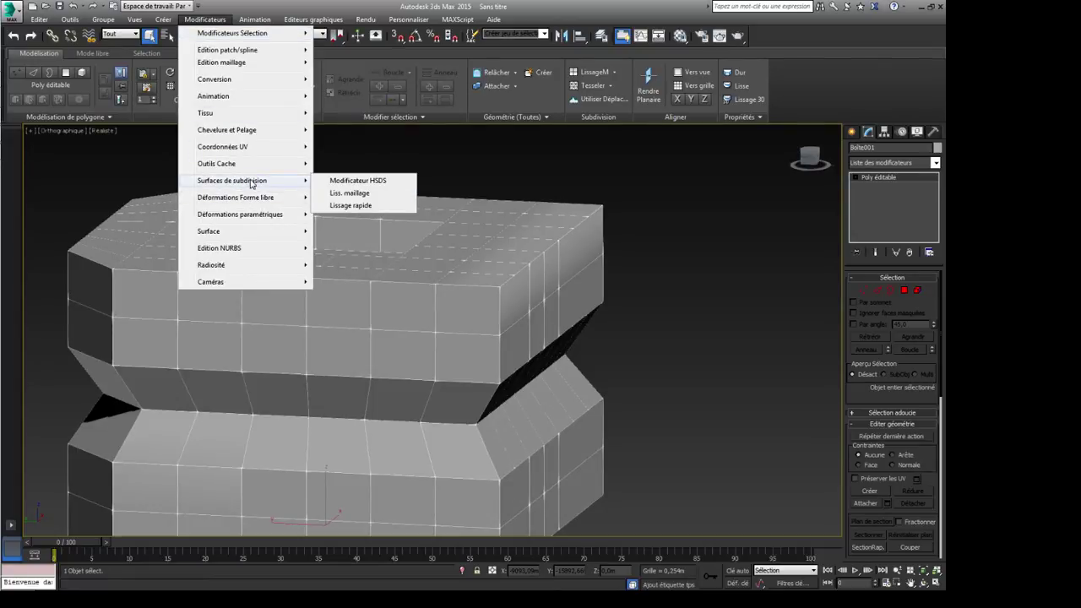
click(350, 205)
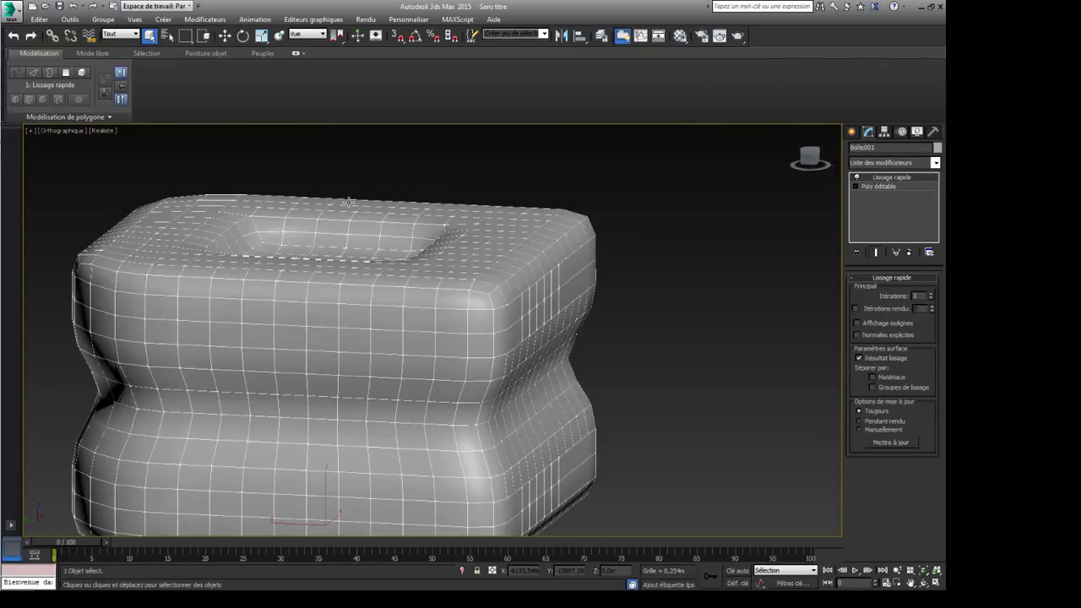
Step: Check the box's upper corner in the left view and set the Lissage rapide iterations to 3
mouse_move(487, 382)
alt+middle_down()
mouse_move(454, 371)
mouse_move(560, 318)
mouse_move(499, 378)
mouse_move(501, 368)
alt+middle_up()
scroll(554, 327, up, 3)
middle_drag(553, 328, 533, 326)
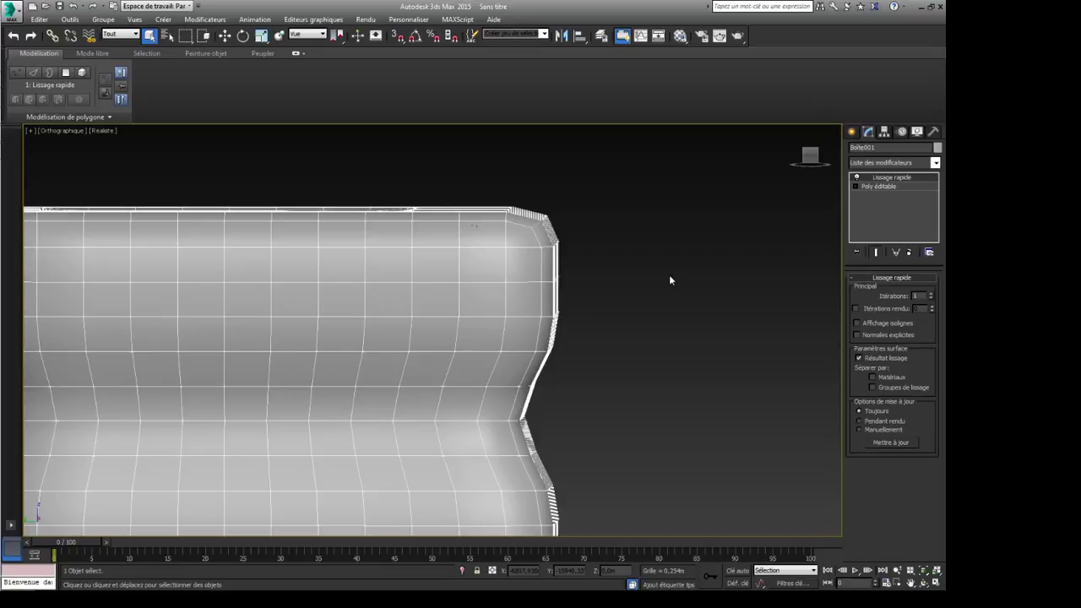
click(809, 155)
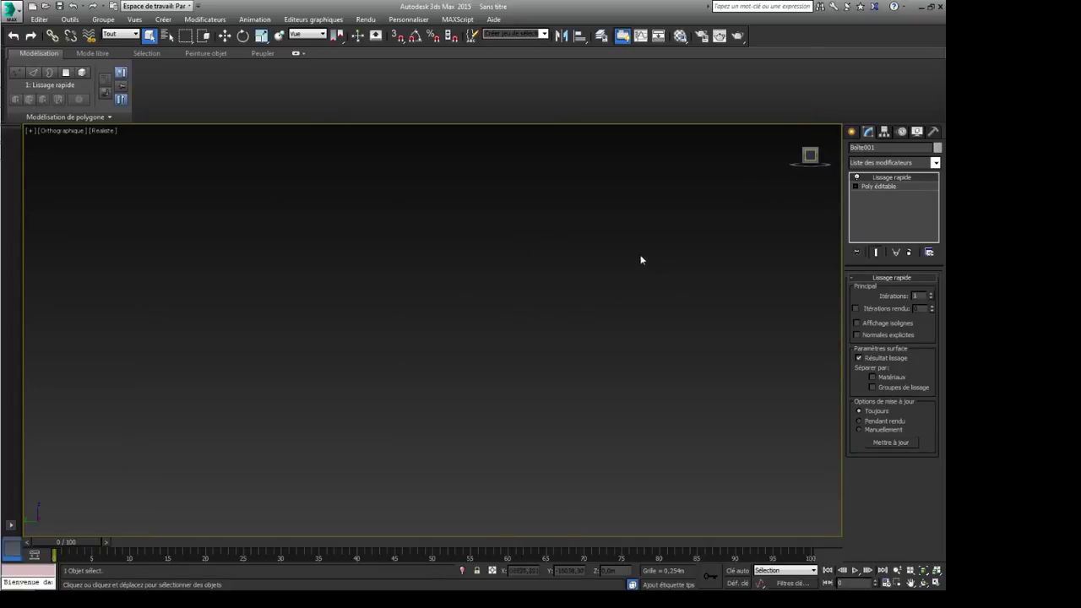
scroll(491, 324, down, 8)
scroll(413, 325, up, 6)
scroll(326, 317, up, 5)
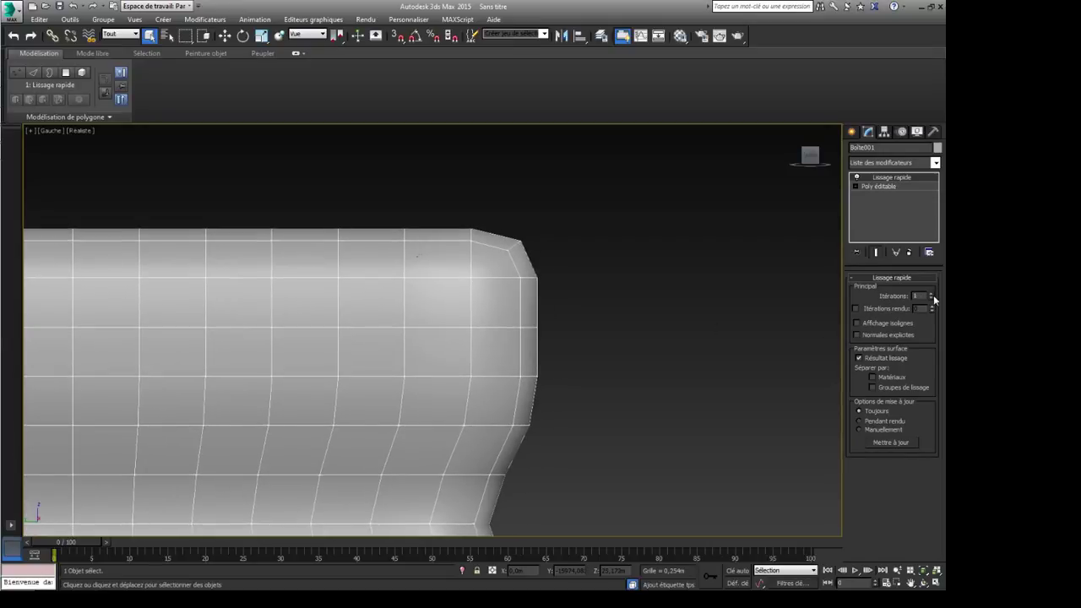
click(932, 294)
click(932, 293)
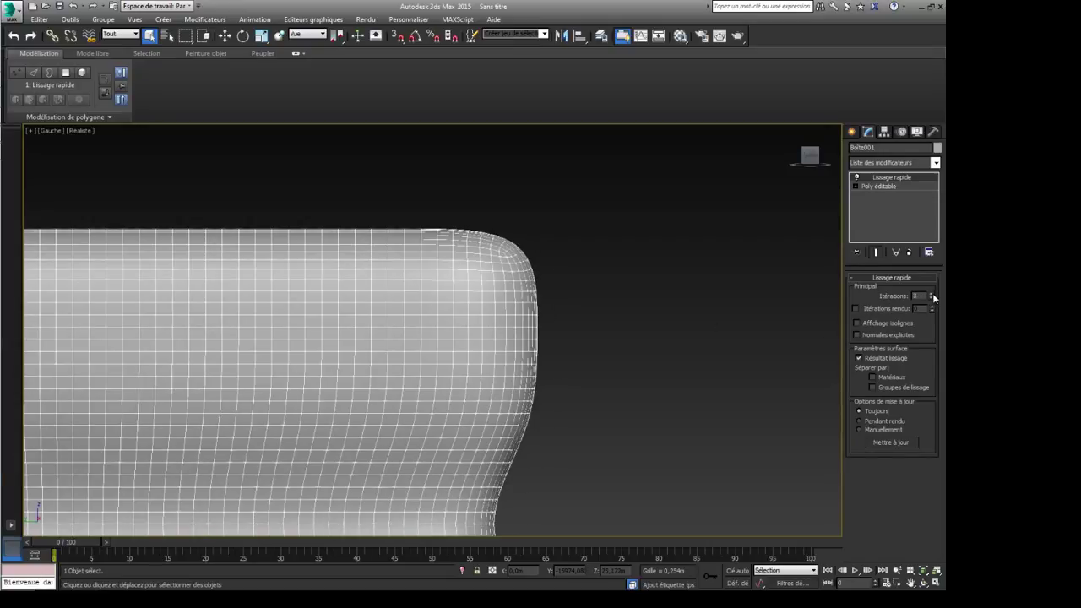
click(932, 294)
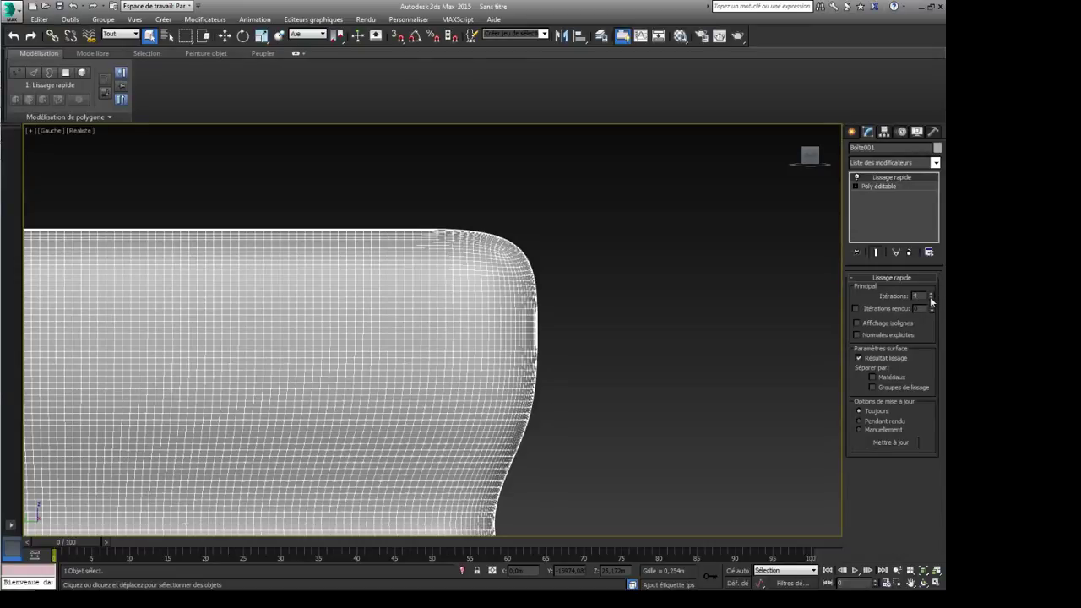
click(931, 299)
Step: Make Lissage rapide separate the smoothed surface by Groupes de lissage
middle_drag(701, 285, 703, 305)
scroll(543, 295, up, 4)
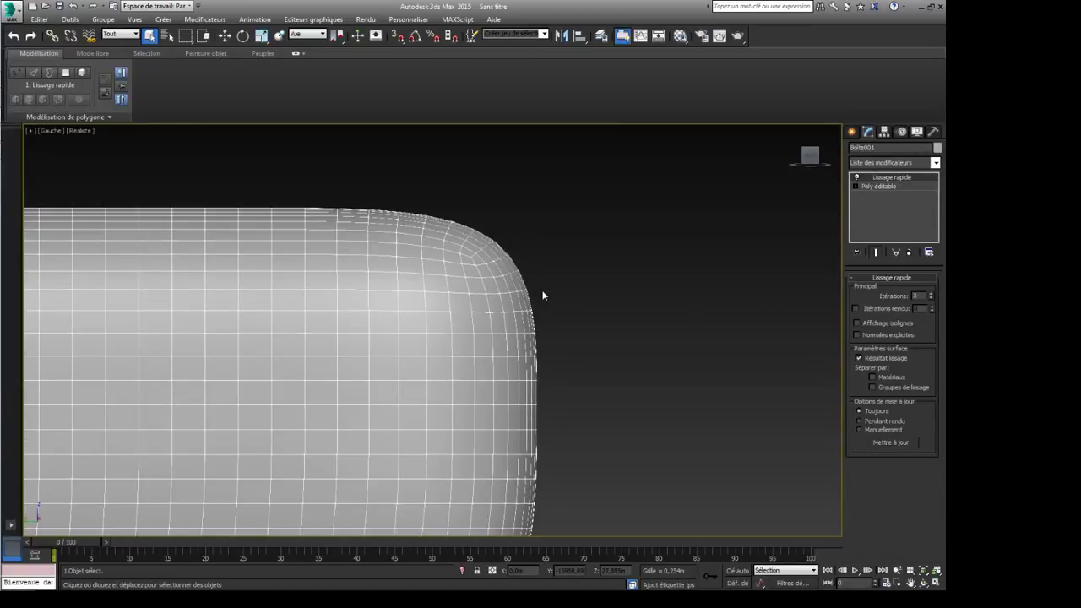
mouse_move(479, 312)
middle_down()
mouse_move(516, 312)
mouse_move(545, 278)
mouse_move(544, 308)
mouse_move(566, 270)
mouse_move(509, 292)
mouse_move(306, 319)
mouse_move(693, 316)
mouse_move(692, 282)
mouse_move(674, 249)
mouse_move(578, 305)
mouse_move(604, 306)
middle_up()
scroll(567, 270, down, 2)
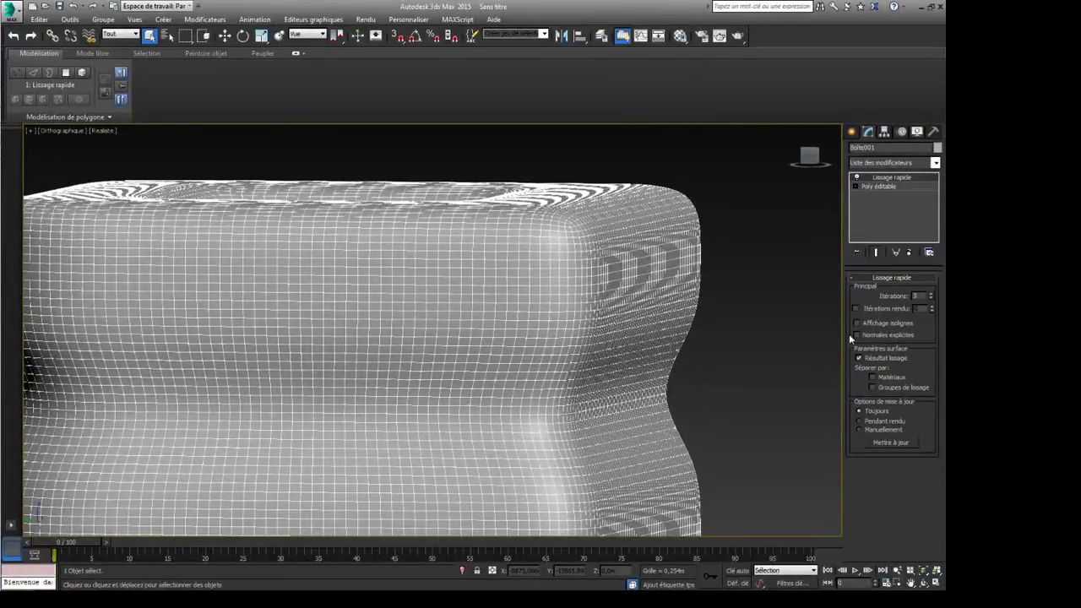
click(873, 386)
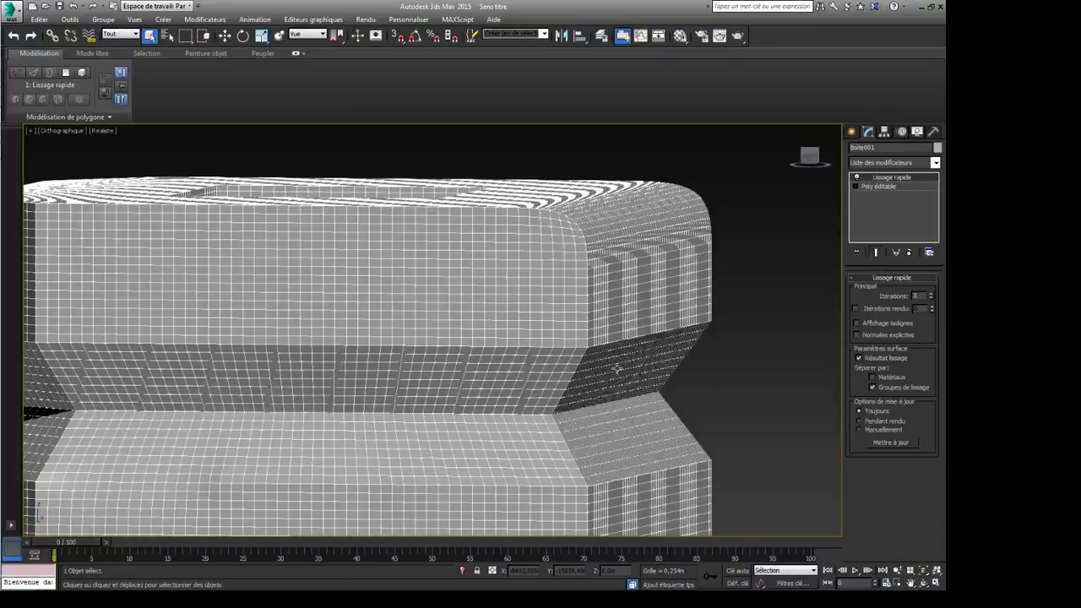
Step: Examine the box's upper short edge, corners and side folds with the smoothing-group separation applied
alt+middle_drag(611, 367, 513, 347)
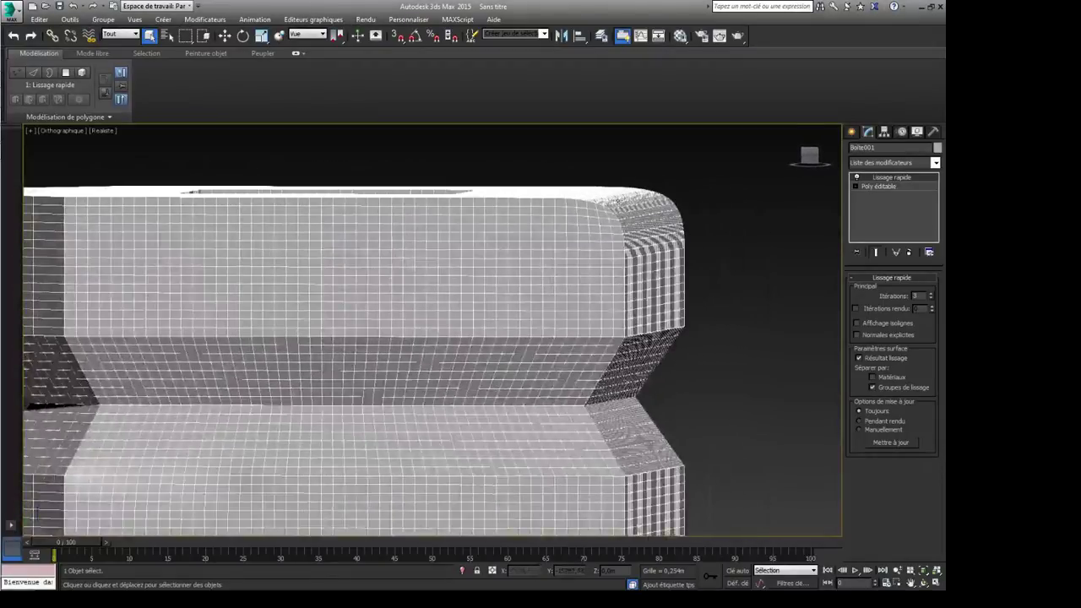
alt+middle_drag(638, 221, 601, 257)
scroll(627, 238, up, 3)
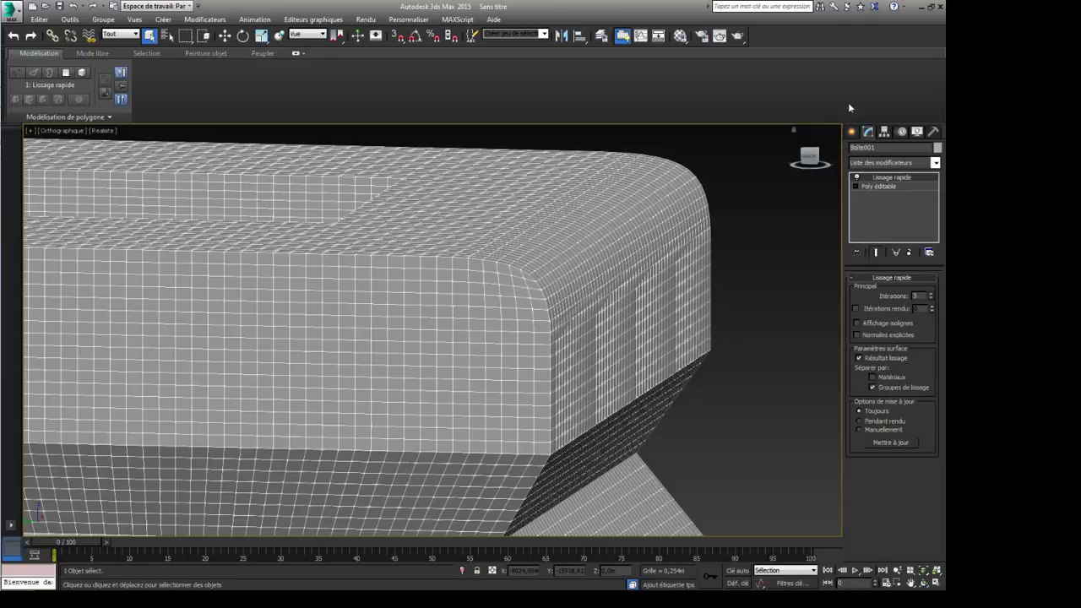
alt+middle_drag(695, 237, 610, 196)
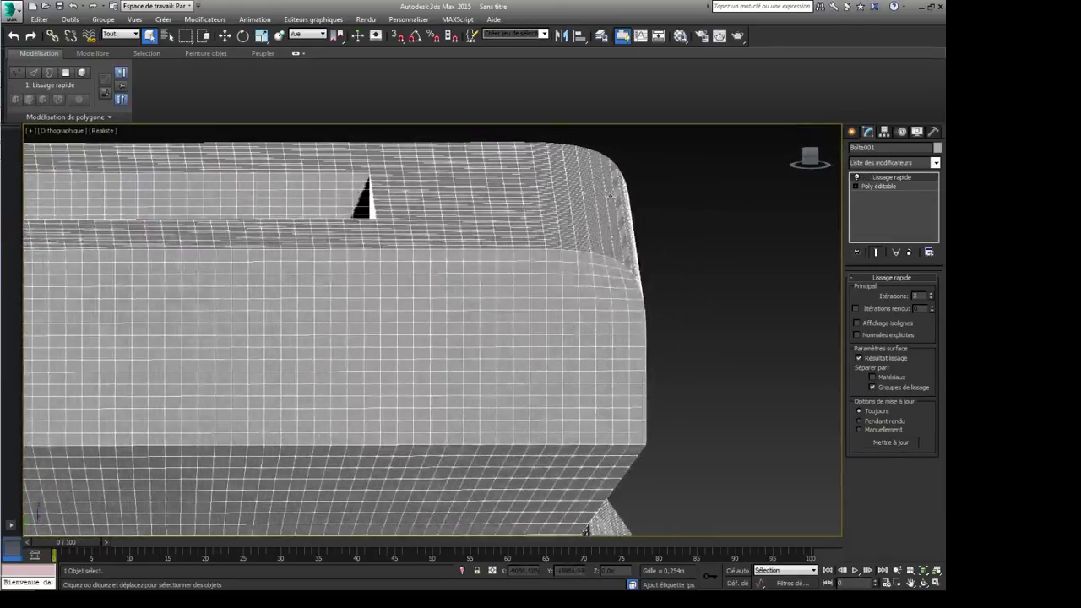
alt+middle_drag(622, 288, 557, 336)
scroll(557, 338, down, 3)
middle_drag(575, 384, 478, 286)
scroll(512, 302, up, 4)
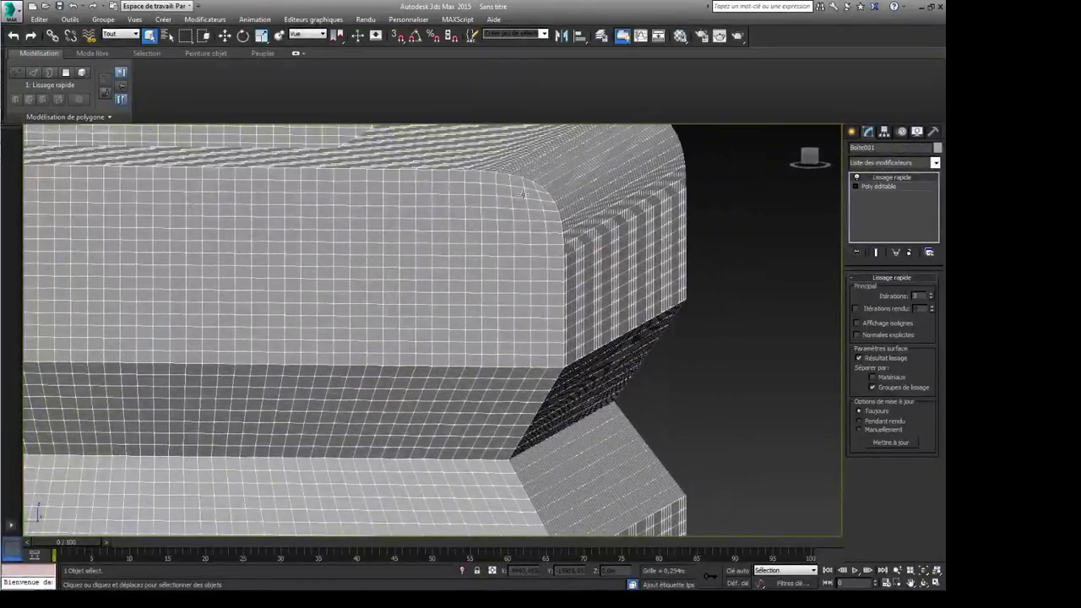
Step: Turn on Affichage isolignes for the Lissage rapide modifier
click(857, 324)
alt+middle_drag(623, 321, 600, 355)
scroll(583, 330, up, 2)
alt+middle_drag(575, 316, 579, 352)
click(857, 335)
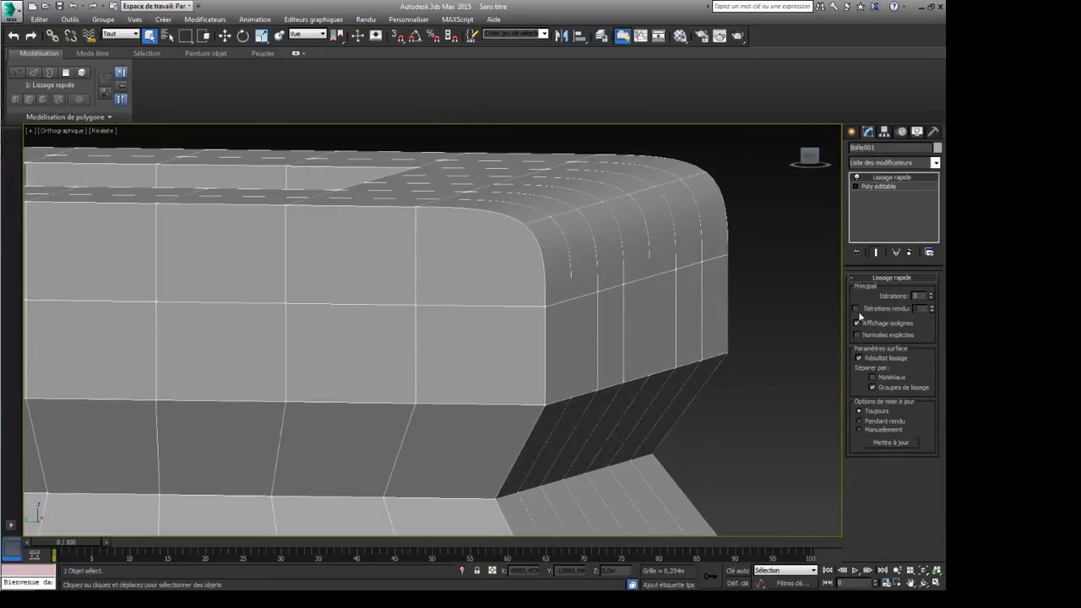
click(856, 309)
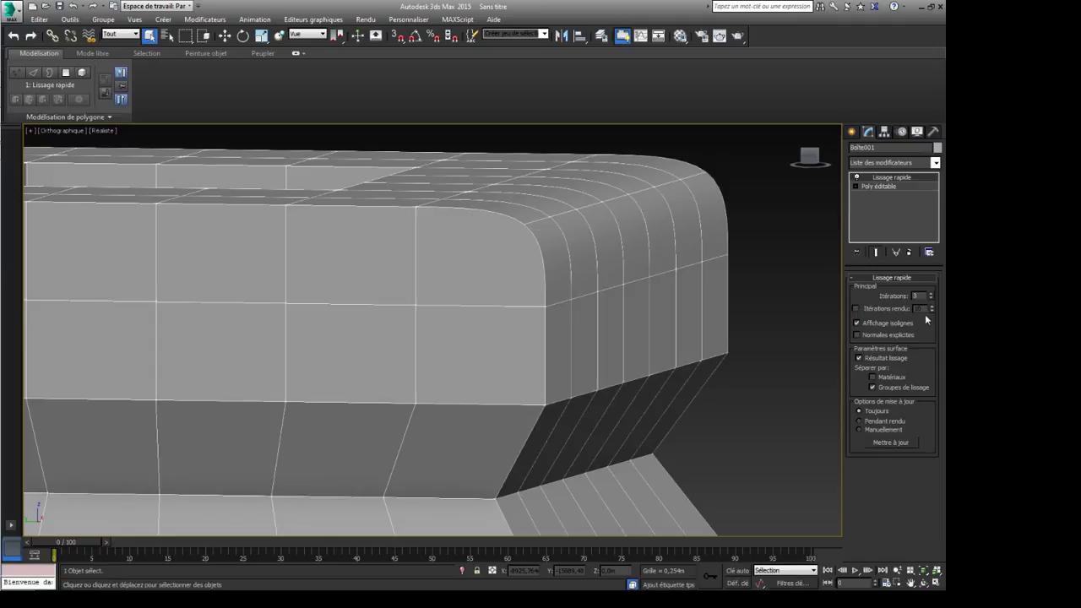
Step: Show edged faces in the viewport with the box deselected, and reselect the box
alt+middle_drag(678, 330, 663, 313)
scroll(625, 324, down, 2)
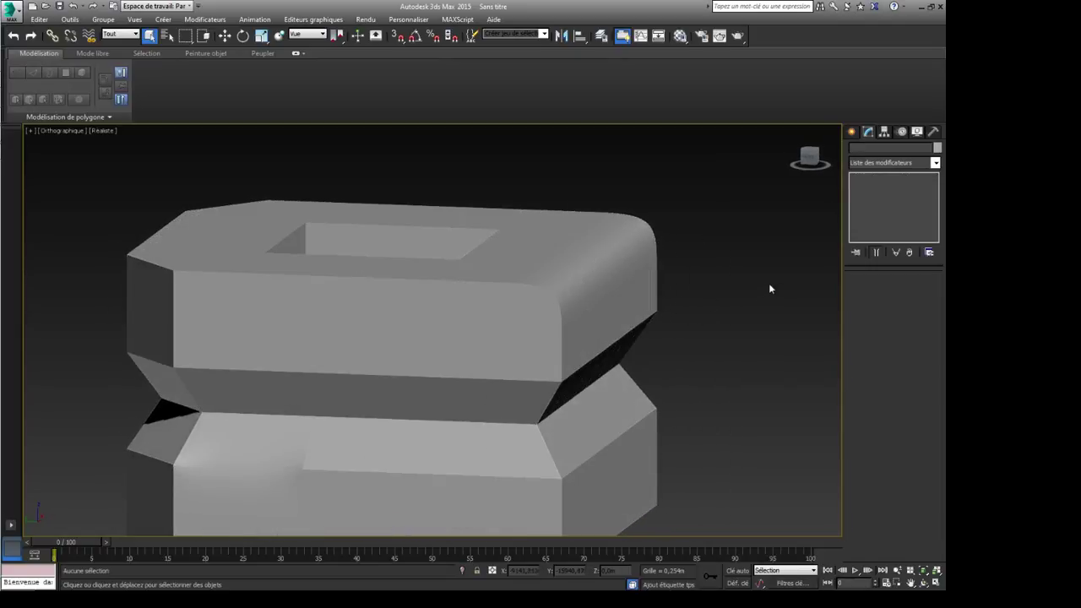
key(F4)
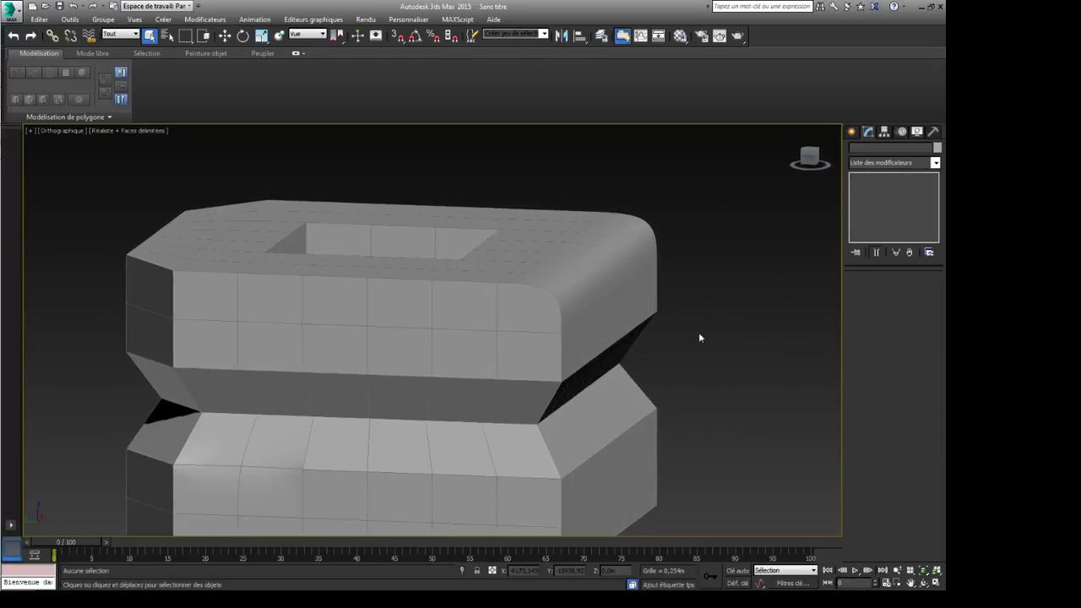
alt+middle_drag(479, 354, 529, 361)
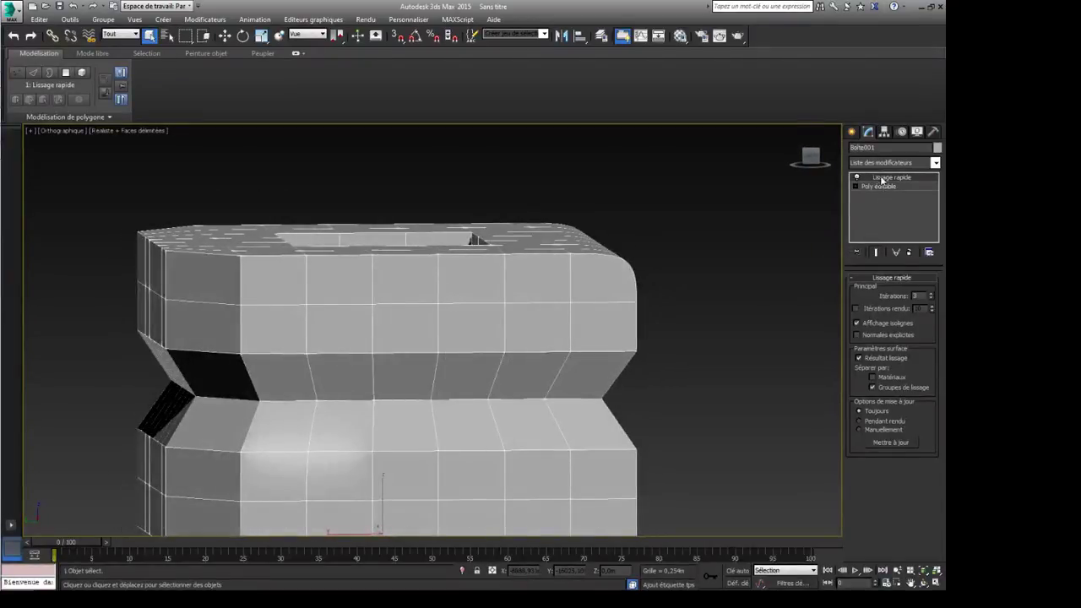
alt+middle_drag(708, 314, 696, 321)
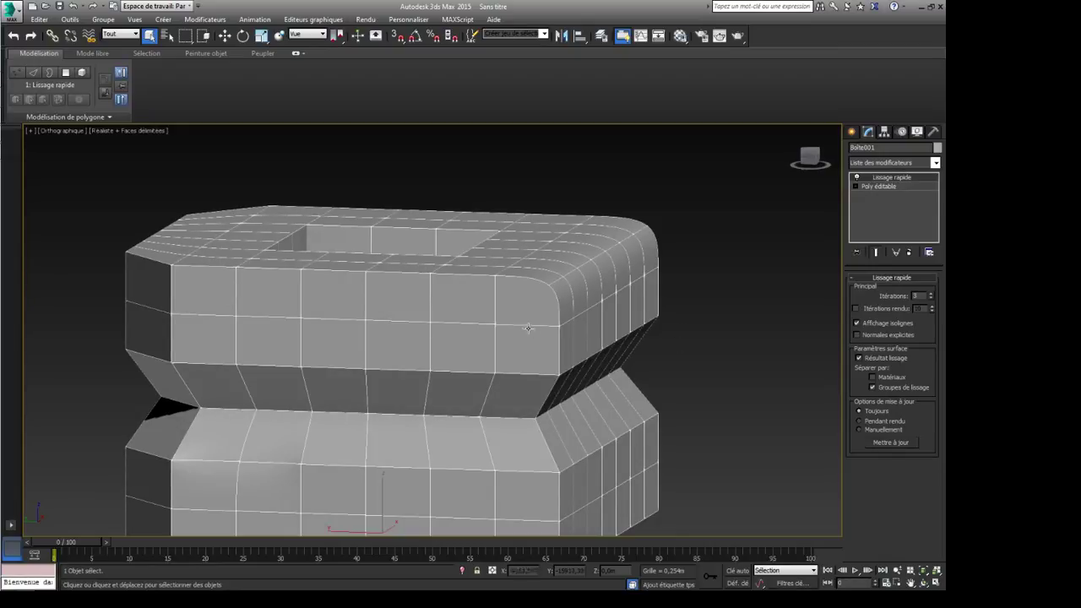
Step: Compare the base Poly éditable mesh with the Lissage rapide result around the top face and its edges
click(884, 186)
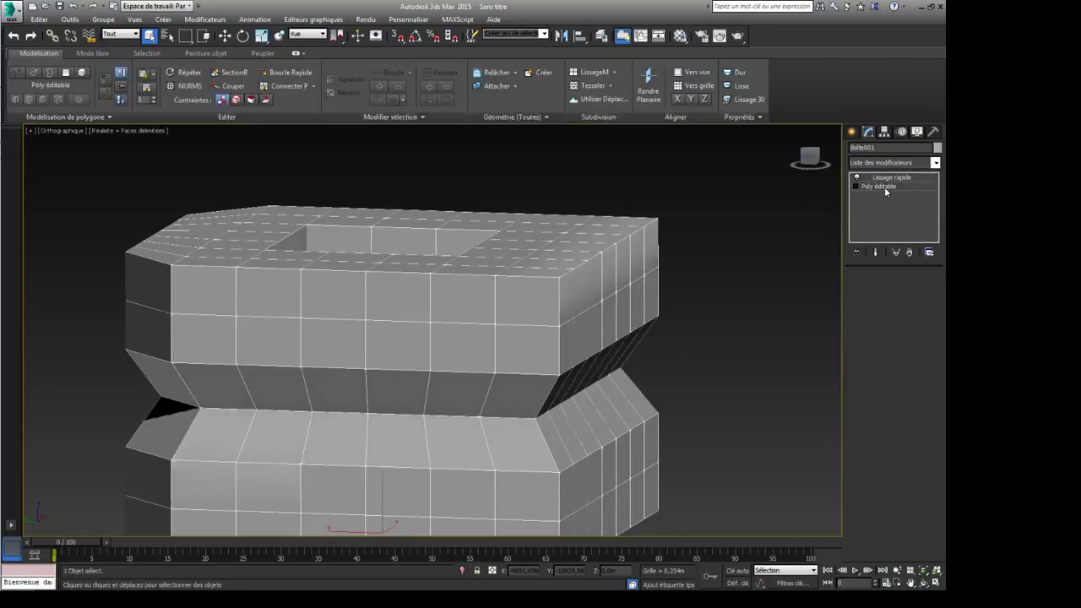
middle_drag(546, 365, 563, 362)
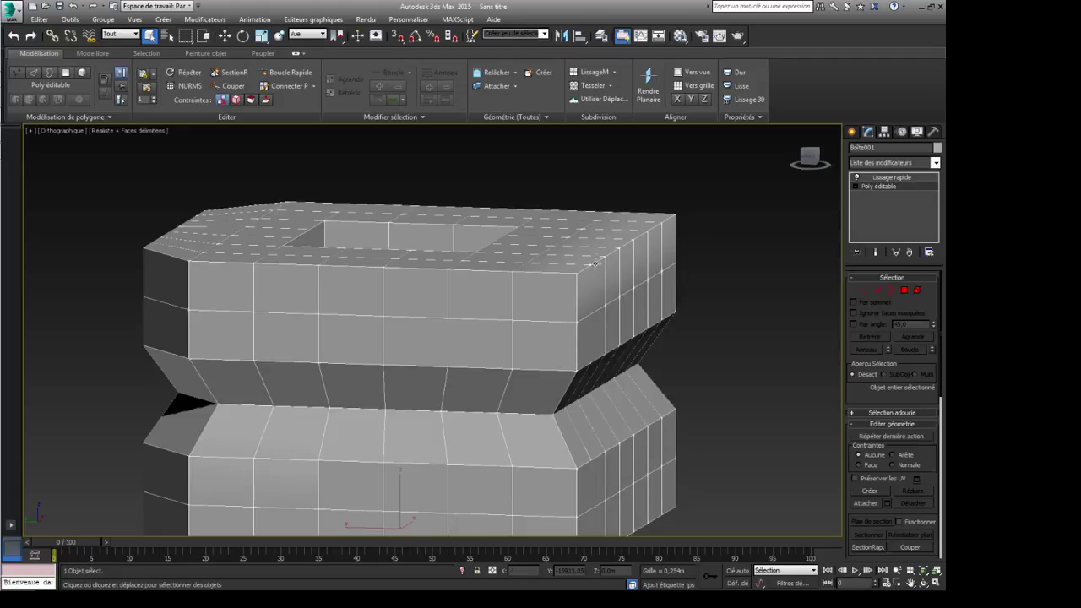
alt+middle_drag(627, 254, 722, 292)
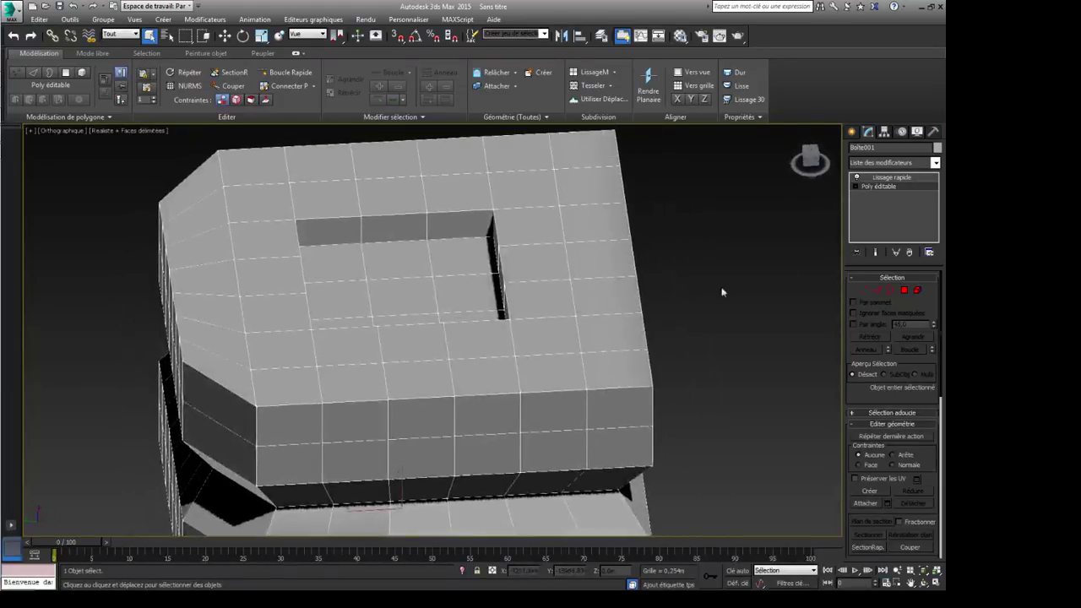
click(894, 179)
alt+middle_drag(537, 343, 655, 328)
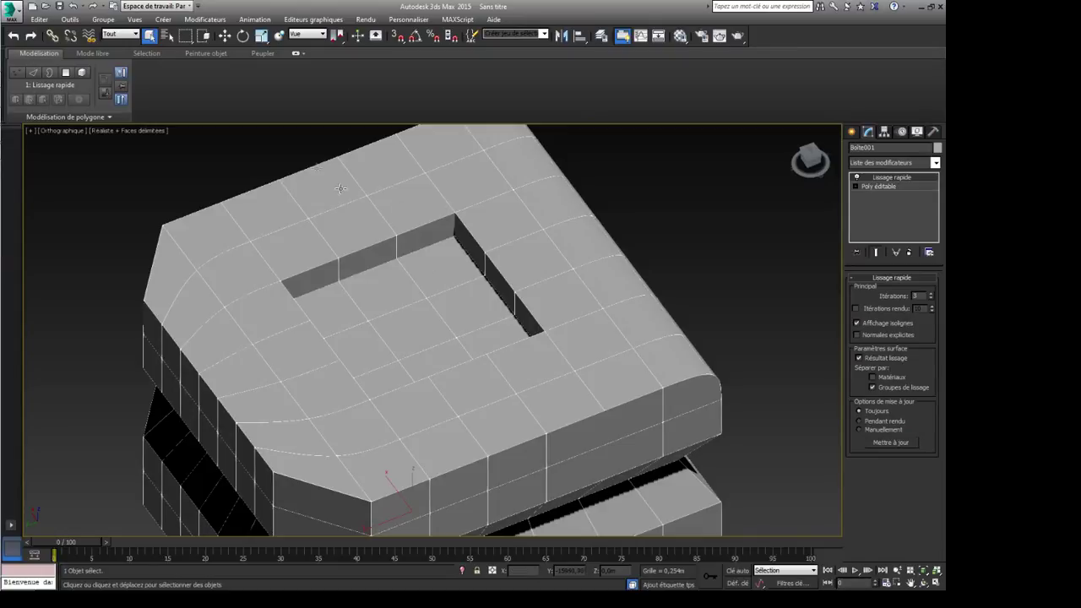
alt+middle_drag(453, 382, 439, 200)
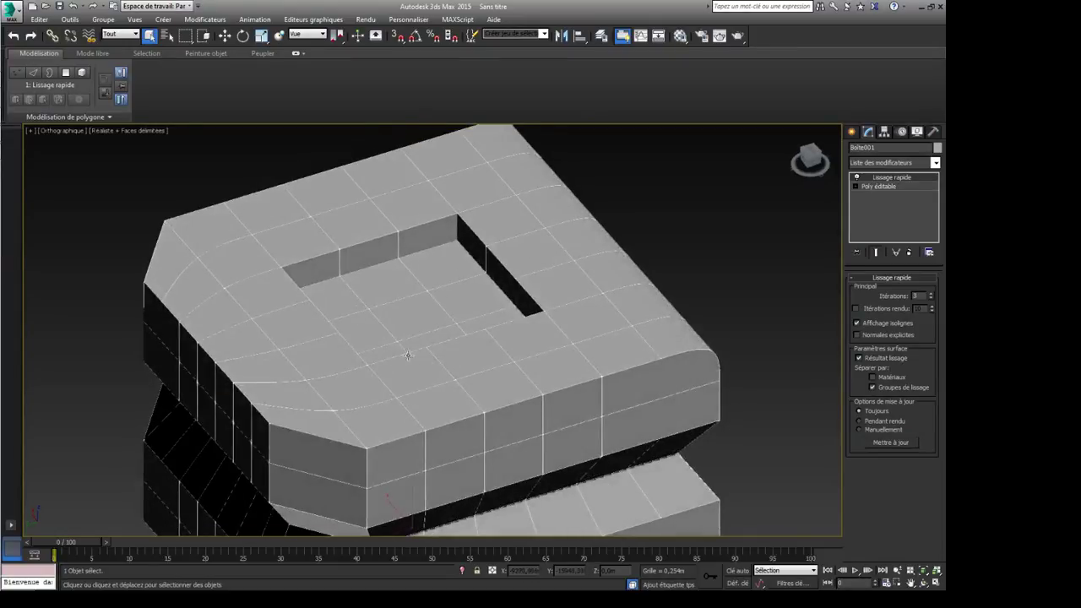
alt+middle_drag(408, 356, 496, 416)
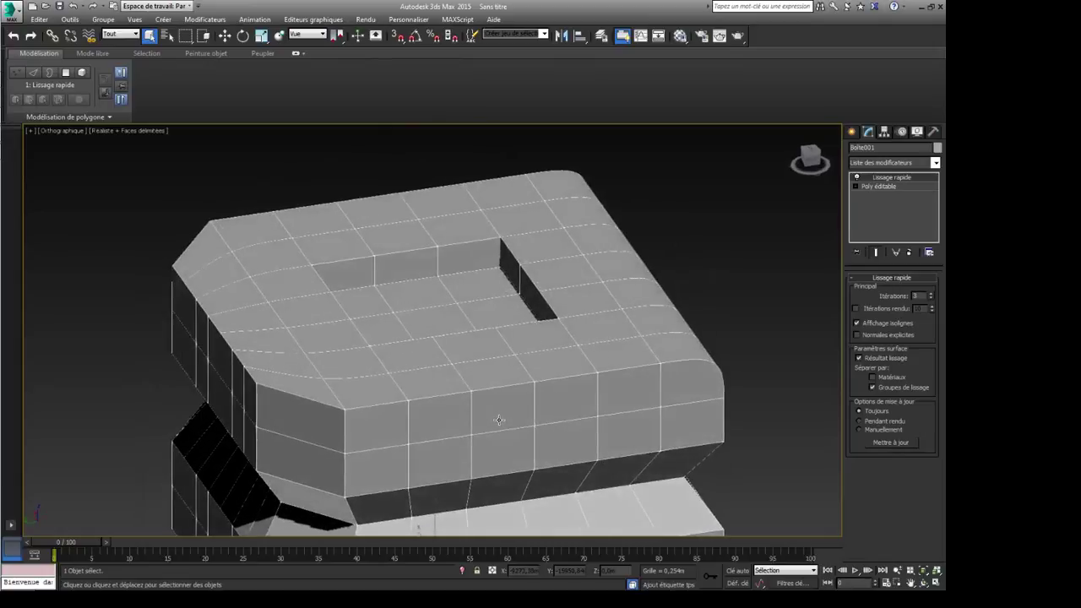
Step: Go to the element level of the Poly éditable base and select the entire box element
click(877, 188)
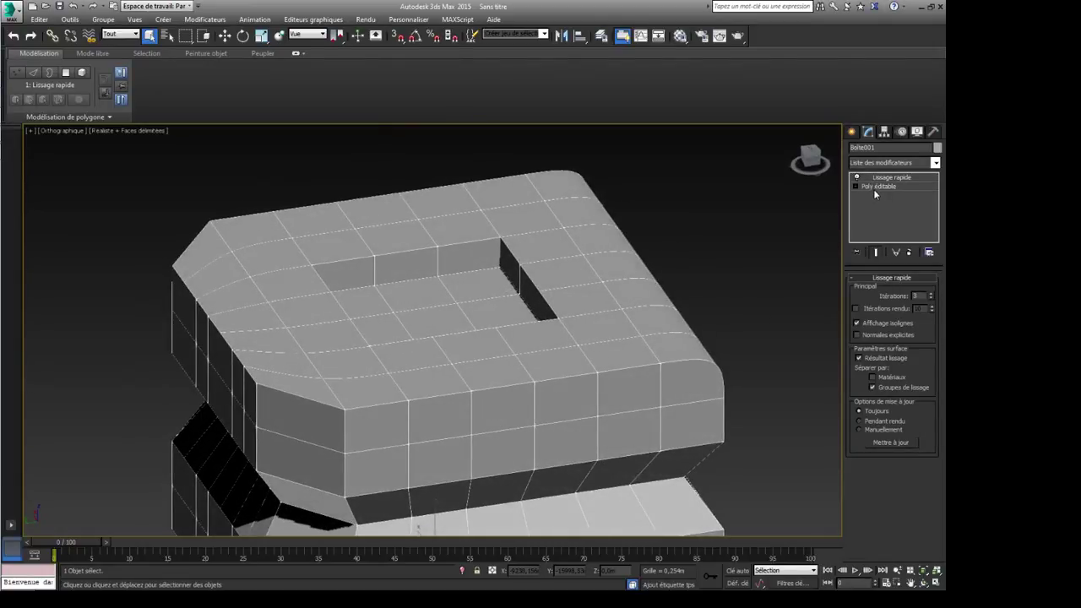
click(878, 178)
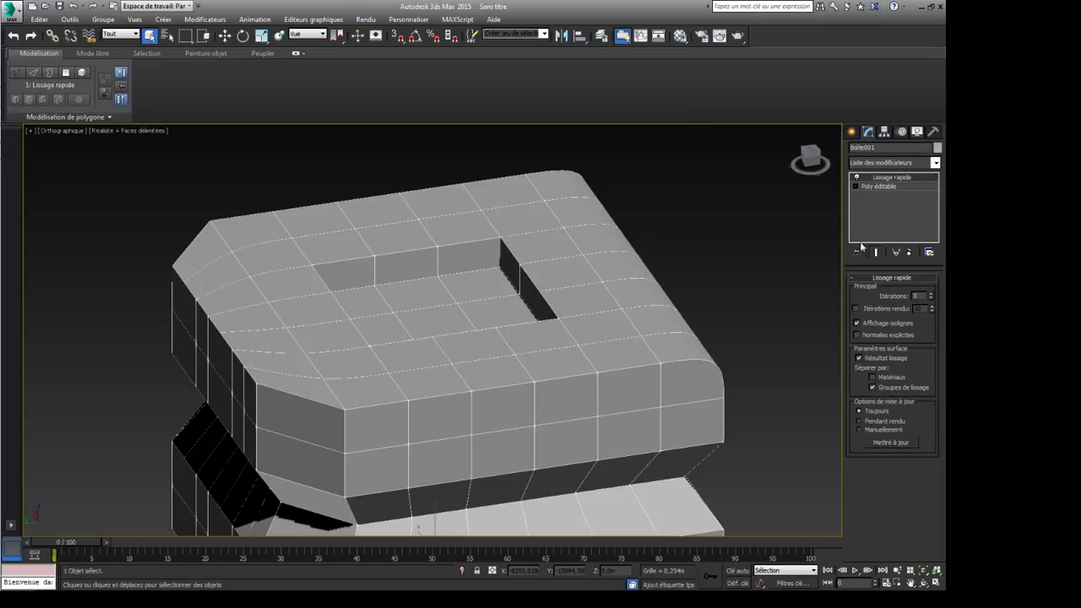
click(878, 186)
click(917, 290)
click(544, 352)
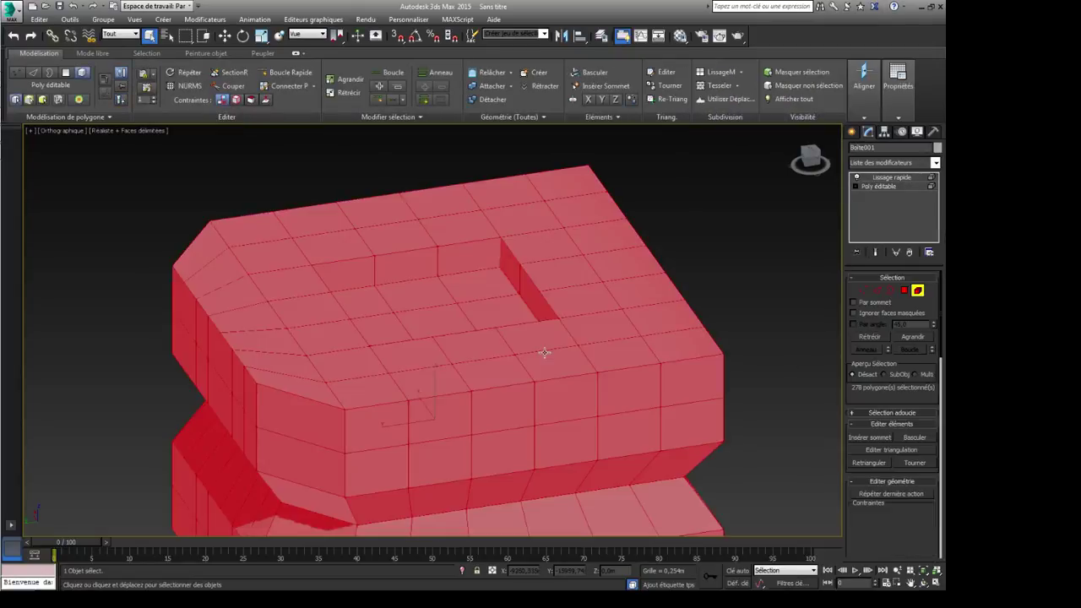
Step: Apply Lisse shading to the whole element, clear the selection and return to the Lissage rapide level
click(898, 84)
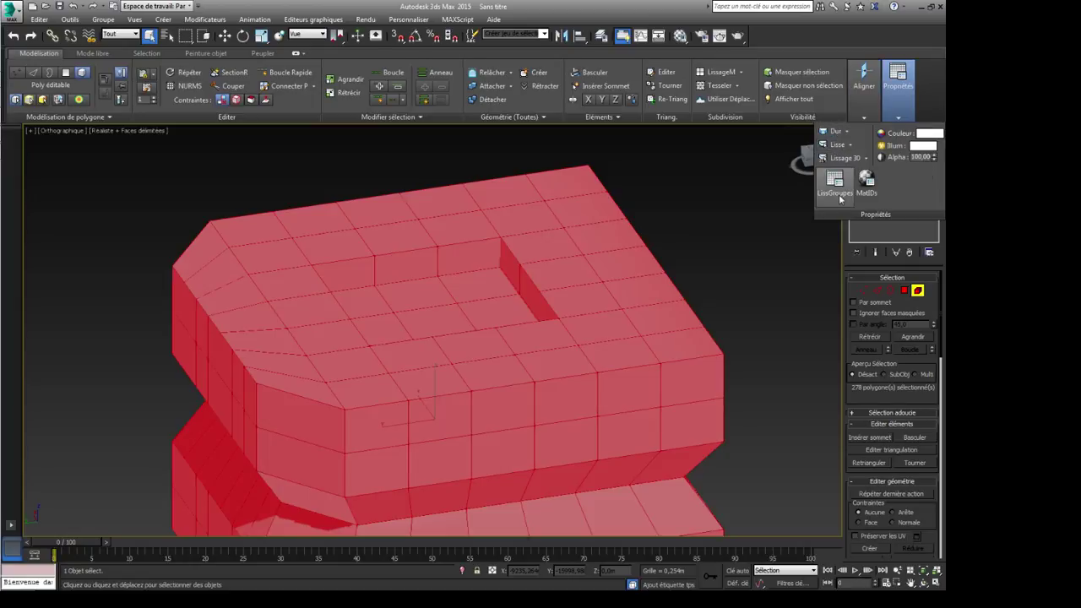
click(840, 157)
click(751, 367)
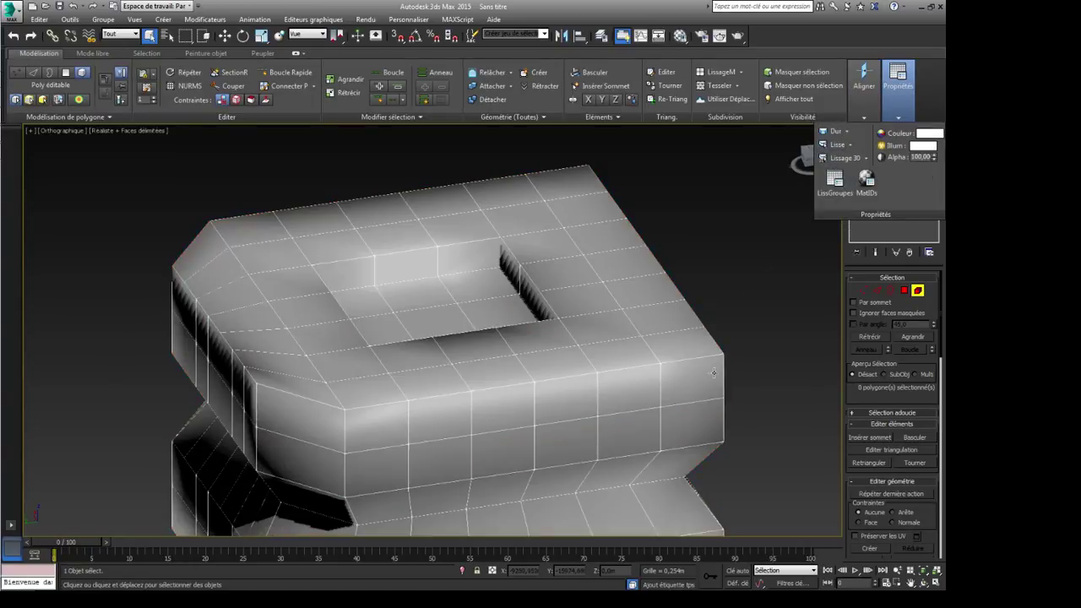
middle_drag(752, 366, 733, 351)
click(880, 178)
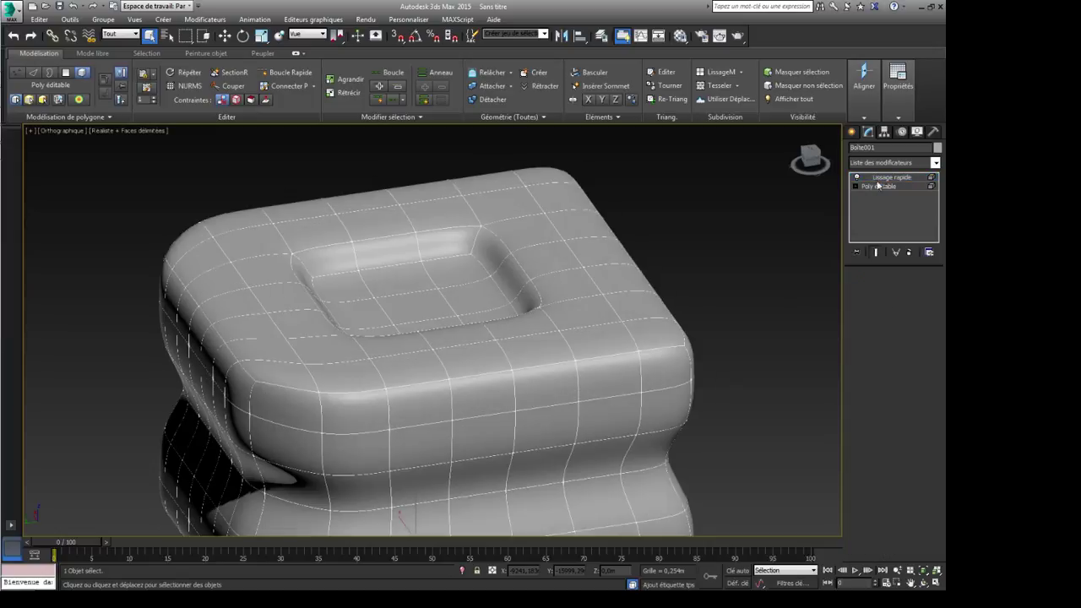
Step: Examine the Lissage rapide result around the top recess and outer edges of the box from several angles
middle_drag(648, 371, 828, 386)
scroll(649, 336, down, 2)
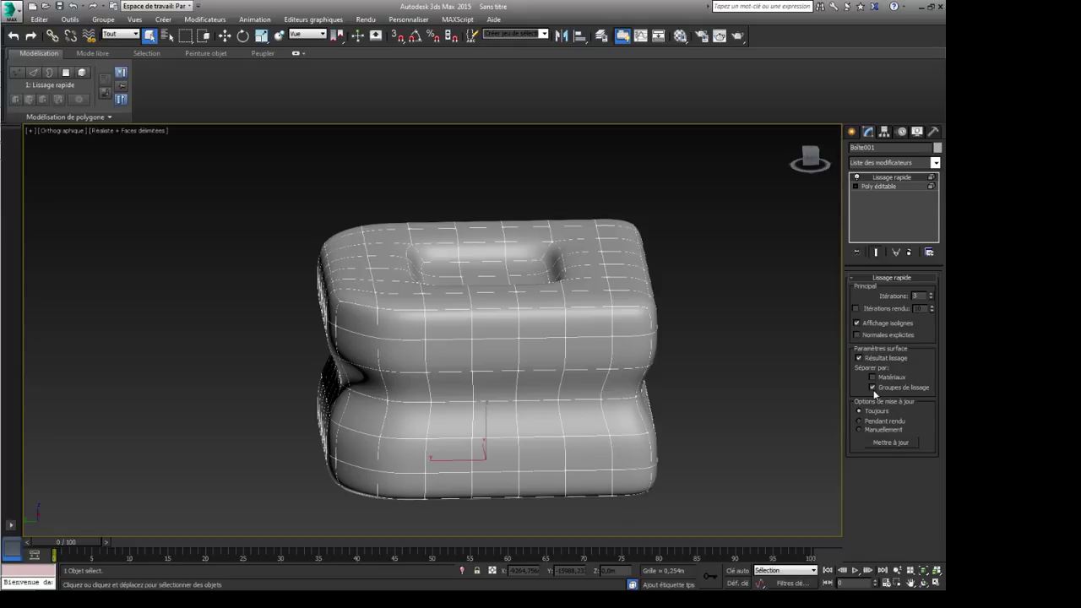
alt+middle_drag(567, 330, 349, 335)
scroll(547, 341, up, 4)
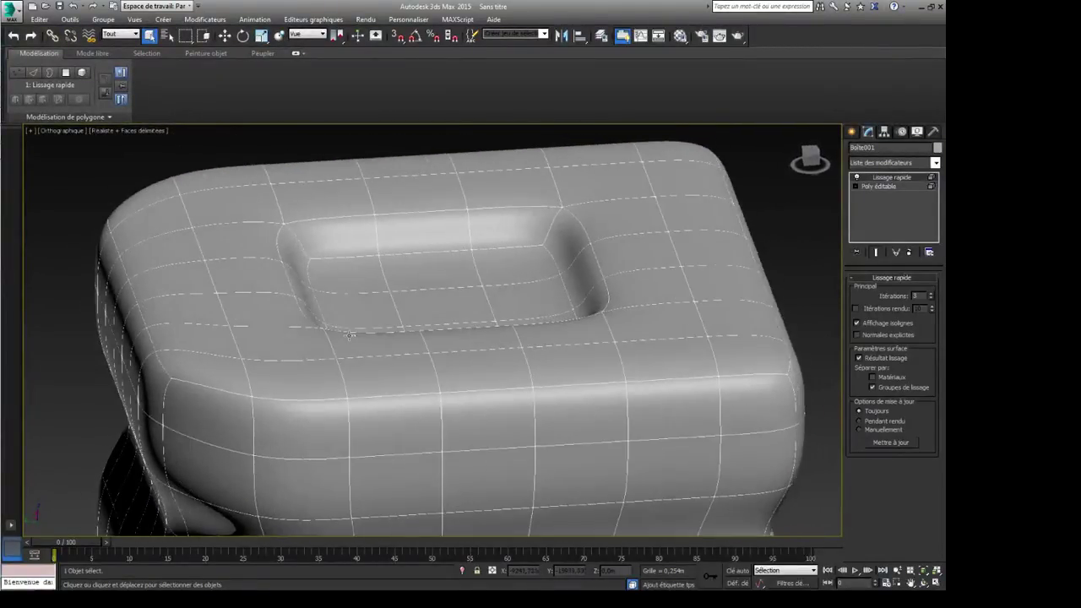
scroll(492, 358, down, 4)
scroll(520, 377, up, 3)
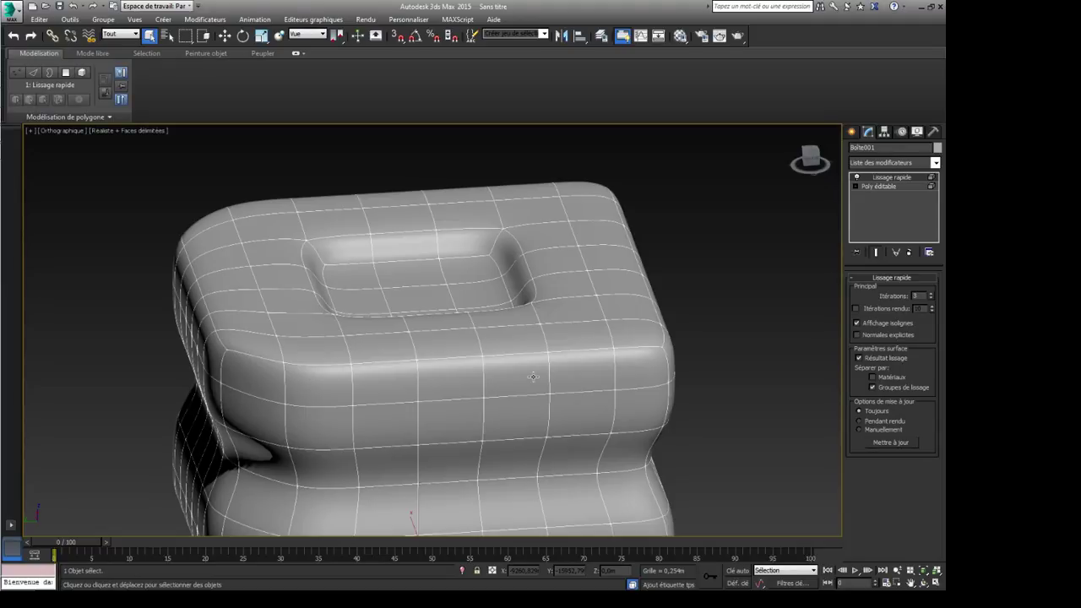
Step: Go to the polygon level of the Poly éditable base and select the six polygons forming two opposite side walls of the top recess
click(877, 186)
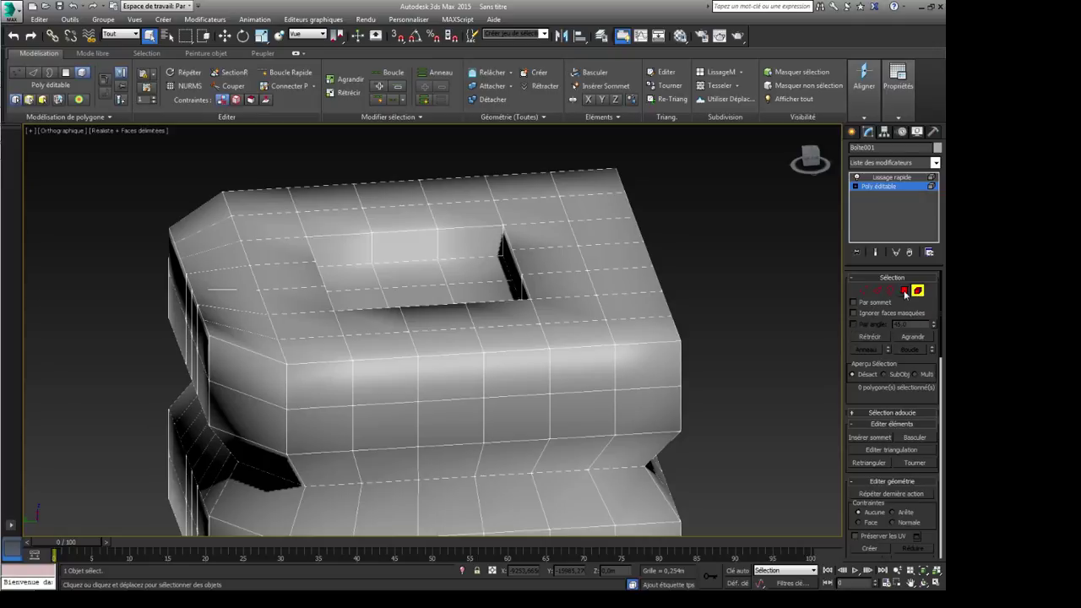
click(905, 293)
middle_drag(467, 273, 501, 305)
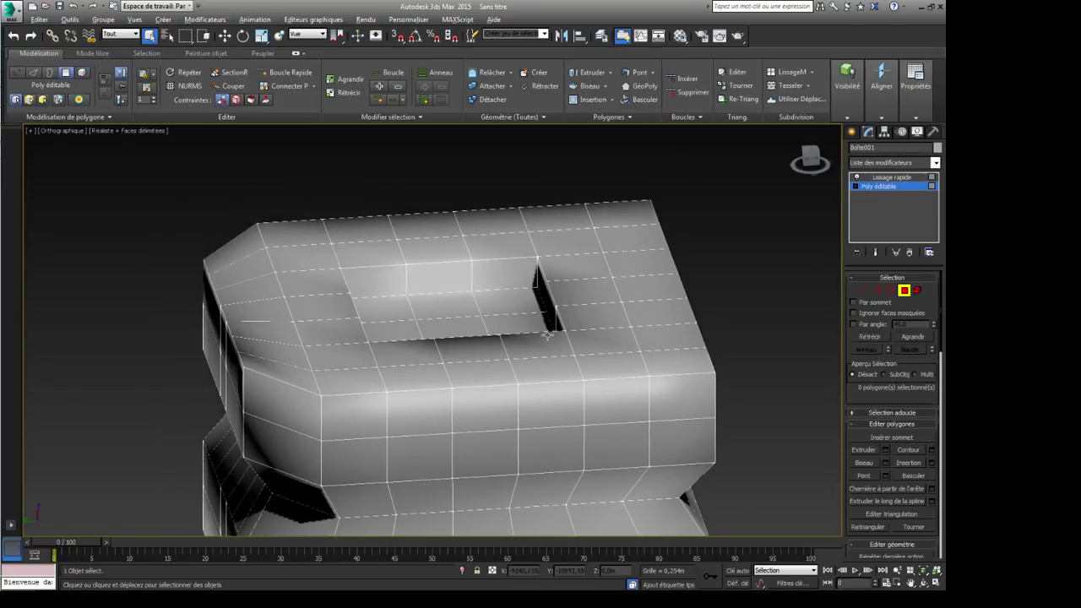
mouse_move(547, 336)
alt+middle_down()
mouse_move(532, 406)
mouse_move(549, 355)
mouse_move(541, 269)
alt+middle_up()
alt+middle_drag(494, 340, 472, 279)
click(487, 260)
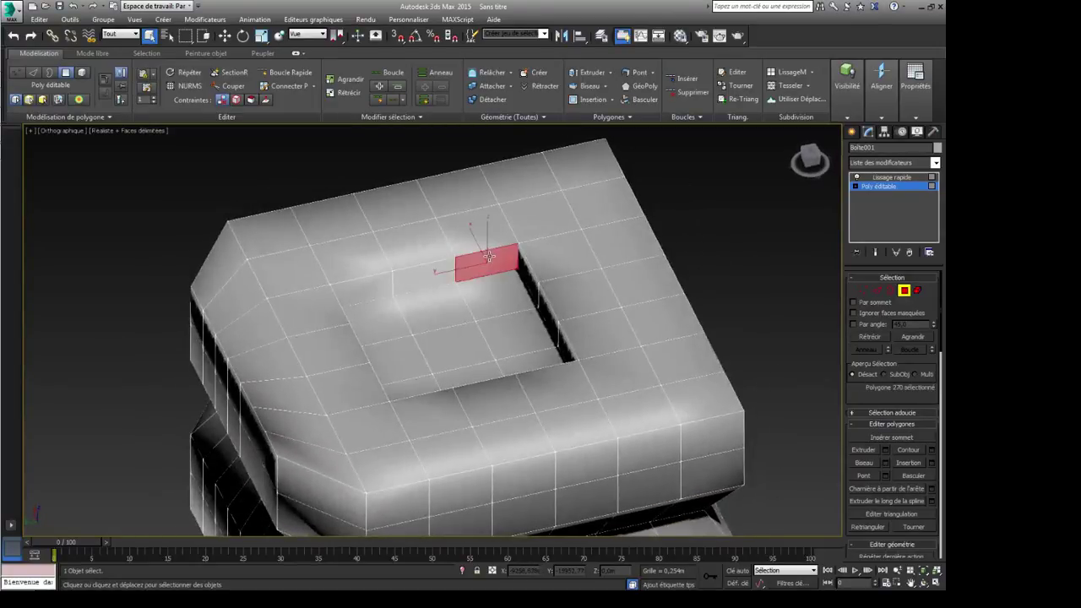
ctrl+click(424, 272)
ctrl+click(363, 287)
alt+middle_drag(377, 325, 418, 254)
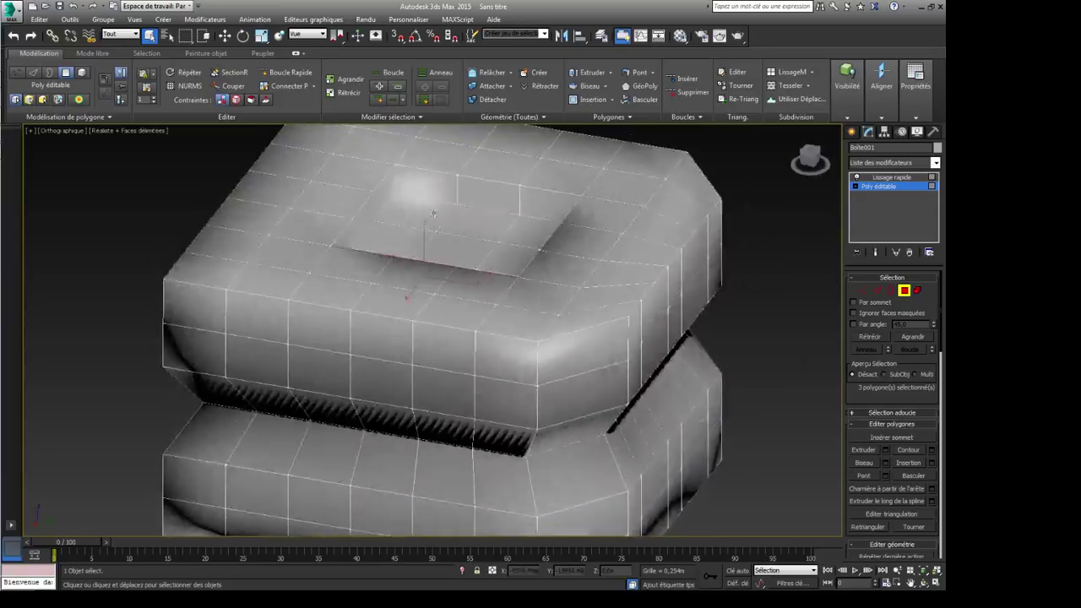
ctrl+click(427, 184)
ctrl+click(488, 194)
ctrl+click(537, 204)
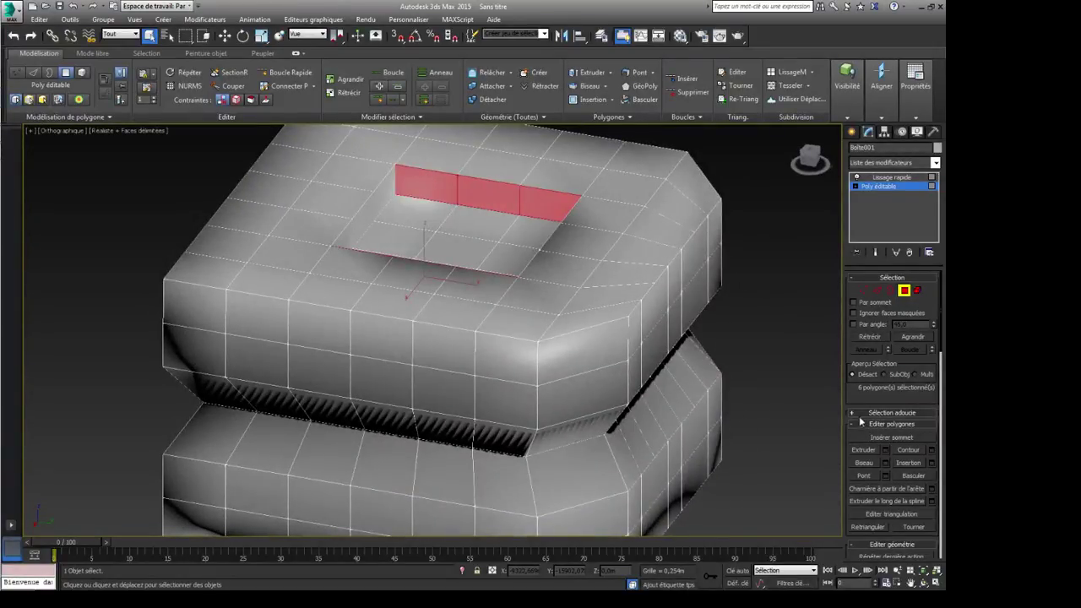
Step: Collapse the polygon and geometry editing settings and check the smoothing group of the selected recess walls
click(852, 426)
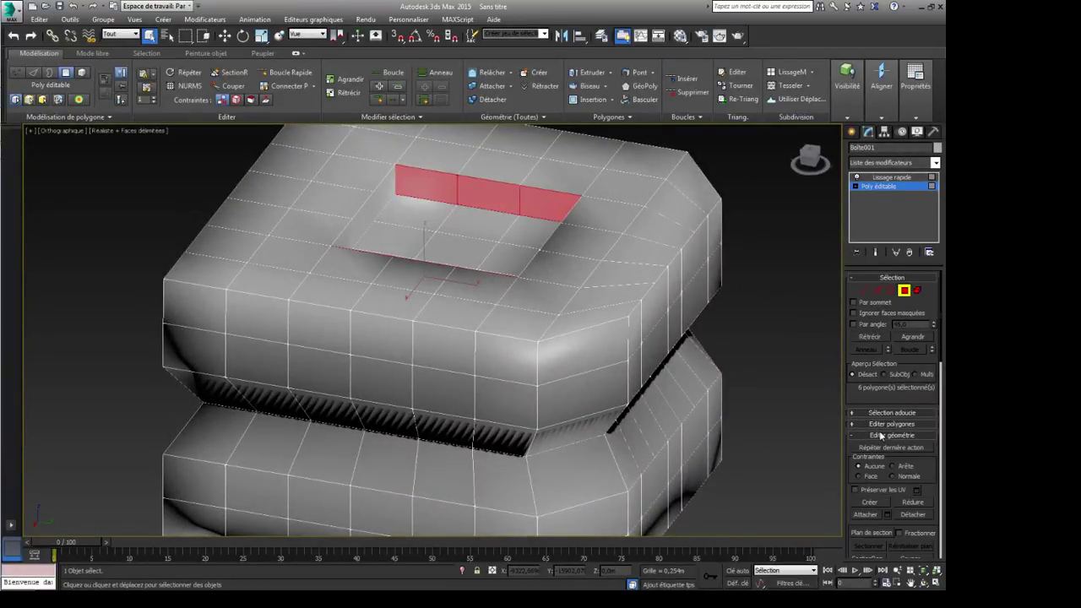
click(881, 434)
scroll(902, 460, down, 5)
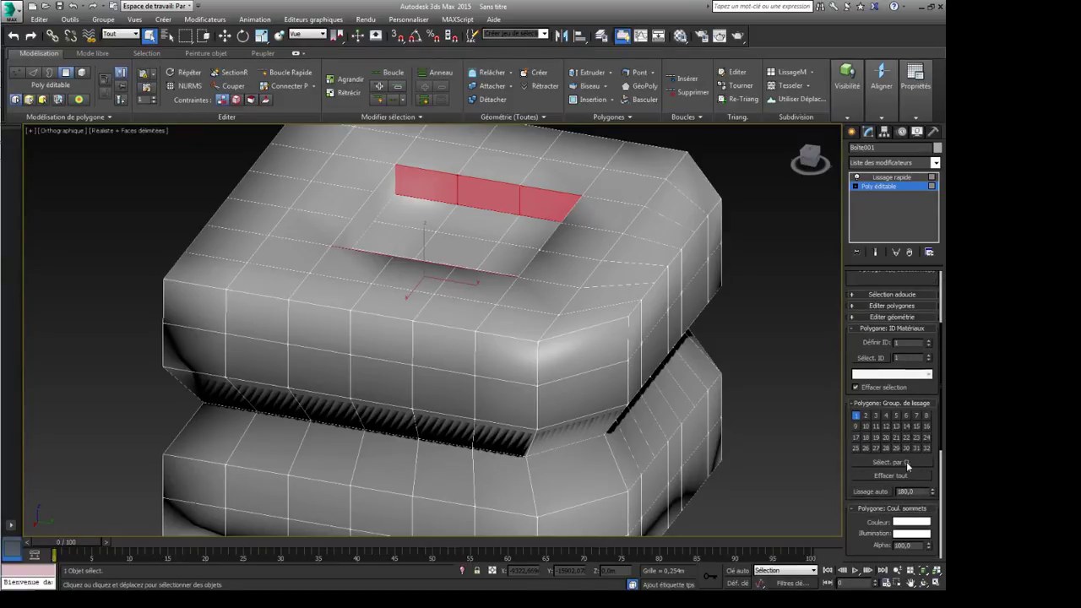
alt+middle_drag(833, 454, 619, 437)
alt+middle_drag(555, 345, 603, 372)
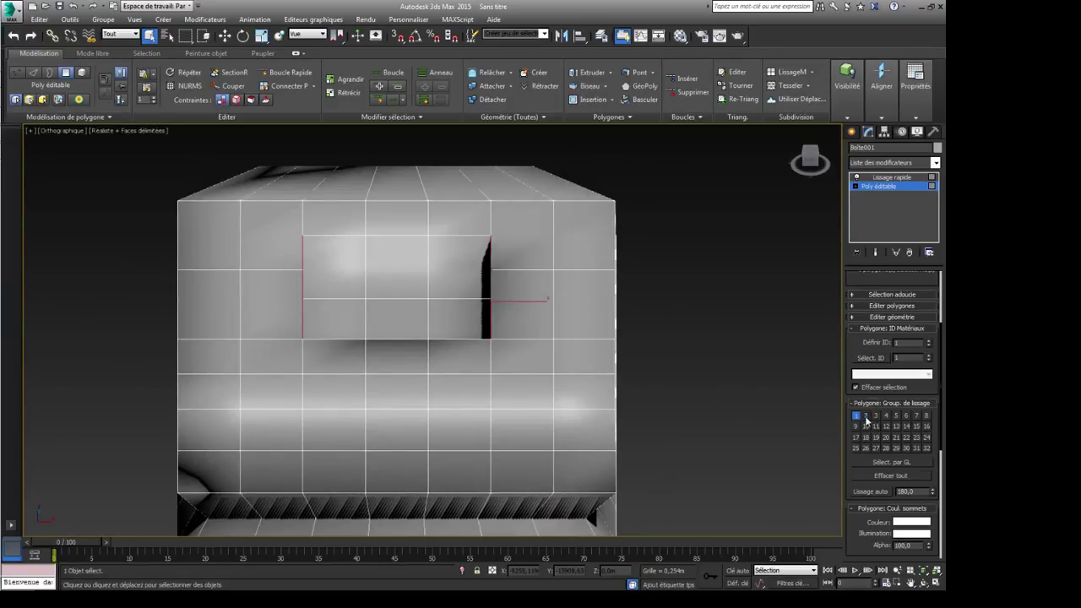
alt+middle_drag(700, 347, 409, 309)
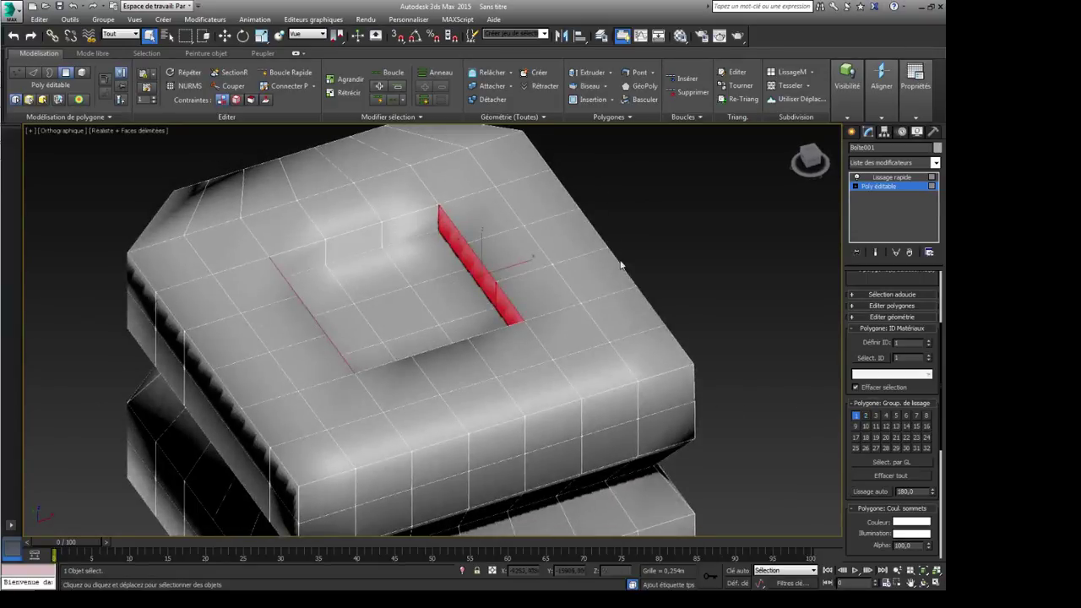
alt+middle_drag(492, 352, 447, 313)
Step: Apply Lissage 30 Sélectionné to the selected pair of recess walls and inspect their shading
mouse_move(910, 103)
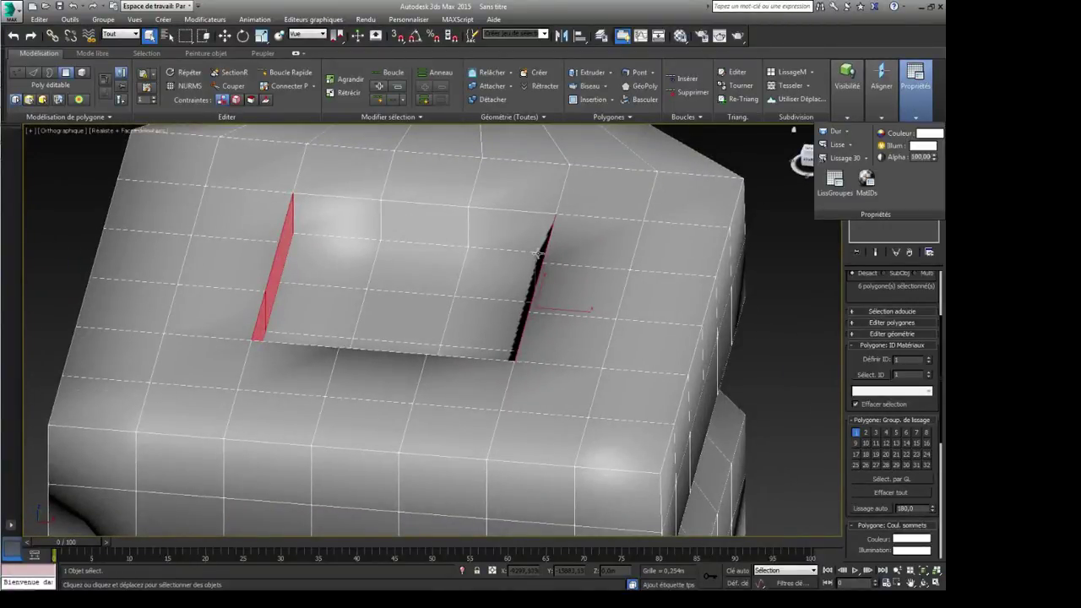
click(866, 158)
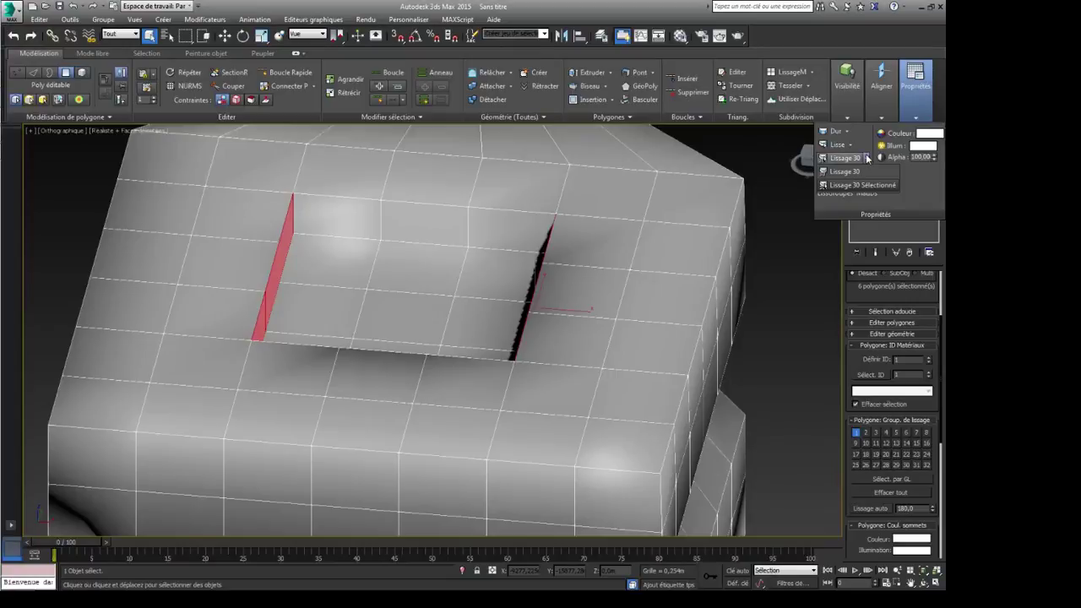
click(863, 185)
alt+middle_drag(498, 287, 415, 293)
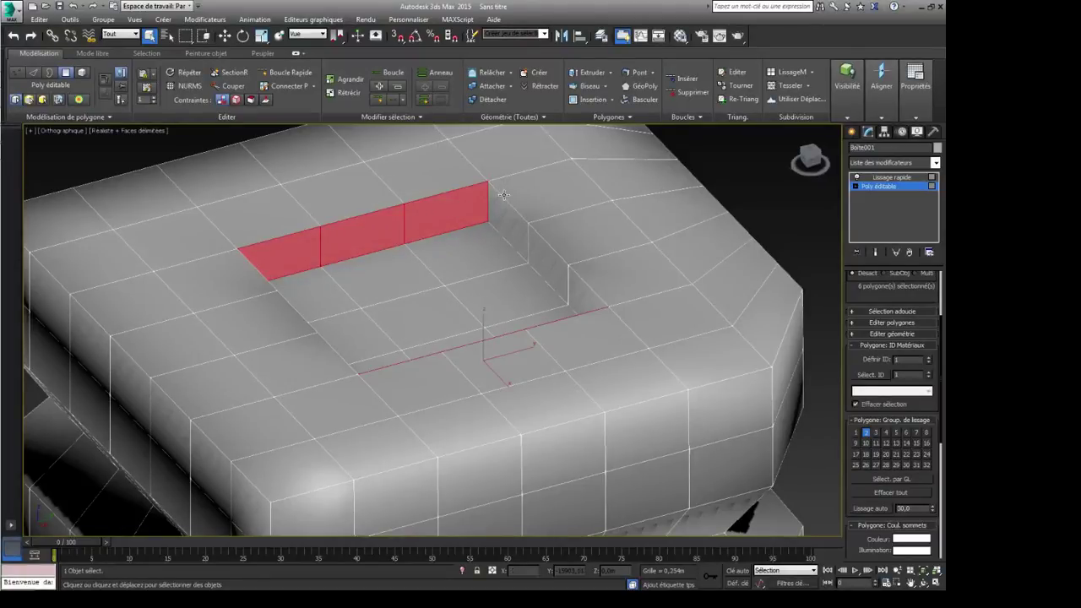
alt+middle_drag(342, 307, 315, 267)
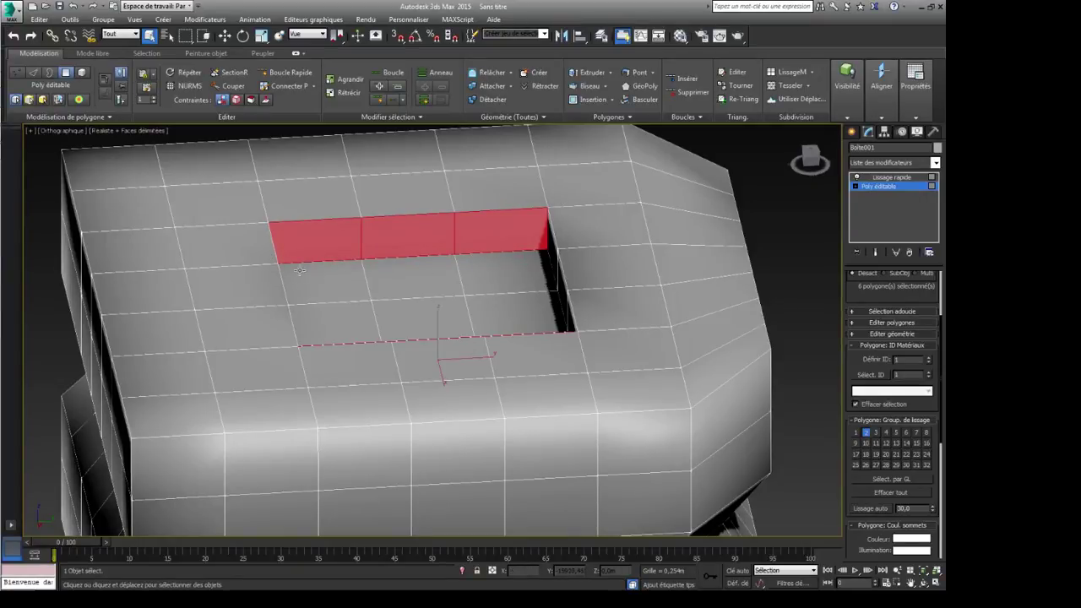
alt+middle_drag(433, 353, 532, 347)
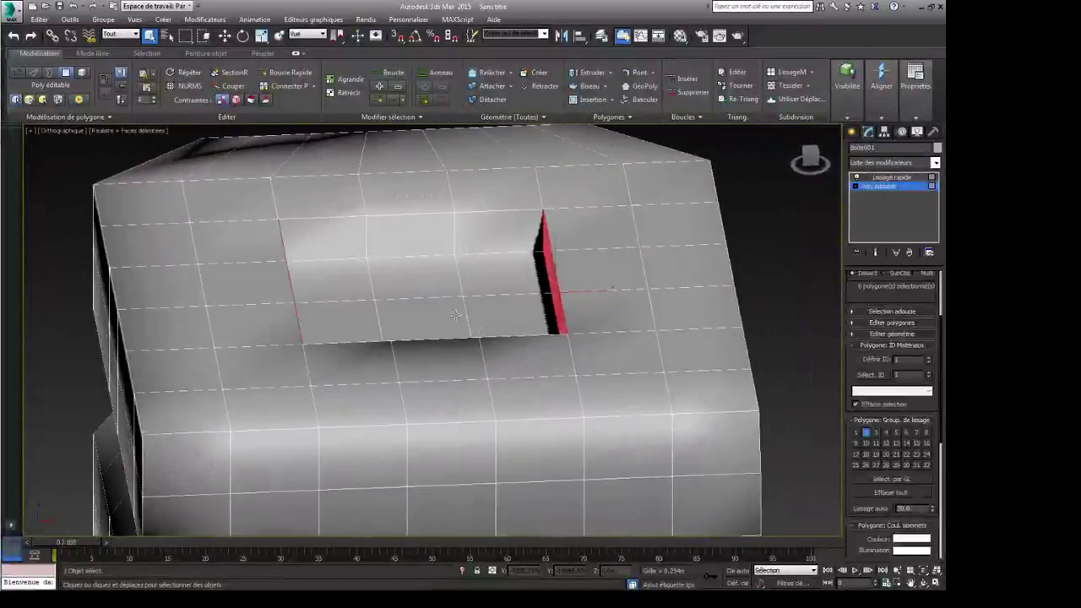
Step: Select the six polygons forming the other two opposite side walls of the top recess
click(321, 234)
ctrl+click(407, 232)
ctrl+click(485, 226)
alt+middle_drag(443, 313, 515, 347)
ctrl+click(348, 230)
ctrl+click(412, 229)
ctrl+click(496, 230)
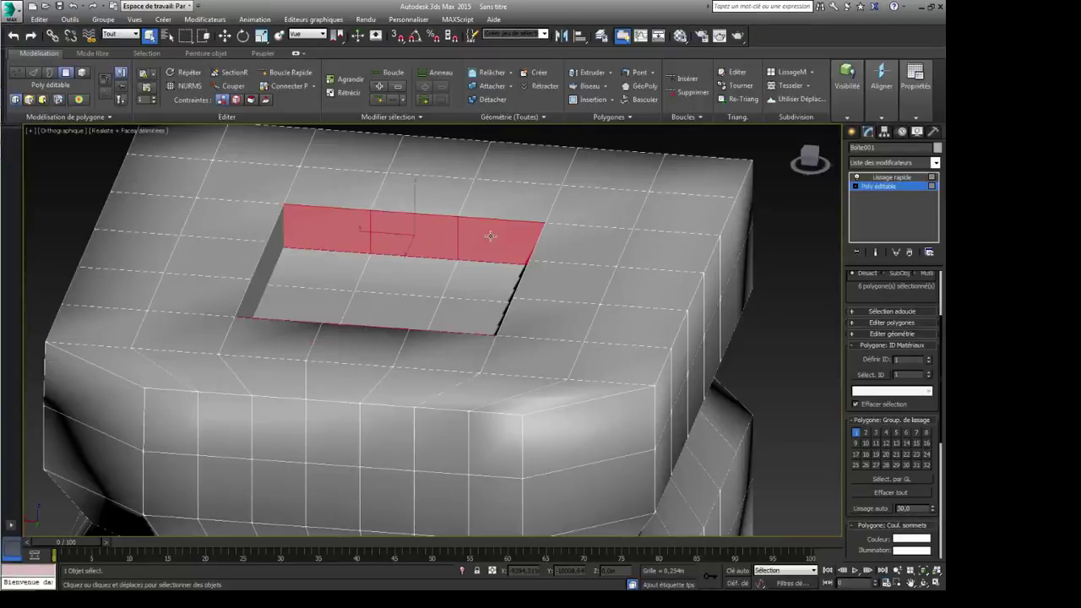
alt+middle_drag(496, 230, 595, 405)
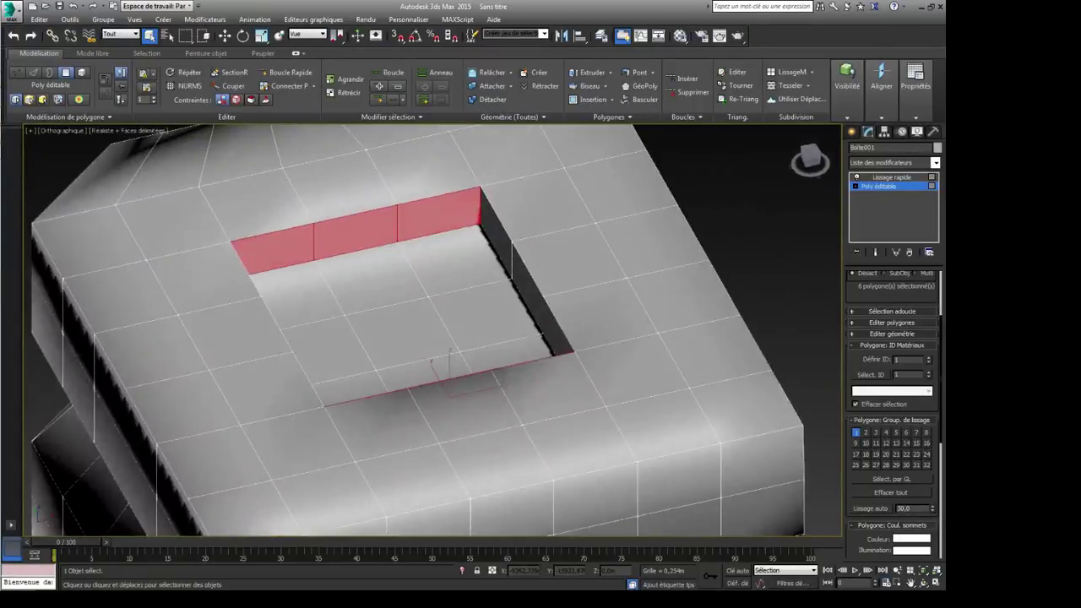
Step: Apply Lissage 30 Sélectionné to the second pair of recess walls
click(915, 80)
click(866, 159)
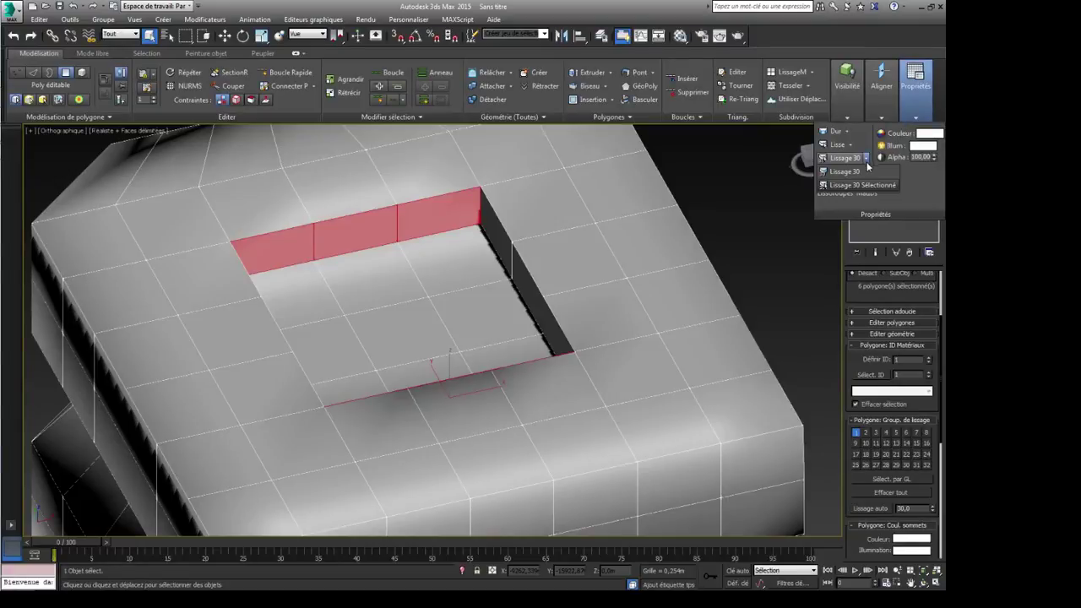
click(861, 186)
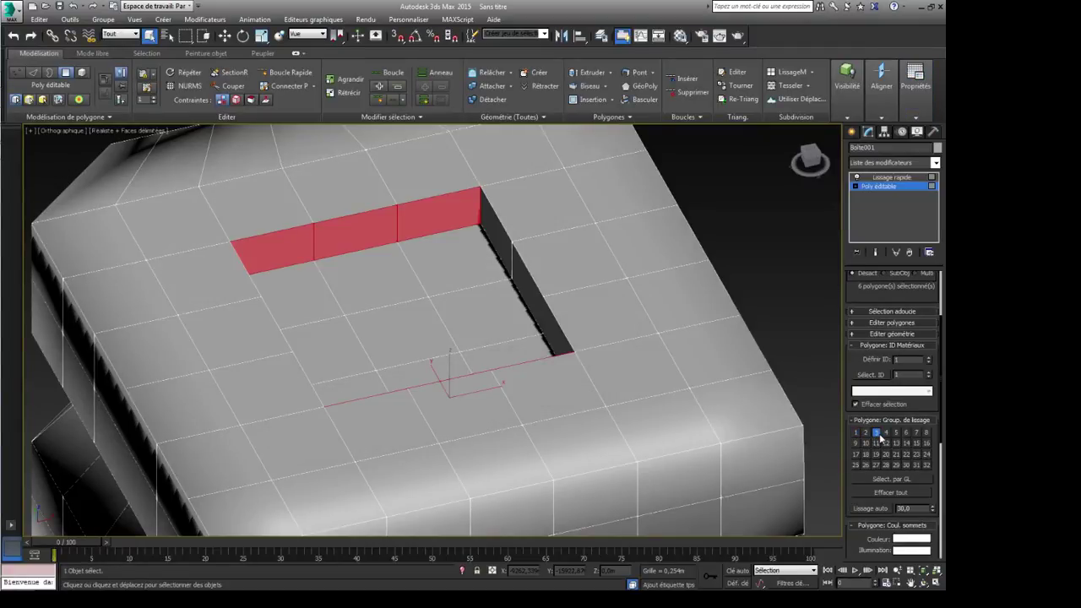
alt+middle_drag(501, 385, 439, 296)
Step: Select individual polygons on adjacent recess walls to compare their smoothing groups
click(396, 219)
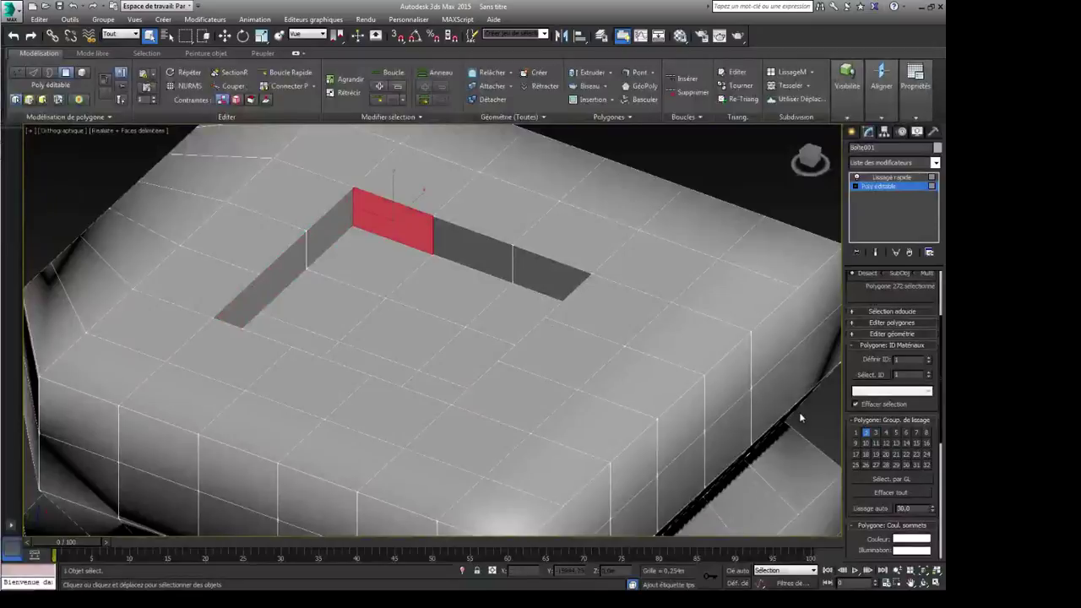
click(342, 228)
click(380, 222)
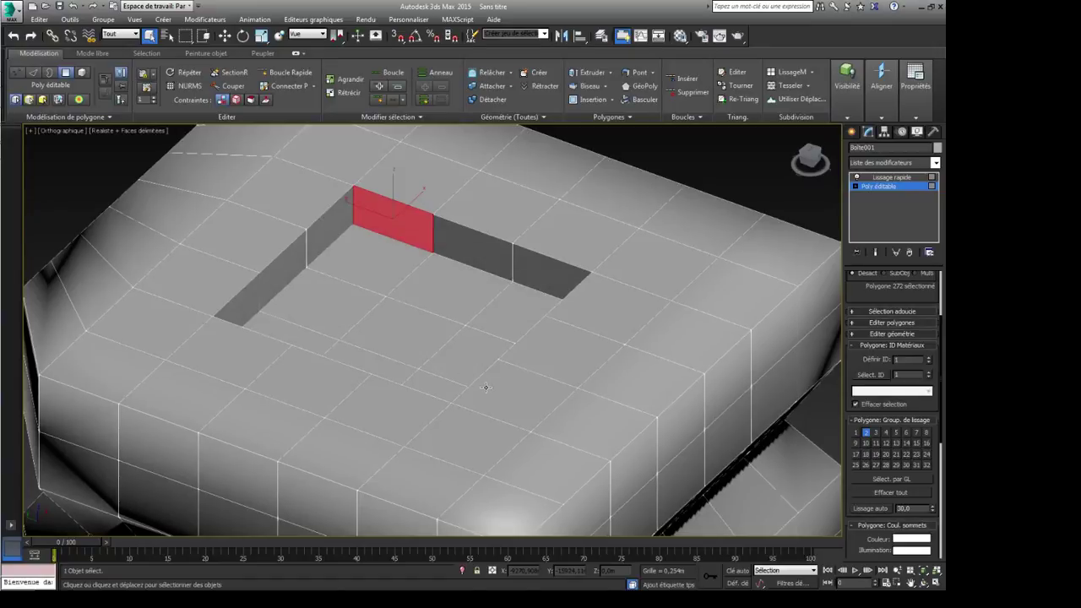
scroll(536, 353, down, 3)
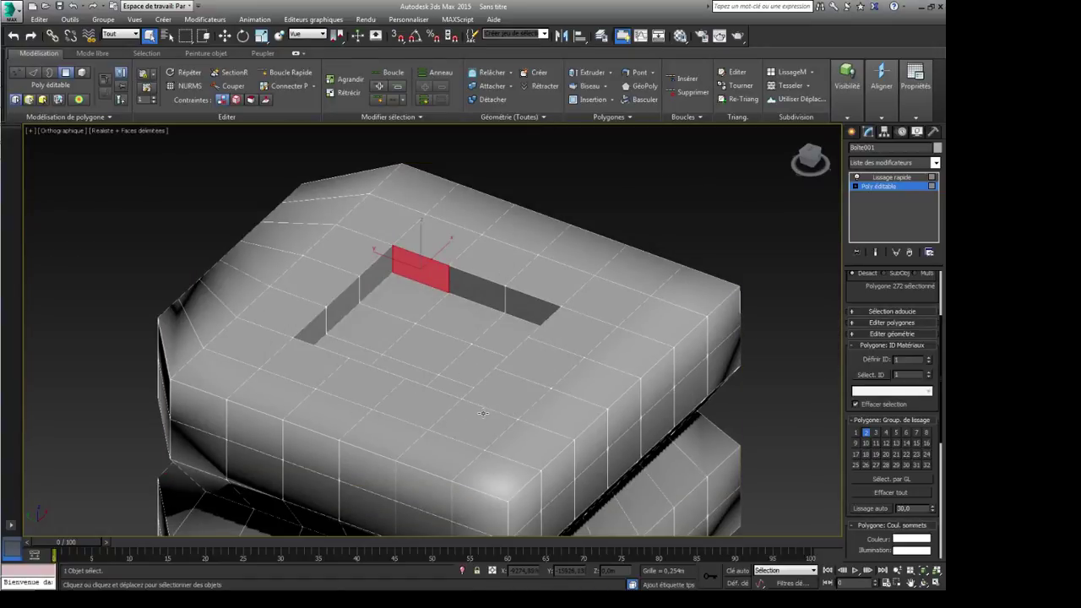
alt+middle_drag(482, 413, 490, 382)
Step: Return to the Lissage rapide level and examine the corners of the recess
click(906, 177)
alt+middle_drag(646, 429, 497, 374)
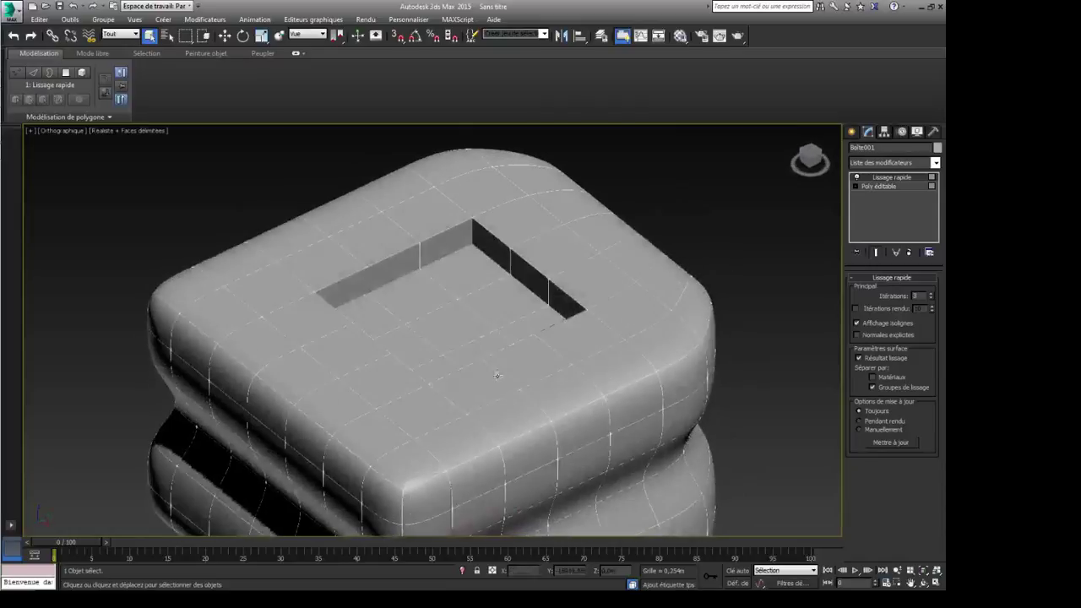
alt+middle_drag(335, 301, 455, 229)
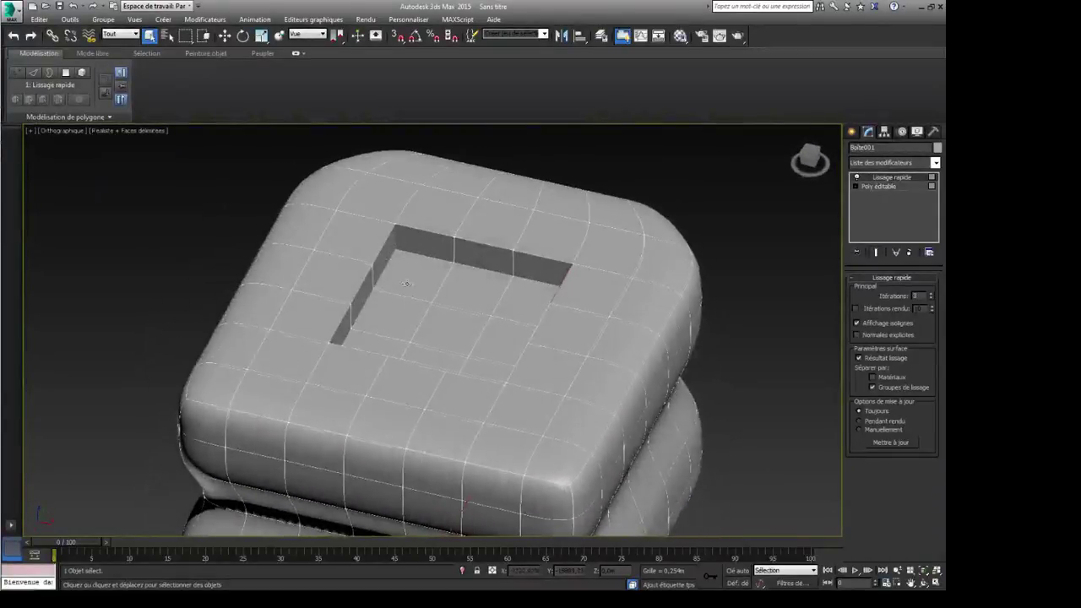
alt+middle_drag(406, 284, 411, 331)
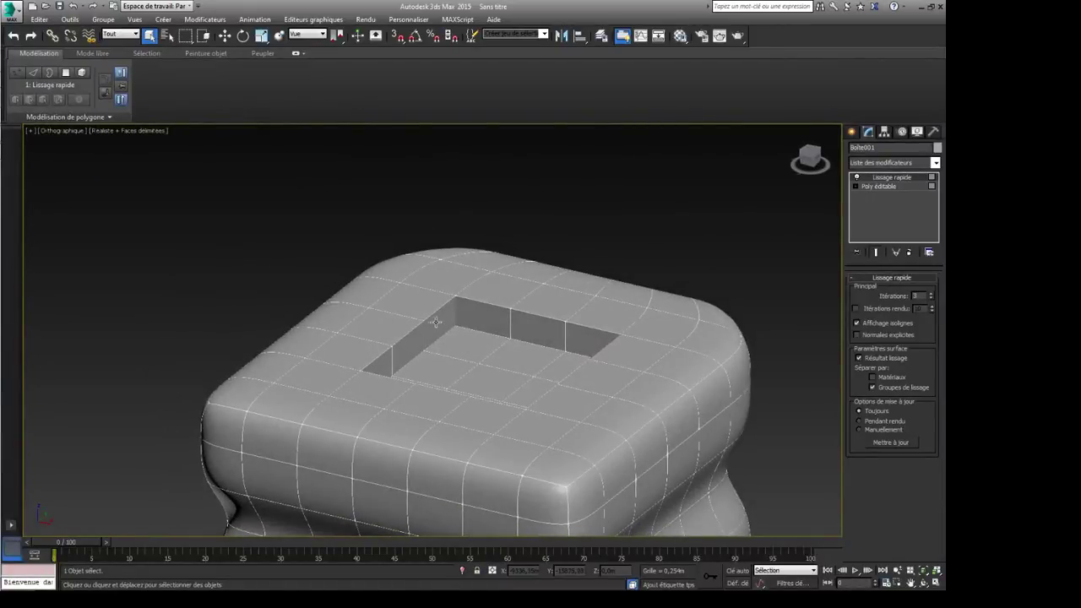
scroll(512, 374, up, 5)
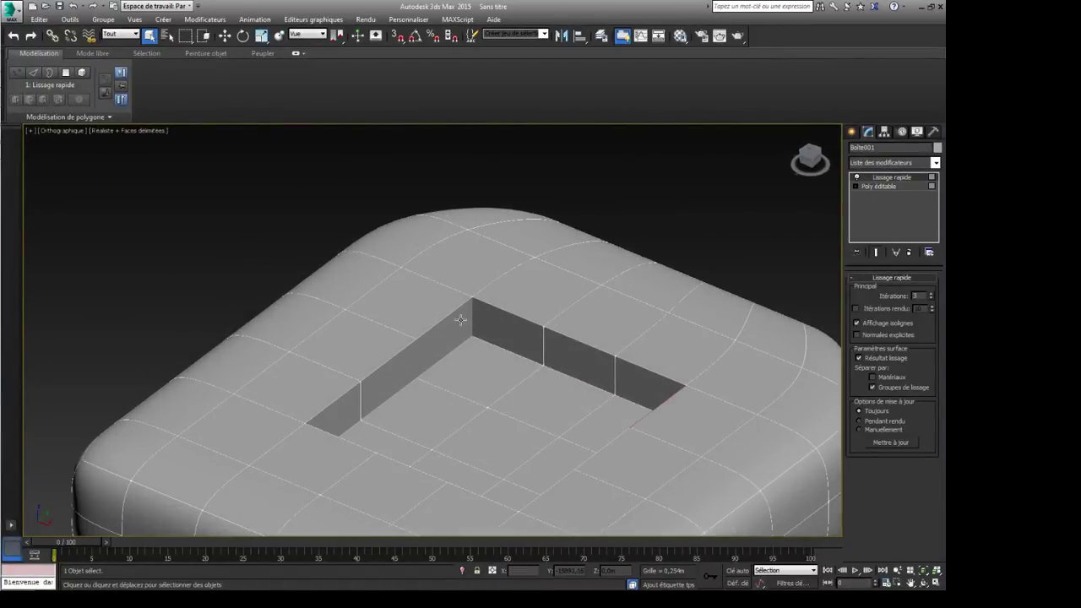
Step: On the Poly éditable base, select the two polygons meeting at one recess corner and apply Lissage sélectionné to them
click(871, 184)
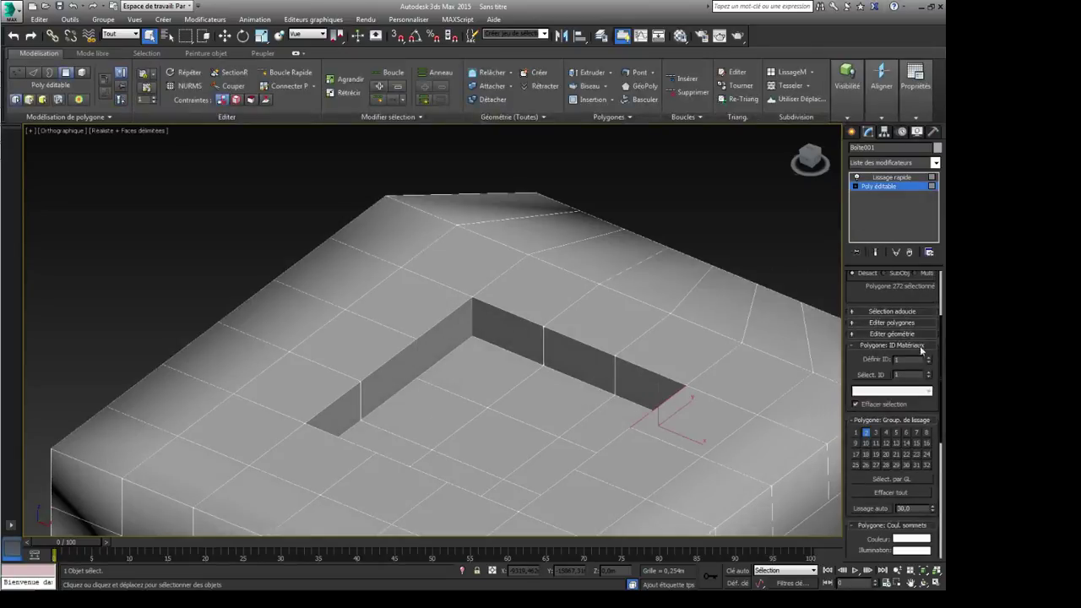
scroll(939, 302, up, 3)
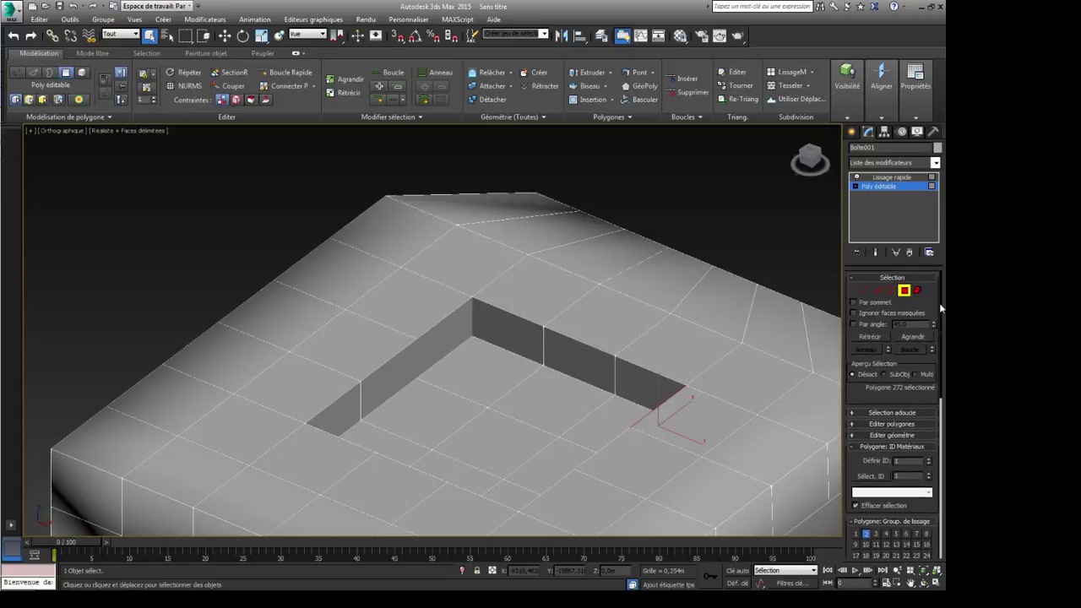
click(505, 338)
ctrl+click(434, 342)
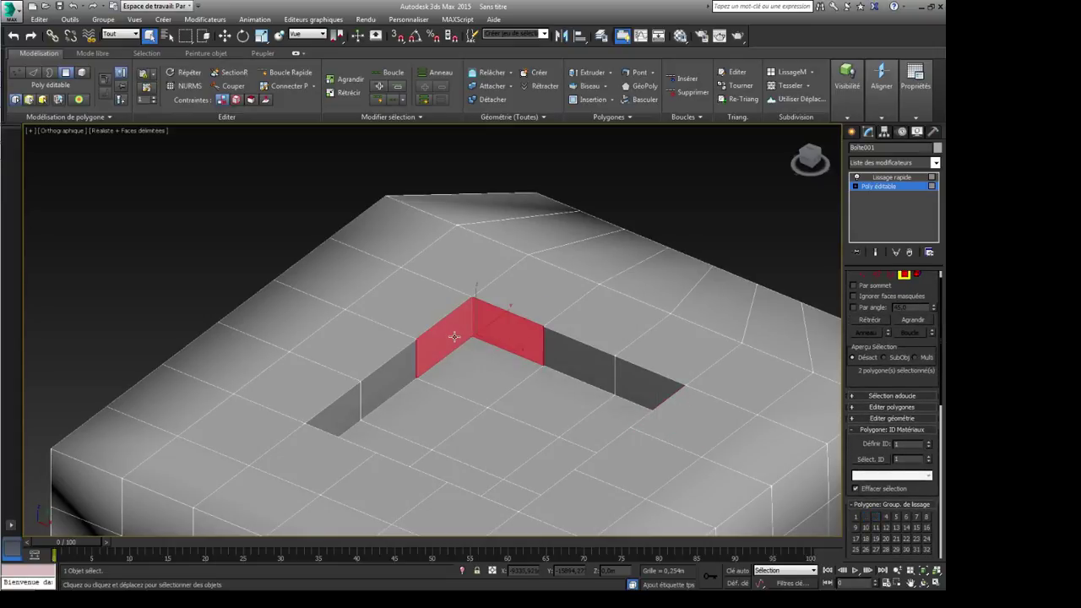
click(915, 80)
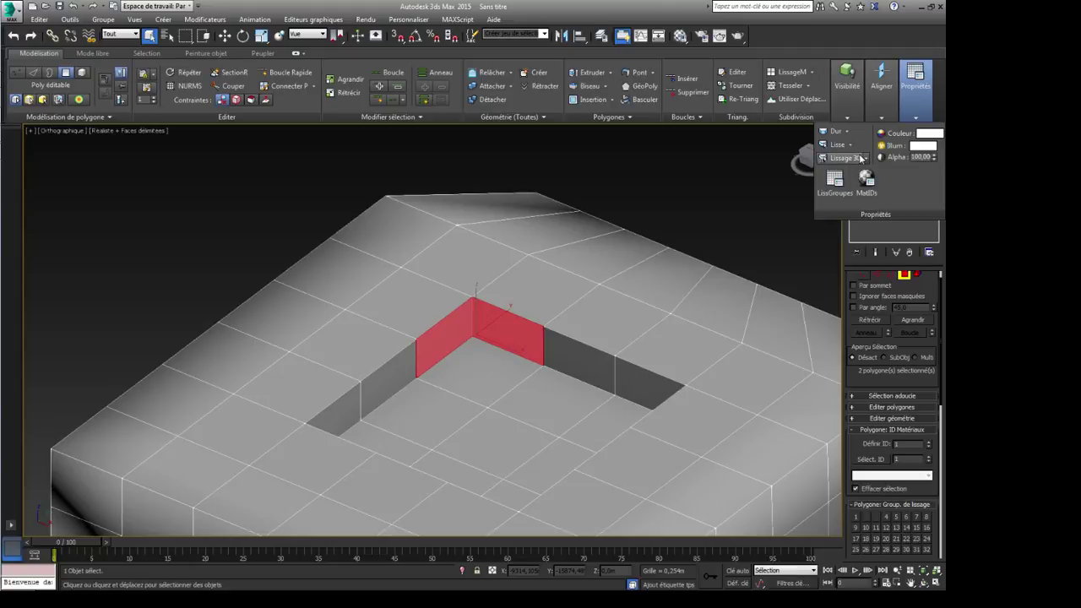
click(851, 145)
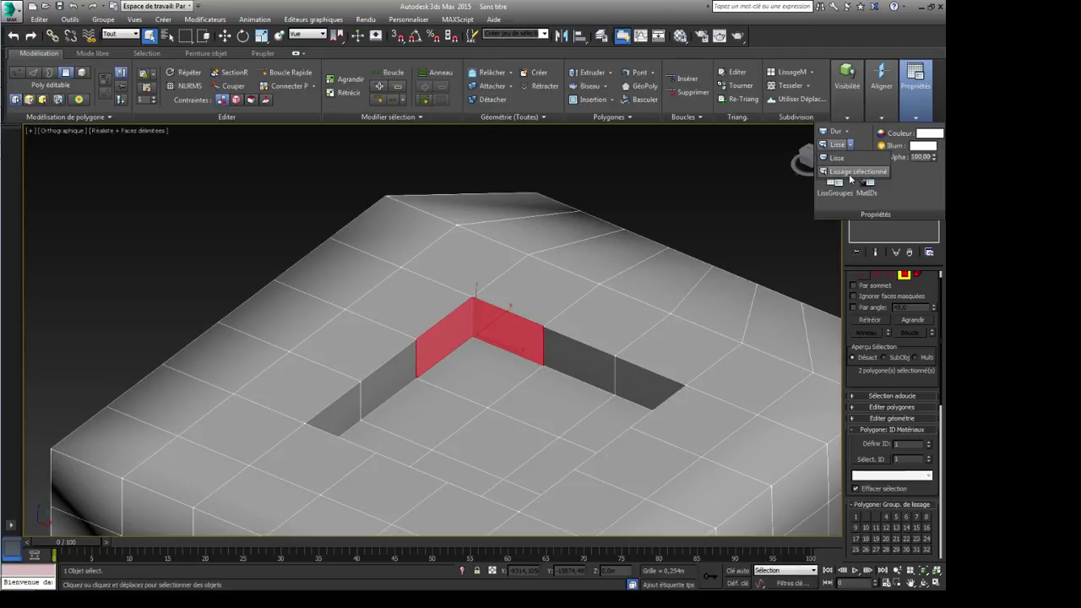
click(845, 174)
Step: Clear the polygon selection, return to the Lissage rapide level and compare the modified recess corner with its neighbour
scroll(646, 408, up, 2)
middle_drag(647, 408, 572, 388)
scroll(609, 384, down, 4)
click(625, 209)
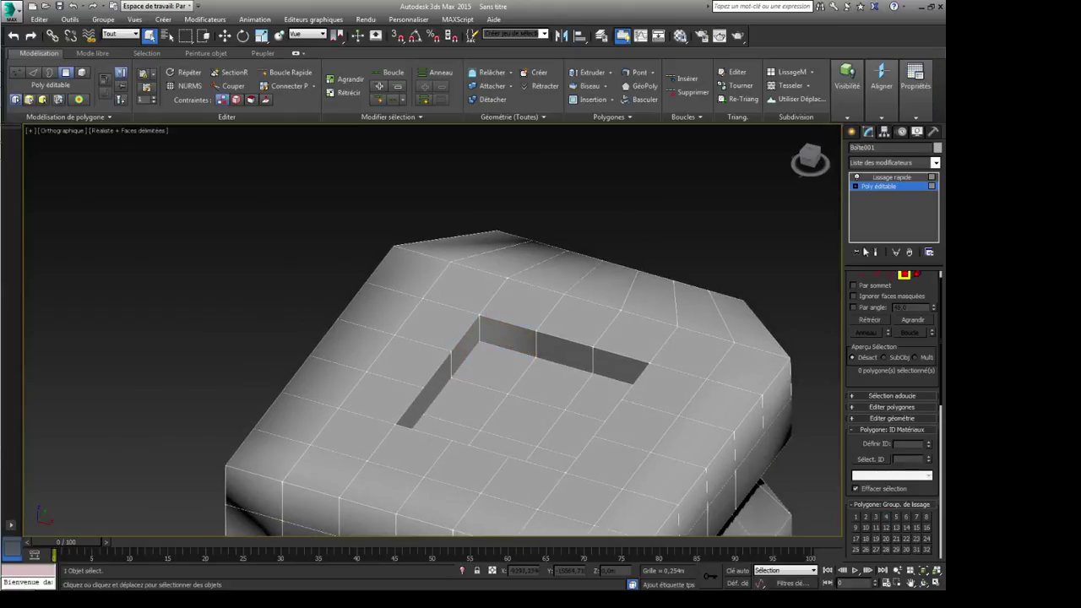
click(896, 179)
middle_drag(574, 457, 406, 350)
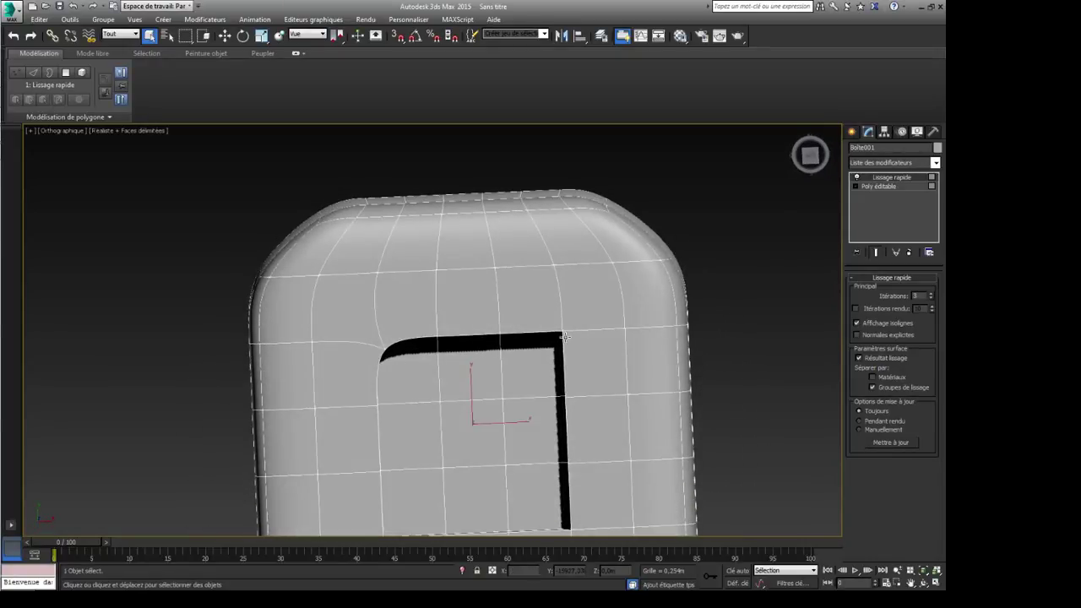
Step: Compare the recess corners at the Lissage rapide level with the same corners on the Poly éditable base
alt+middle_drag(557, 331, 476, 291)
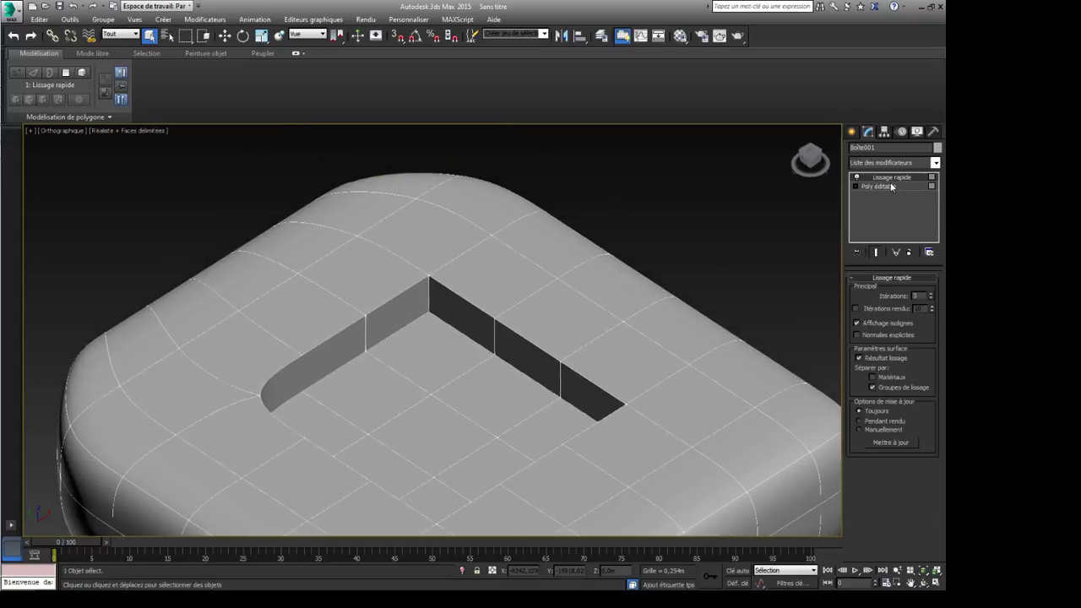
click(890, 186)
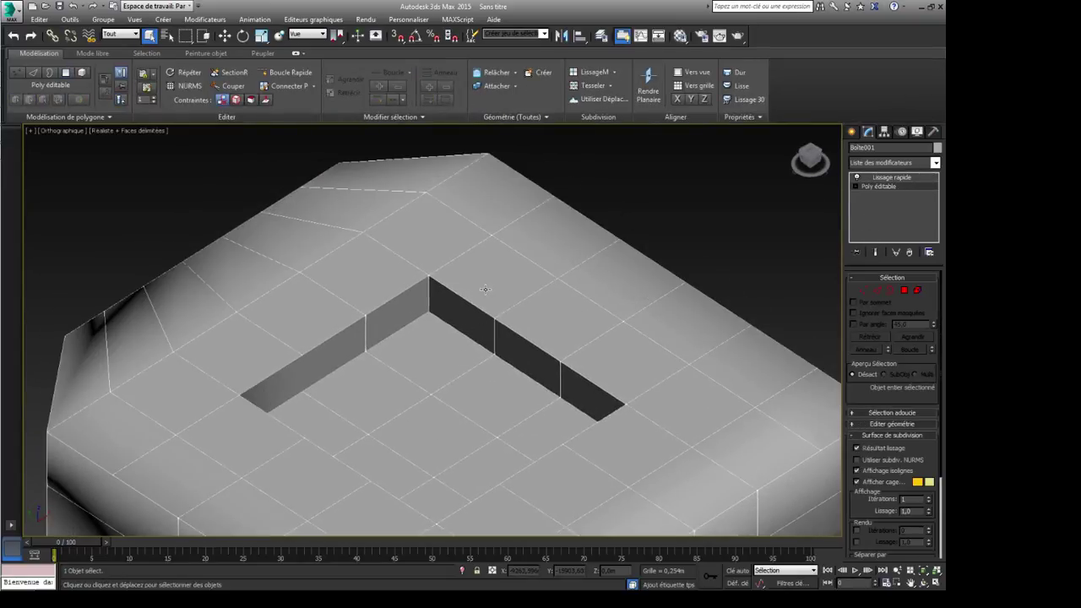
click(485, 289)
click(890, 186)
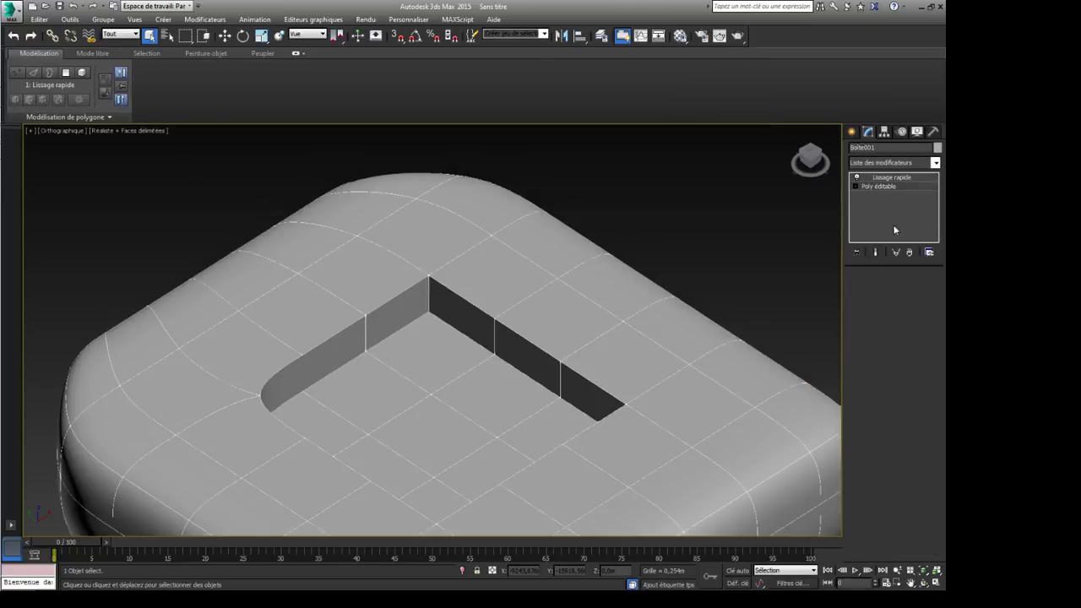
click(907, 289)
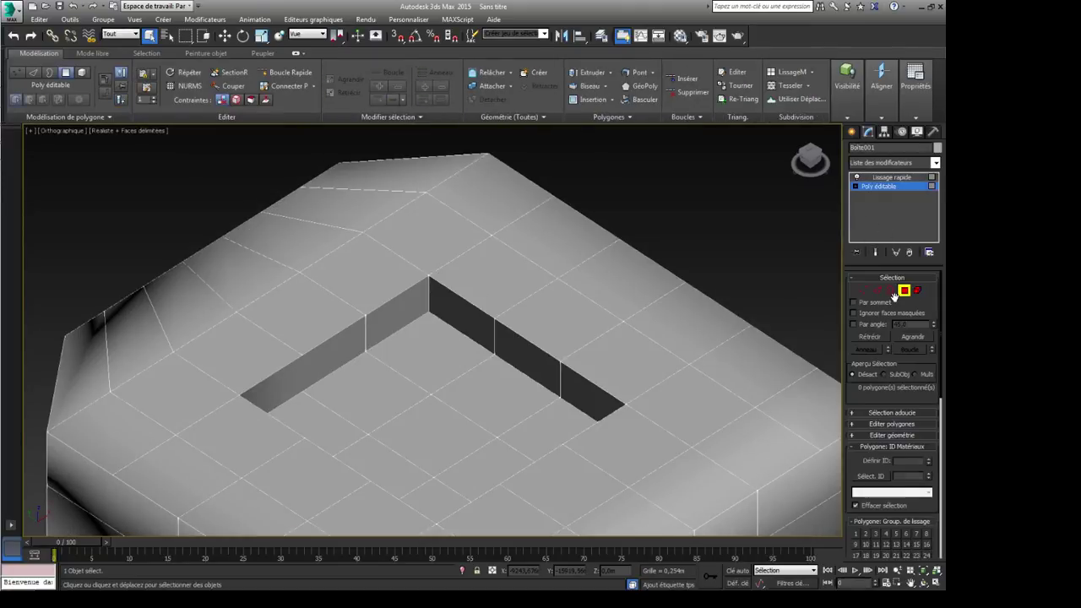
alt+middle_drag(532, 354, 494, 384)
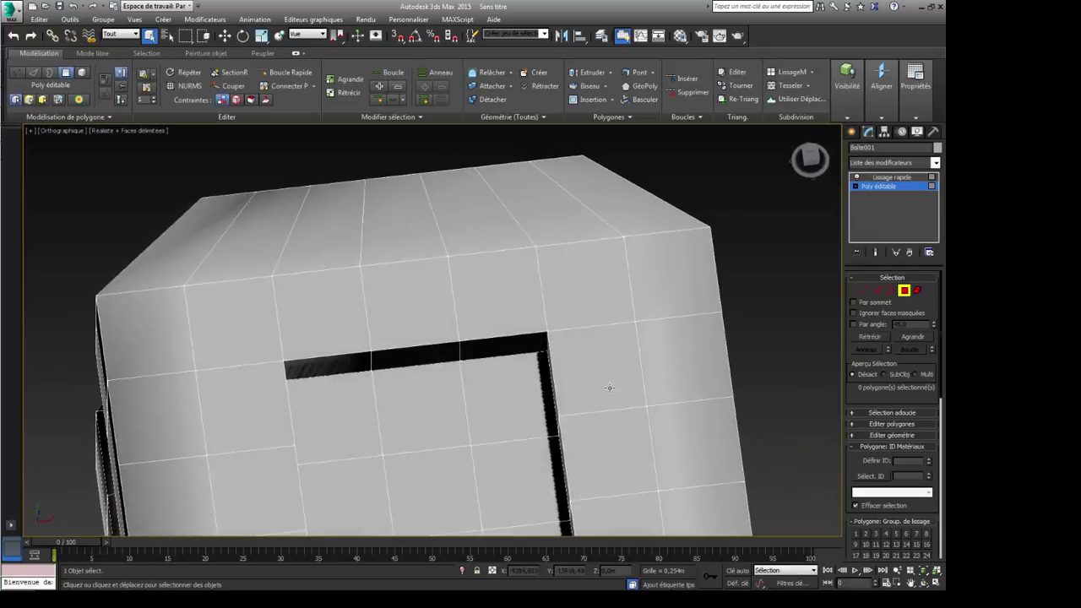
alt+middle_drag(608, 388, 509, 369)
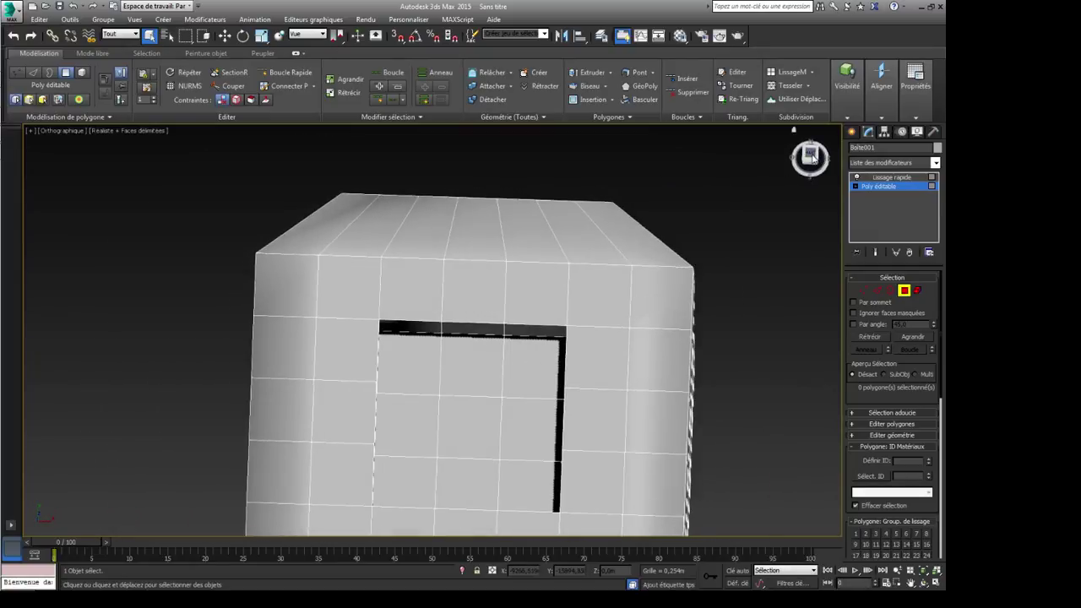
Step: Show the box in the Top view and set the Poly éditable to edge selection
click(811, 155)
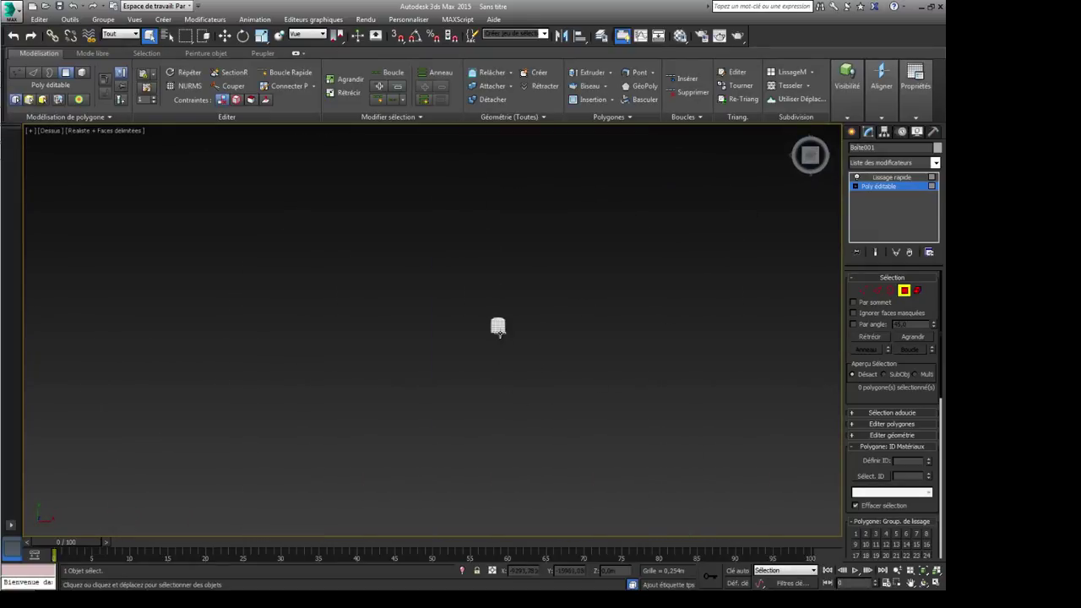
scroll(502, 333, up, 15)
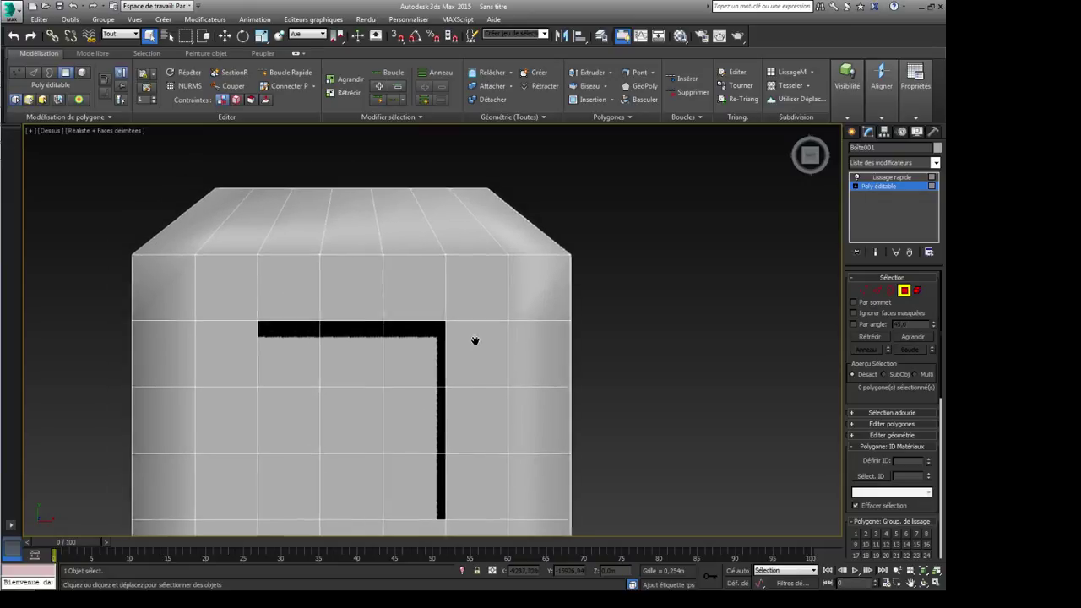
mouse_move(475, 341)
middle_down()
mouse_move(486, 341)
mouse_move(472, 326)
middle_up()
click(878, 290)
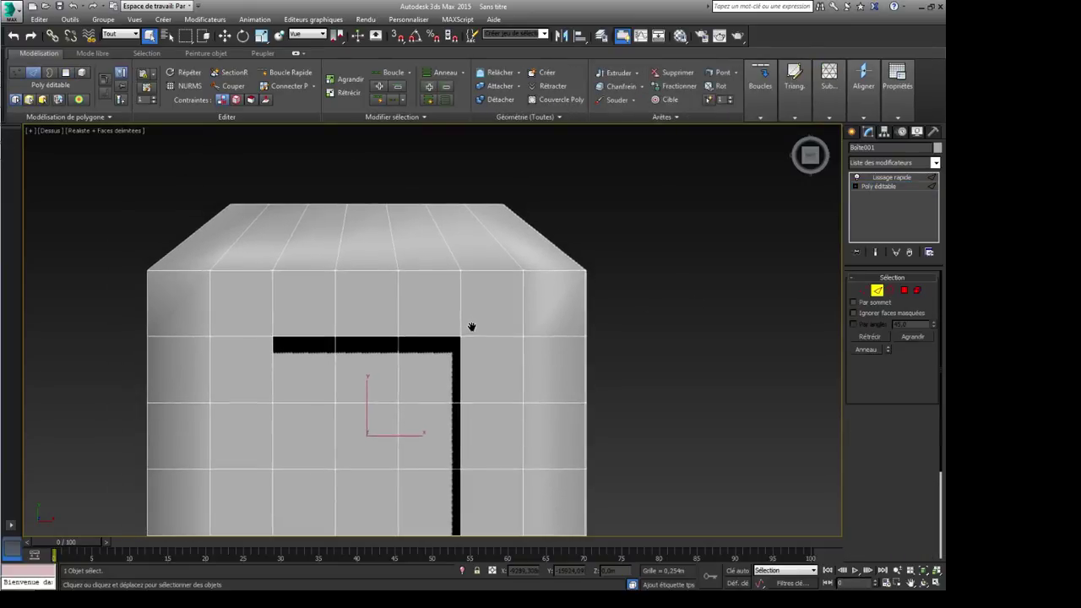
Step: Box-select the row of lengthwise edges between the box's end slope and the recess
drag(690, 302, 626, 296)
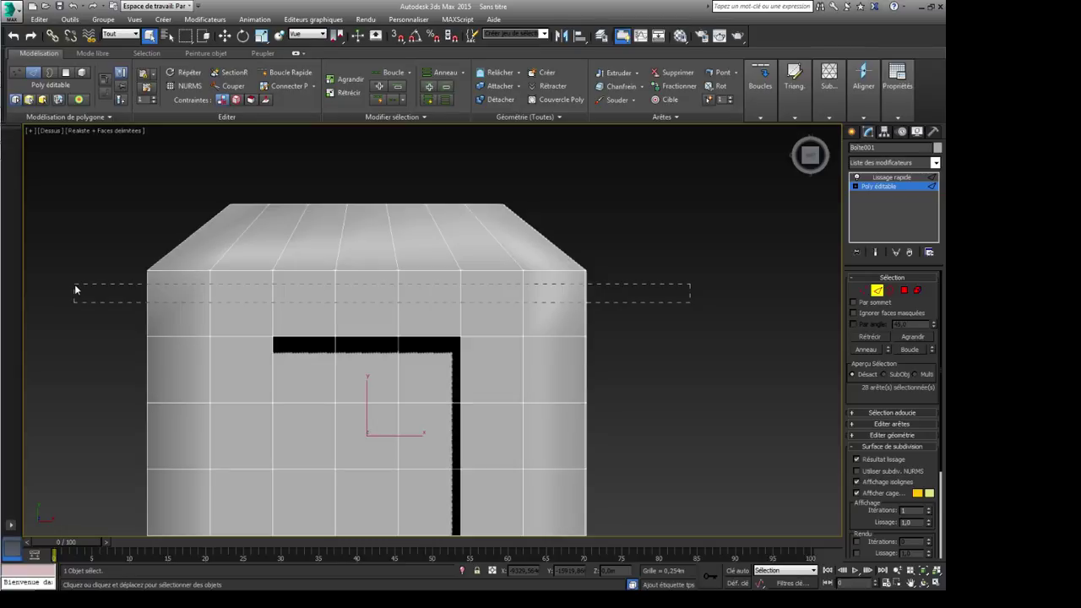
drag(74, 284, 75, 286)
middle_drag(335, 407, 299, 319)
scroll(320, 361, down, 2)
scroll(415, 329, up, 2)
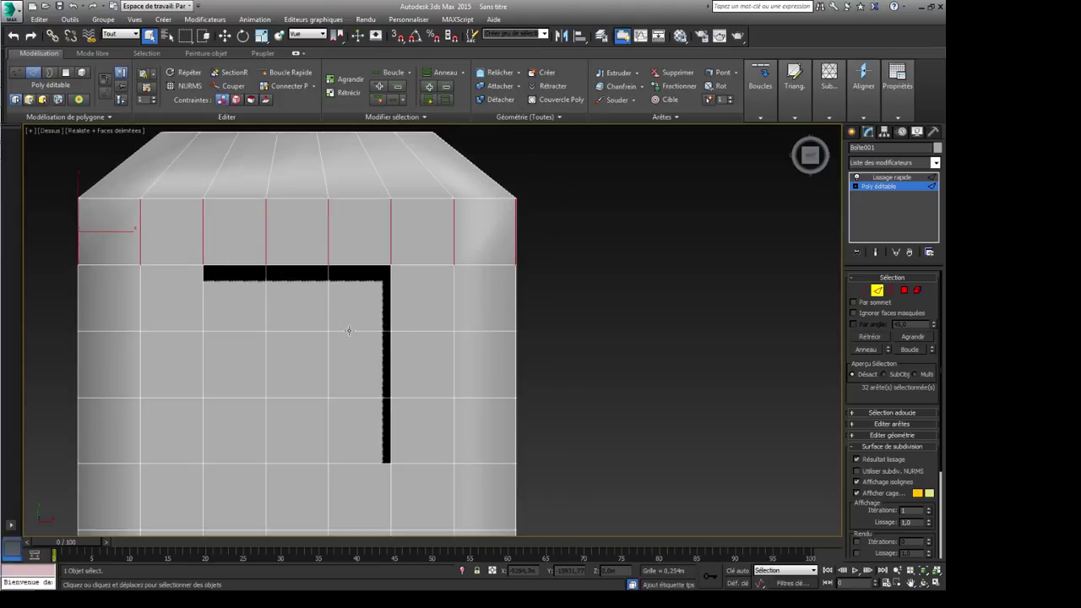
Step: Select the ring of crosswise edges in the column that ends at the recess's long side wall
click(349, 330)
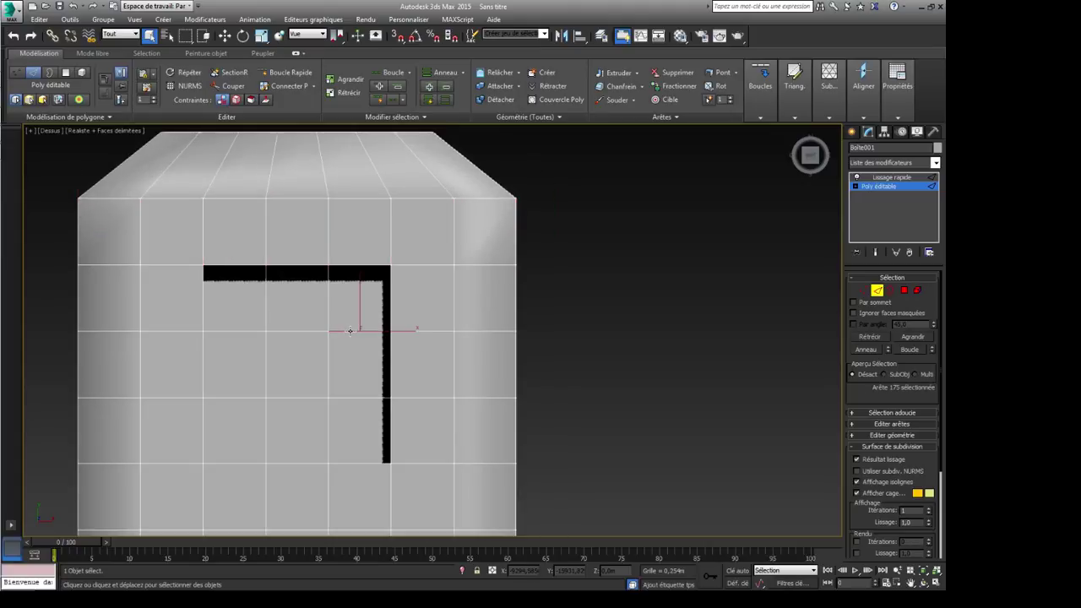
shift+click(348, 398)
click(348, 397)
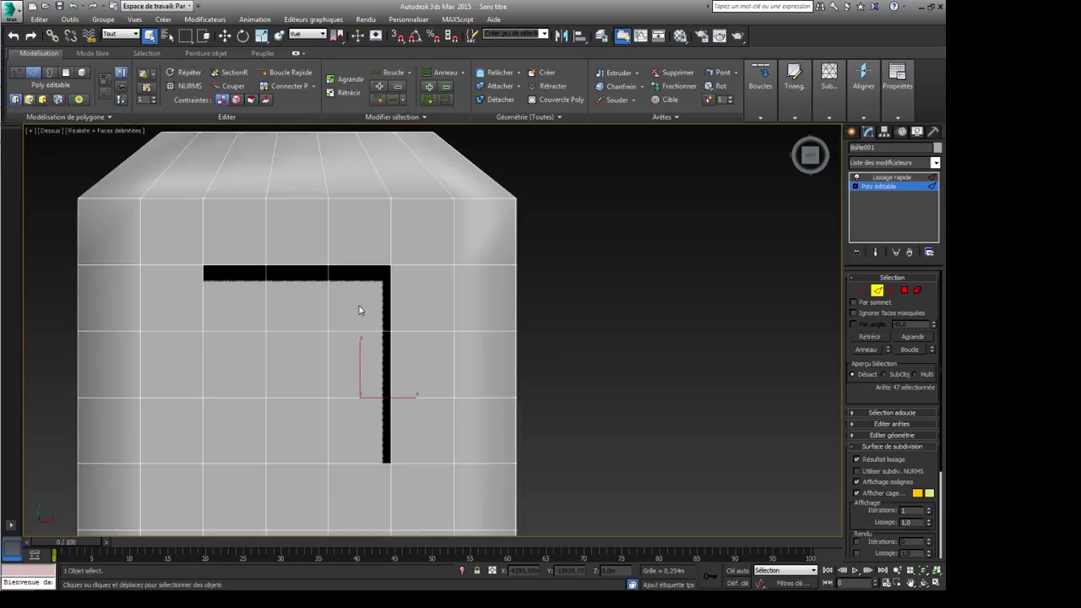
click(343, 398)
shift+click(347, 329)
middle_drag(386, 392, 424, 358)
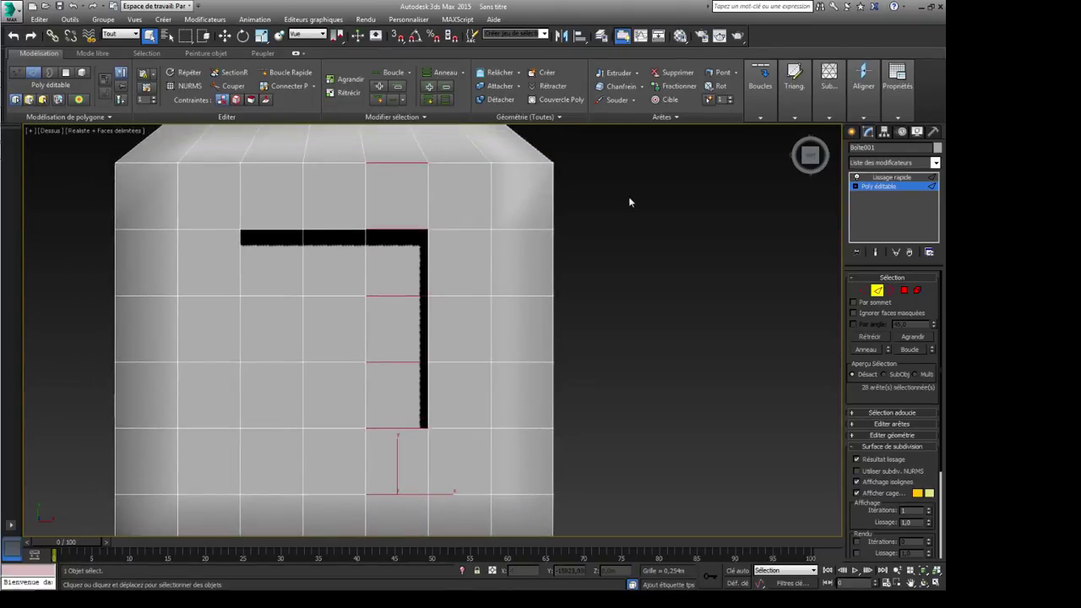
Step: Connect the selected edges with one new edge loop and slide the loop close to the recess's side wall
click(770, 88)
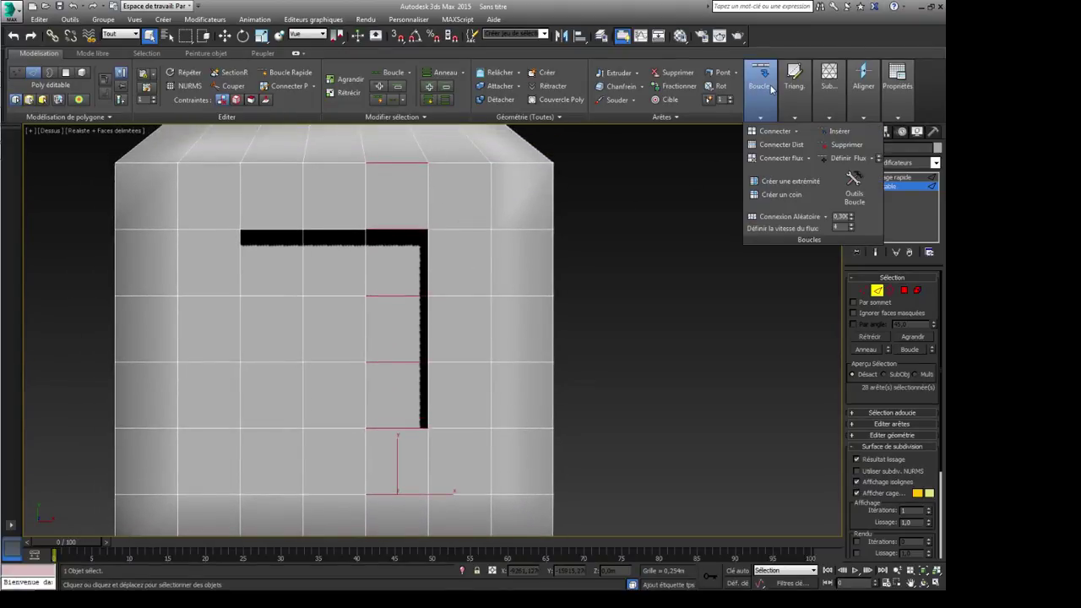
click(796, 132)
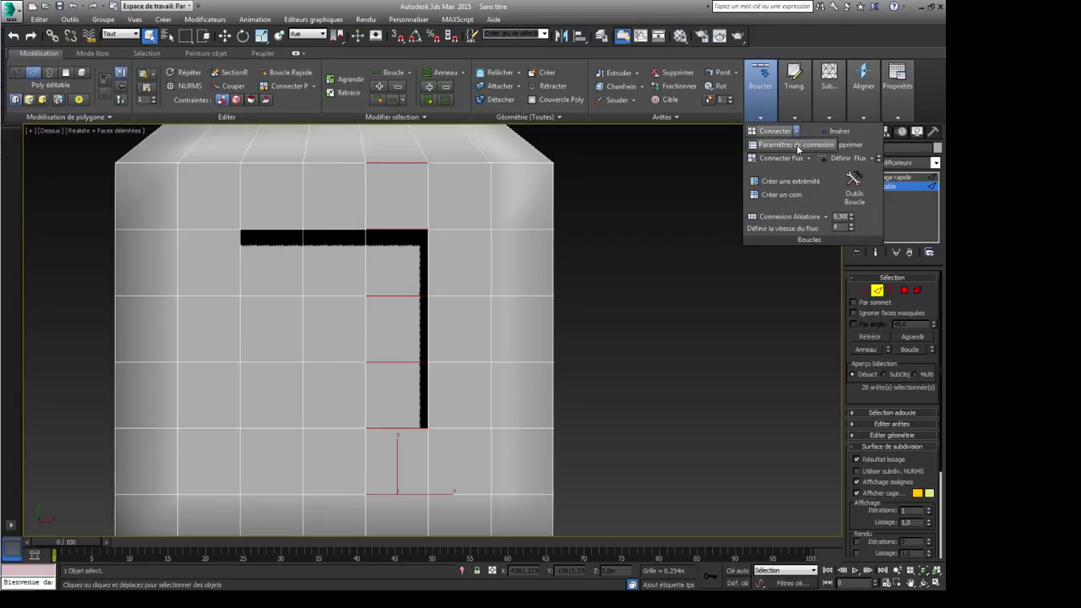
click(796, 145)
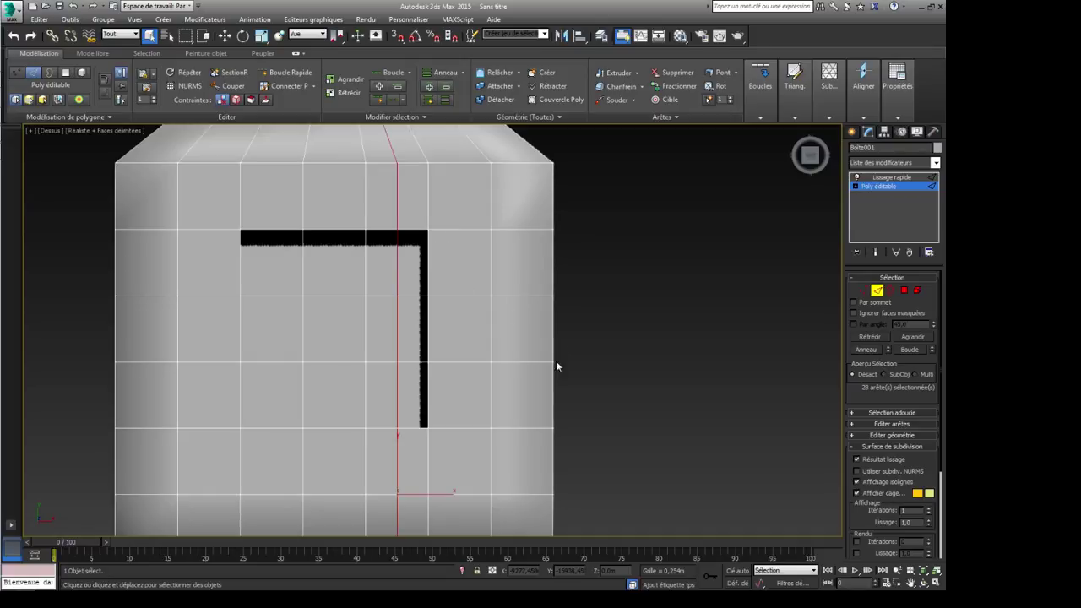
alt+middle_drag(553, 423, 552, 391)
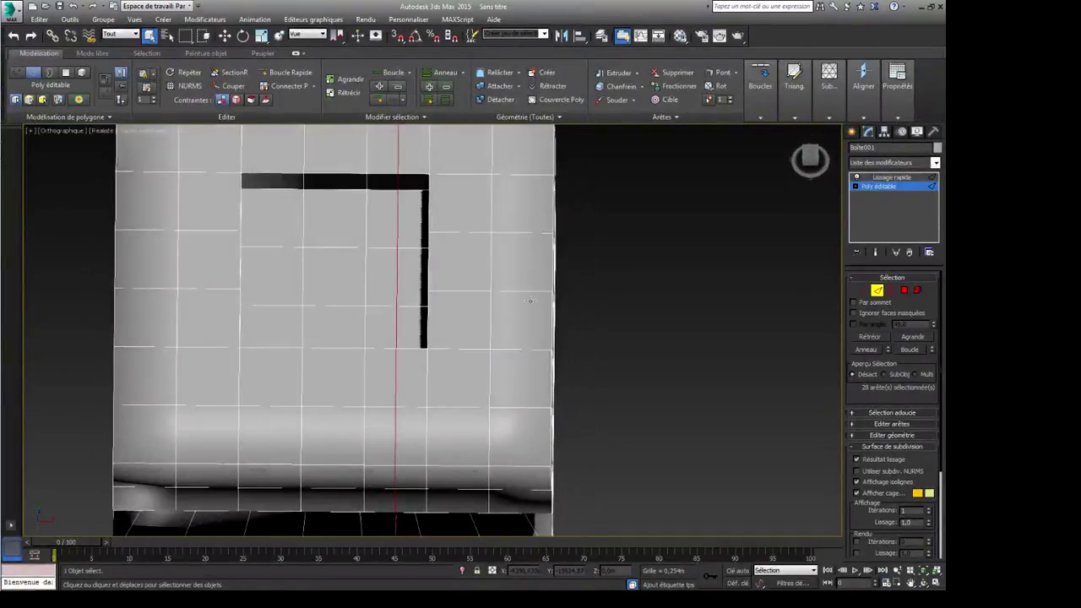
alt+middle_drag(514, 314, 535, 353)
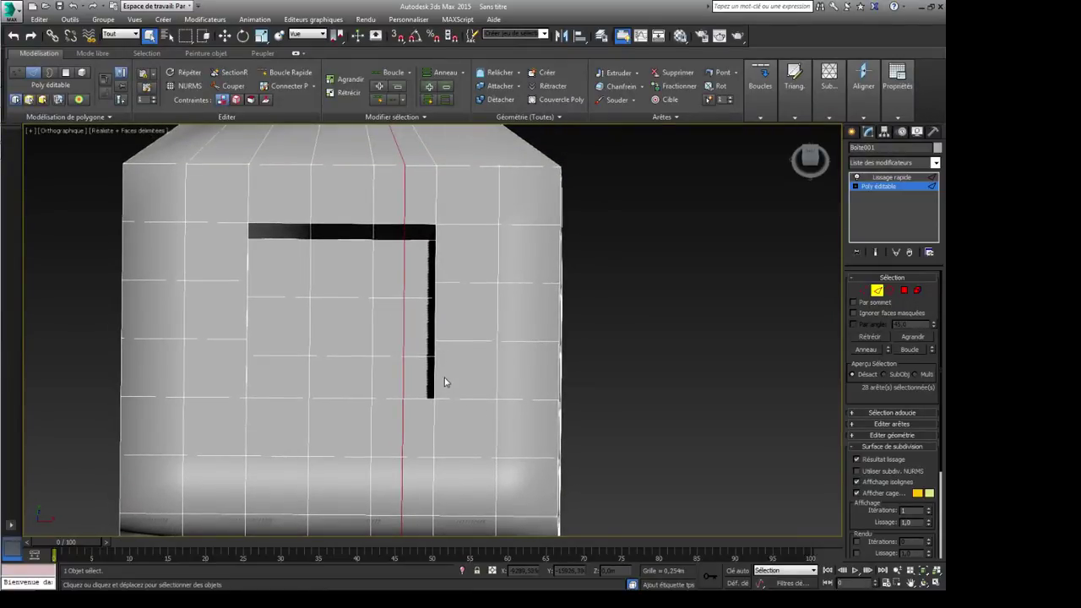
drag(441, 369, 428, 231)
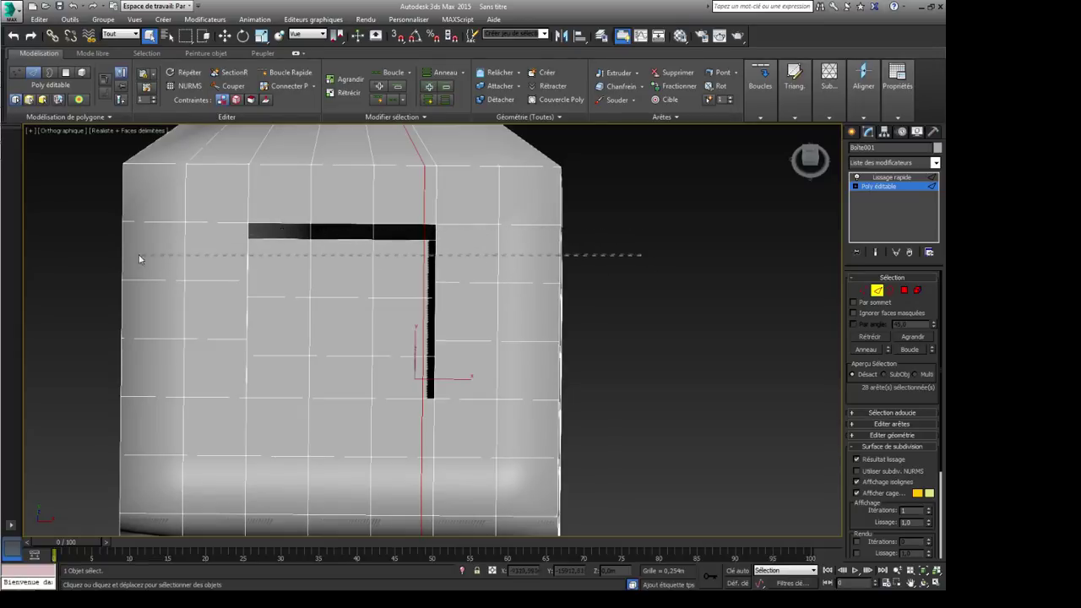
Step: Using the Left view, select the ring of edges around the box in the first row inside the recess's end wall
click(76, 251)
alt+middle_drag(76, 251, 705, 228)
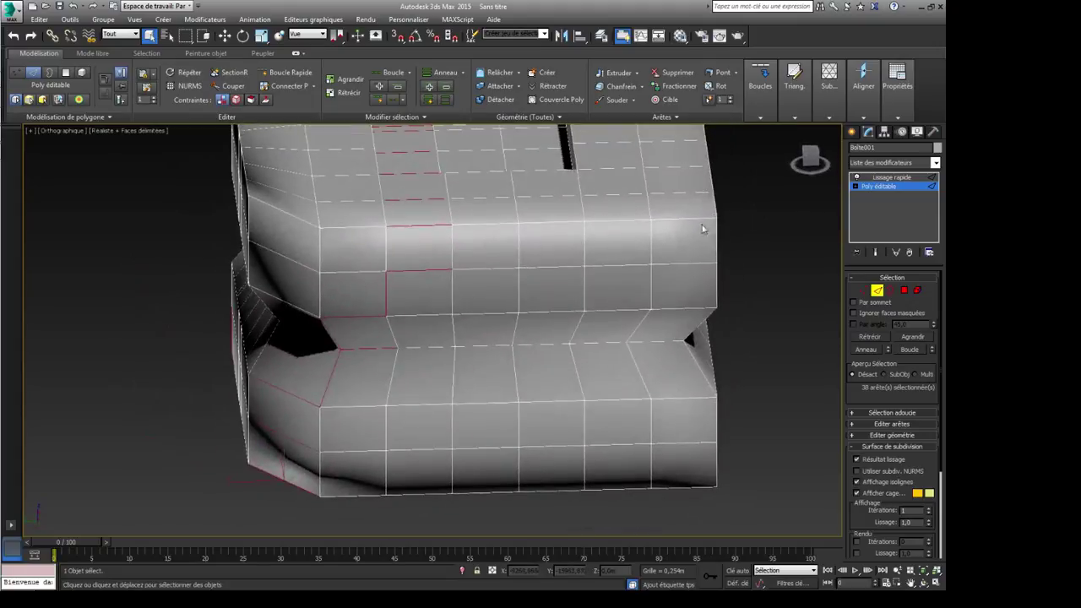
key(l)
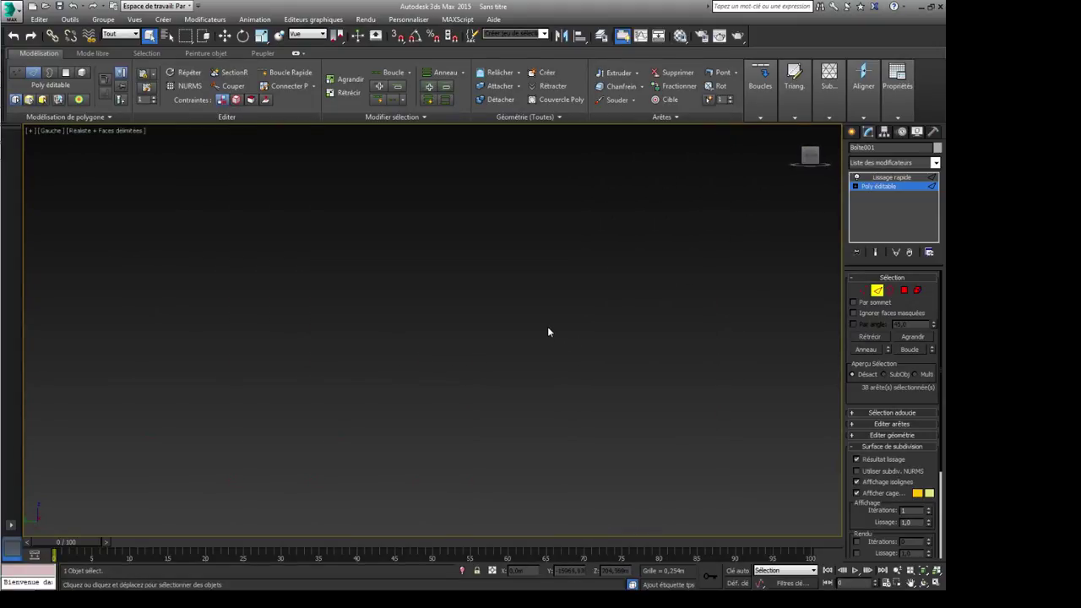
middle_drag(465, 310, 465, 343)
scroll(465, 344, up, 3)
middle_drag(461, 414, 457, 372)
scroll(457, 372, up, 7)
scroll(431, 330, up, 3)
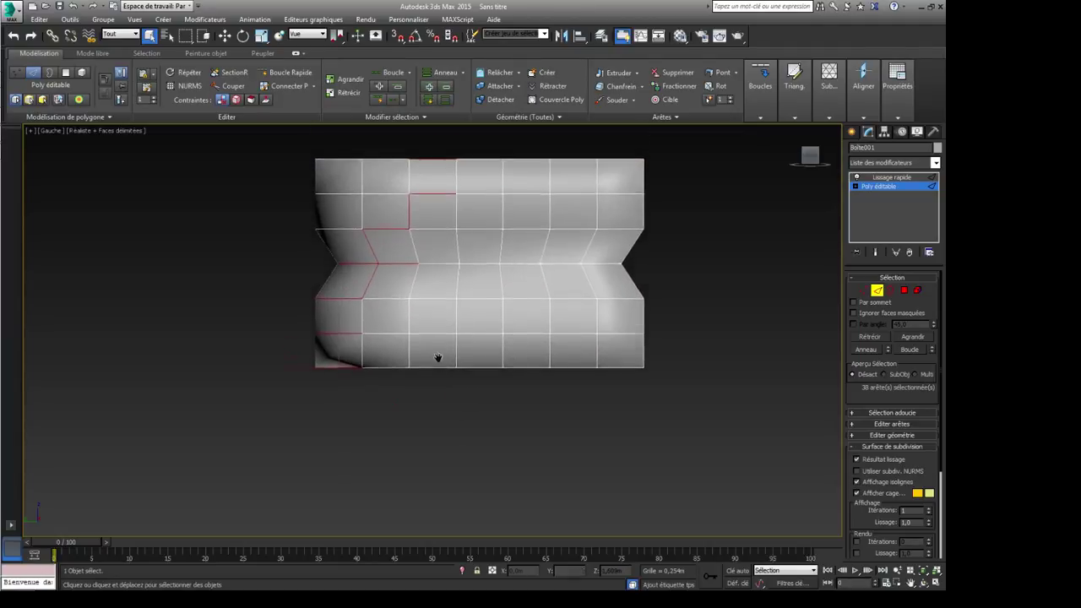
middle_drag(437, 358, 402, 390)
drag(397, 182, 397, 169)
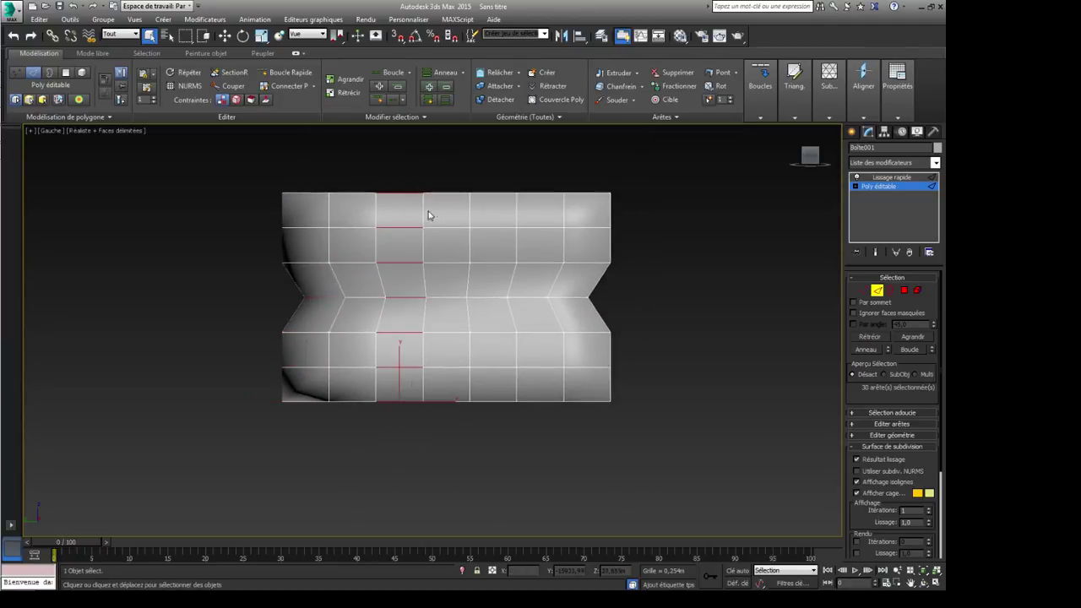
Step: Connect the selected ring with a new edge loop close to the recess's end wall and examine the corner
alt+middle_drag(430, 214, 381, 306)
scroll(381, 307, up, 3)
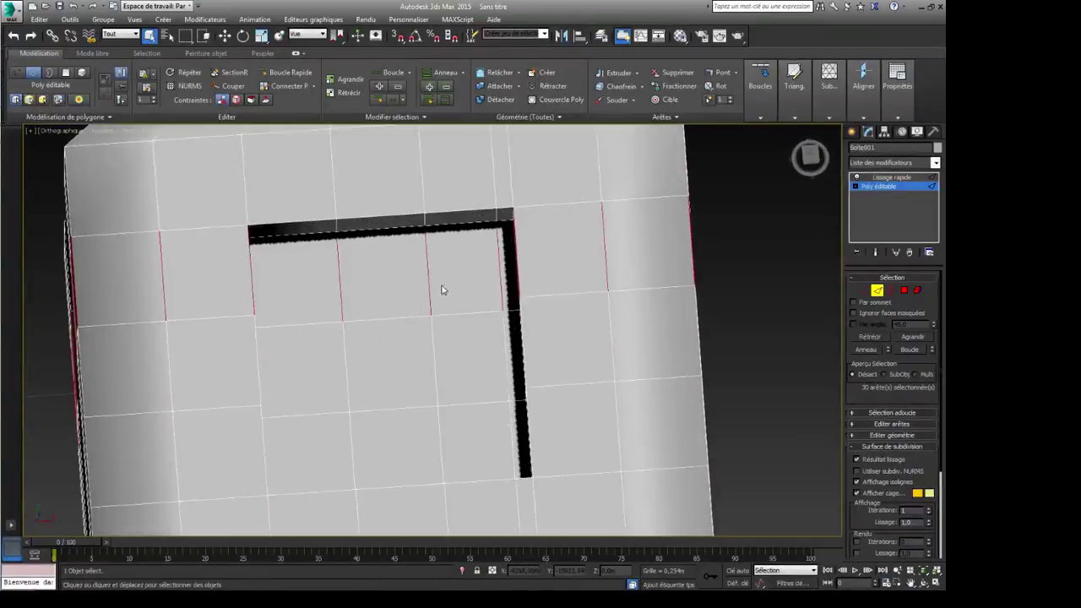
alt+middle_drag(442, 285, 473, 279)
click(760, 118)
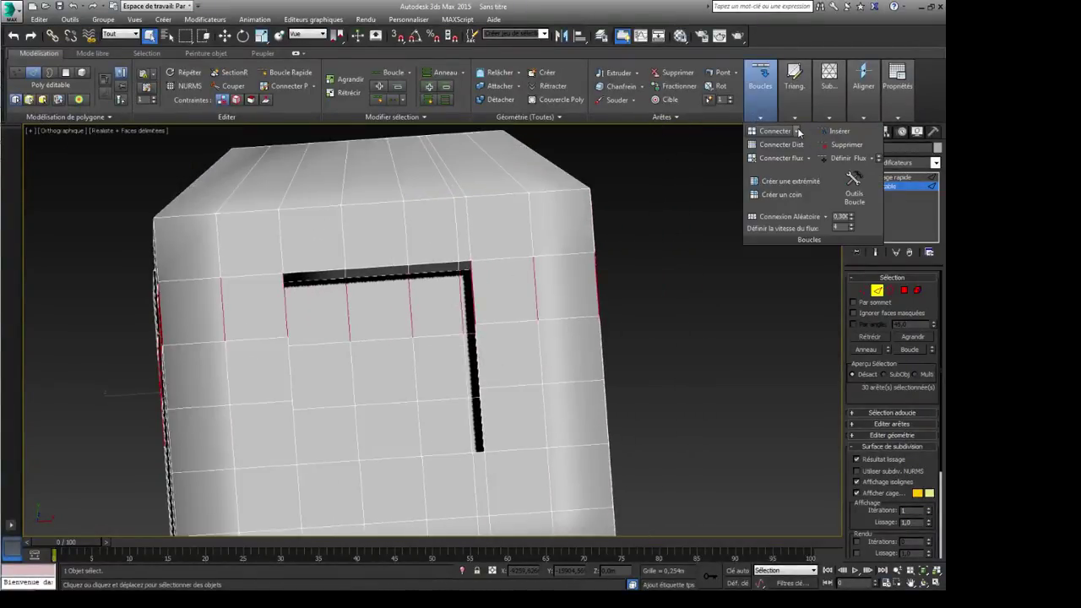
click(775, 131)
alt+middle_drag(667, 280, 483, 212)
scroll(459, 222, up, 5)
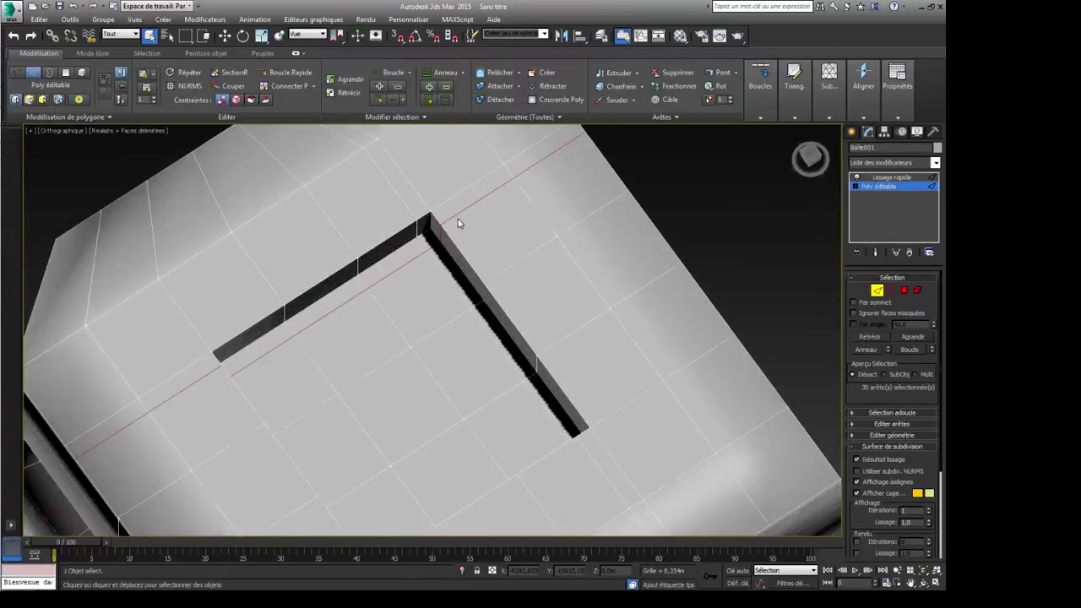
alt+middle_drag(473, 258, 439, 255)
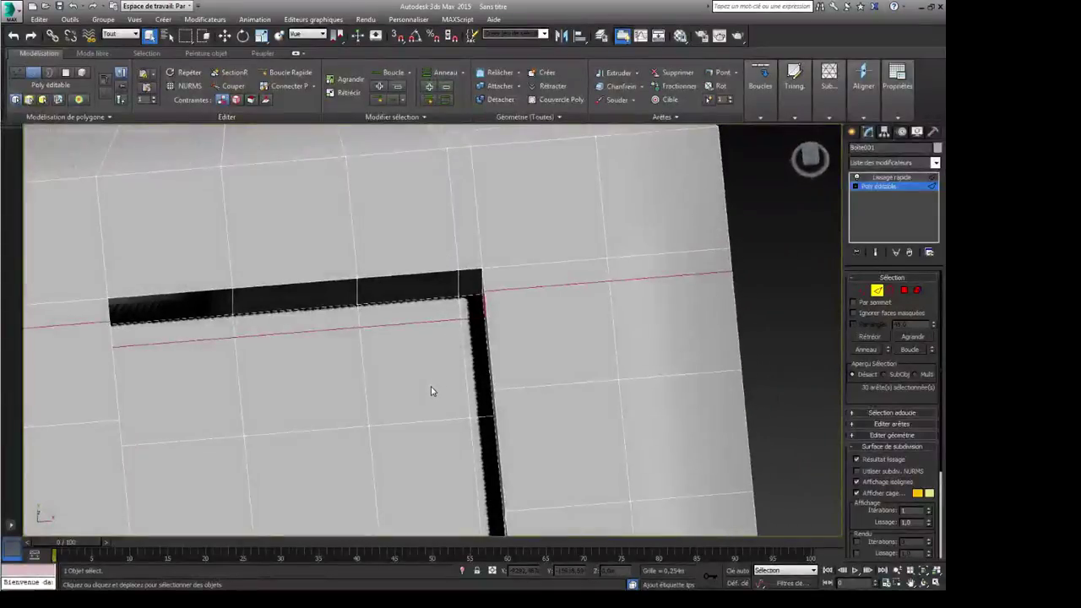
alt+middle_drag(439, 381, 437, 290)
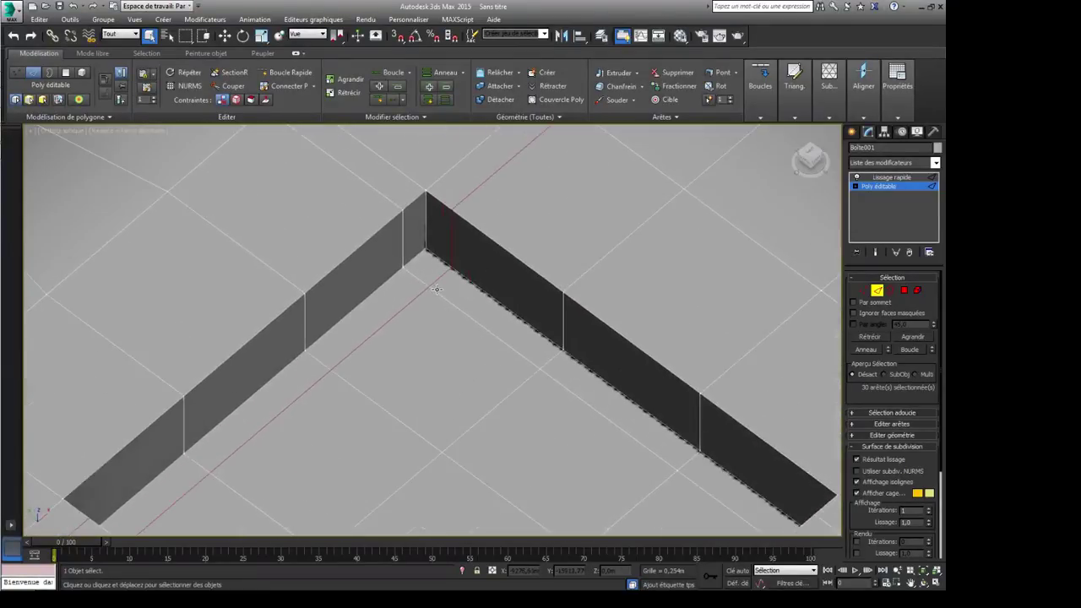
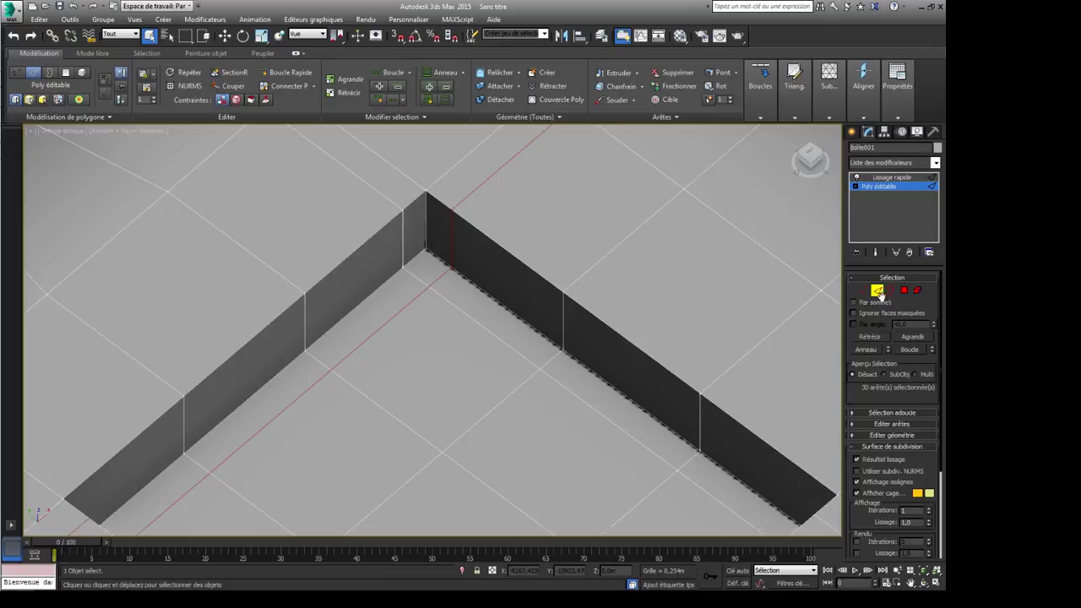
Step: Select the two narrow polygons meeting at the recess corner and apply Lissage sélectionné to them
click(902, 292)
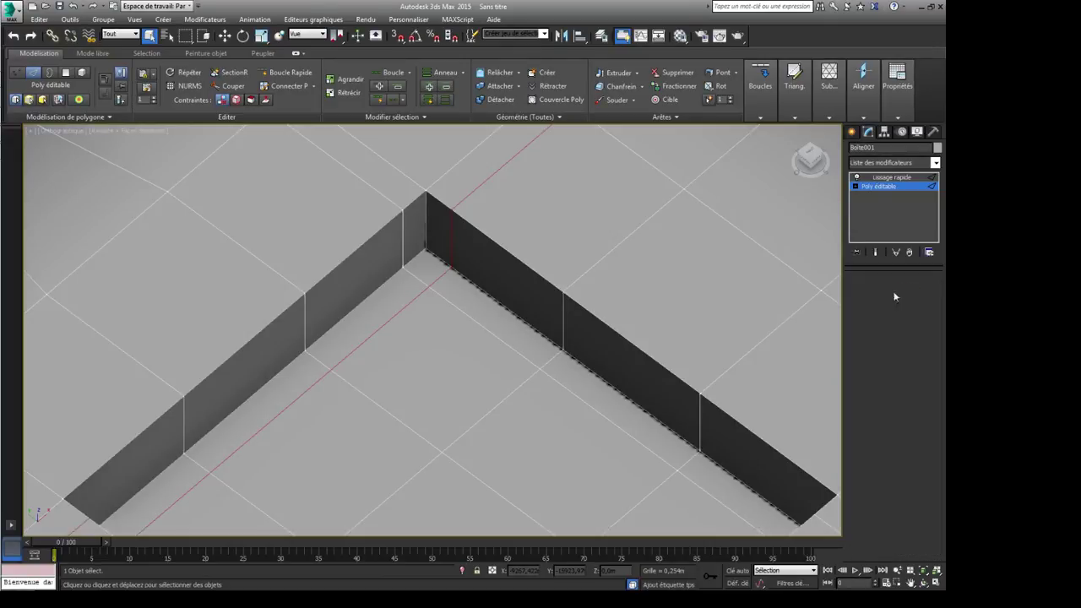
click(429, 228)
ctrl+click(418, 224)
mouse_move(918, 100)
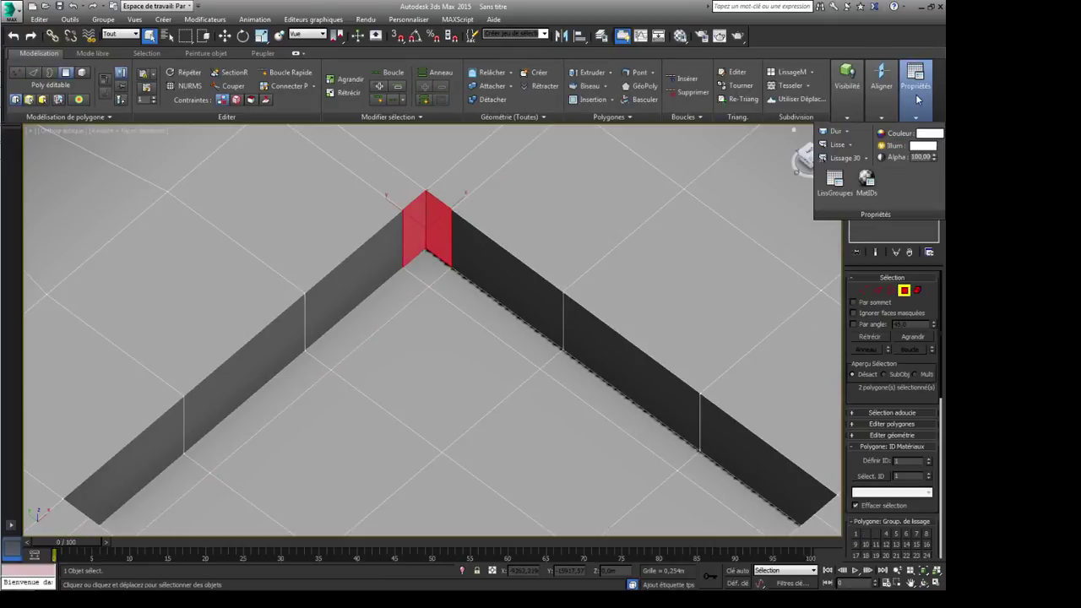
click(851, 145)
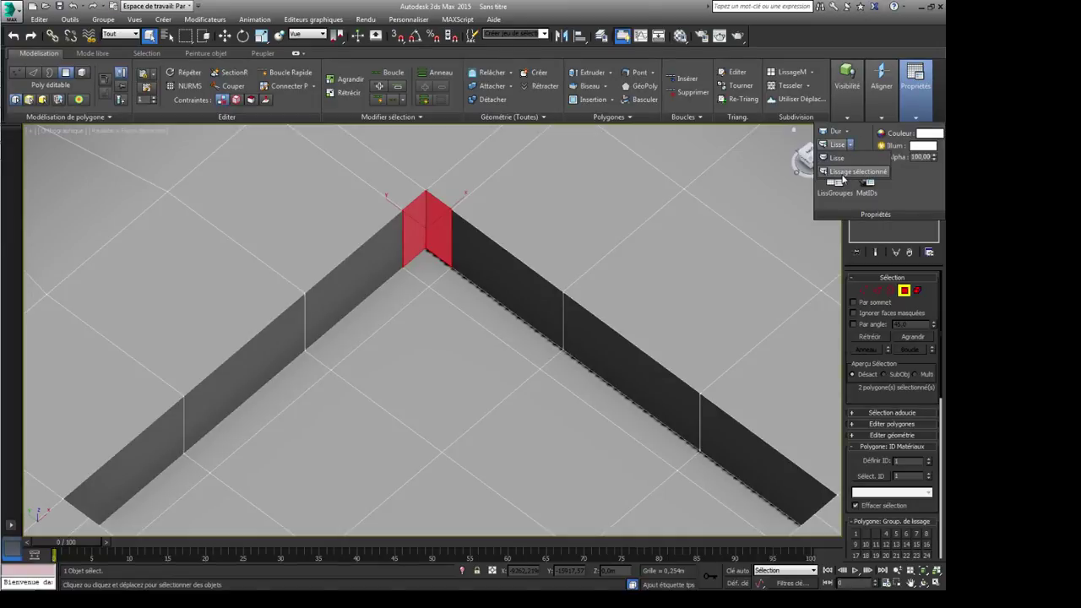
click(837, 172)
Step: Select the side-wall polygon beside the recess corner and examine the corner's rounding and shading under Lissage rapide
alt+middle_drag(642, 319, 644, 344)
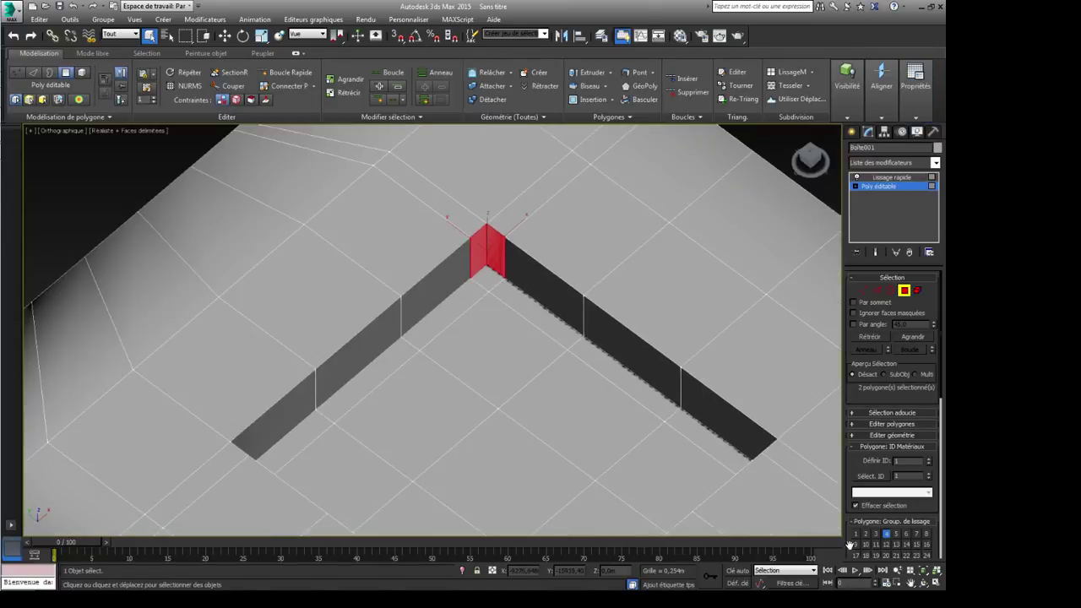
click(532, 277)
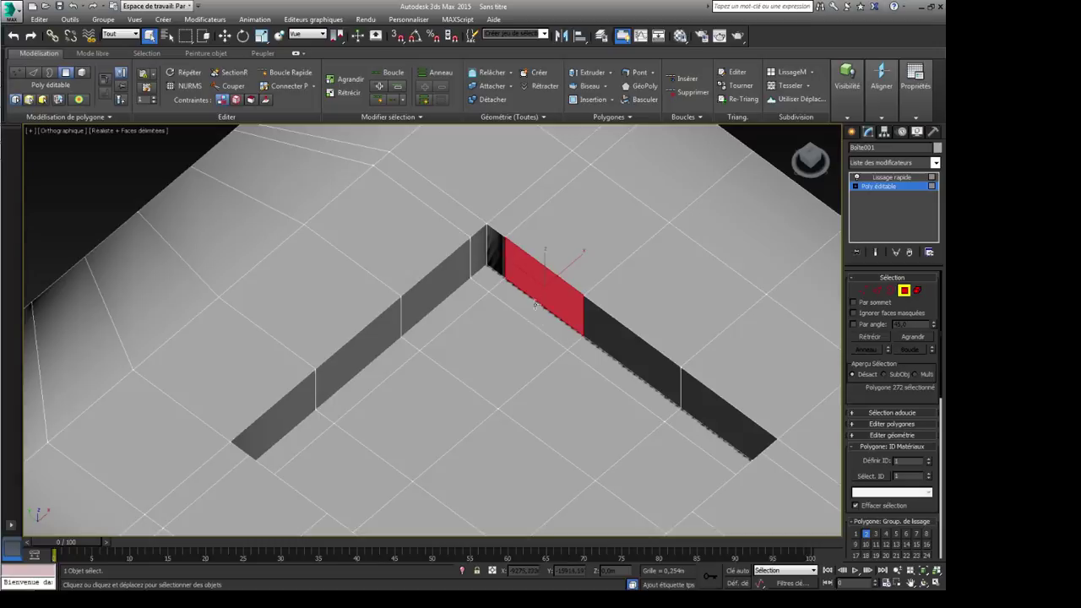
alt+middle_drag(532, 277, 764, 221)
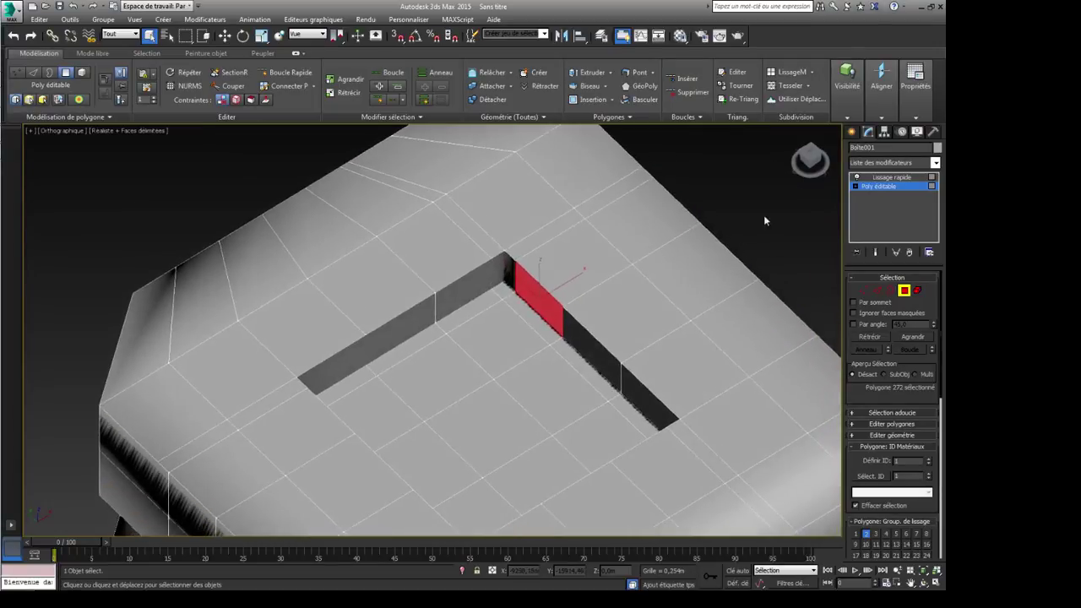
click(890, 177)
alt+middle_drag(591, 219, 482, 344)
scroll(488, 372, up, 3)
scroll(499, 449, down, 2)
scroll(482, 345, down, 2)
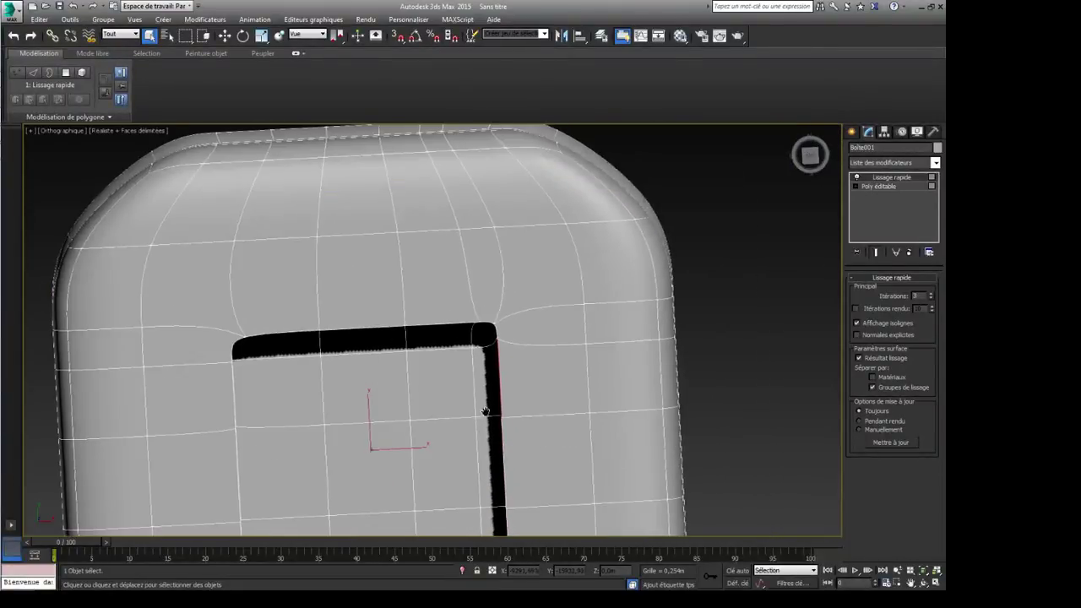
alt+middle_drag(485, 410, 420, 280)
scroll(389, 281, up, 5)
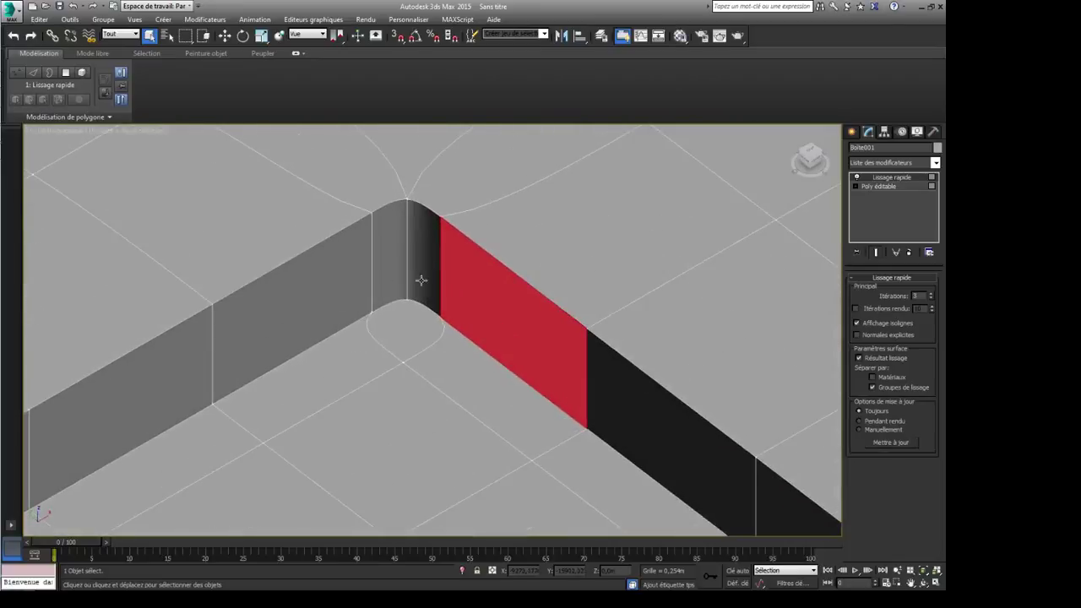
scroll(358, 275, down, 3)
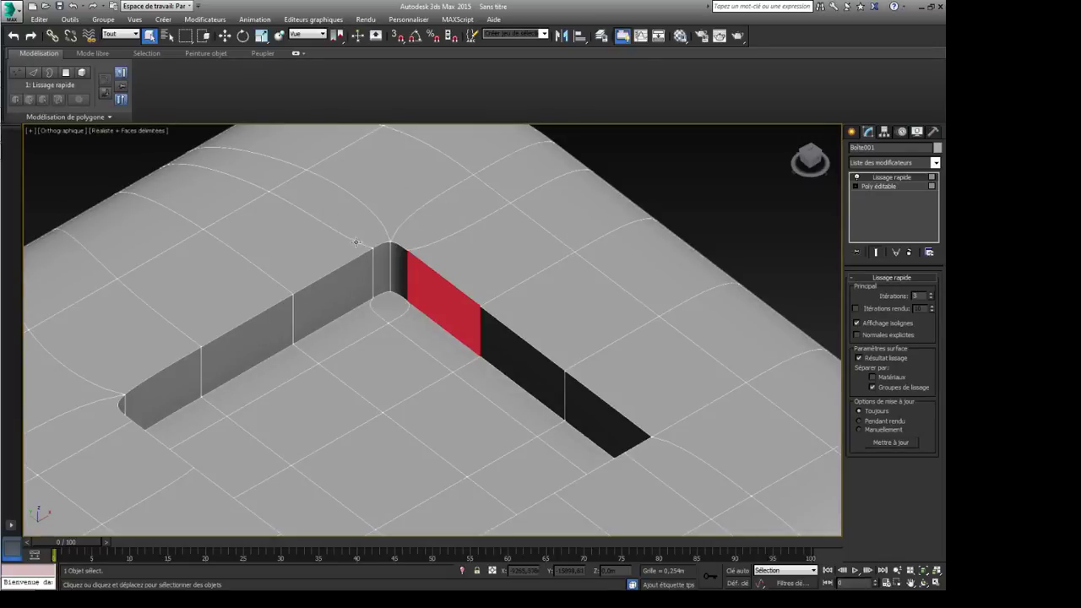
scroll(397, 252, up, 5)
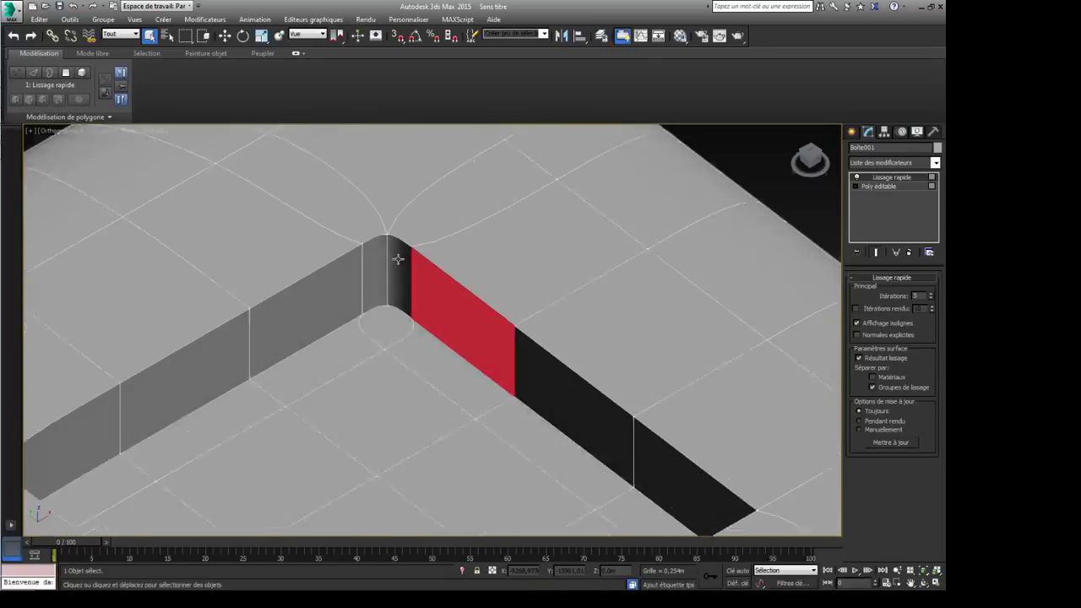
middle_drag(361, 302, 364, 294)
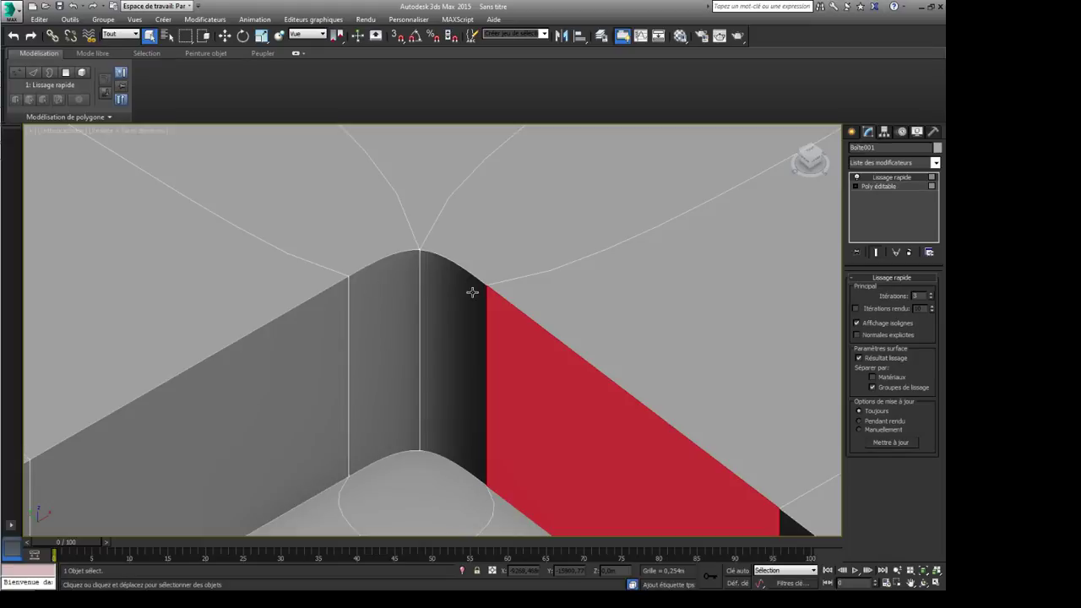
scroll(481, 282, down, 8)
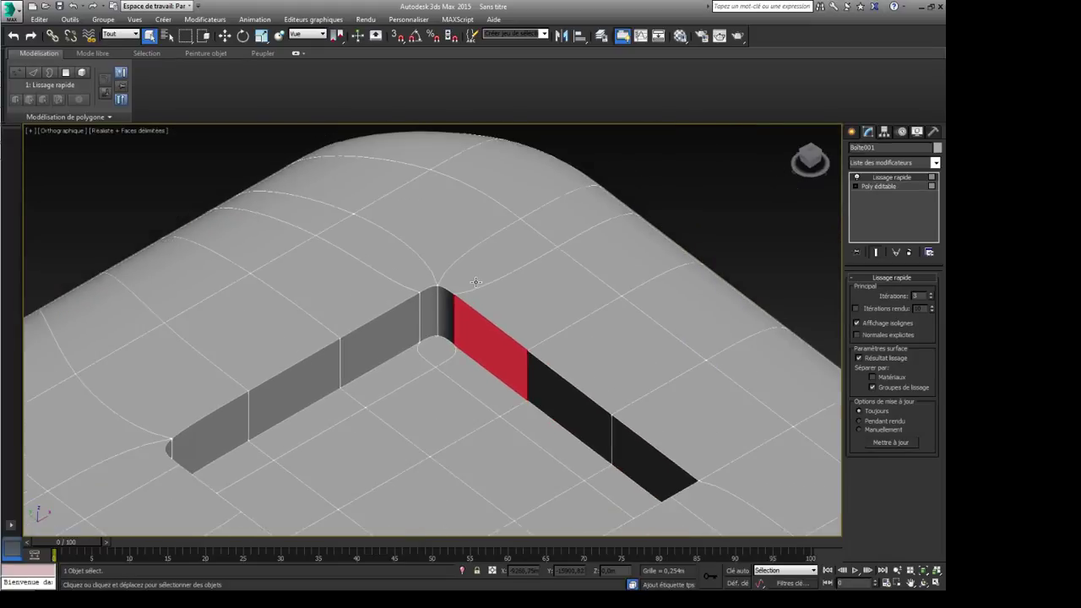
Step: Apply Dur sélectionné to the five top-face polygons around the recess corner and check the result under Lissage rapide
click(882, 188)
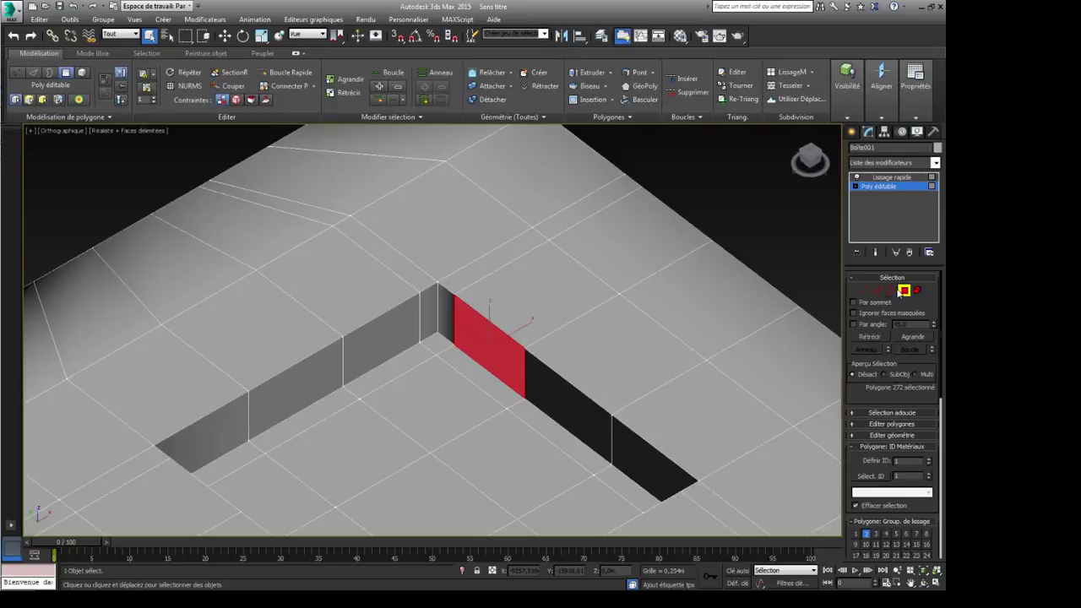
click(445, 280)
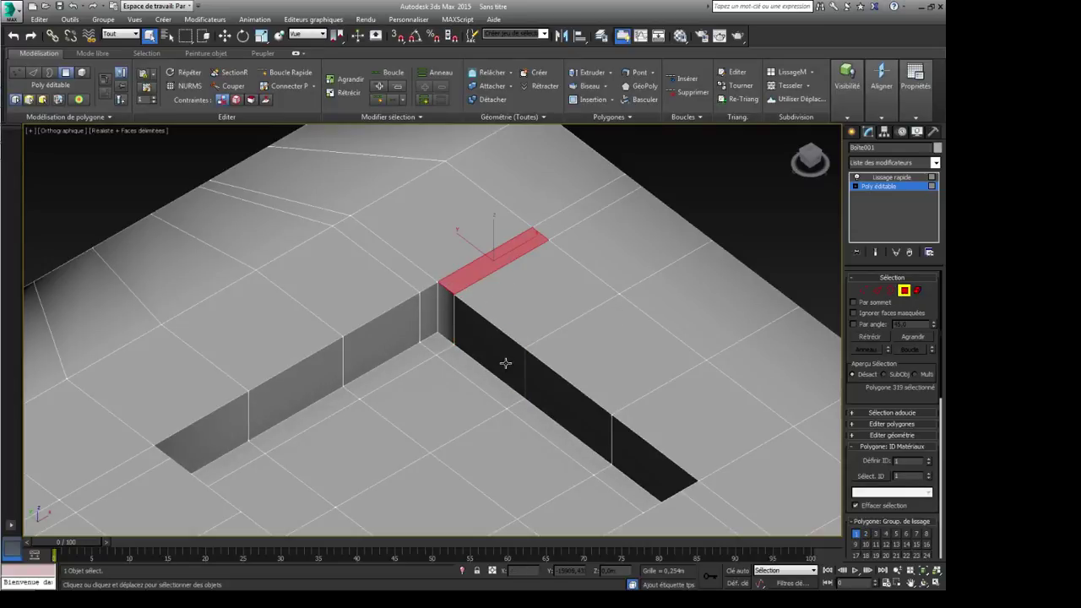
ctrl+click(449, 263)
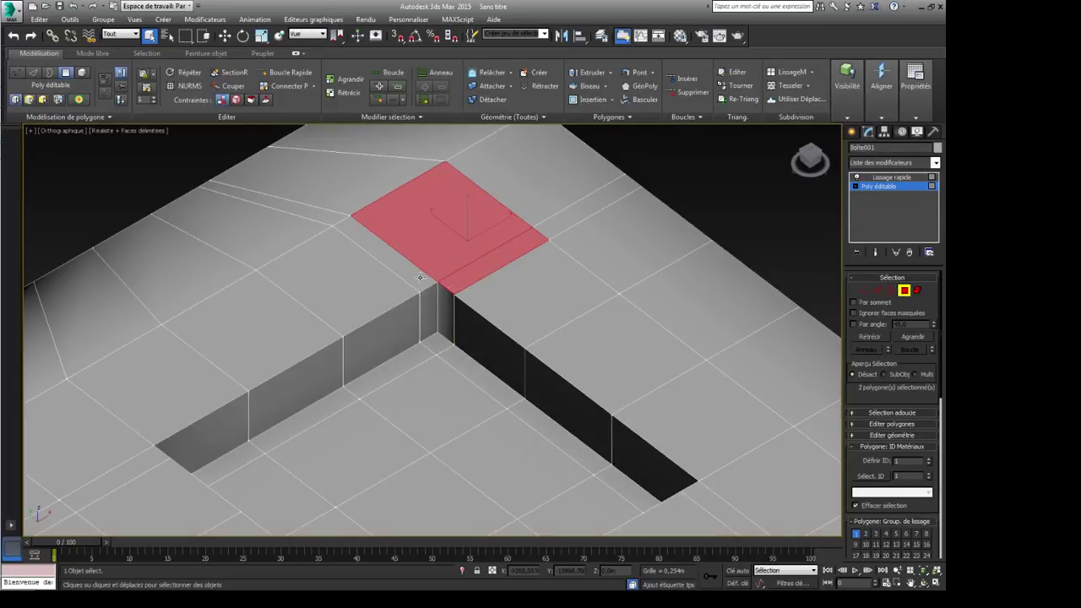
ctrl+click(421, 279)
ctrl+click(392, 291)
ctrl+click(514, 276)
mouse_move(928, 91)
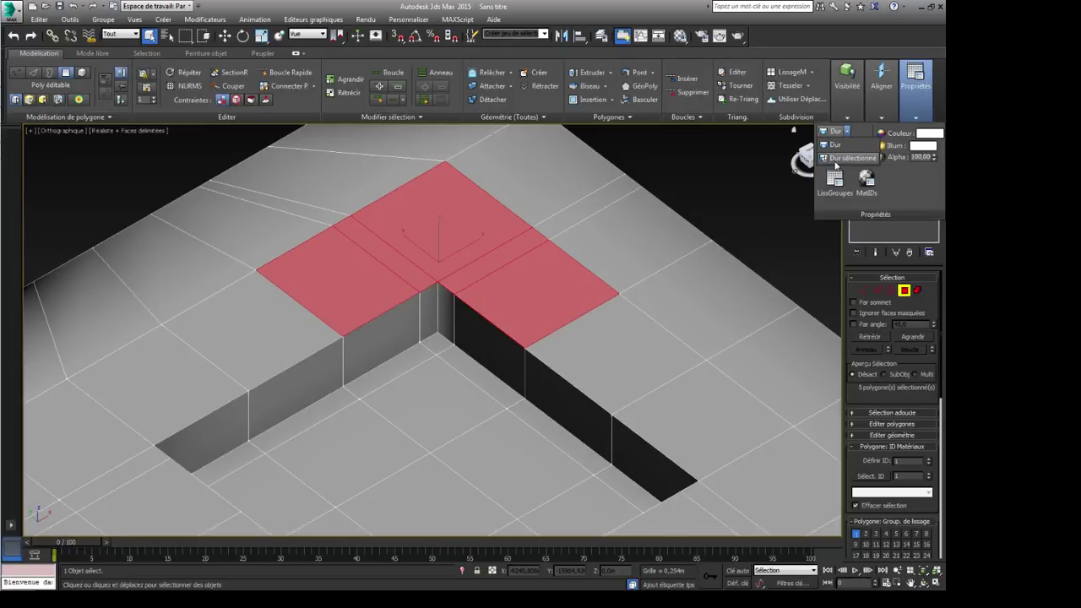
middle_drag(726, 217, 678, 223)
click(677, 225)
click(886, 177)
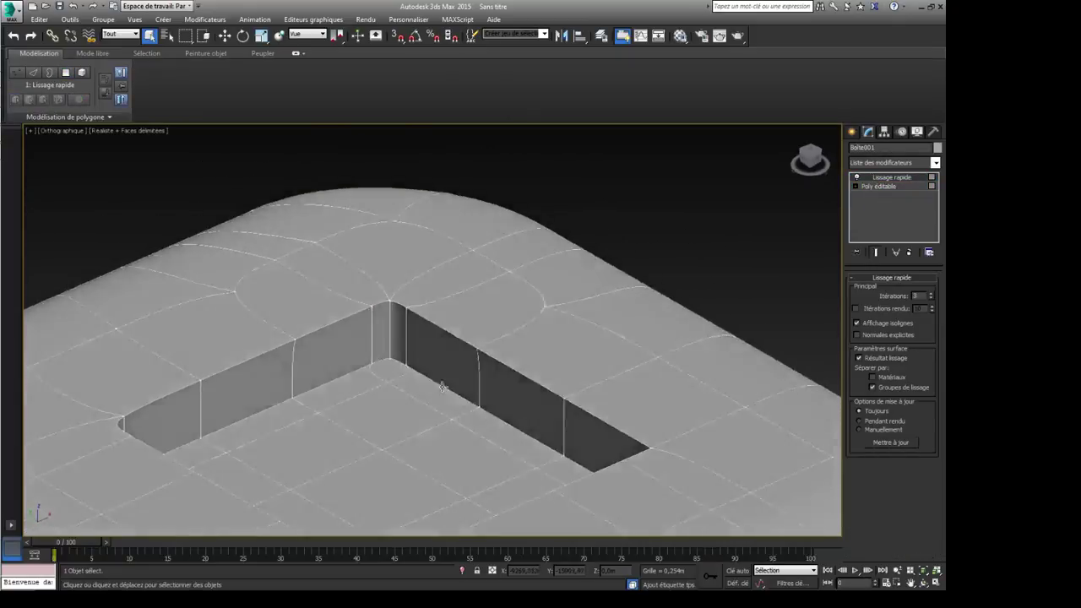
alt+middle_drag(441, 387, 630, 313)
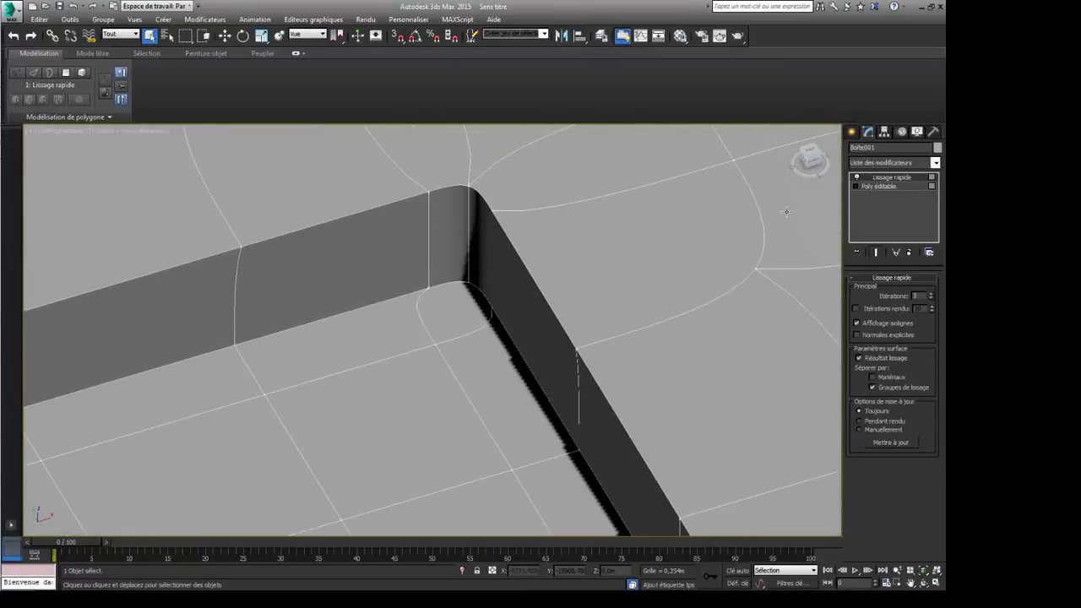
Step: Reselect the five top-face polygons around the recess corner and assign them to smoothing group 8
click(879, 187)
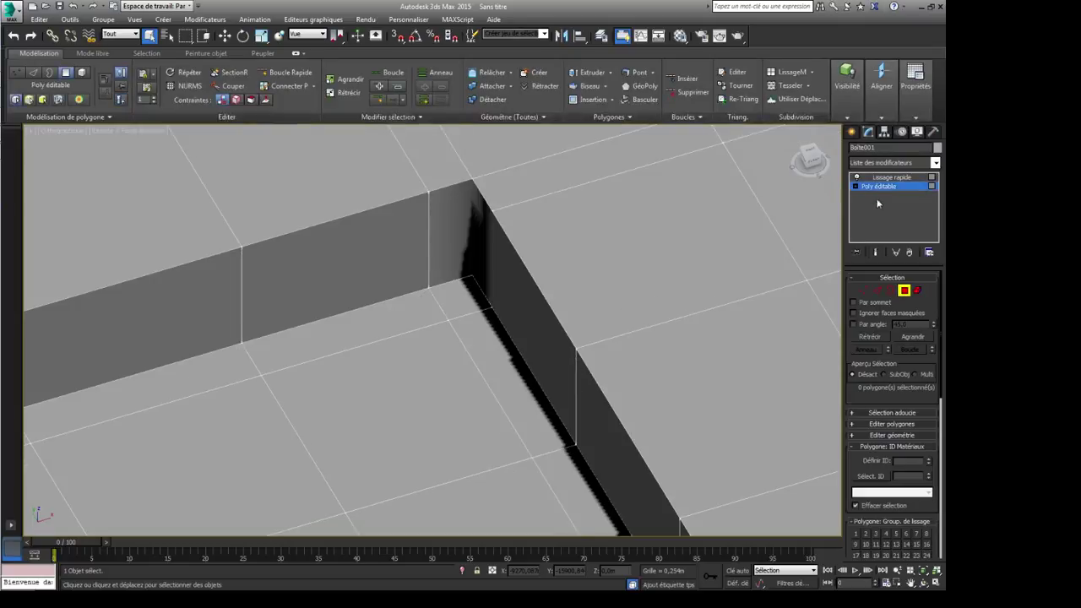
middle_drag(579, 296, 546, 311)
click(495, 211)
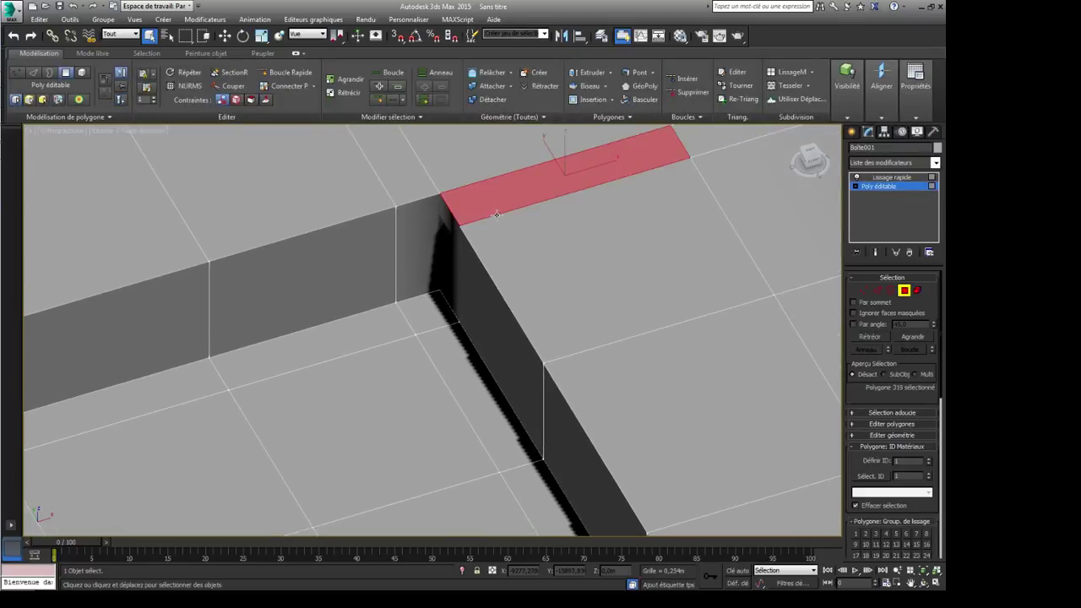
ctrl+click(470, 175)
ctrl+click(407, 186)
ctrl+click(335, 201)
ctrl+click(499, 228)
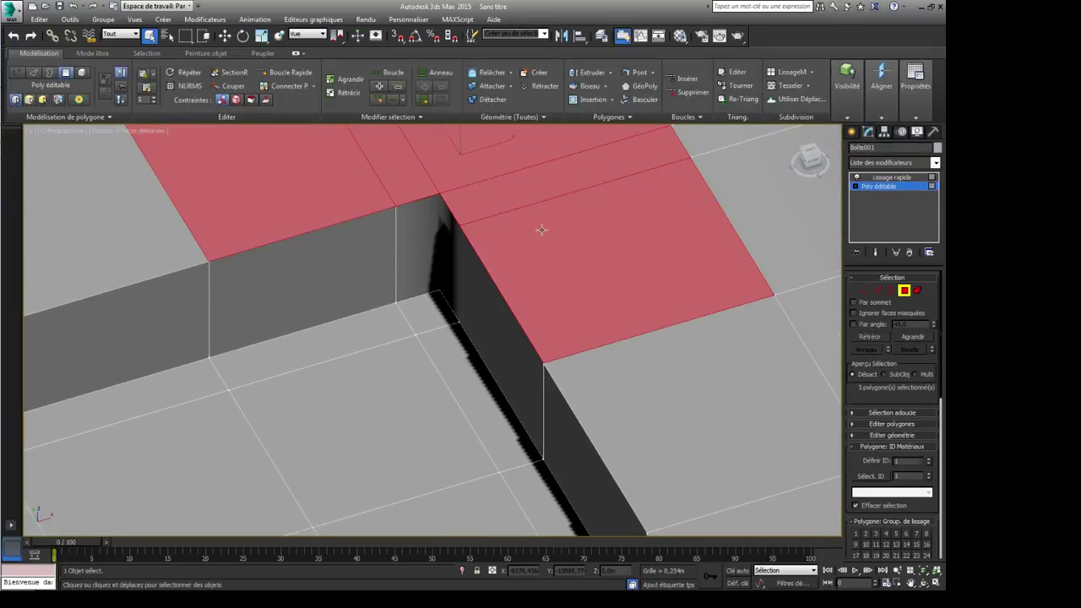
mouse_move(591, 312)
alt+middle_down()
mouse_move(583, 331)
mouse_move(596, 309)
alt+middle_up()
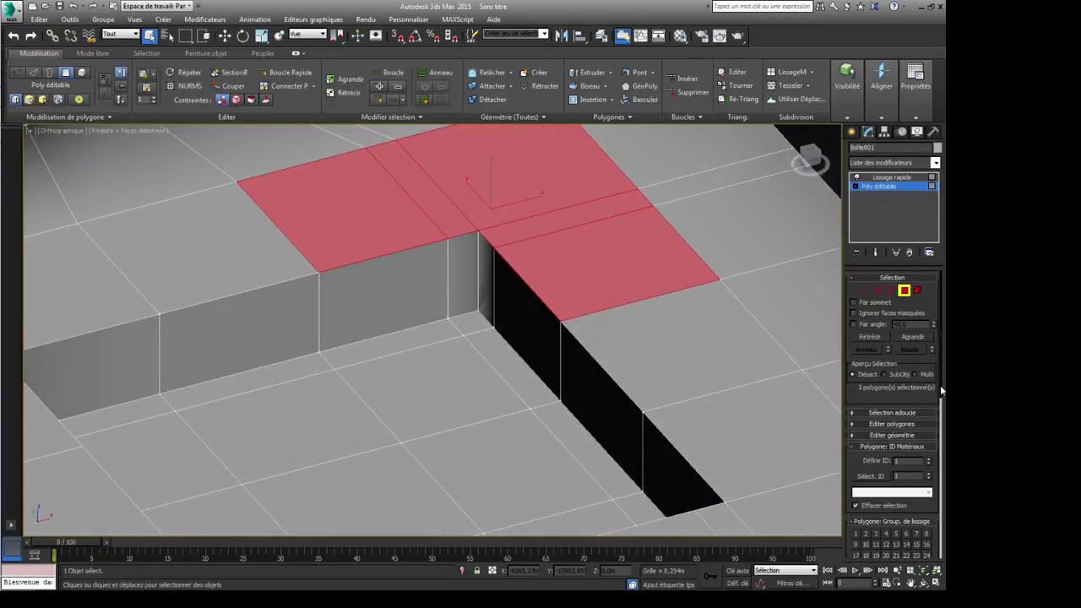
scroll(938, 387, down, 3)
middle_drag(688, 366, 615, 420)
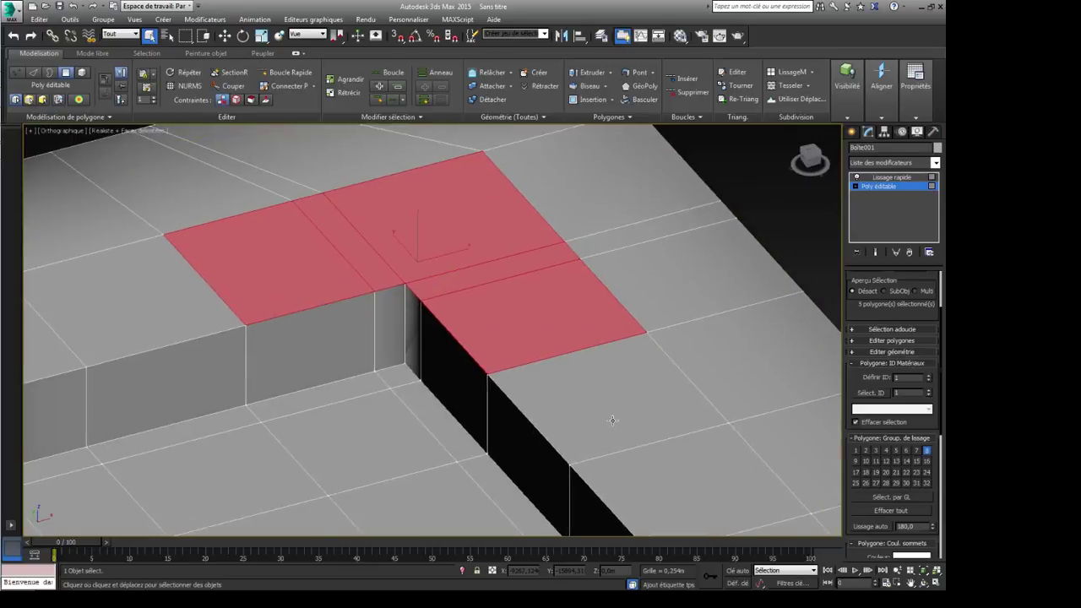
scroll(614, 420, down, 3)
Step: Clear the corner selection and examine how Lissage rapide shades the recess corner and the surrounding top face
alt+middle_drag(538, 447, 451, 388)
click(687, 302)
click(887, 180)
middle_drag(484, 332, 371, 352)
scroll(371, 352, down, 2)
scroll(375, 355, up, 6)
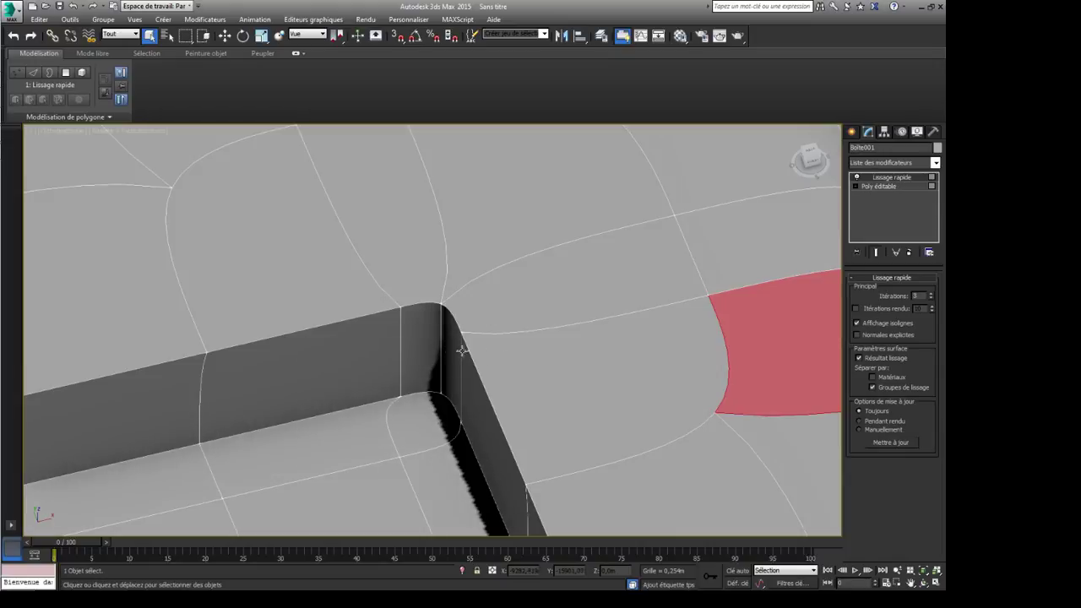
scroll(507, 364, down, 2)
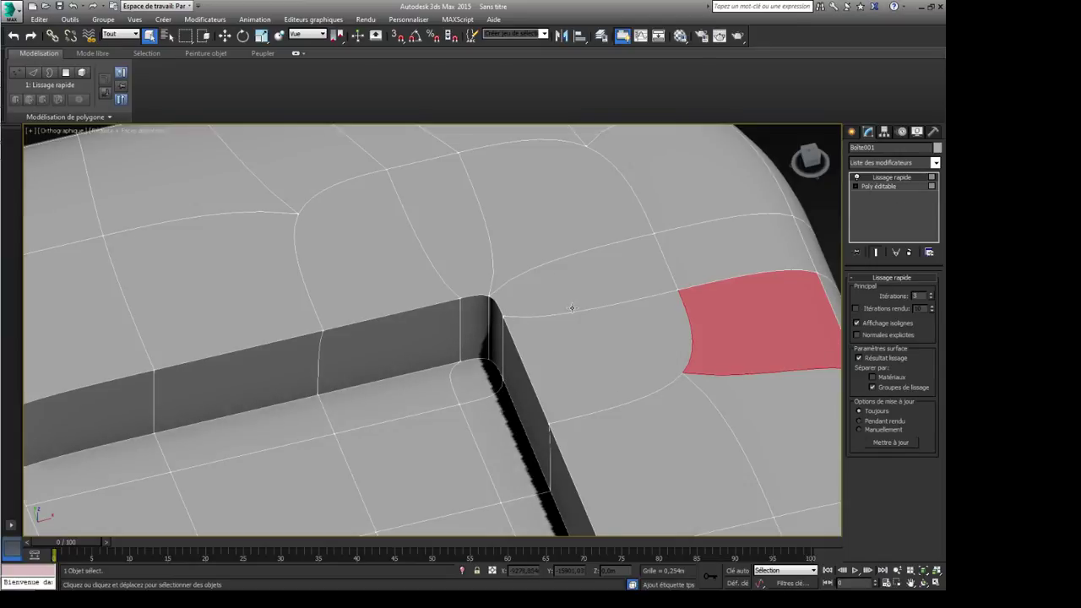
alt+middle_drag(571, 308, 355, 271)
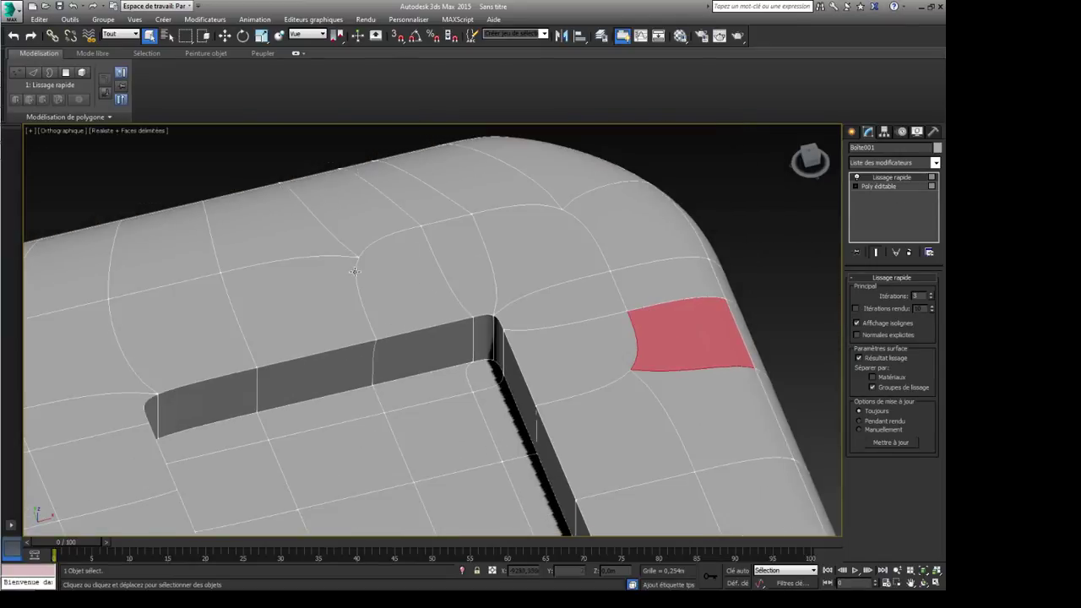
Step: Select the eight top-face polygons between the recess's side wall and the box edge and apply Lissage 30 sélectionné to them
click(887, 187)
alt+middle_drag(586, 374, 521, 342)
click(464, 298)
scroll(452, 340, up, 2)
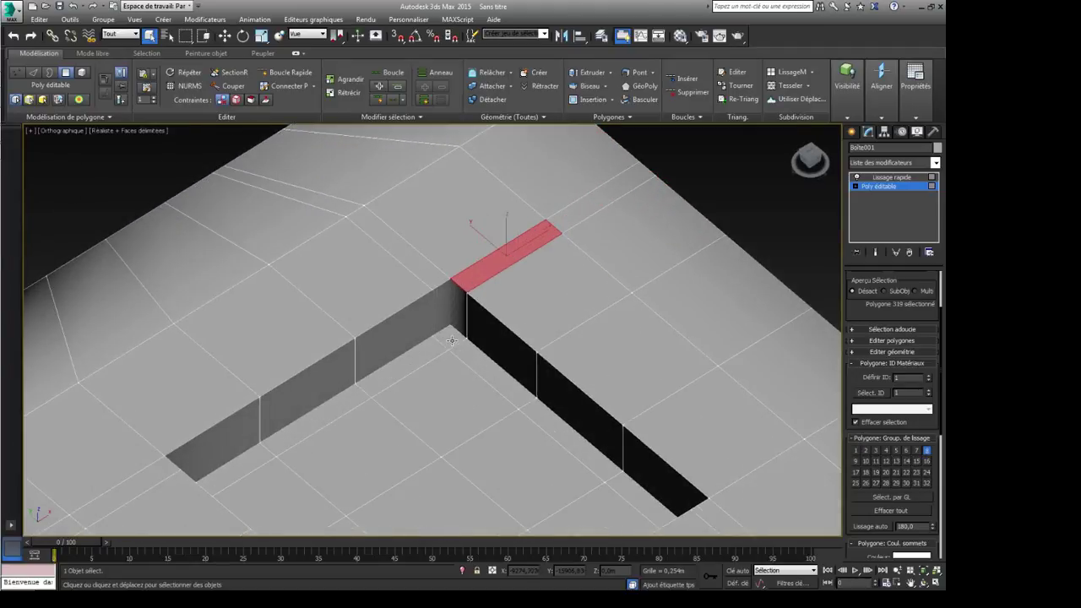
ctrl+click(599, 205)
ctrl+click(633, 237)
ctrl+click(549, 291)
ctrl+click(591, 359)
scroll(544, 384, down, 2)
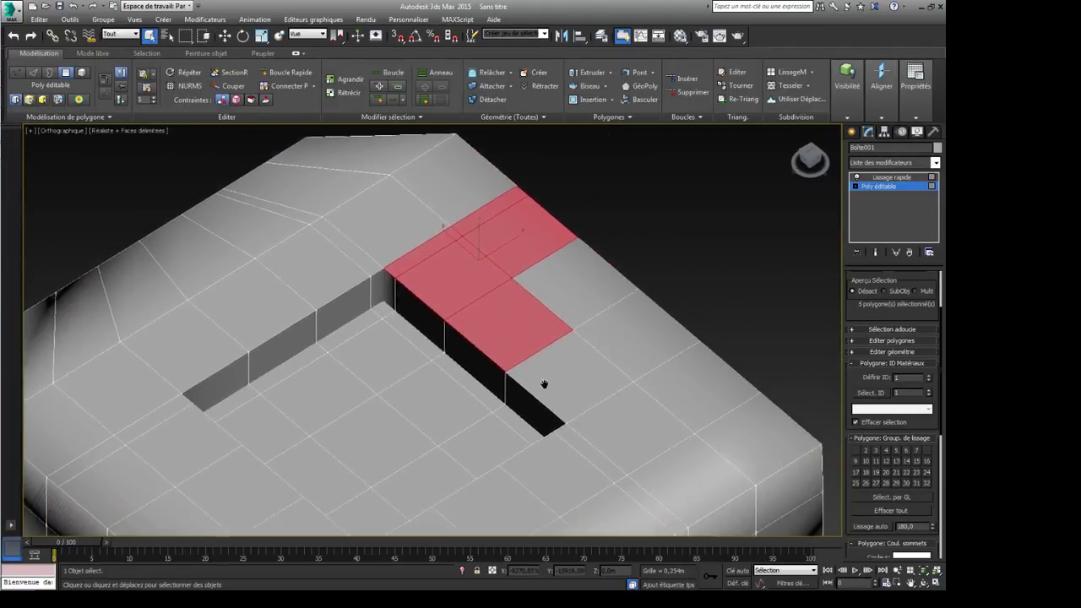
ctrl+click(567, 375)
ctrl+click(637, 336)
ctrl+click(566, 283)
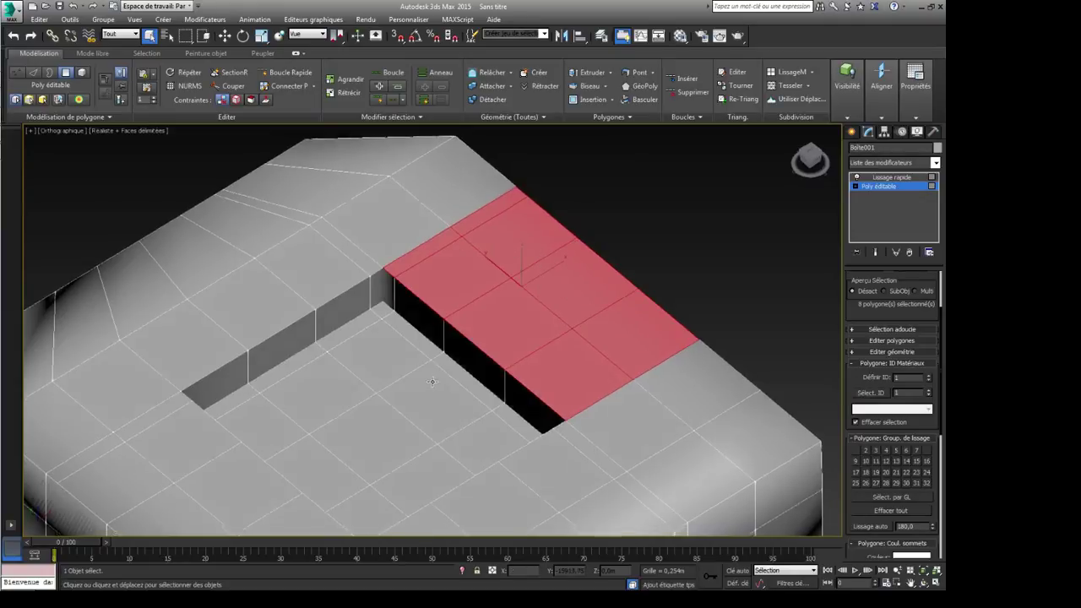
alt+middle_drag(431, 382, 418, 363)
scroll(415, 355, up, 2)
mouse_move(924, 104)
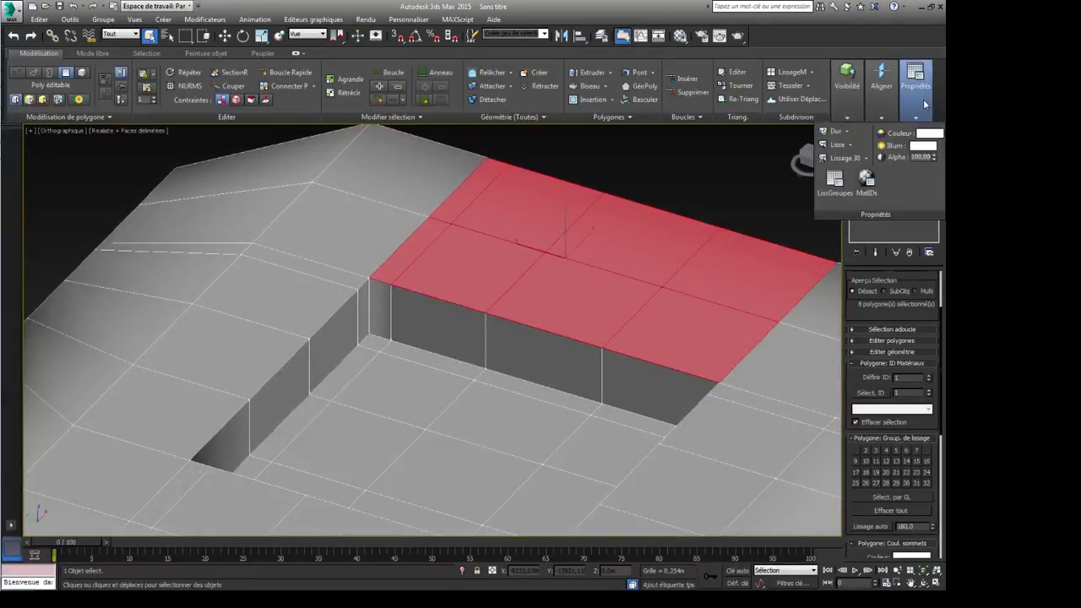
click(866, 158)
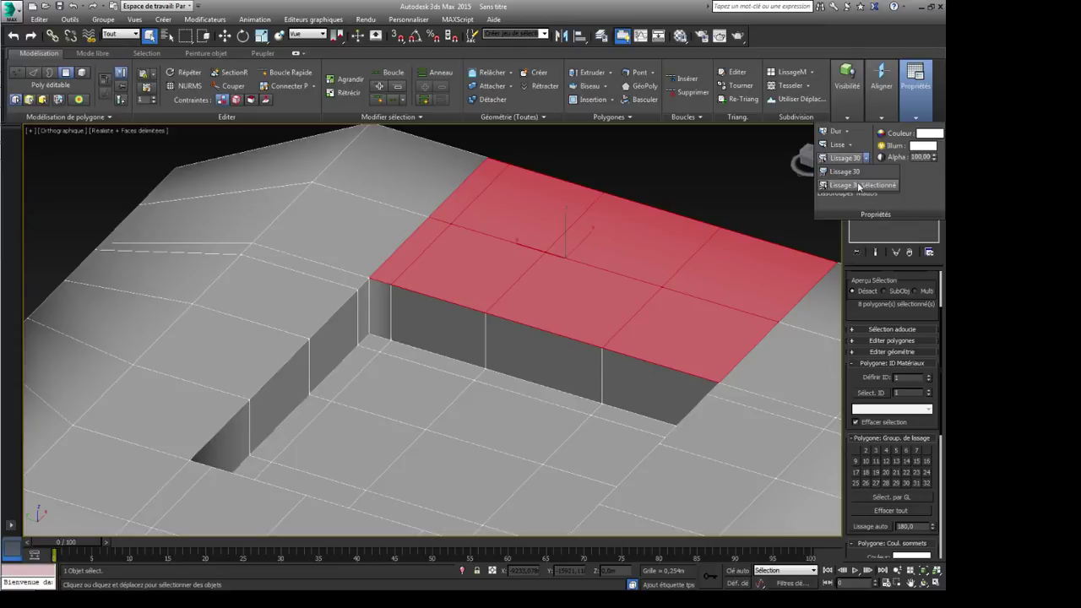
click(857, 184)
Step: Select the four top-face polygons running from the box edge past the recess corner and apply Lissage 30 sélectionné to them
alt+middle_drag(700, 335, 591, 400)
middle_drag(591, 400, 653, 459)
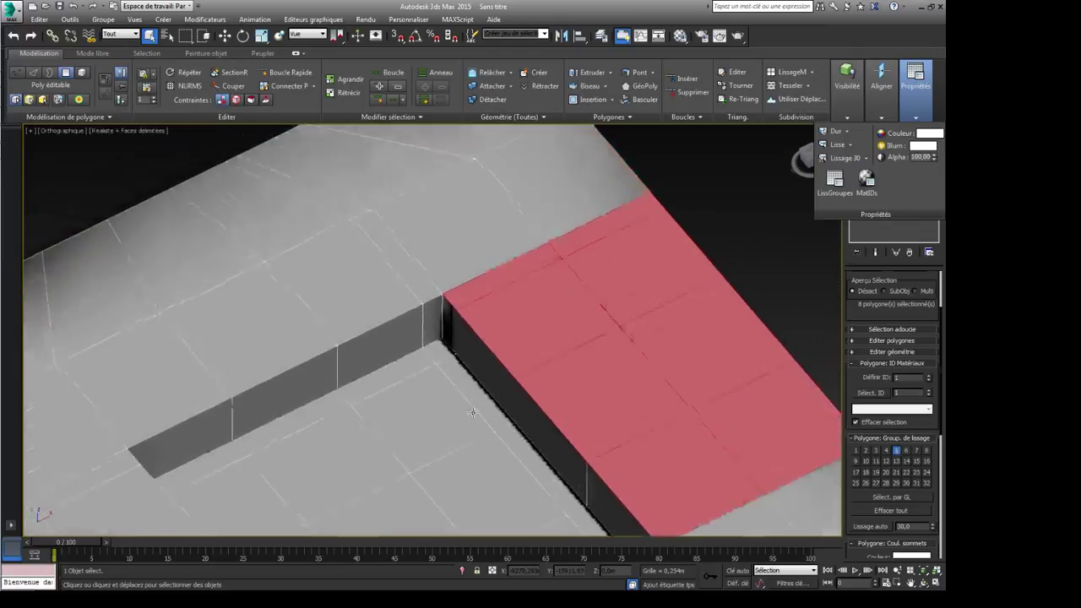
click(576, 218)
ctrl+click(465, 232)
ctrl+click(402, 264)
ctrl+click(342, 293)
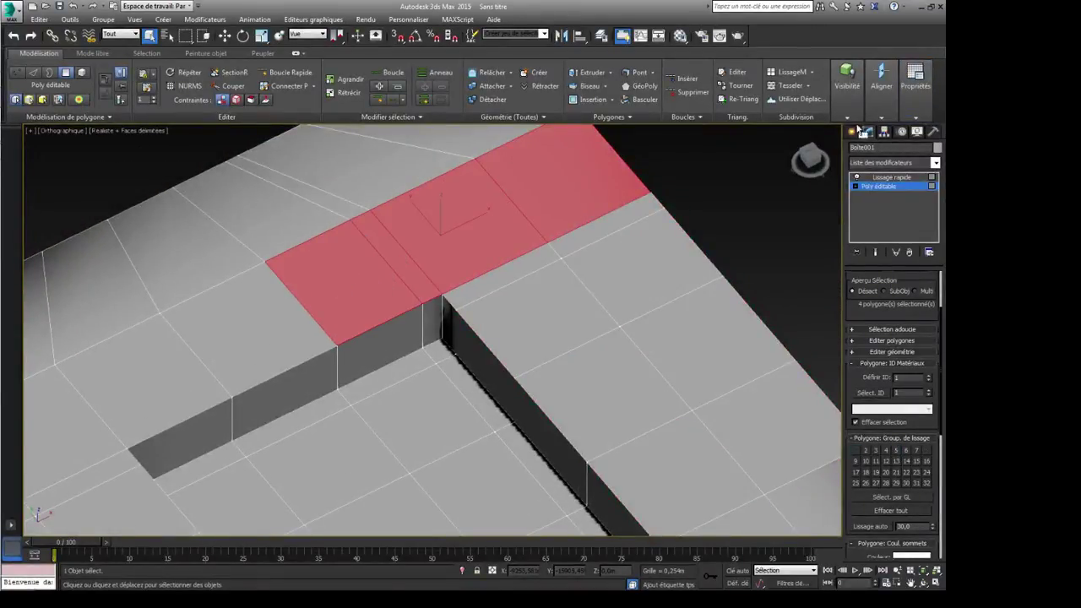
click(914, 81)
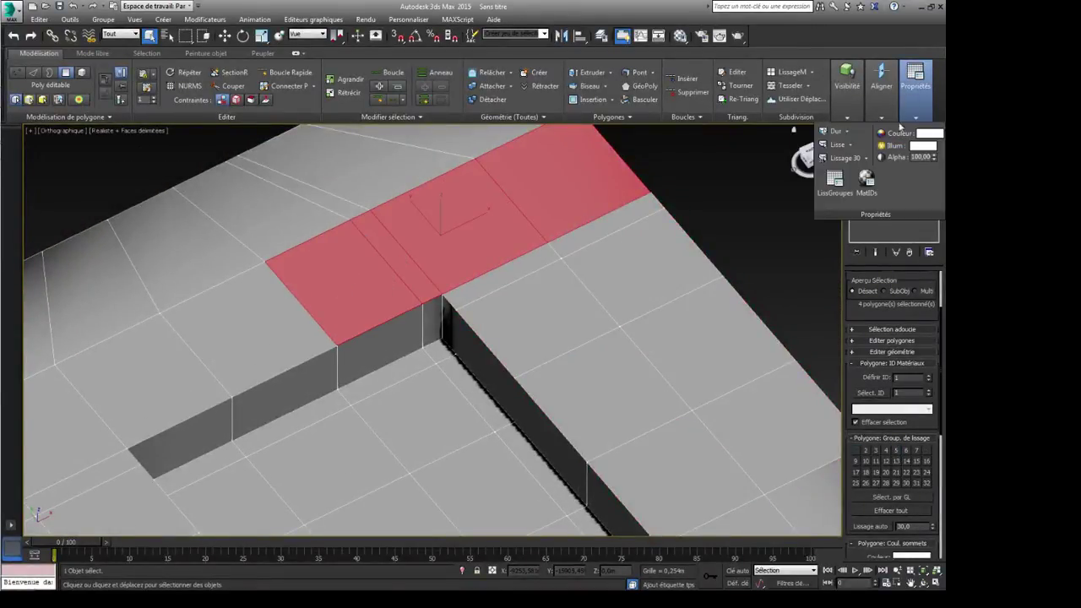
click(867, 160)
click(861, 184)
alt+middle_drag(615, 365, 646, 319)
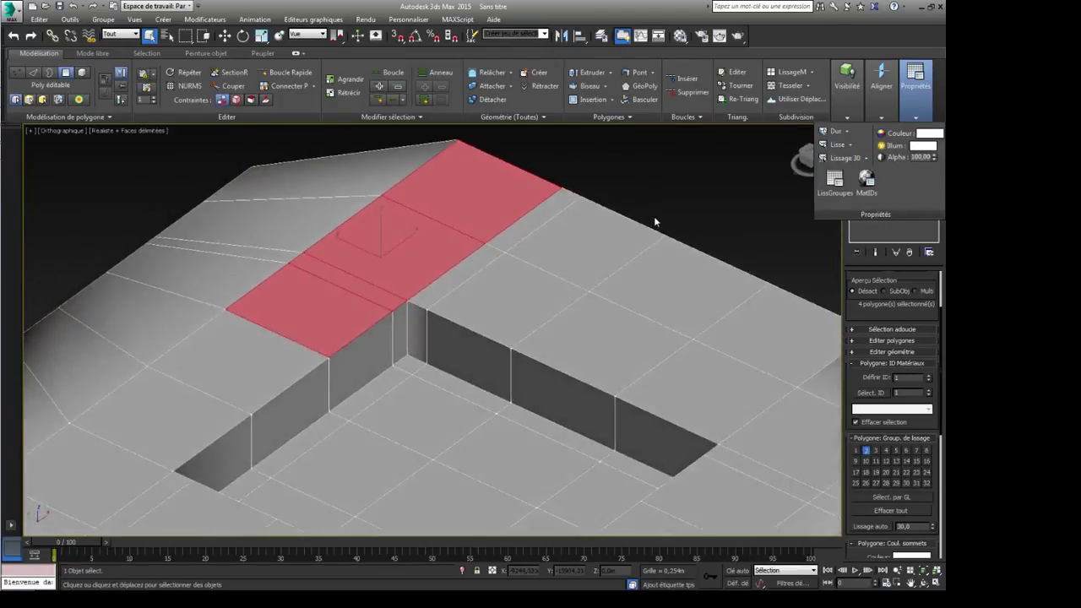
Step: Clear the selection, examine the top face and recess under Lissage rapide, and return to the Poly éditable level
click(744, 207)
click(881, 178)
alt+middle_drag(507, 363, 470, 321)
scroll(525, 352, up, 10)
middle_drag(306, 406, 384, 364)
scroll(333, 256, down, 15)
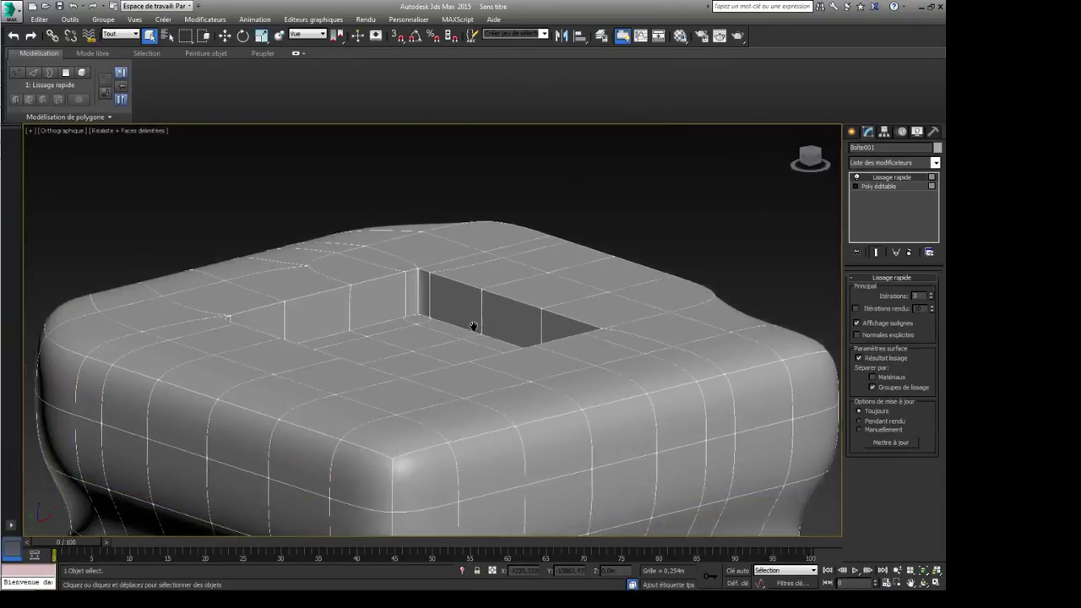
alt+middle_drag(475, 324, 296, 157)
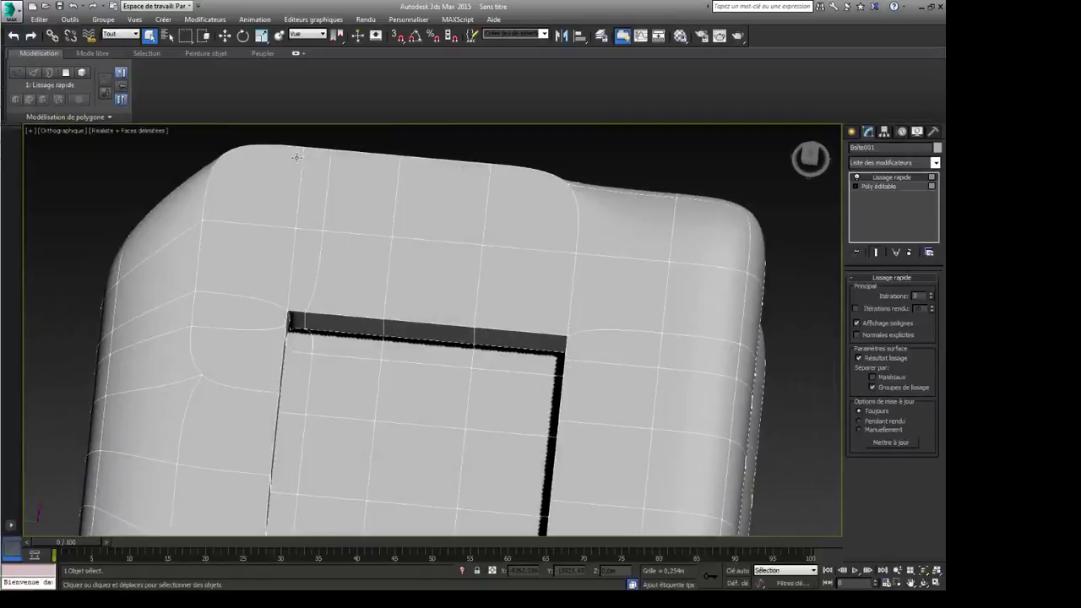
click(885, 187)
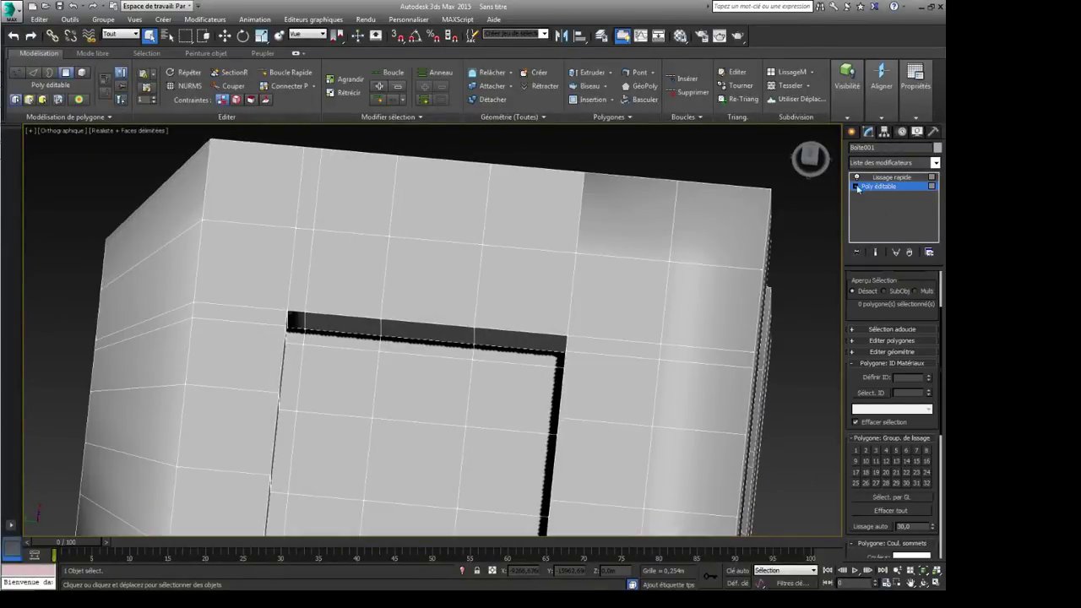
Step: Expand the Poly éditable sub-objects and select the eight top-face polygons between the recess's side wall and the box edge to inspect their smoothing group
click(857, 188)
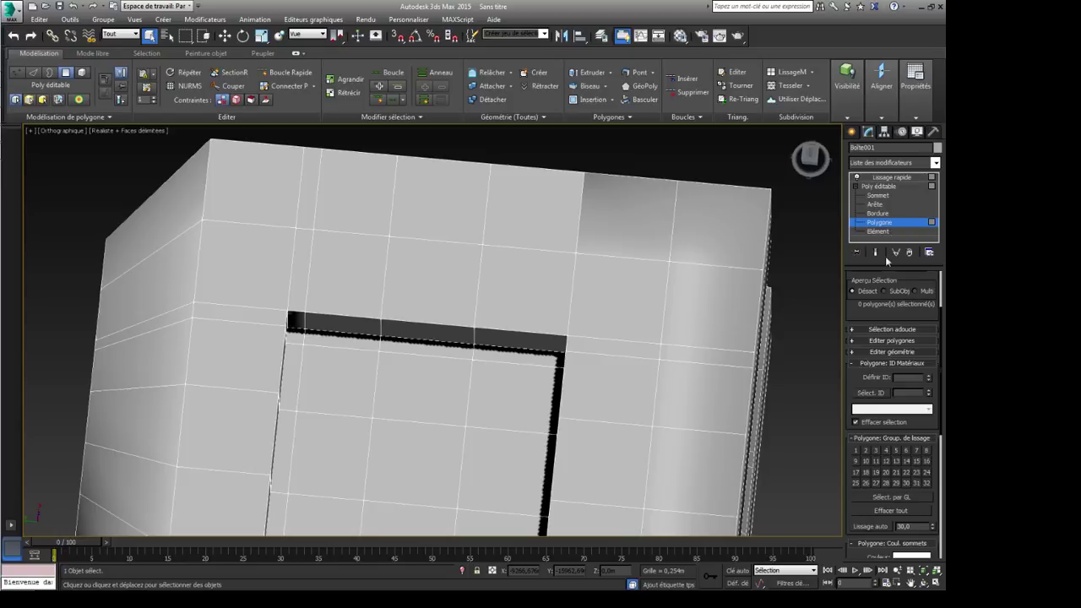
alt+middle_drag(331, 304, 349, 263)
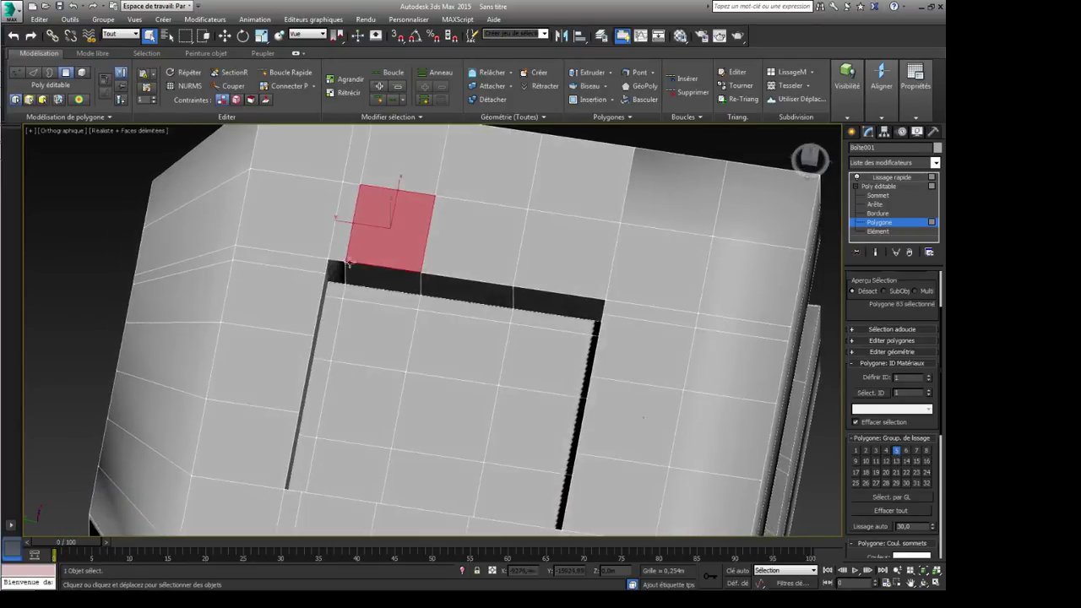
click(341, 247)
ctrl+click(358, 168)
ctrl+click(398, 165)
ctrl+click(385, 245)
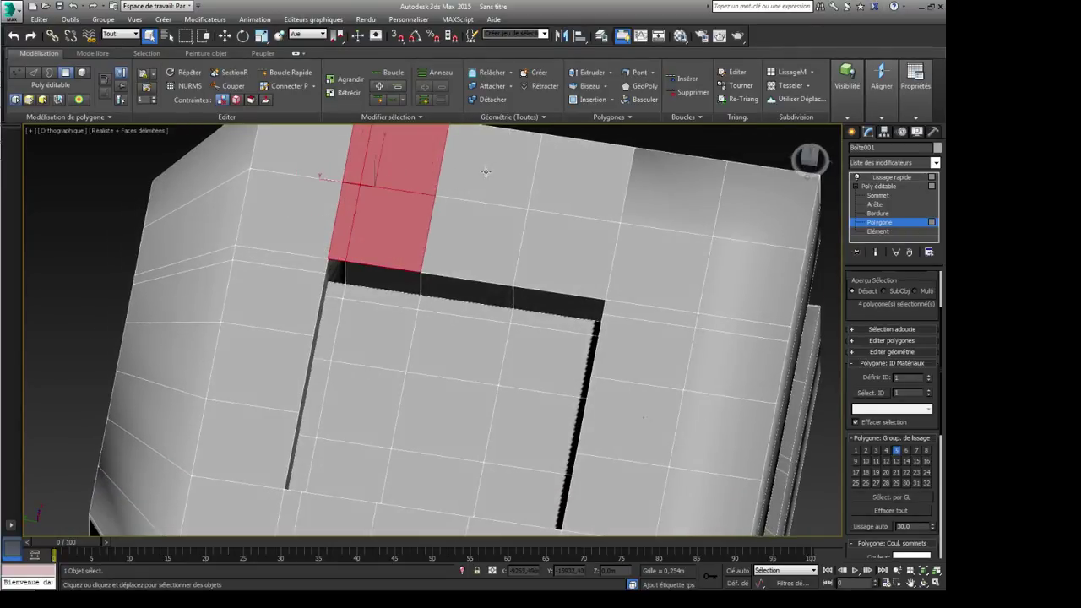
ctrl+click(485, 172)
ctrl+click(479, 238)
ctrl+click(578, 181)
ctrl+click(547, 254)
alt+middle_drag(630, 329, 513, 221)
alt+click(476, 315)
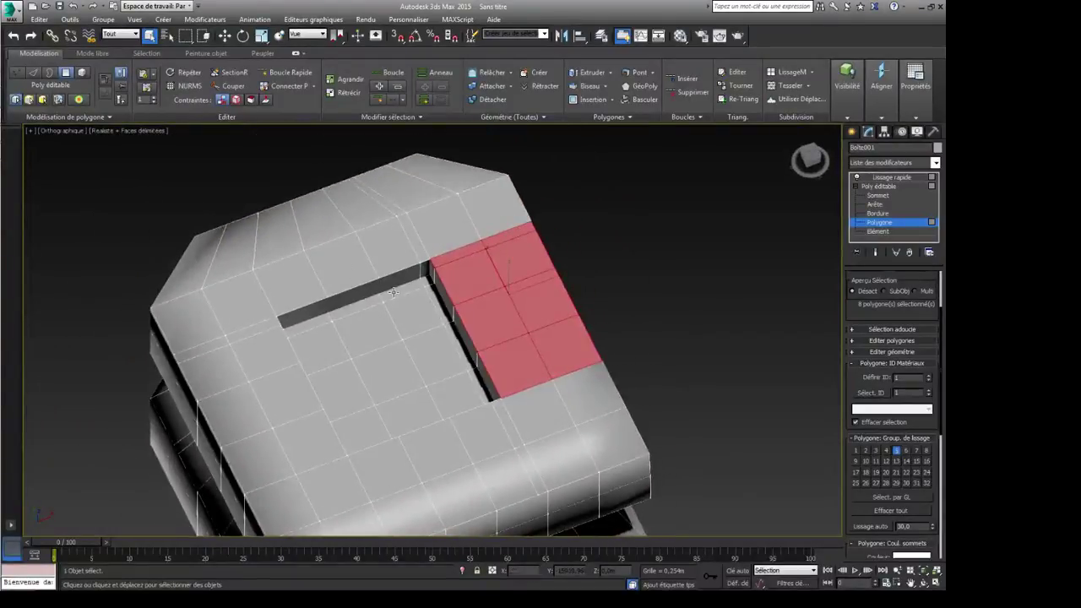
scroll(393, 292, up, 4)
alt+middle_drag(355, 291, 393, 214)
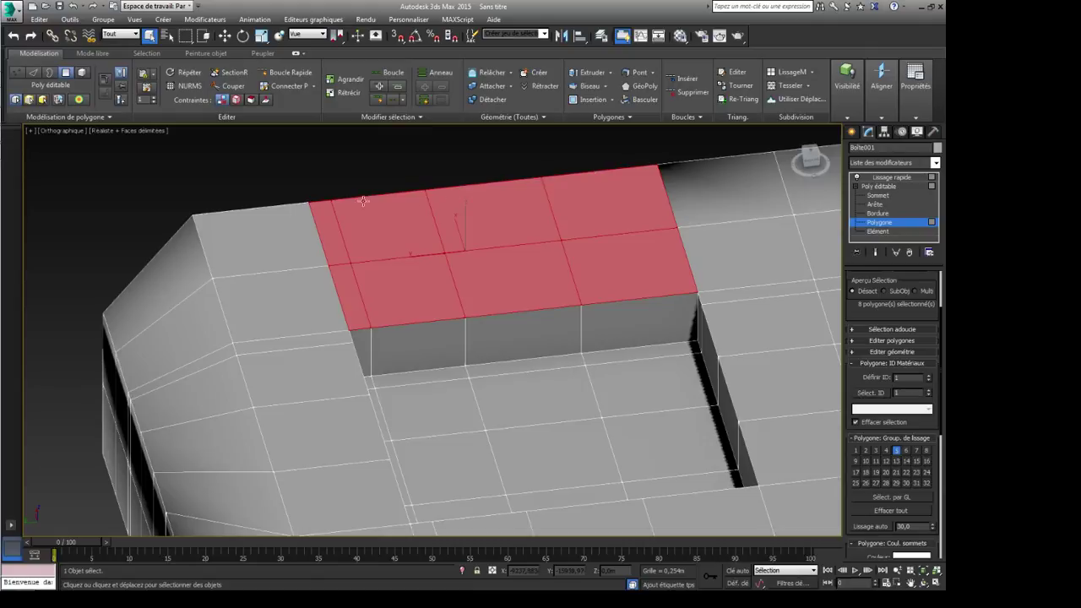
Step: Select the four-polygon strip on the top face, running from the box edge past the recess corner, to inspect its smoothing group
alt+middle_drag(686, 295, 457, 360)
click(517, 210)
ctrl+click(404, 217)
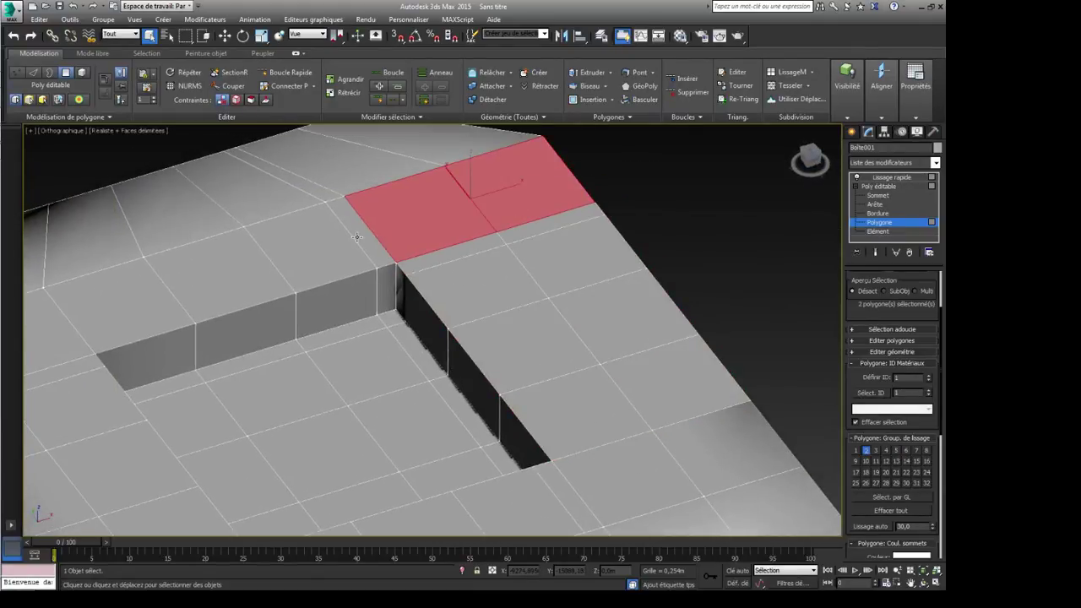
ctrl+click(328, 244)
alt+middle_drag(328, 243, 360, 322)
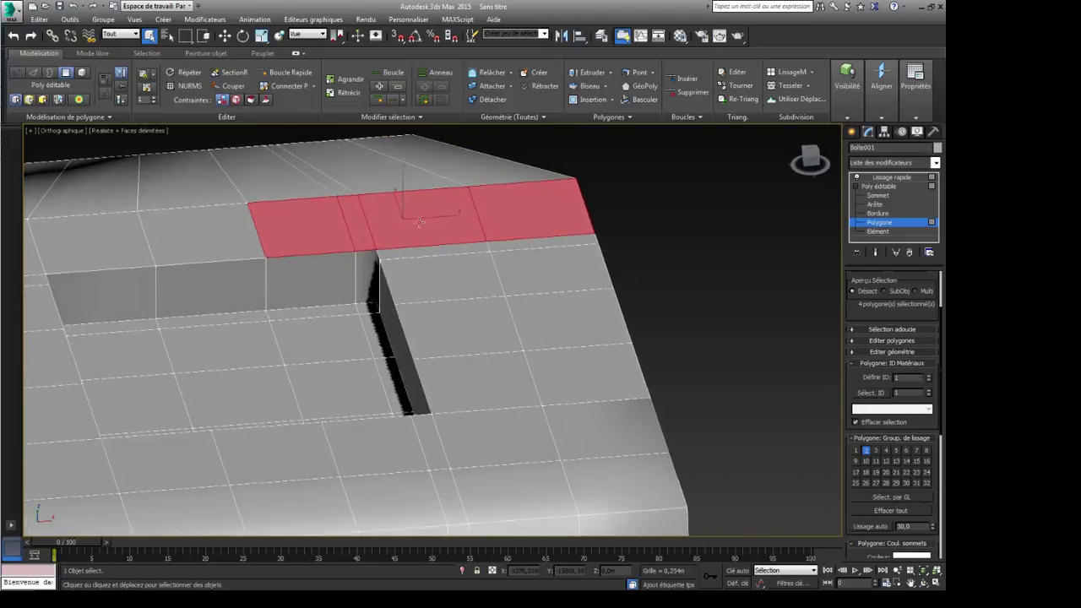
alt+middle_drag(364, 224, 333, 300)
Step: Clear the polygon selection, return to the Lissage rapide level, and turn off the edged-faces display
click(797, 224)
click(902, 180)
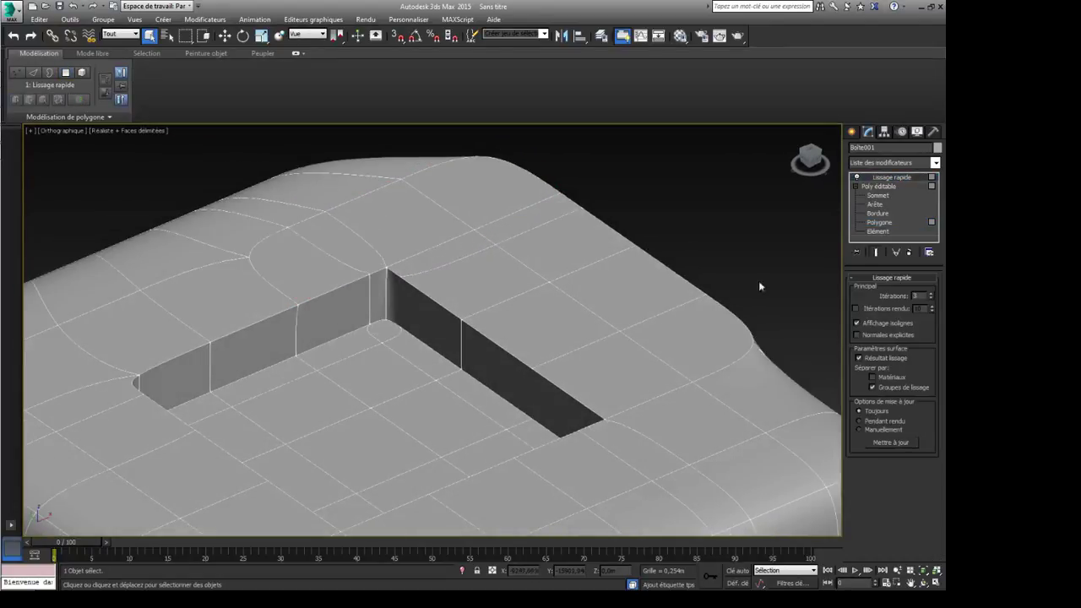
alt+middle_drag(758, 281, 526, 352)
key(F4)
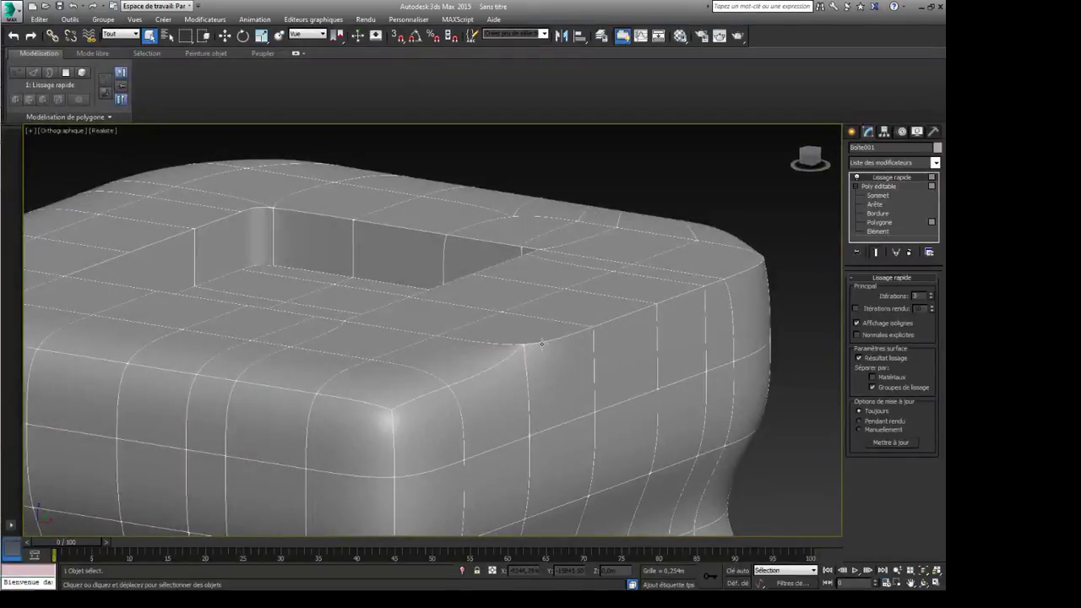
Step: Examine how Lissage rapide shapes the outer edge of the top face and the recess corner where the smoothing groups meet
alt+middle_drag(496, 389, 515, 352)
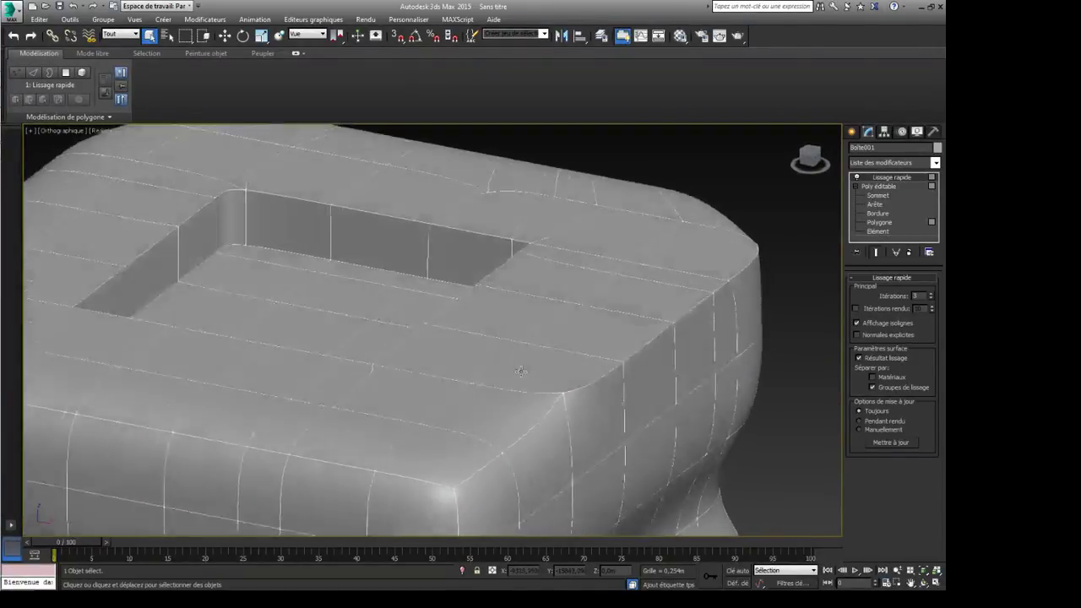
scroll(701, 348, up, 4)
scroll(700, 378, down, 2)
alt+middle_drag(700, 378, 525, 325)
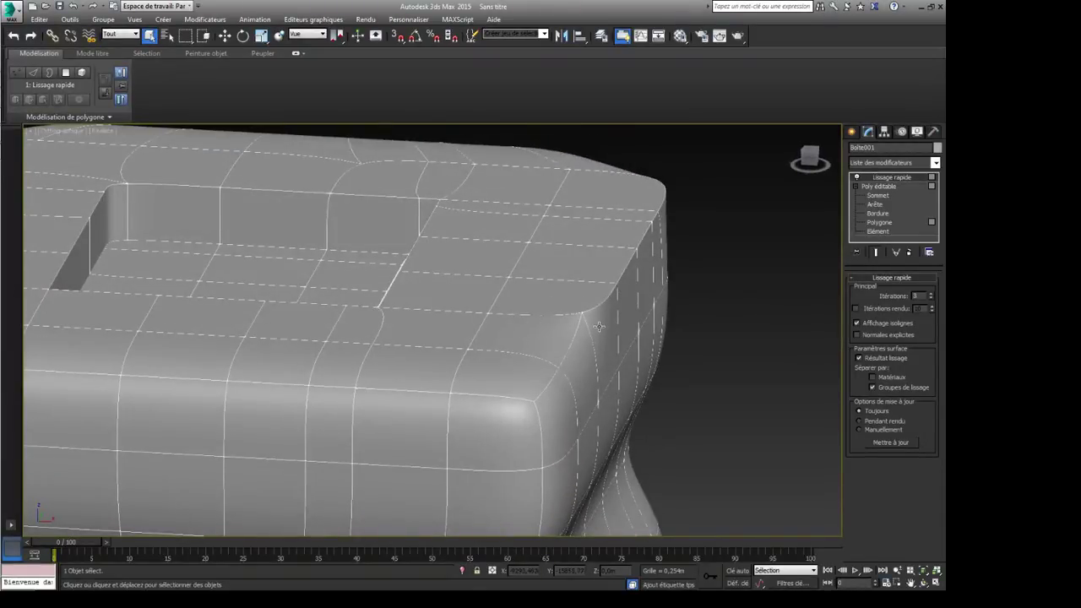
alt+middle_drag(597, 318, 586, 280)
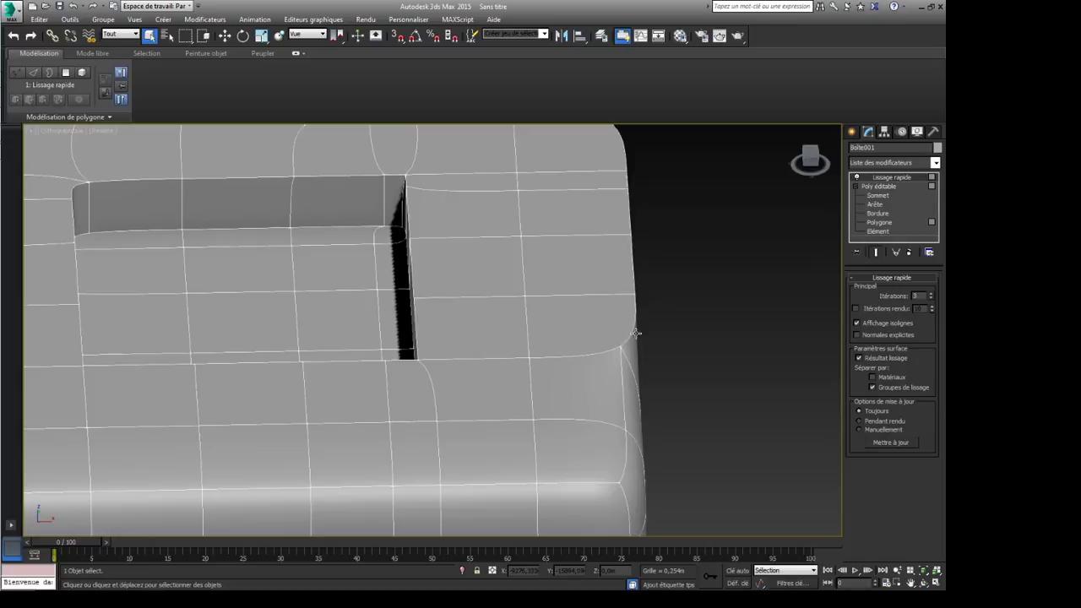
alt+middle_drag(640, 406, 507, 262)
scroll(497, 420, down, 3)
scroll(431, 297, up, 4)
scroll(506, 262, up, 3)
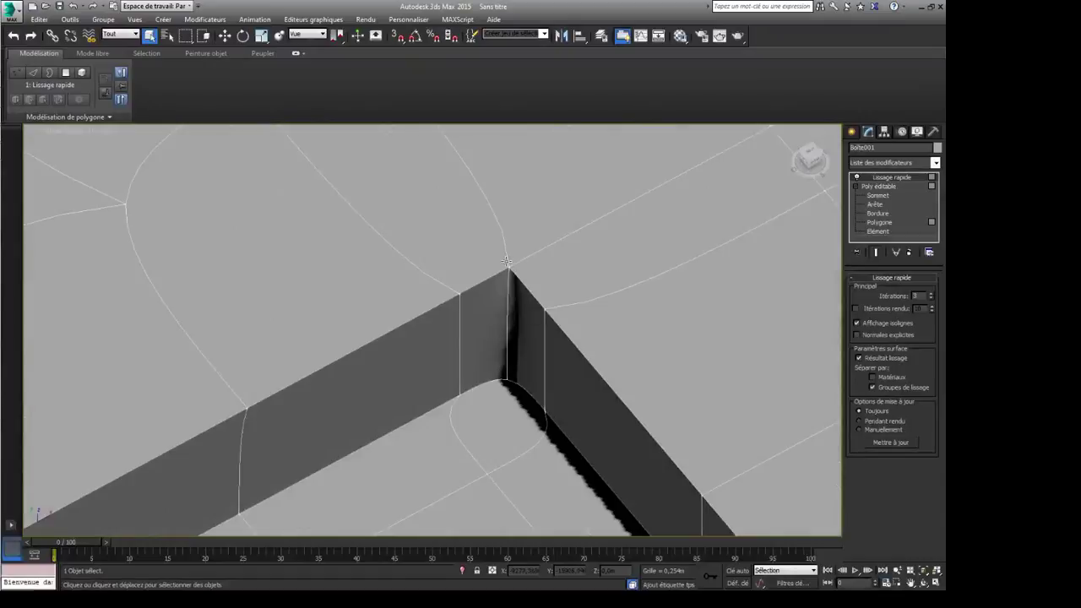
scroll(513, 308, down, 3)
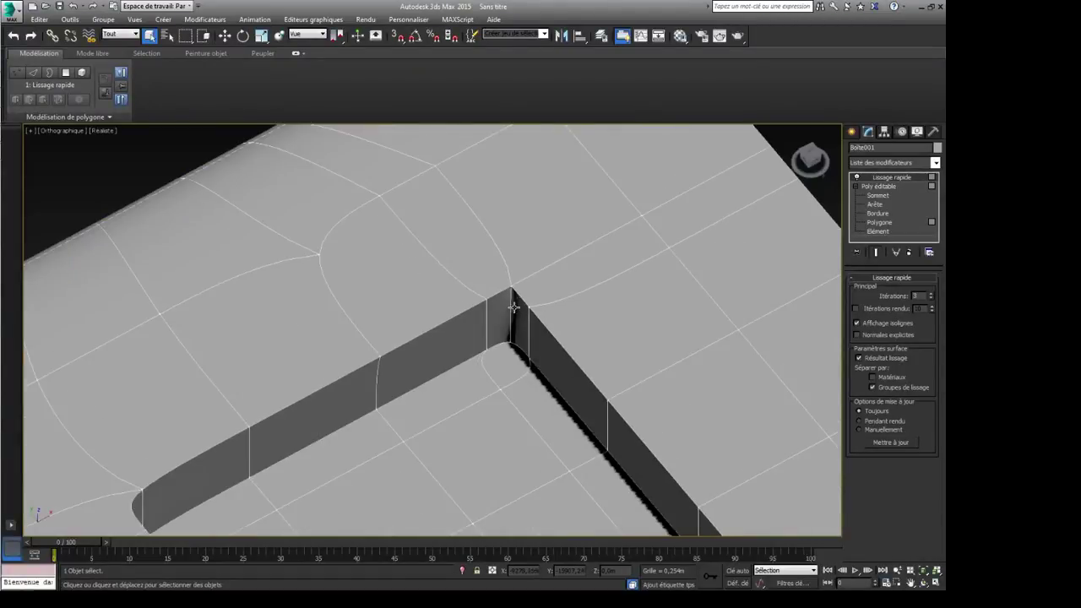
scroll(514, 285, down, 2)
alt+middle_drag(507, 296, 477, 390)
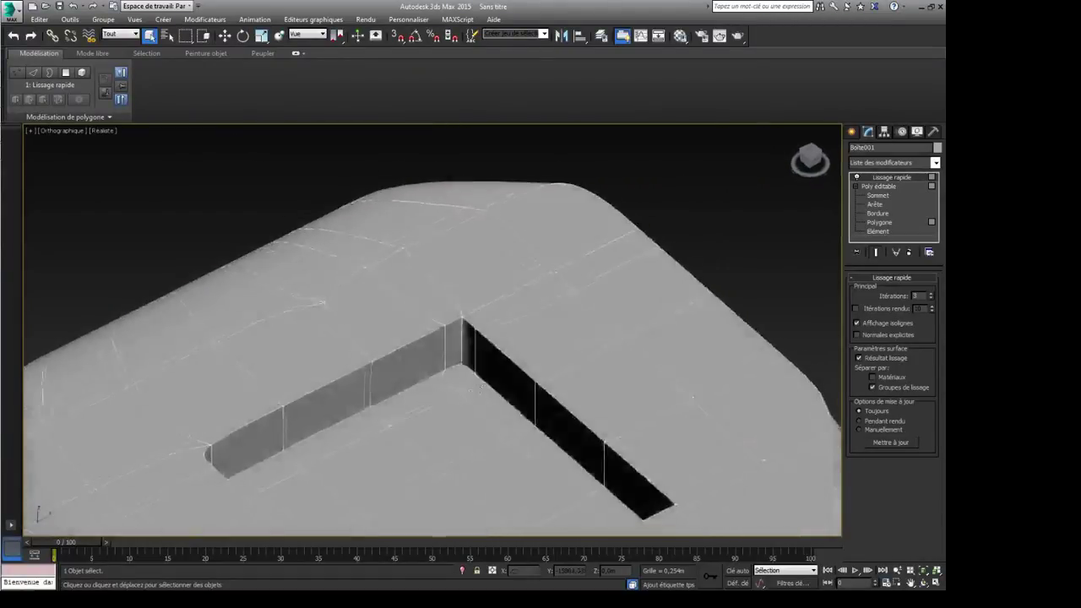
scroll(475, 397, up, 2)
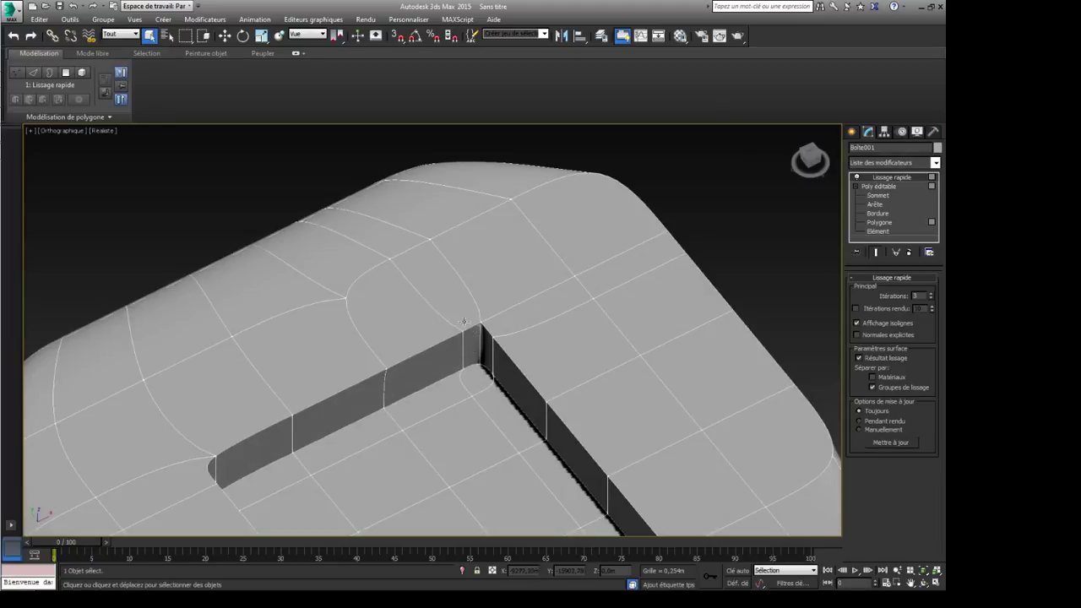
Step: Select the three top-face polygons surrounding the recess corner at Polygone level and apply Lissage 30 sélectionné to them
click(884, 225)
click(536, 305)
scroll(523, 365, up, 1)
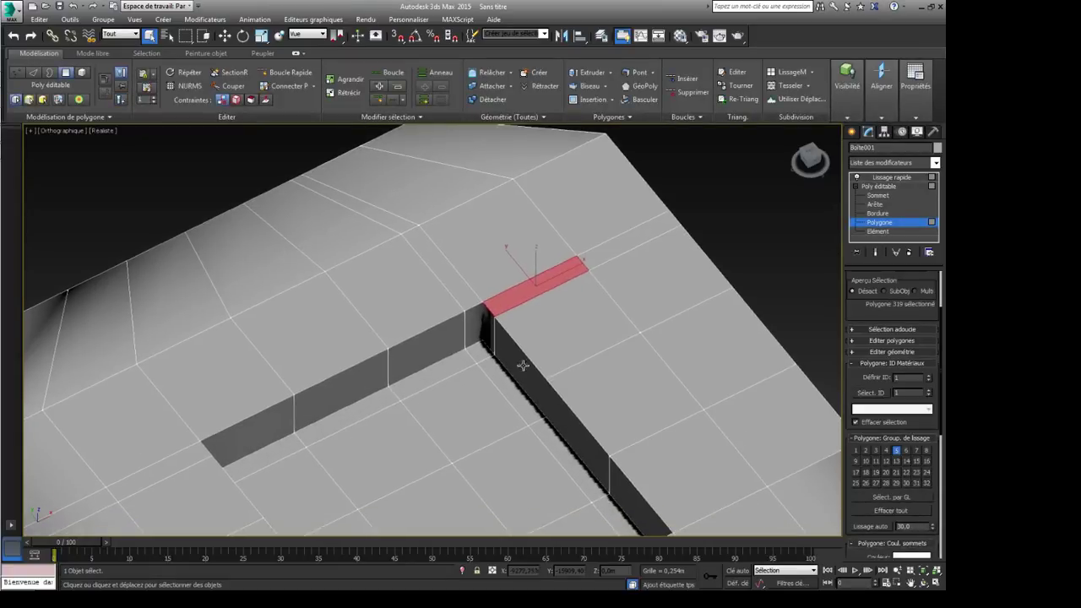
alt+middle_drag(523, 365, 465, 340)
ctrl+click(460, 292)
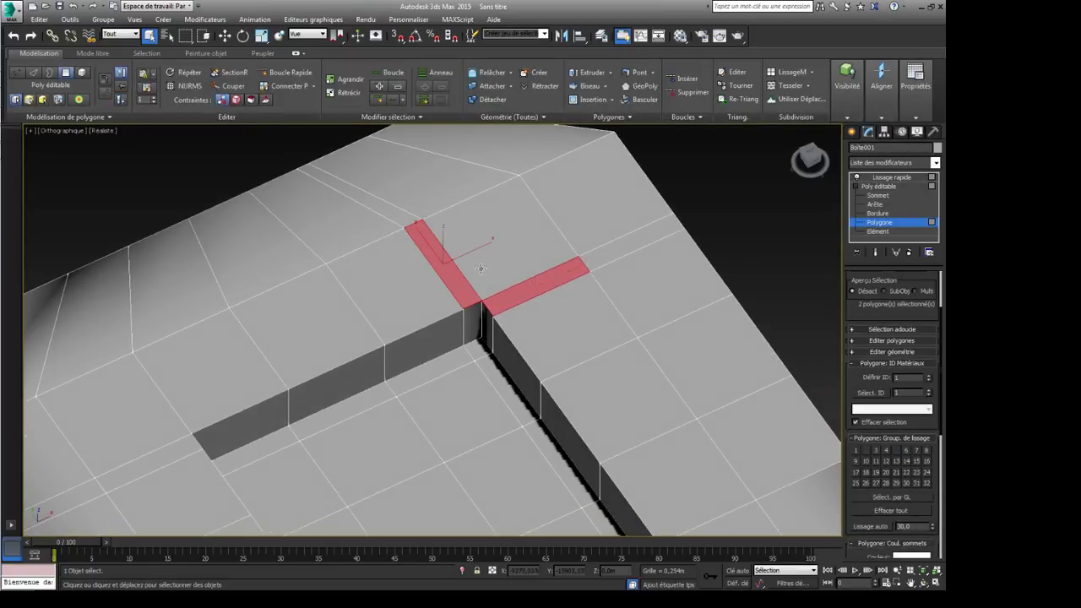
ctrl+click(482, 266)
mouse_move(487, 437)
alt+middle_down()
mouse_move(401, 404)
mouse_move(485, 417)
alt+middle_up()
click(919, 98)
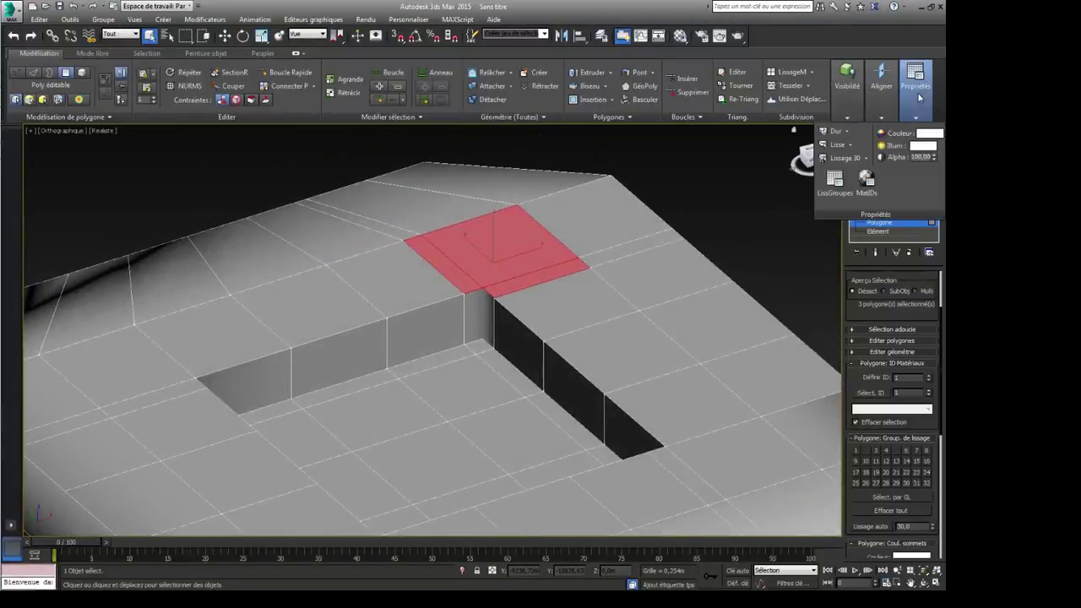
alt+middle_drag(507, 271, 496, 334)
mouse_move(912, 83)
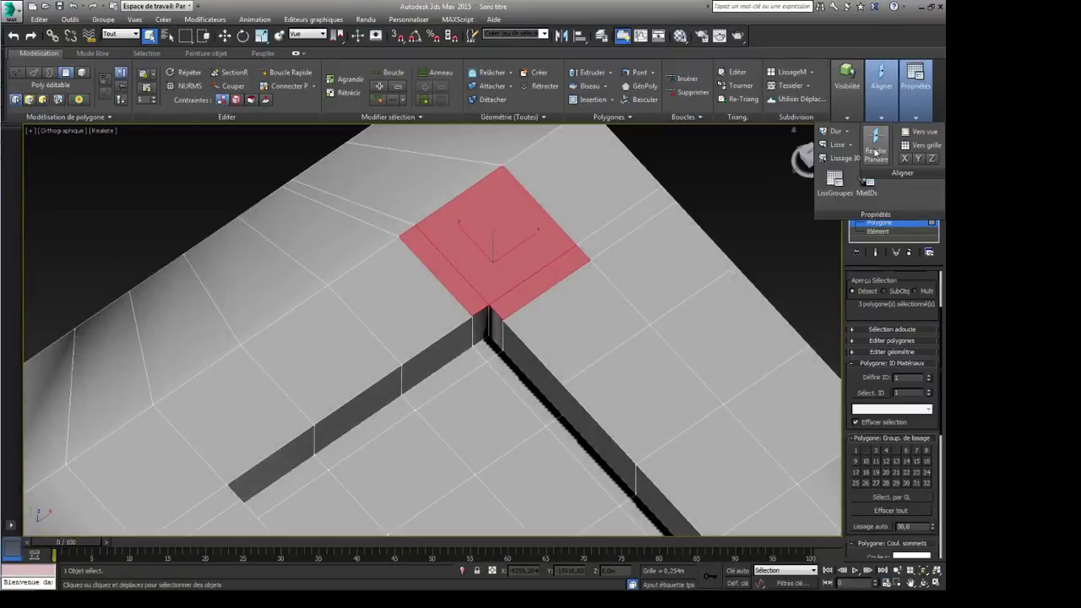
click(866, 160)
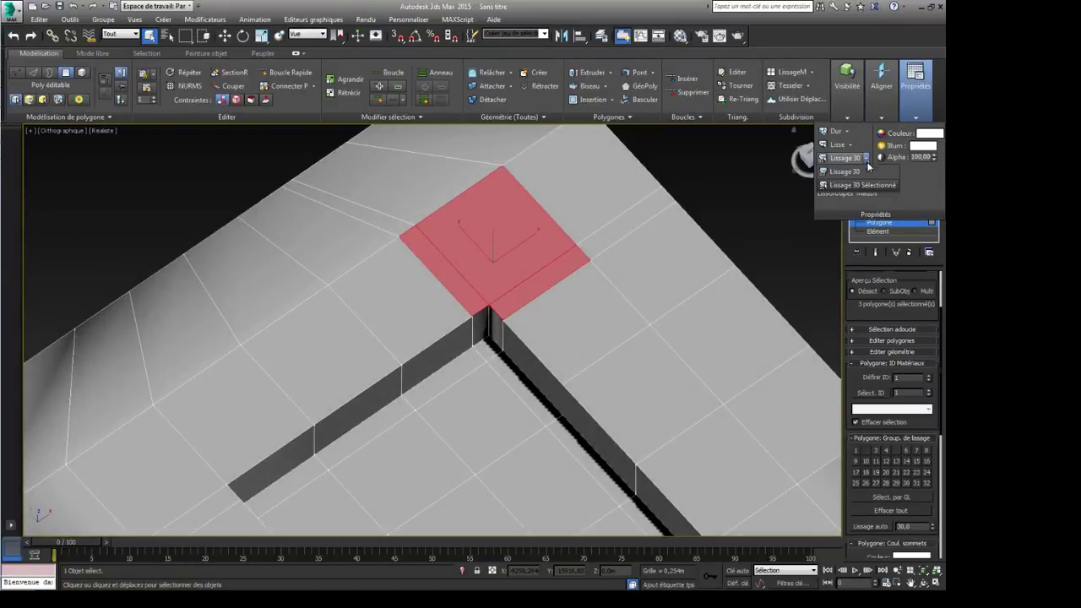
click(863, 187)
Step: Clear the selection and examine the regrouped recess corner up close under Lissage rapide
alt+middle_drag(646, 367, 616, 339)
click(691, 229)
click(891, 178)
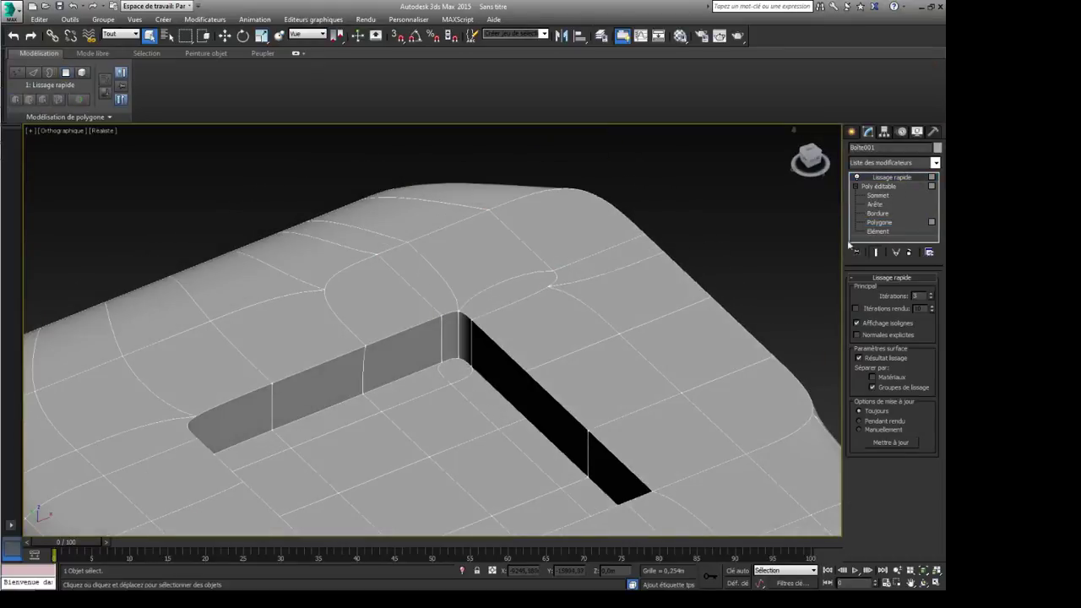
mouse_move(541, 380)
alt+middle_down()
mouse_move(532, 338)
mouse_move(545, 396)
alt+middle_up()
scroll(546, 396, up, 6)
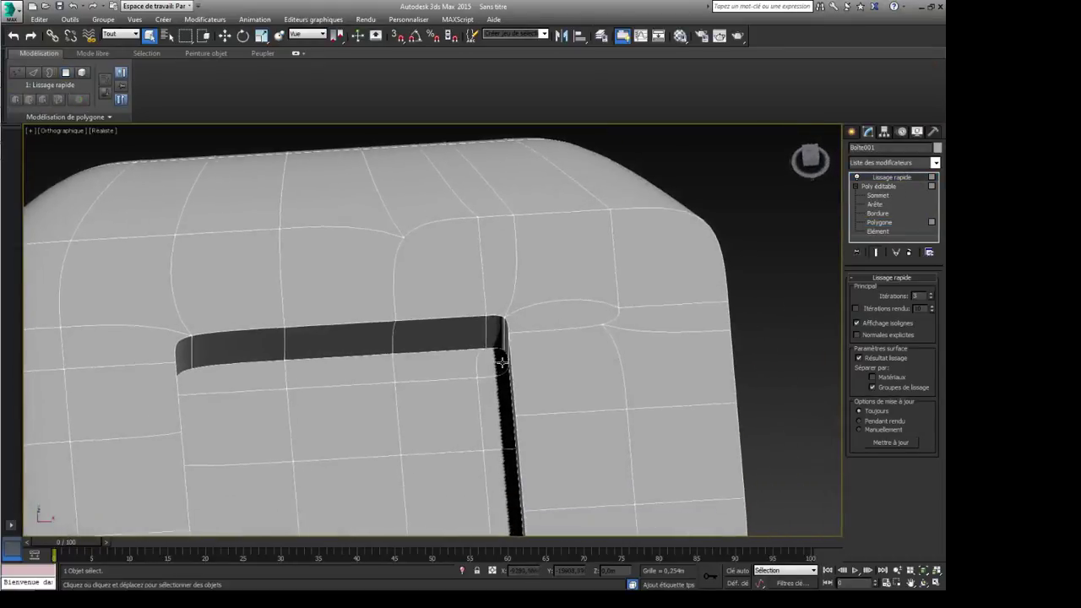
scroll(521, 390, down, 3)
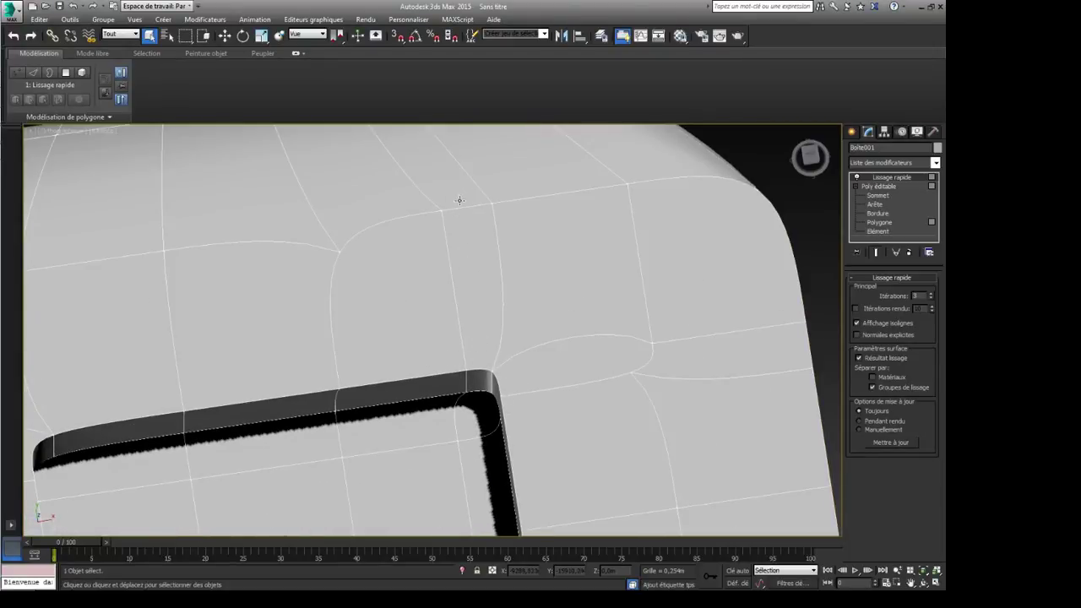
alt+middle_drag(498, 408, 477, 403)
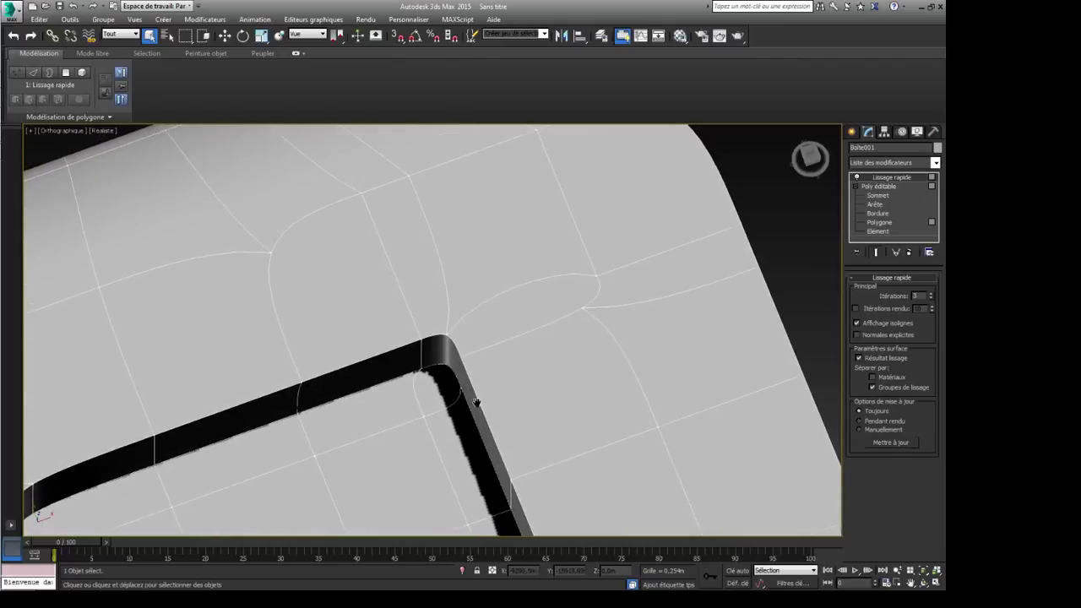
alt+middle_drag(496, 242, 360, 325)
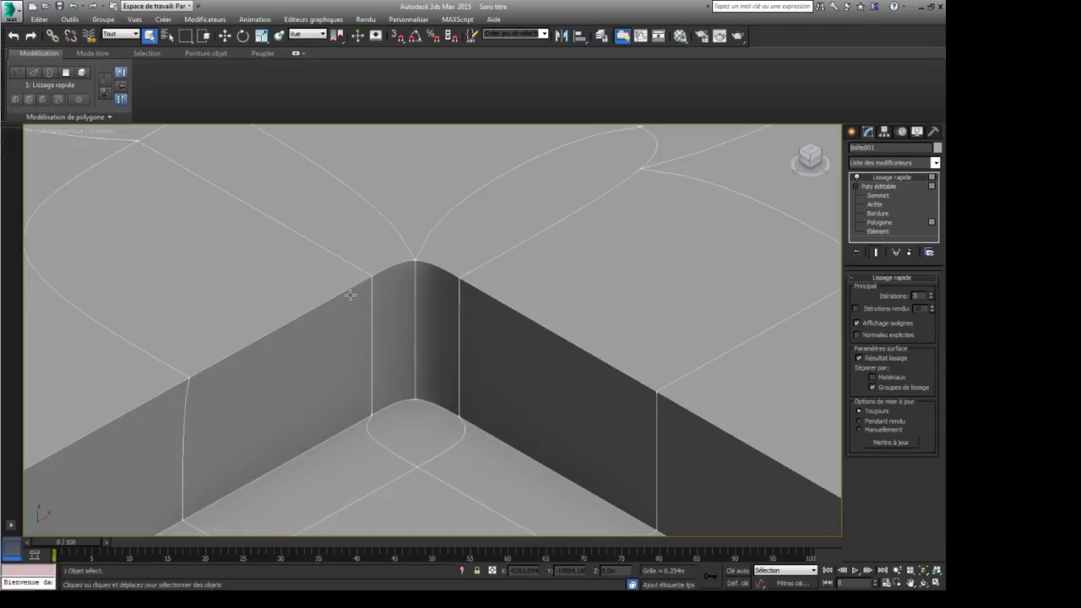
Step: Compare the recess's other corners and the overall top face under Lissage rapide from several angles
scroll(482, 330, down, 10)
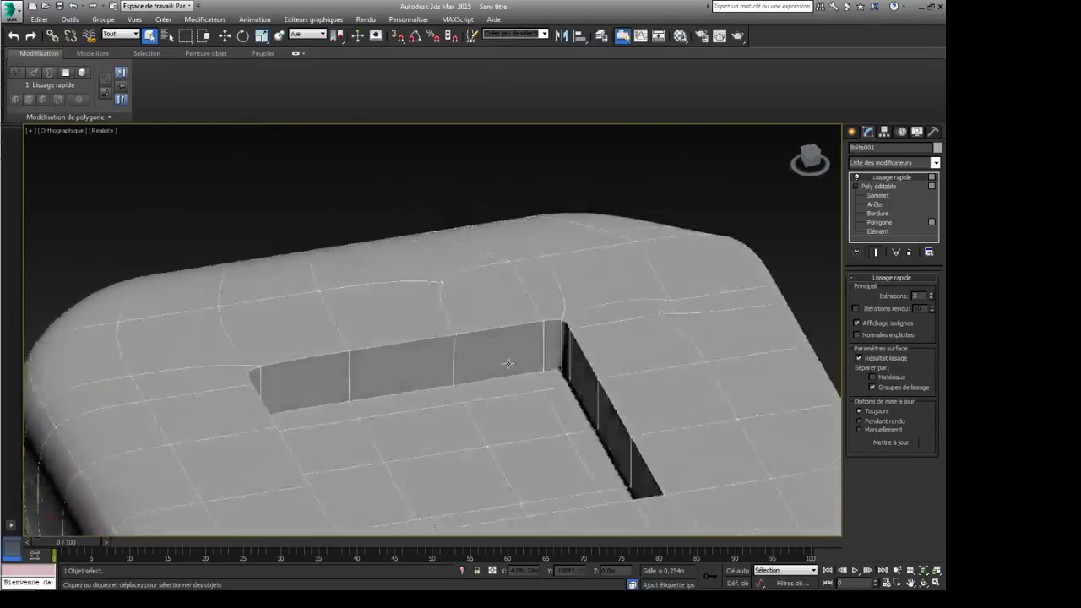
alt+middle_drag(437, 357, 579, 340)
scroll(330, 391, up, 7)
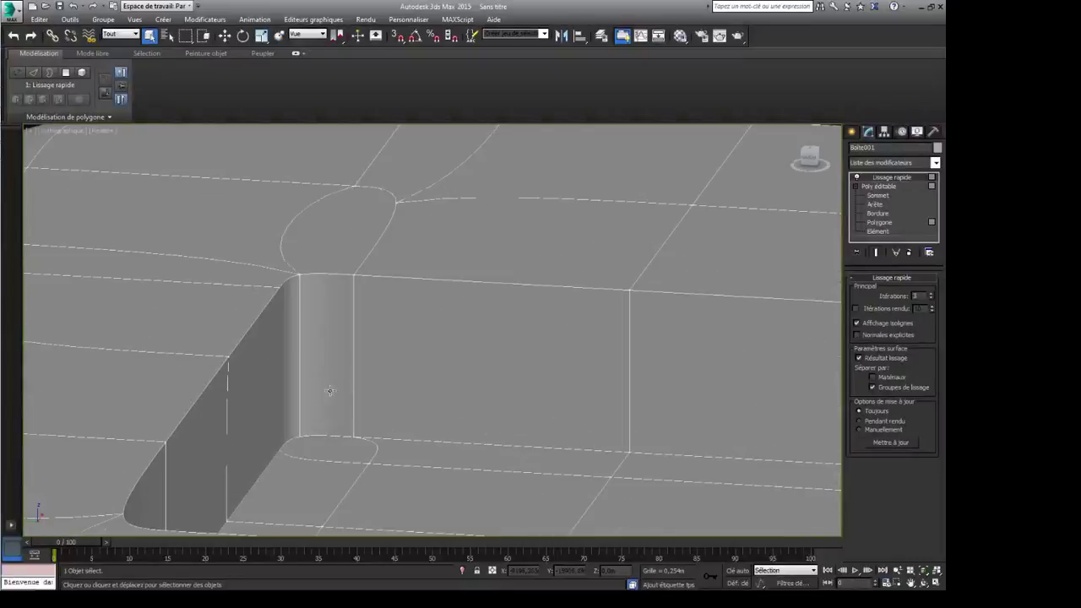
alt+middle_drag(372, 389, 329, 384)
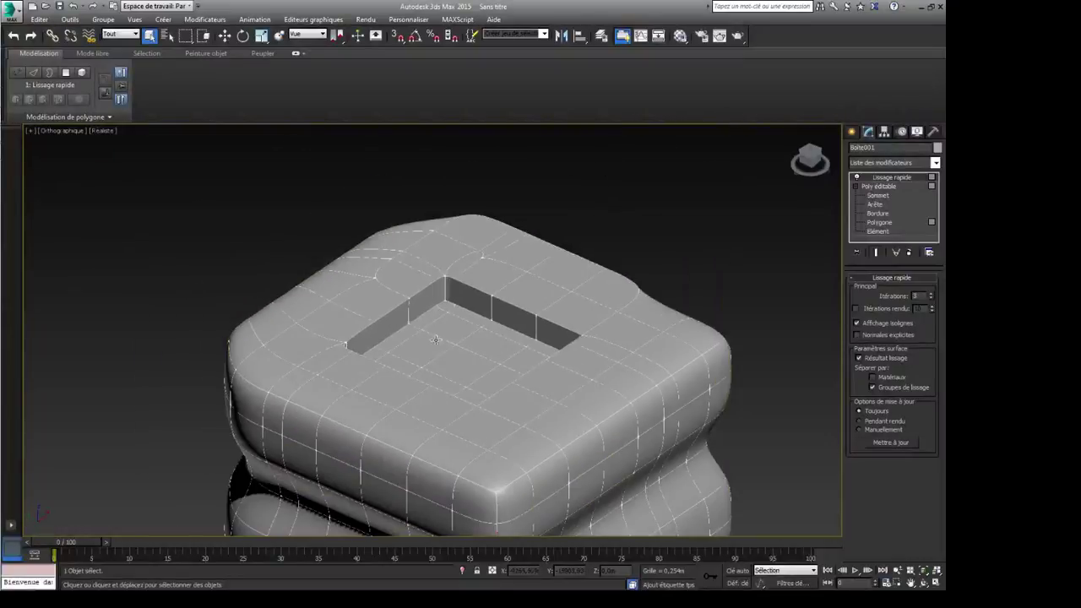
alt+middle_drag(426, 396, 426, 376)
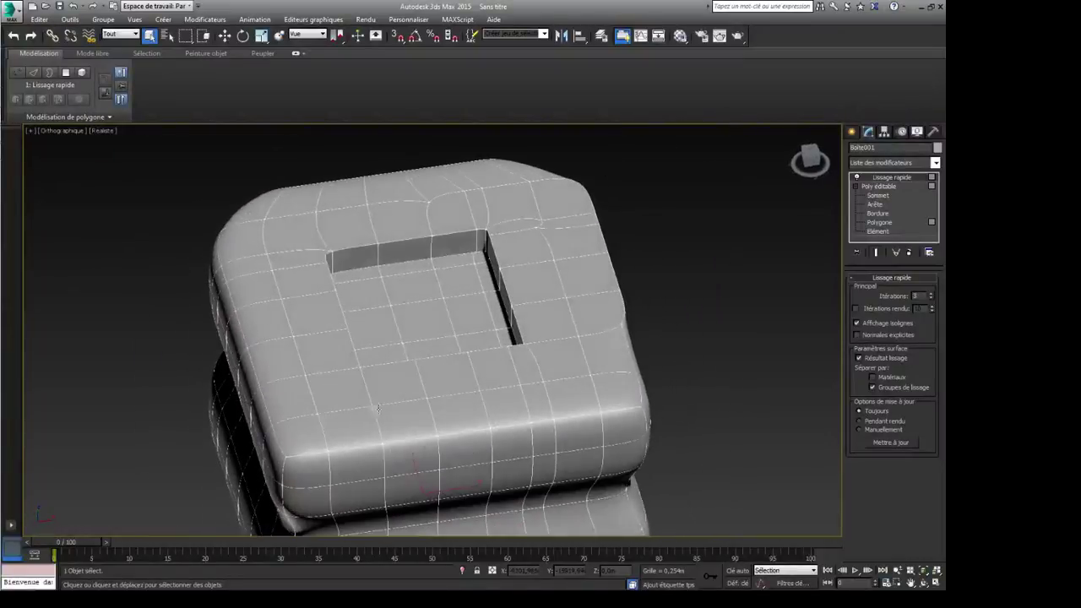
scroll(427, 373, up, 4)
scroll(427, 373, down, 2)
scroll(518, 368, down, 3)
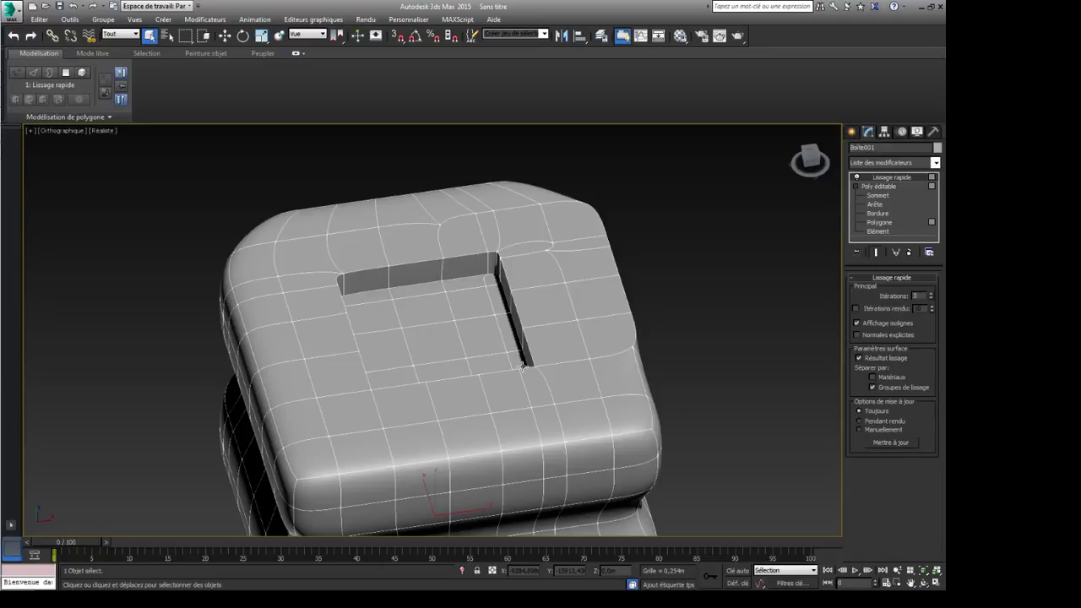
alt+middle_drag(658, 411, 591, 384)
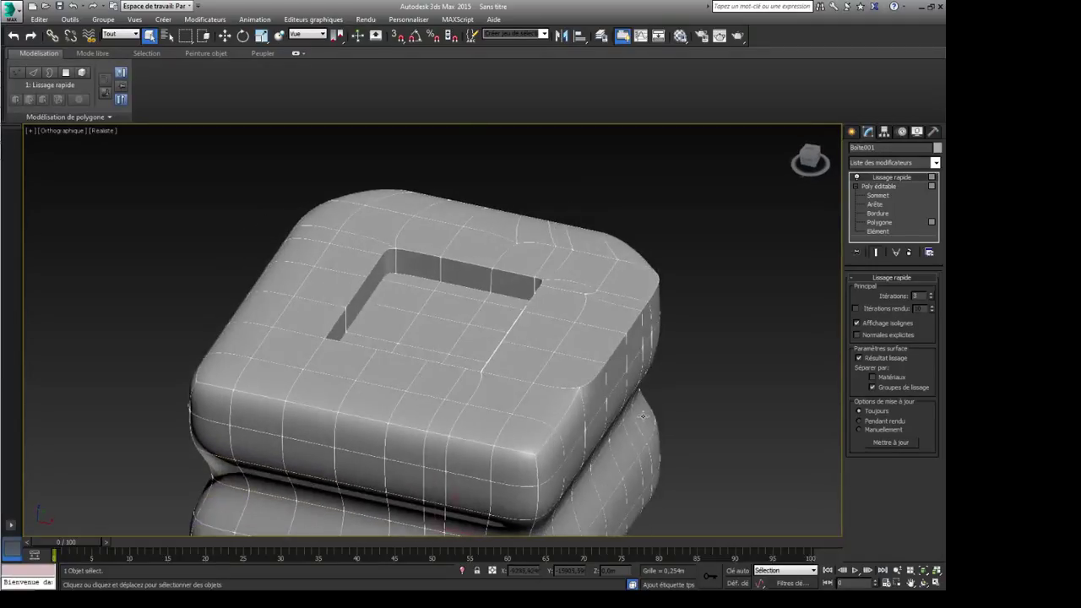
scroll(527, 367, up, 3)
alt+middle_drag(526, 367, 586, 367)
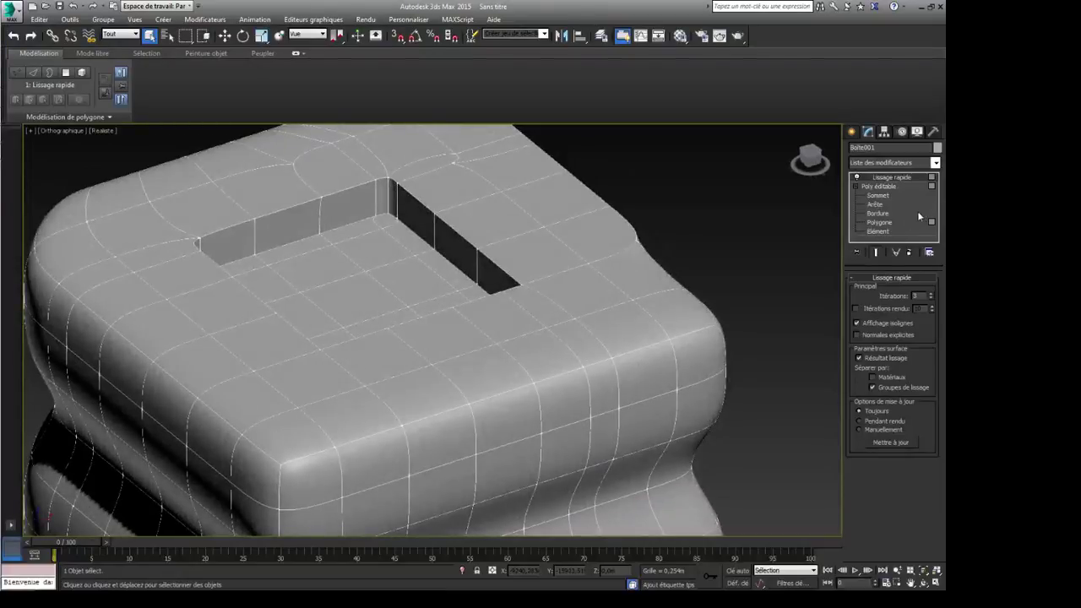
Step: Select the block of six polygons on the upper side face at Polygone level and check its smoothing group assignment
click(878, 225)
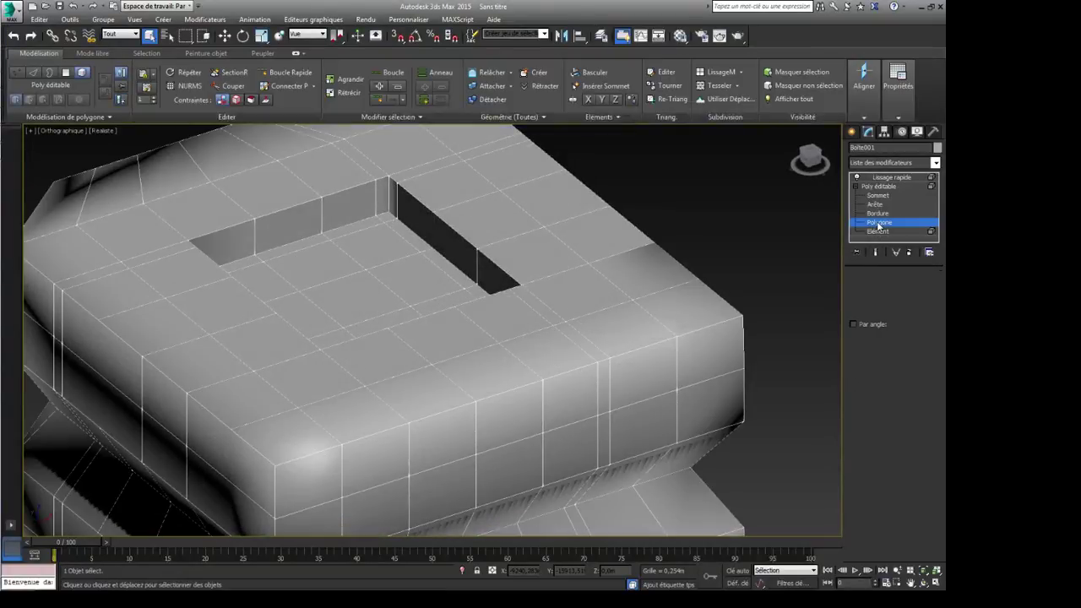
click(624, 286)
middle_drag(608, 391, 593, 361)
scroll(593, 361, down, 2)
alt+middle_drag(586, 413, 582, 395)
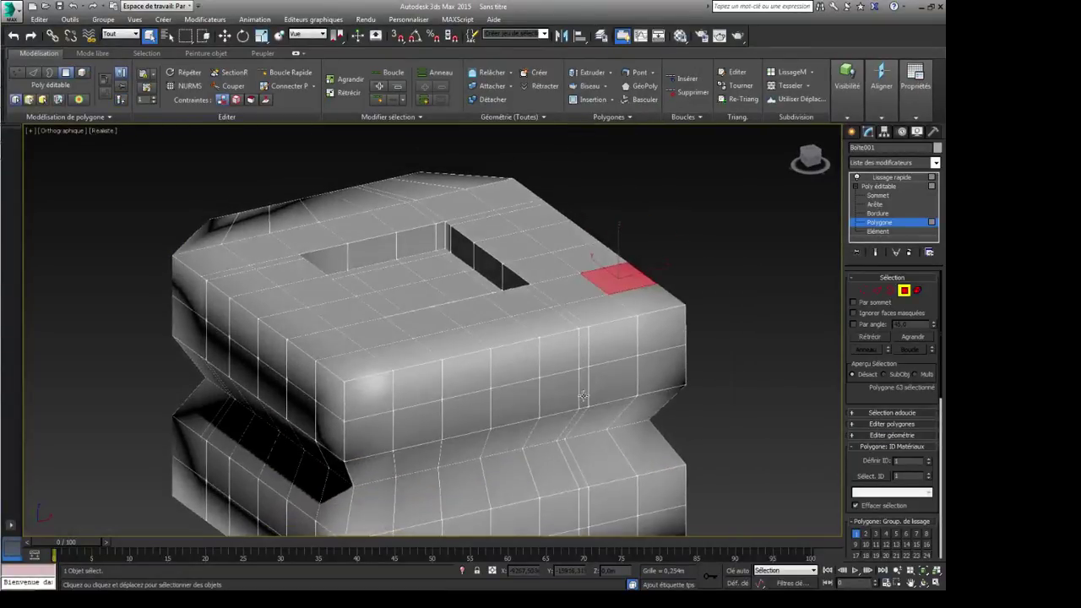
scroll(580, 395, up, 2)
click(555, 353)
ctrl+click(586, 330)
ctrl+click(620, 327)
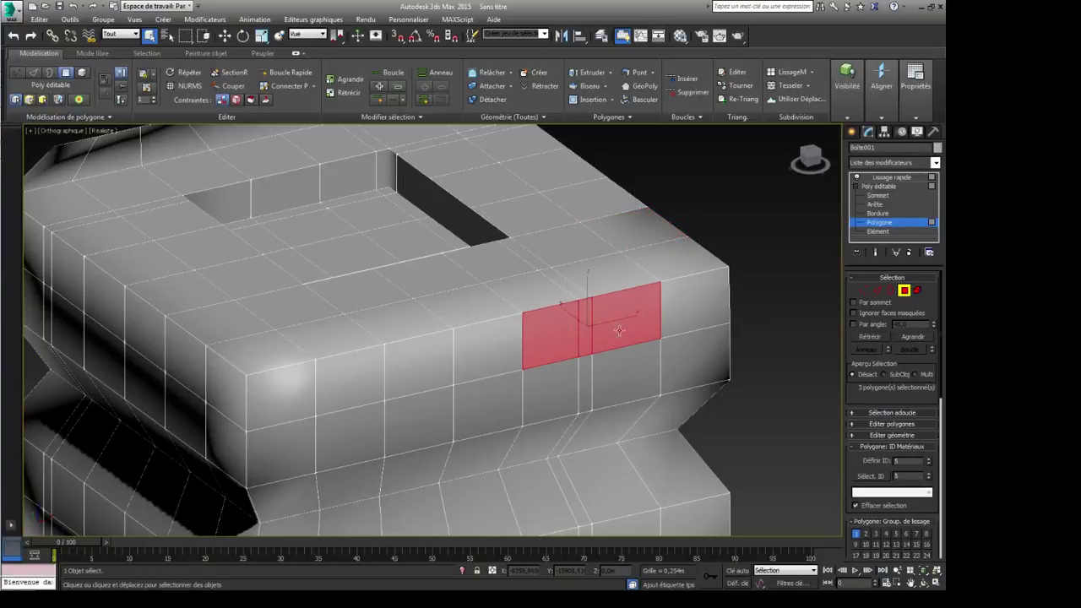
ctrl+click(623, 367)
ctrl+click(567, 373)
ctrl+click(586, 380)
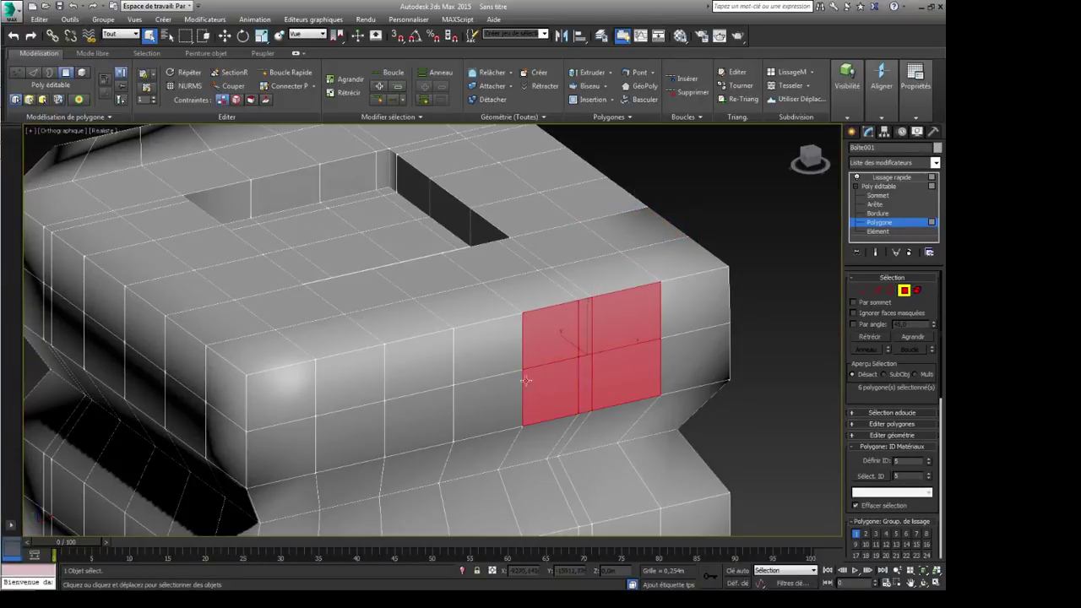
alt+middle_drag(527, 441, 602, 393)
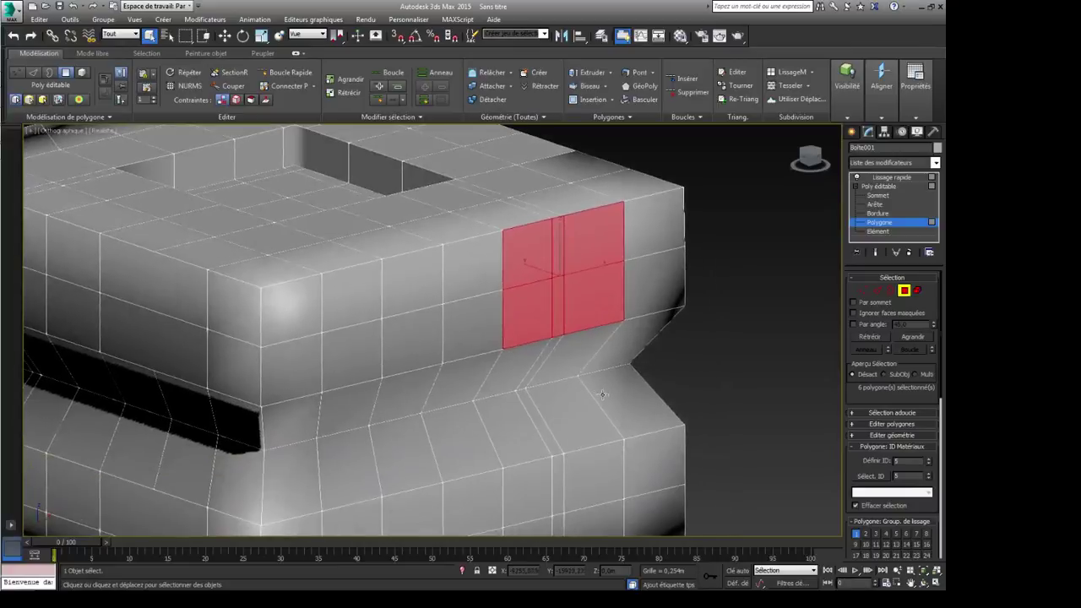
click(916, 84)
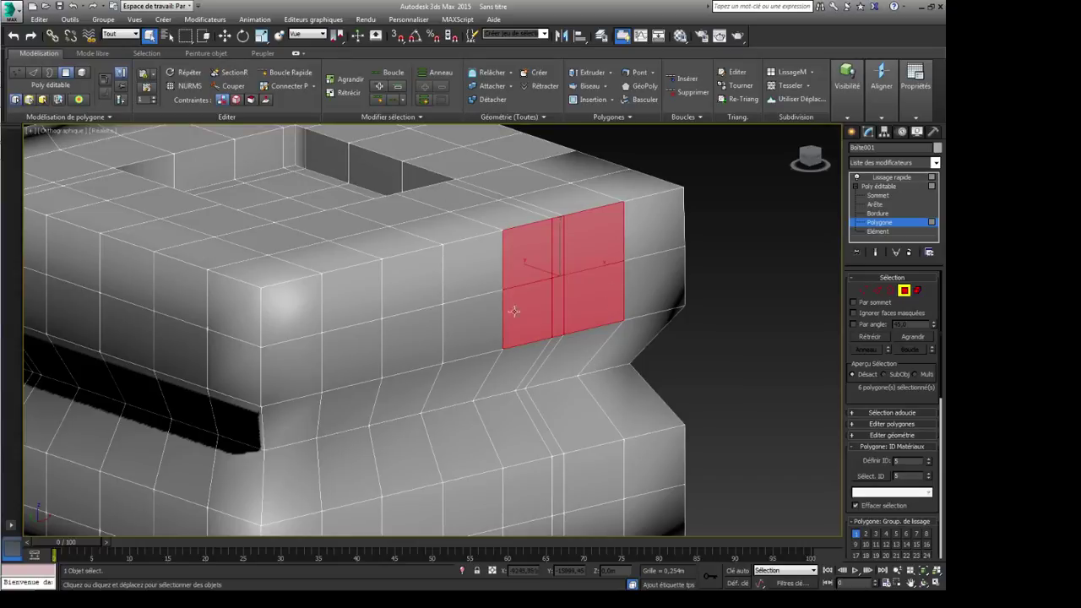
click(923, 98)
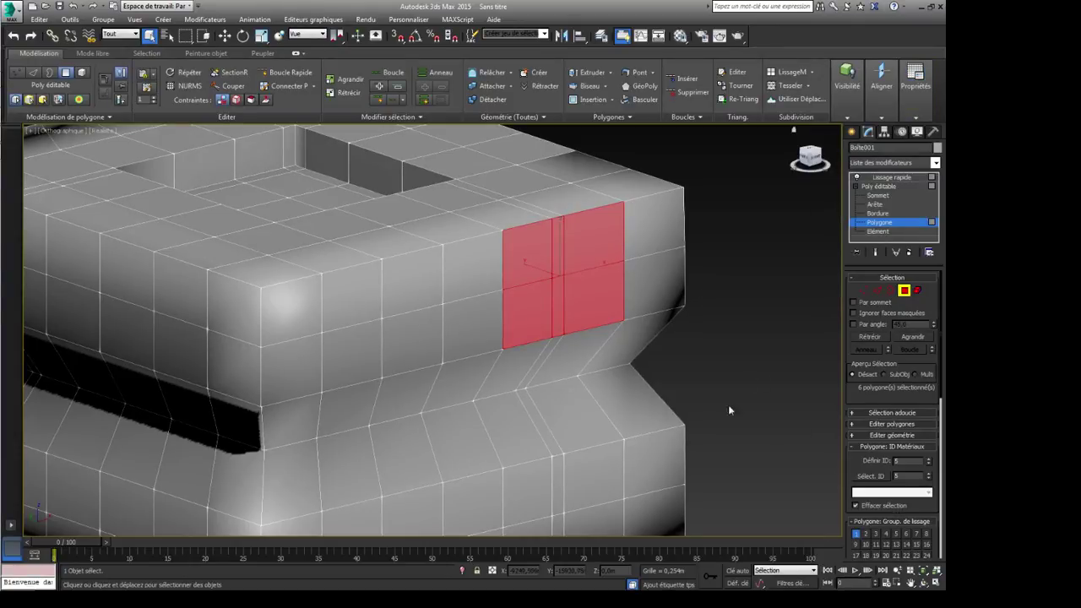
scroll(681, 396, down, 5)
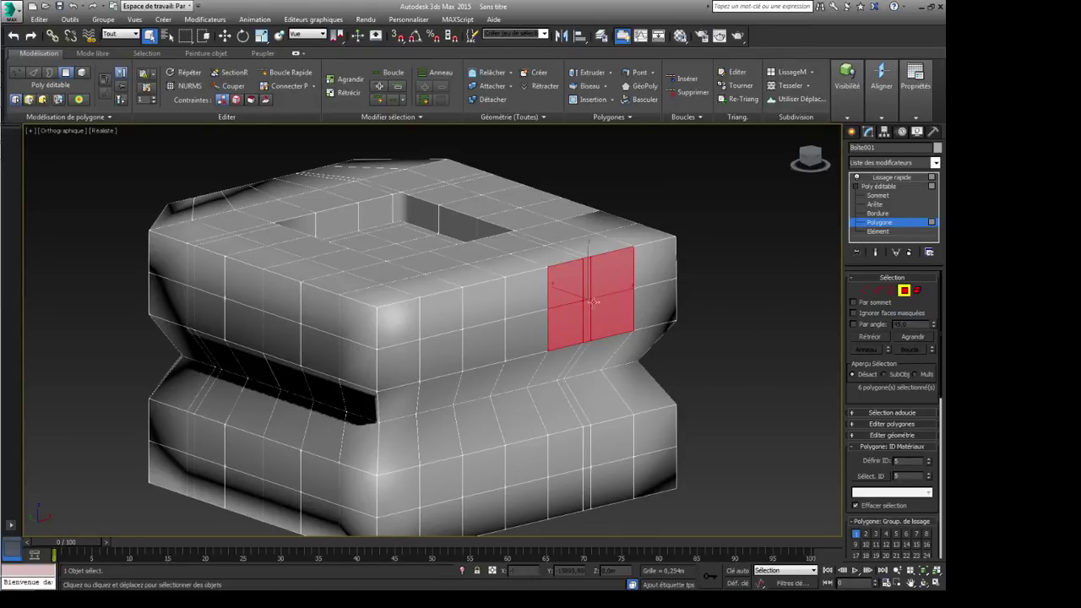
alt+middle_drag(716, 401, 709, 437)
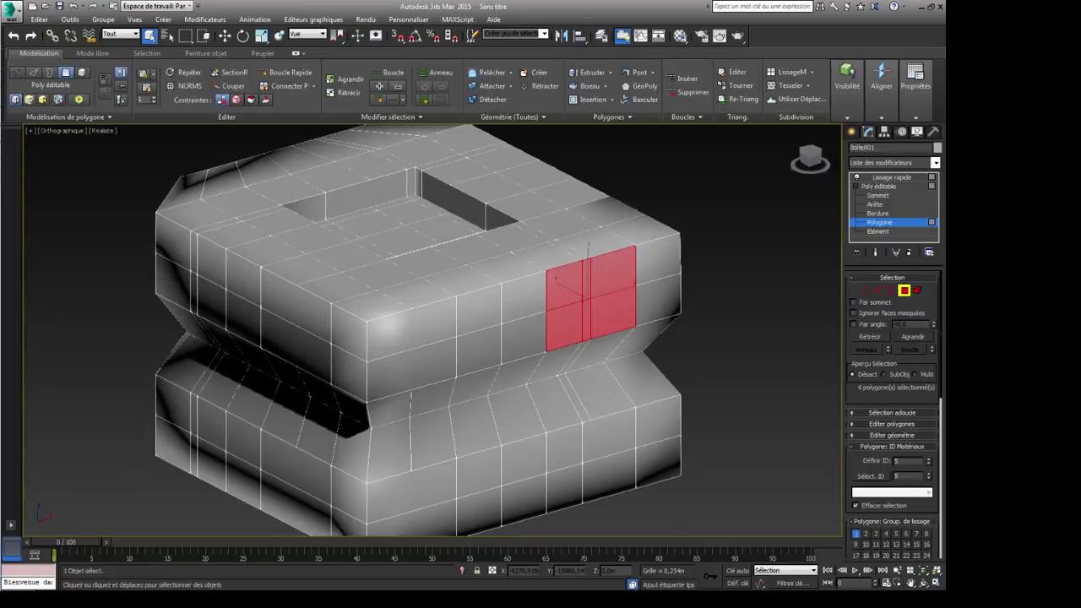
scroll(895, 442, down, 3)
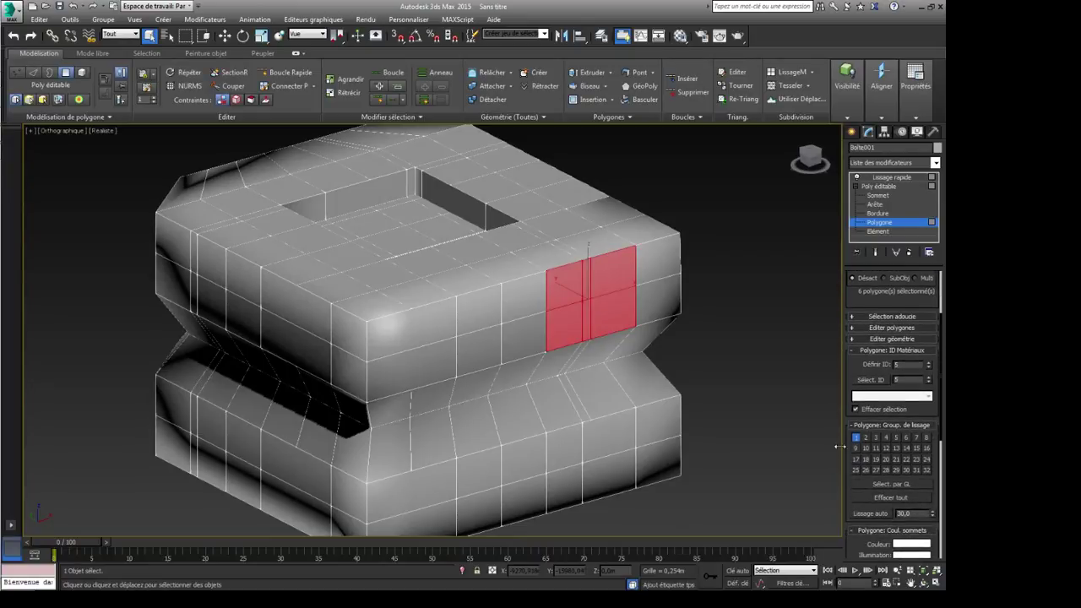
middle_drag(629, 313, 612, 336)
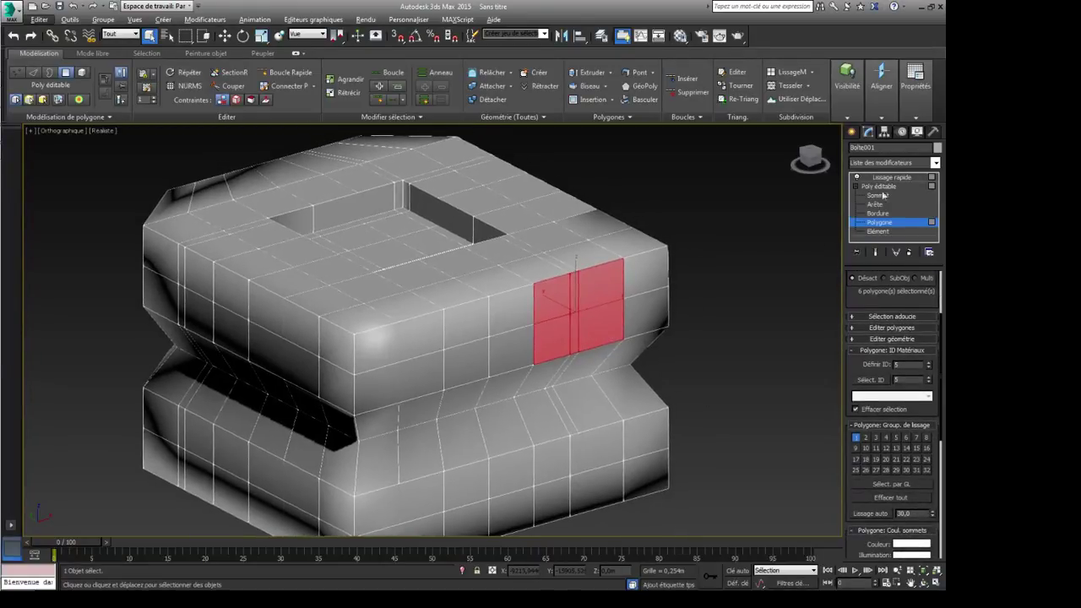
Step: Compare the box under Lissage rapide with Groupes de lissage separation off and on, leaving the option enabled
click(891, 178)
alt+middle_drag(642, 397, 534, 394)
click(873, 387)
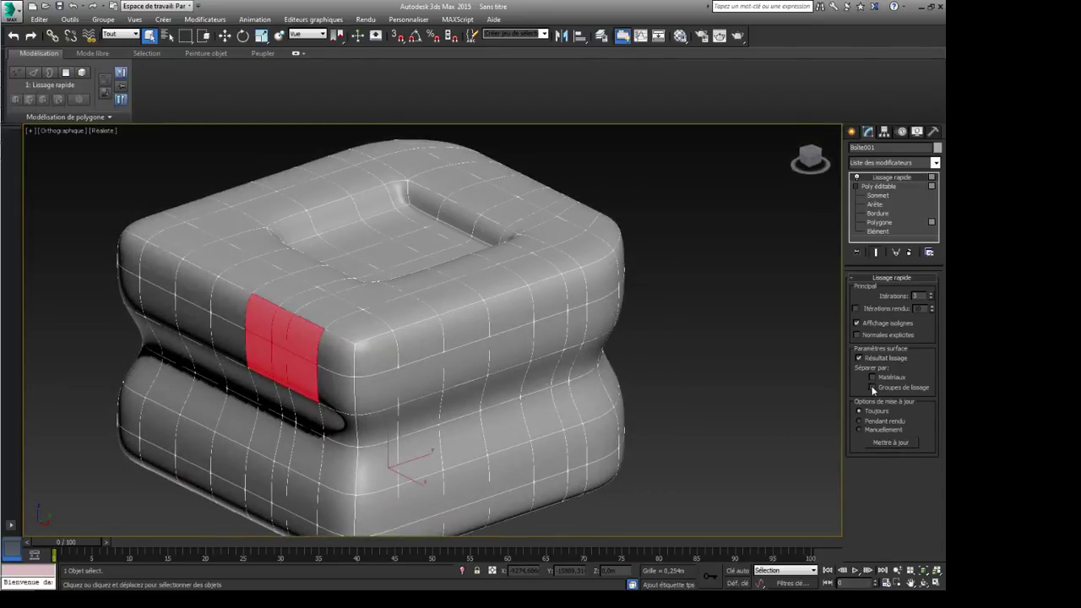
click(873, 388)
click(873, 388)
click(873, 387)
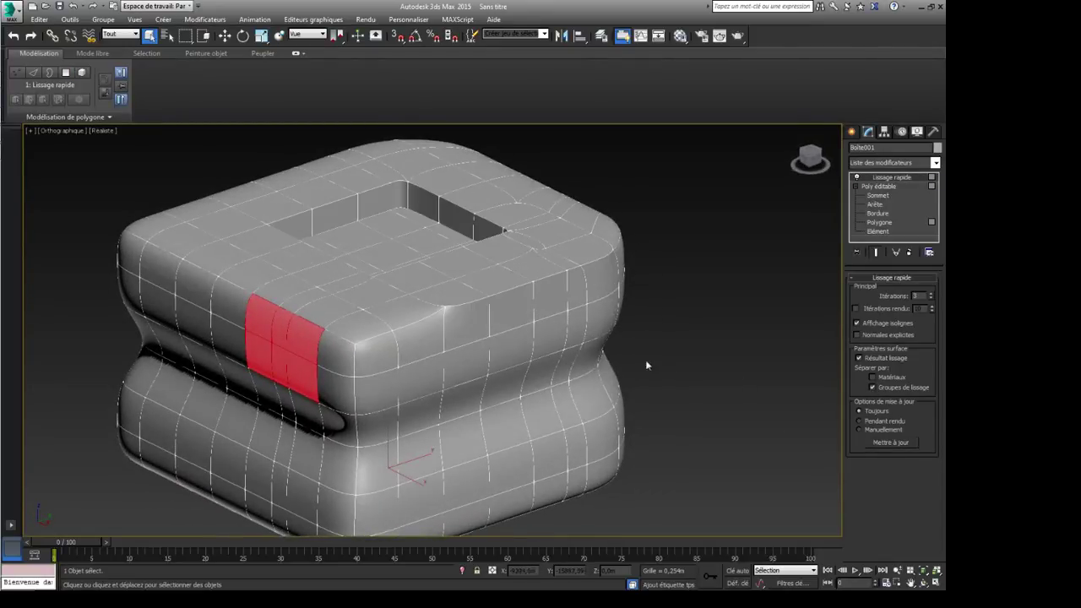
Step: Examine the outer edge of the top face from another side with Groupes de lissage separation switched off and on
alt+middle_drag(646, 362, 530, 366)
middle_drag(438, 387, 514, 374)
scroll(462, 389, up, 2)
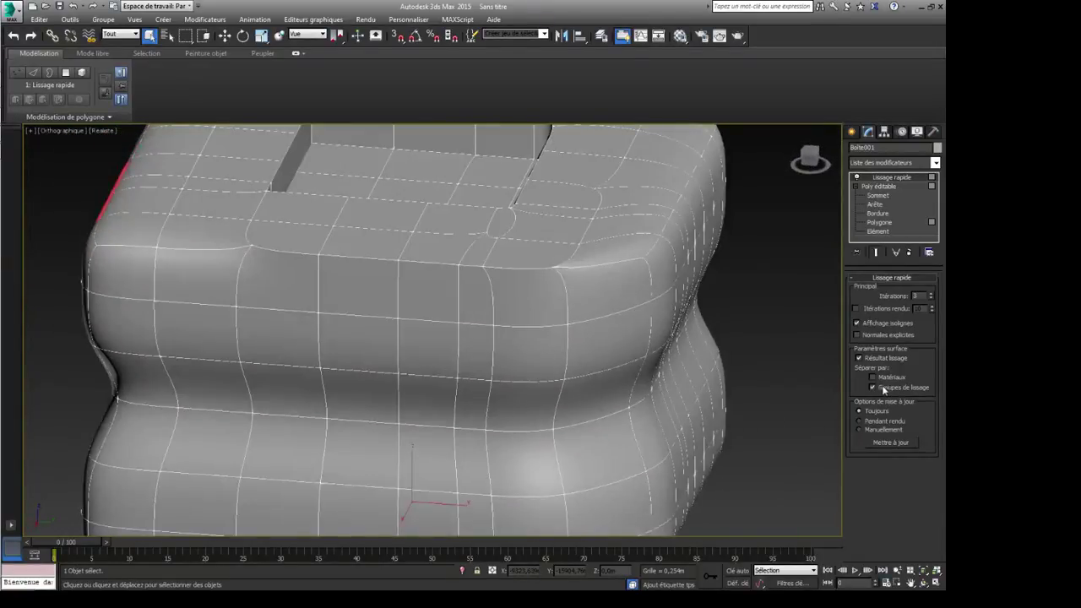
click(872, 387)
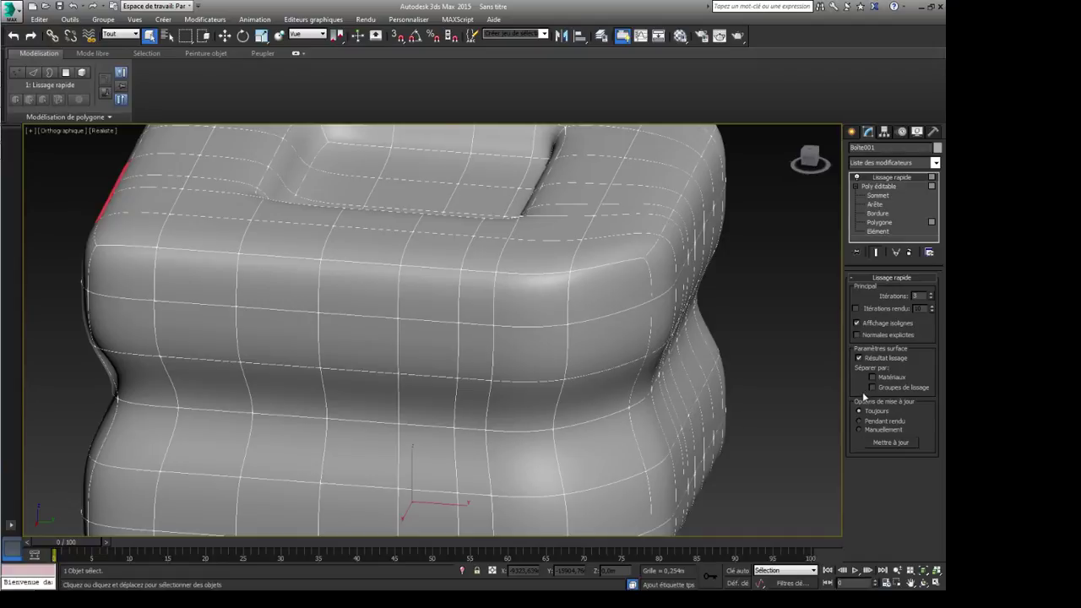
click(872, 387)
click(872, 387)
click(872, 388)
middle_drag(667, 351, 512, 350)
scroll(582, 391, down, 3)
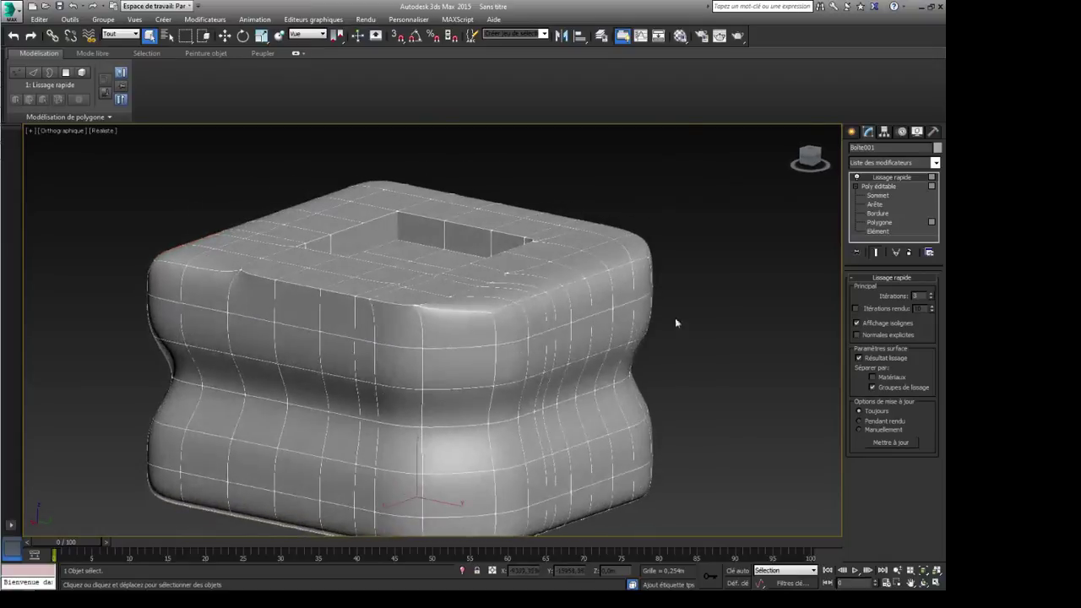
Step: Select eight polygons in the upper two rows of the side face near the rounded corner at Polygone level
click(891, 221)
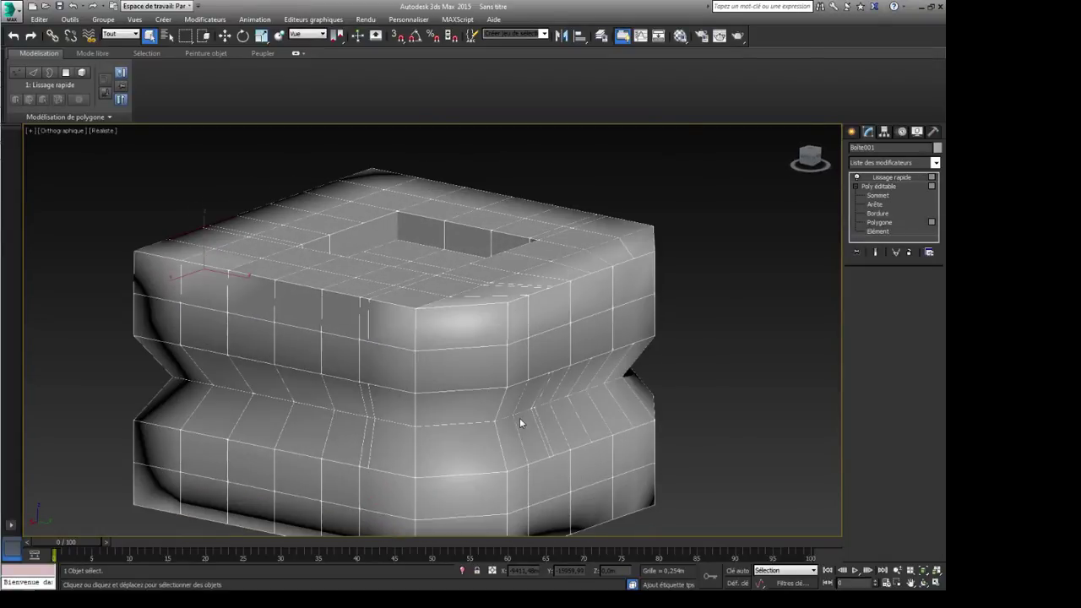
click(538, 312)
ctrl+click(586, 306)
ctrl+click(551, 313)
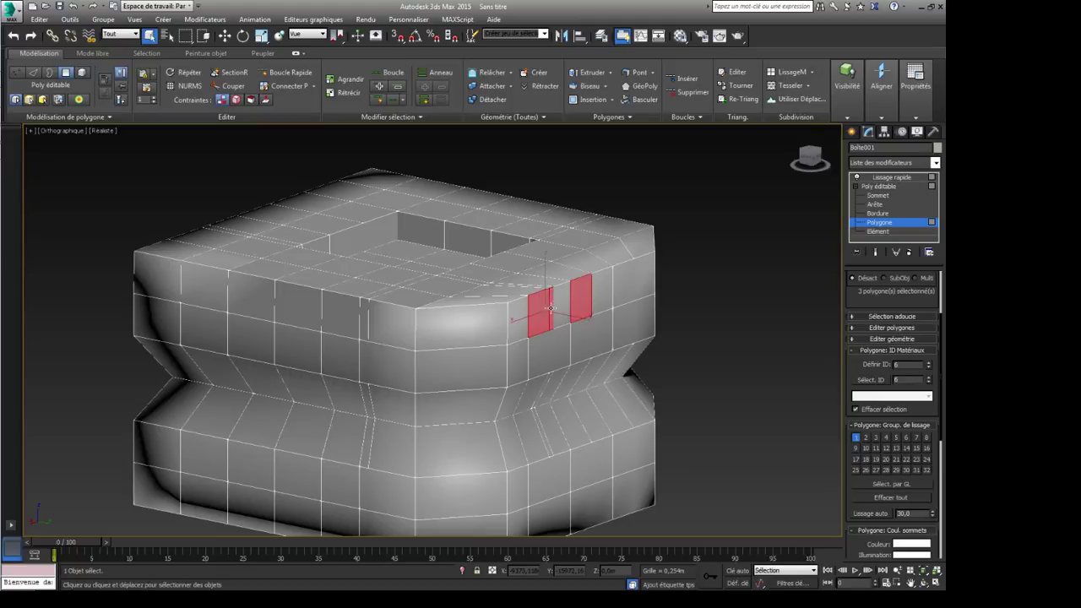
ctrl+click(542, 348)
ctrl+click(563, 338)
ctrl+click(601, 331)
ctrl+click(559, 283)
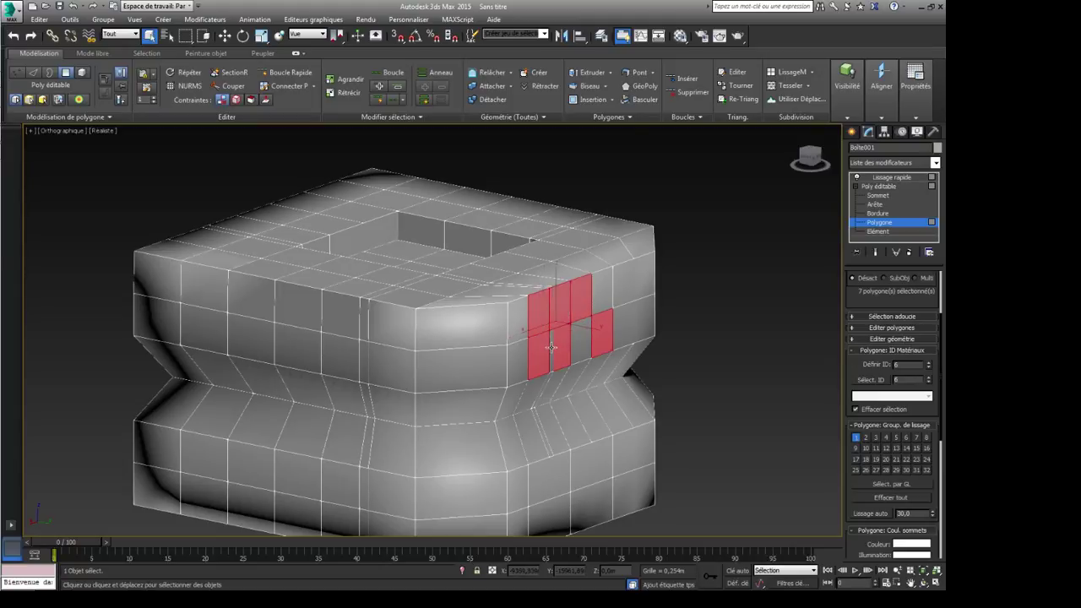
ctrl+click(575, 342)
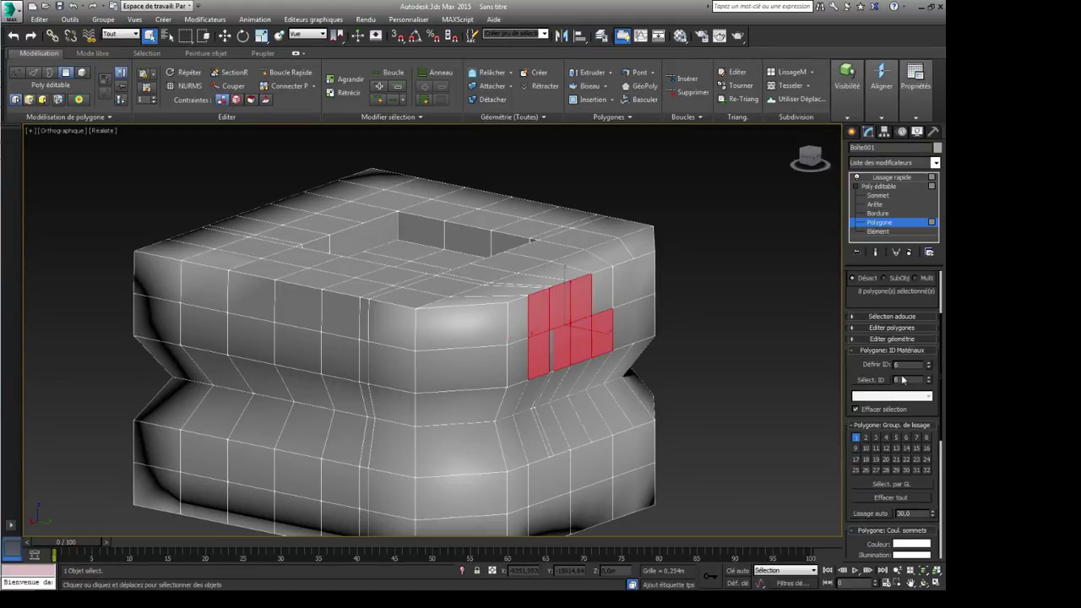
Step: Extrude the eight selected side polygons outward into a protruding block and clear the selection
click(899, 328)
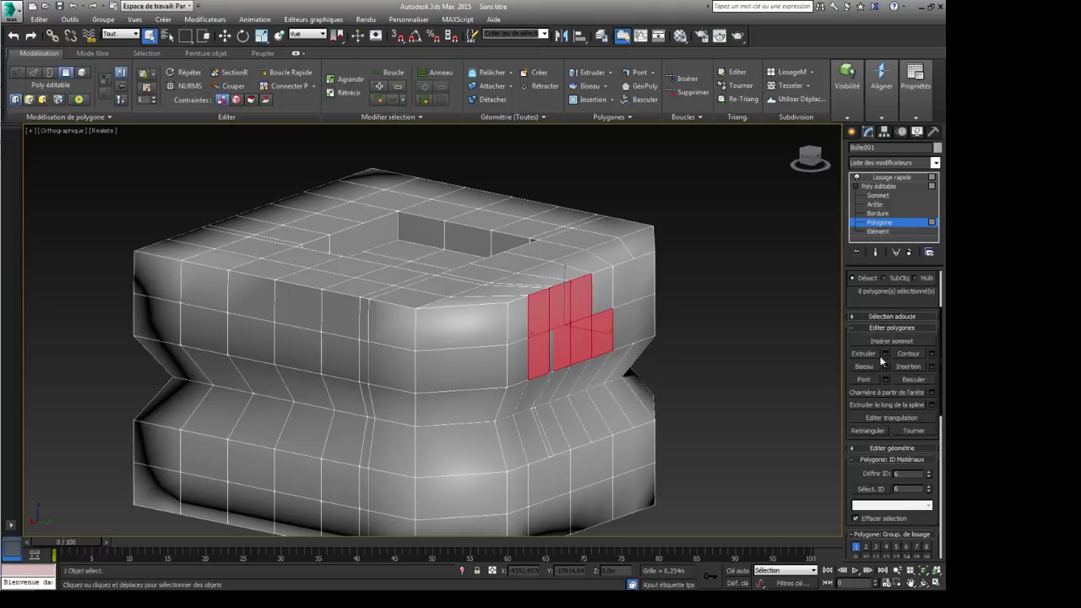
click(885, 355)
alt+middle_drag(616, 376, 611, 376)
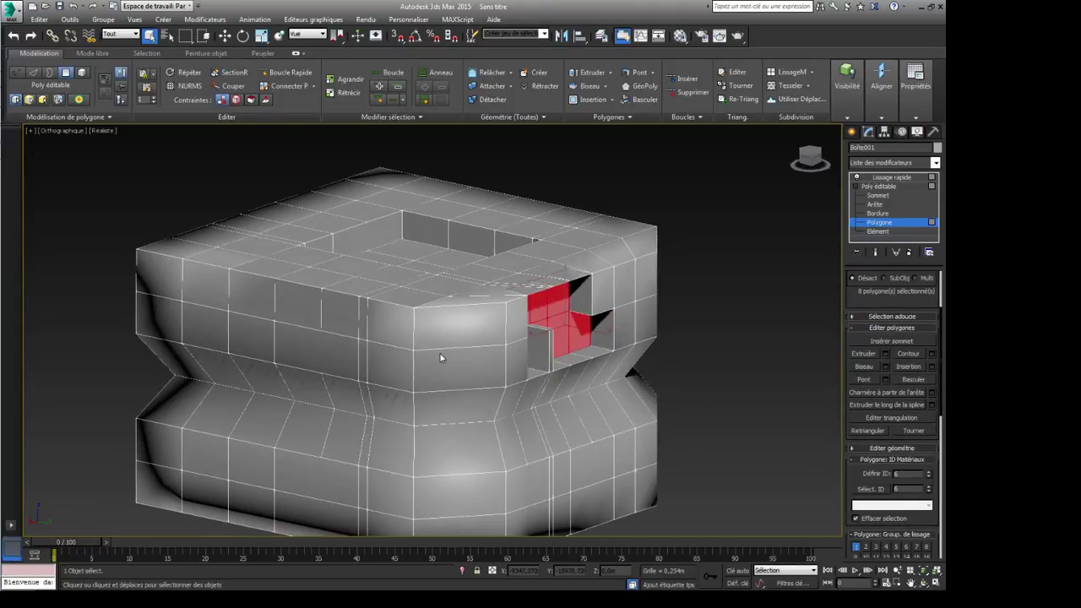
drag(440, 350, 439, 266)
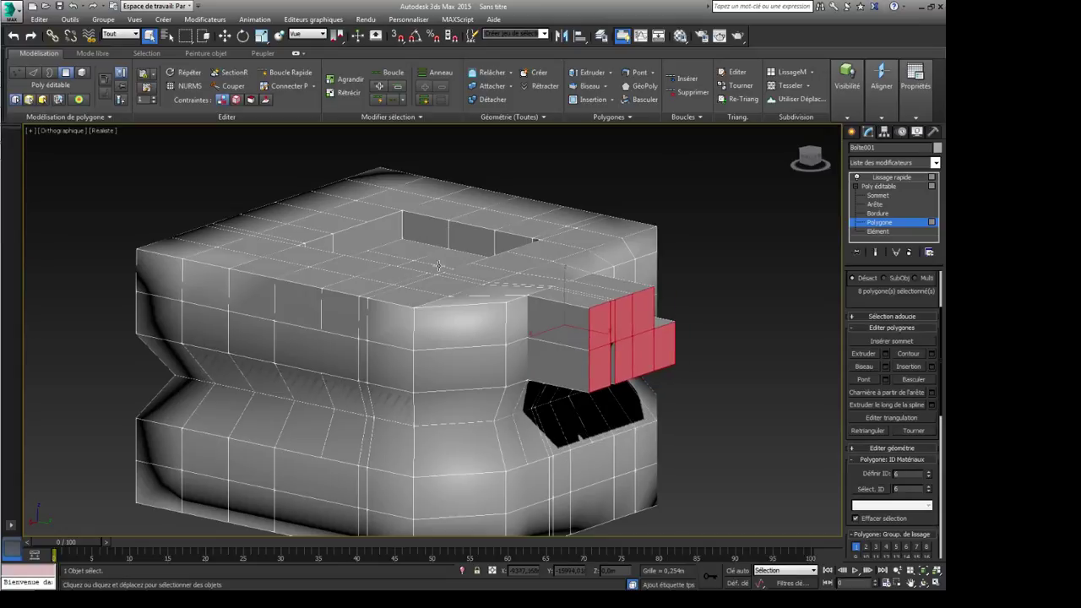
scroll(589, 379, down, 3)
mouse_move(580, 407)
middle_down()
mouse_move(583, 366)
mouse_move(579, 386)
middle_up()
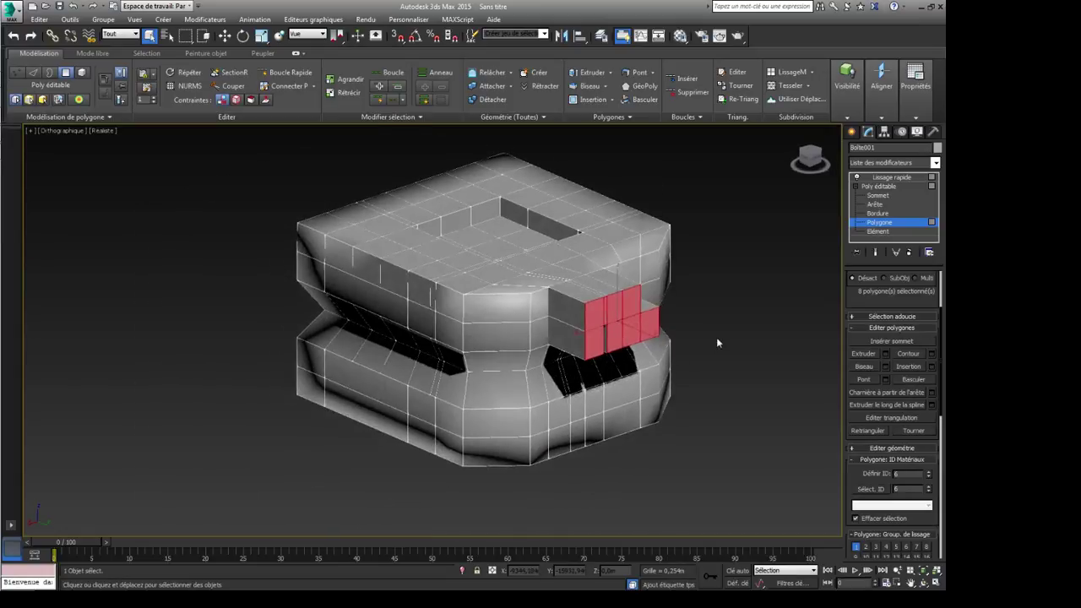
click(717, 341)
Step: Display the extruded block under Lissage rapide and compare it with Groupes de lissage separation off and on
click(895, 177)
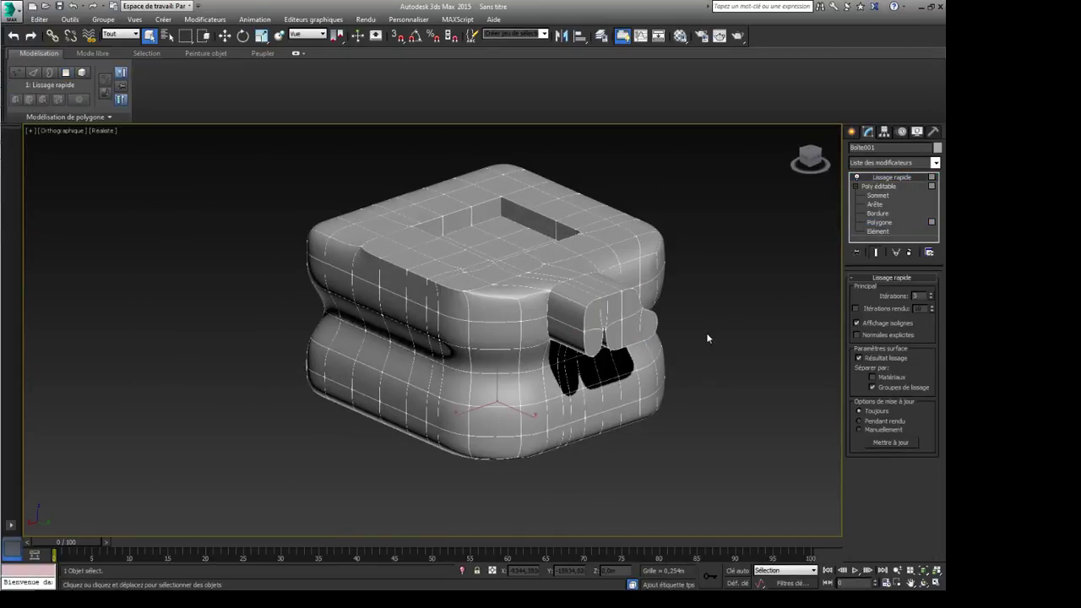
alt+middle_drag(707, 335, 725, 320)
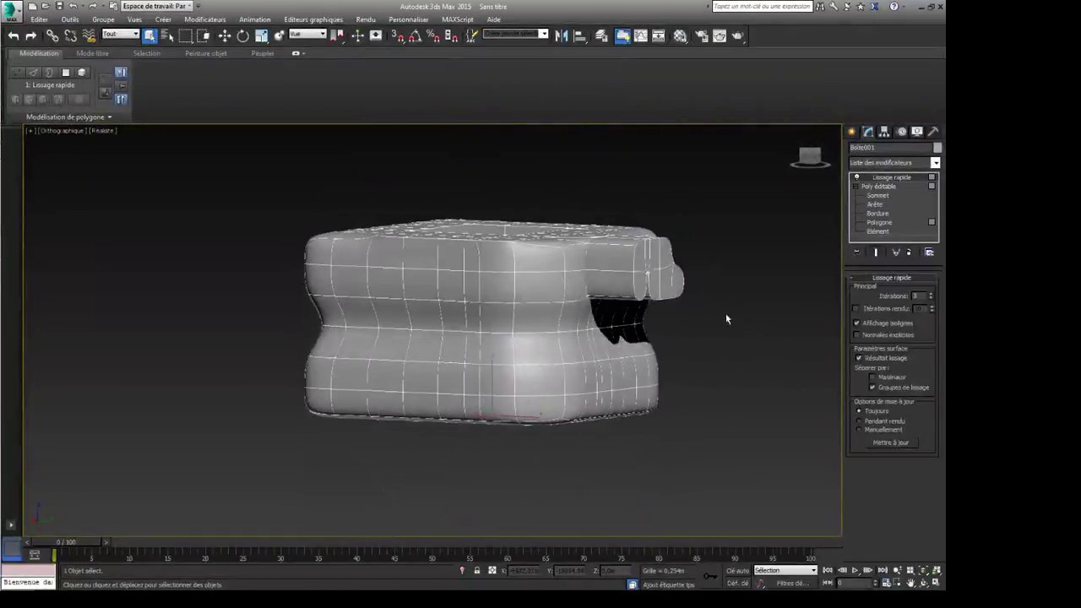
middle_drag(795, 370, 764, 388)
click(873, 388)
click(872, 388)
Step: Examine the extruded block's end face and its junction with the box up close and from several angles
alt+middle_drag(639, 369, 336, 334)
scroll(571, 366, up, 6)
scroll(481, 369, down, 4)
scroll(489, 341, up, 4)
scroll(601, 410, down, 2)
alt+middle_drag(600, 410, 559, 414)
alt+middle_drag(584, 392, 505, 380)
scroll(598, 378, up, 3)
scroll(598, 378, down, 3)
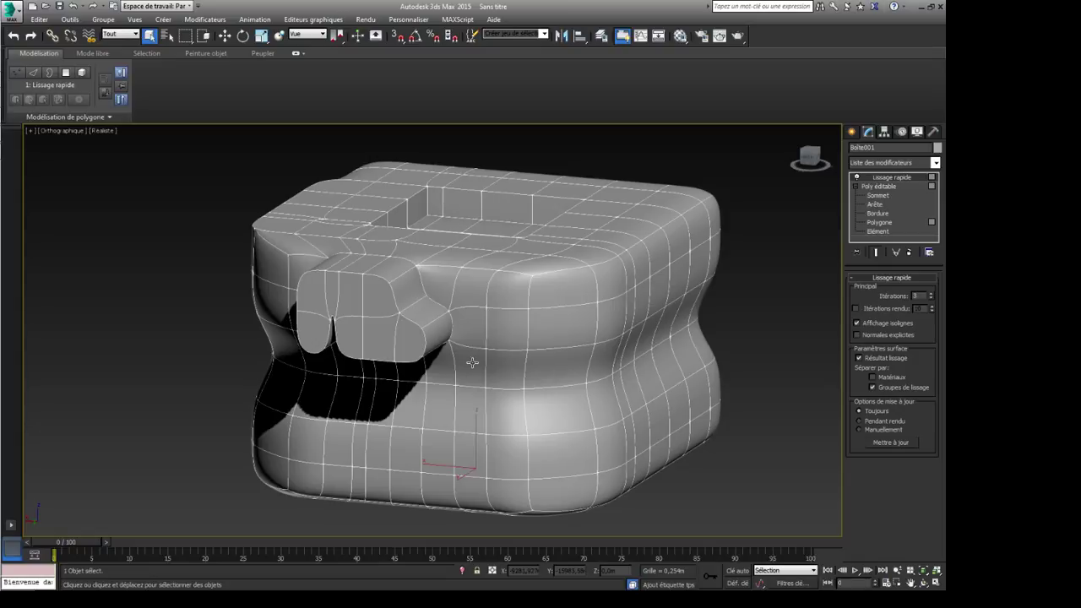
Step: Examine the top face and the recess corners under Lissage rapide from several angles and distances
alt+middle_drag(478, 319, 450, 263)
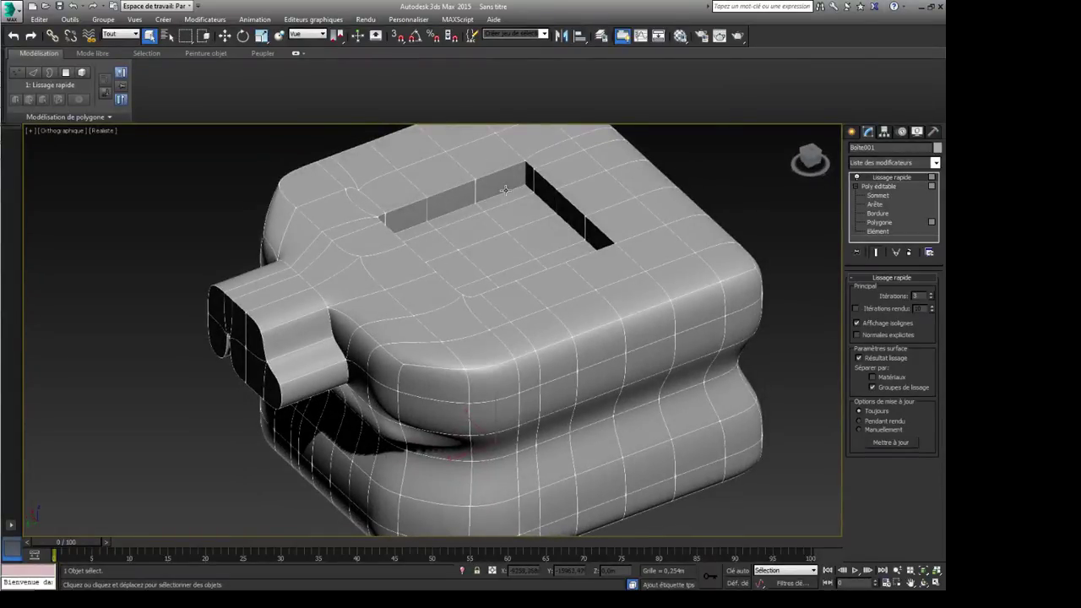
alt+middle_drag(505, 188, 481, 238)
alt+middle_drag(403, 244, 364, 325)
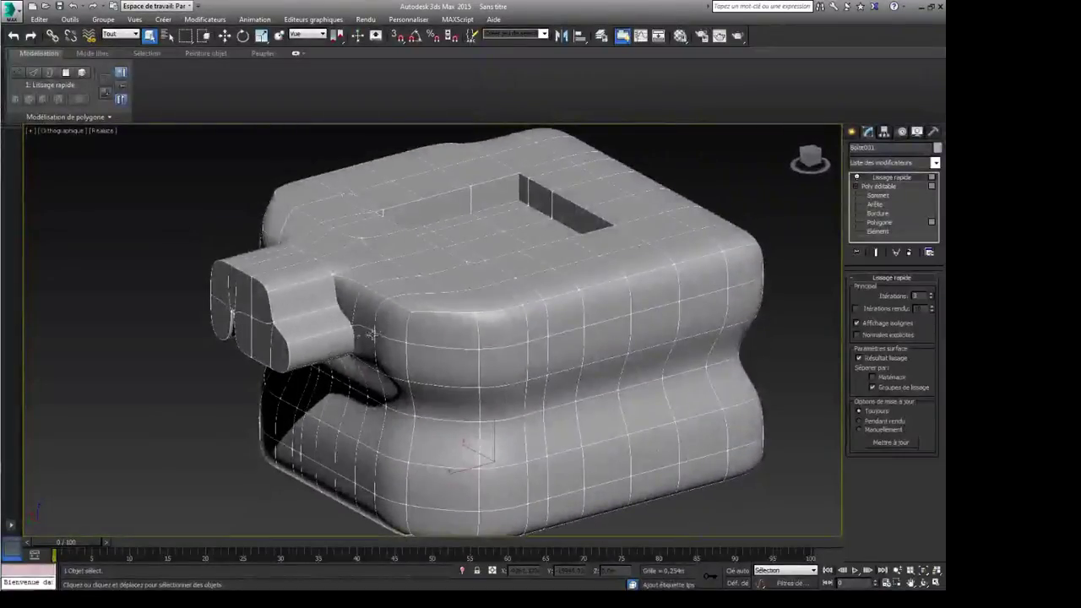
scroll(428, 316, up, 4)
scroll(421, 360, down, 4)
middle_drag(434, 316, 406, 364)
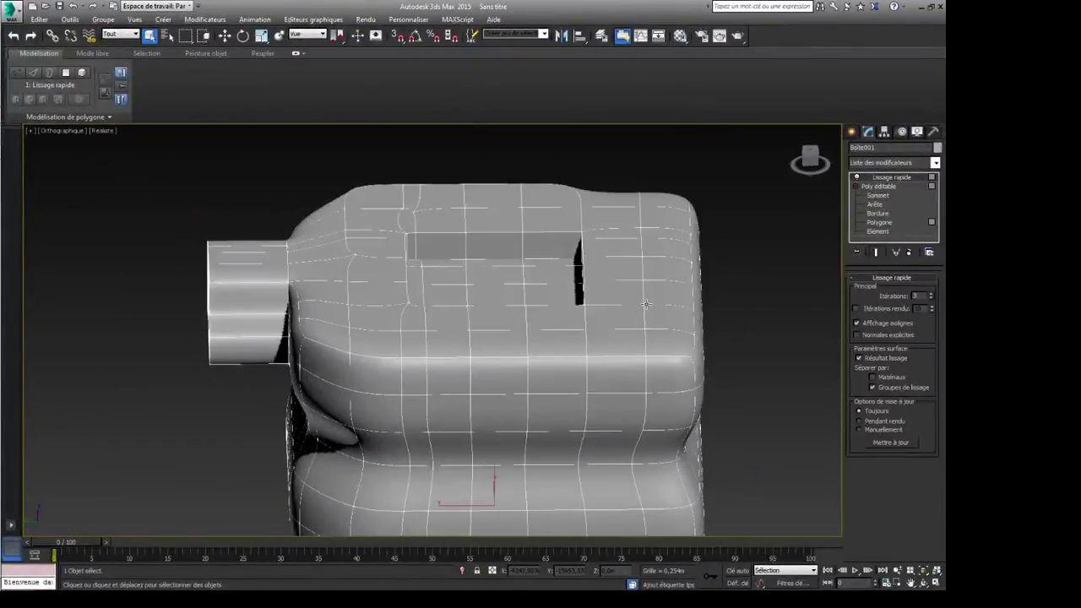
alt+middle_drag(646, 304, 568, 338)
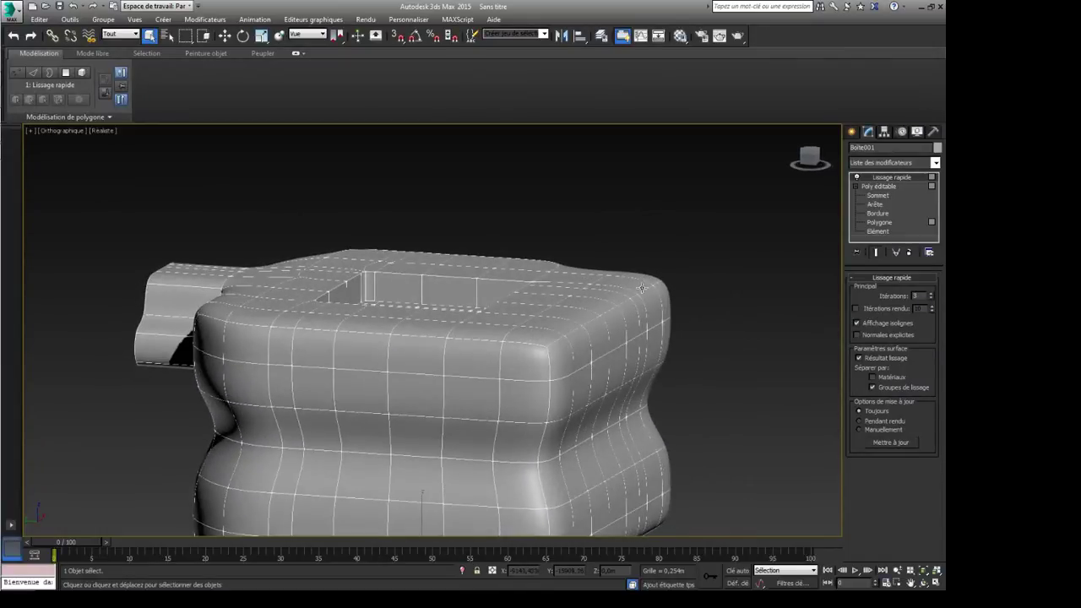
alt+middle_drag(537, 282, 416, 331)
scroll(417, 331, up, 4)
scroll(457, 355, down, 4)
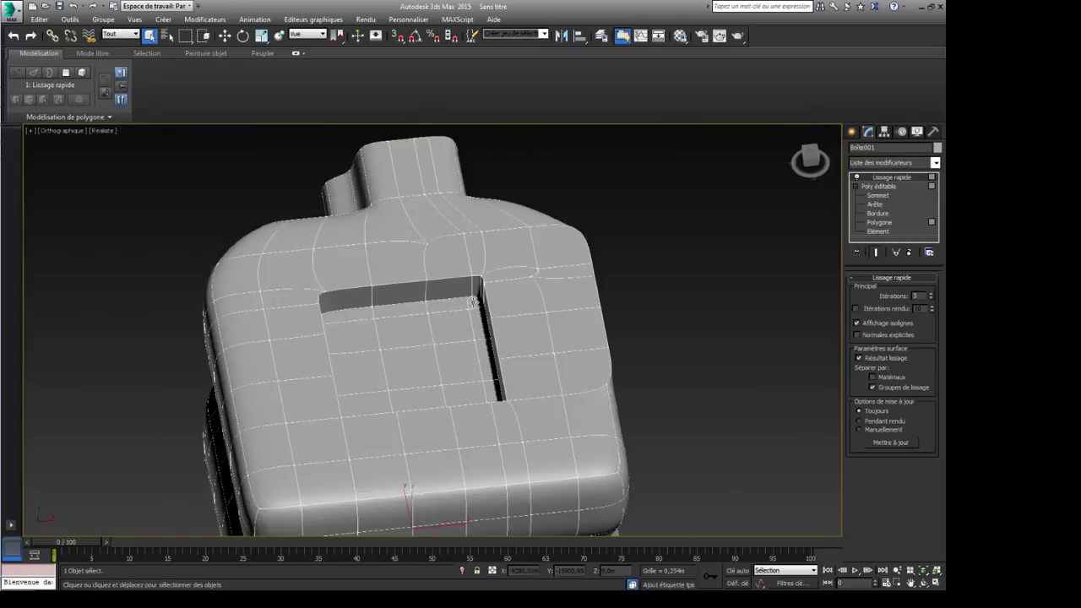
mouse_move(433, 341)
alt+middle_down()
mouse_move(468, 337)
mouse_move(444, 350)
alt+middle_up()
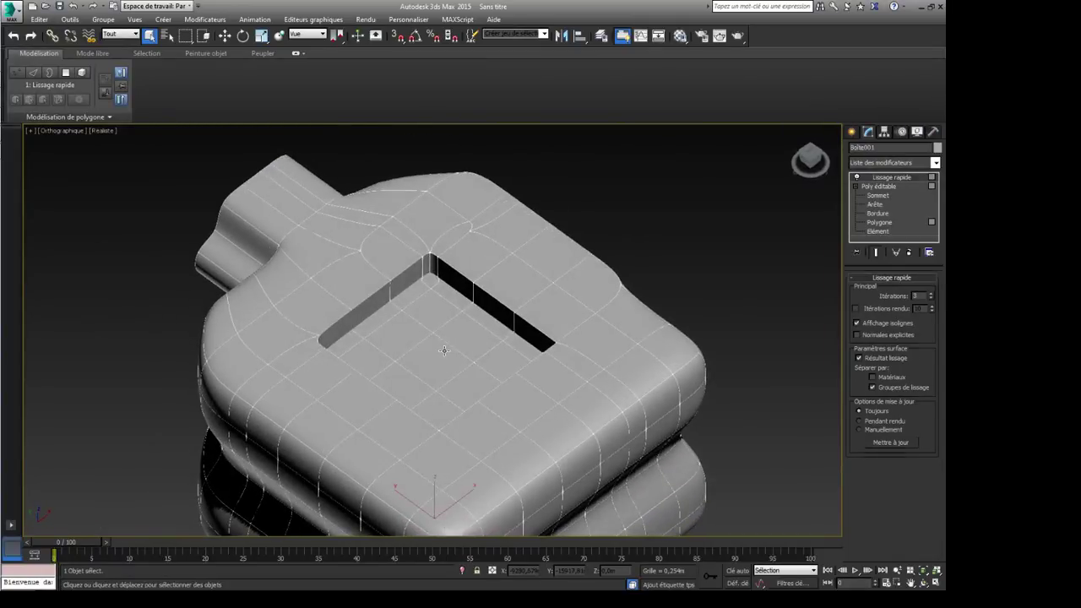
scroll(473, 279, up, 4)
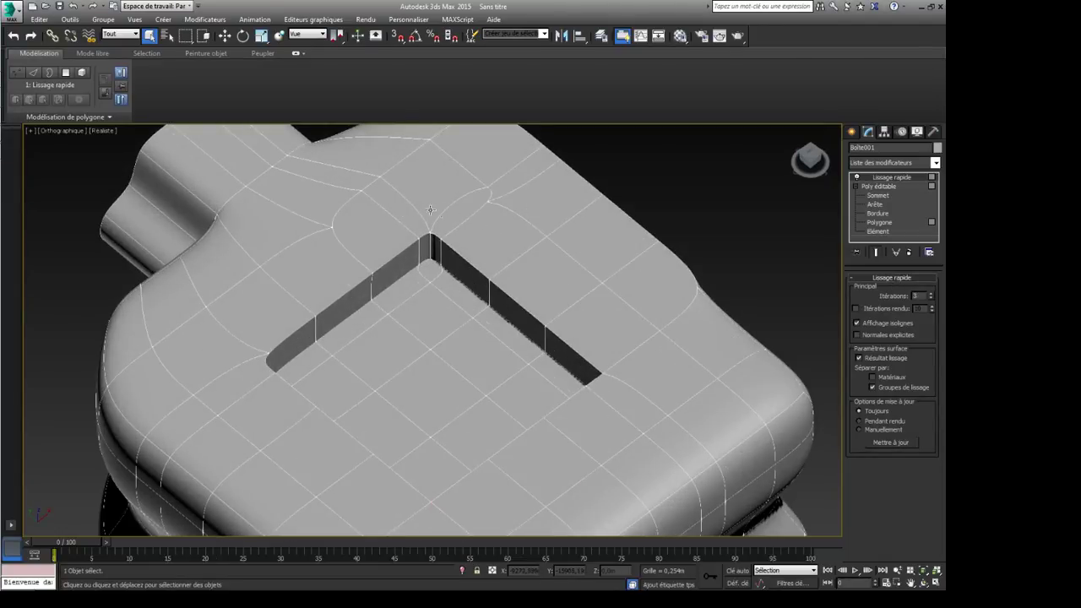
middle_drag(491, 225, 499, 268)
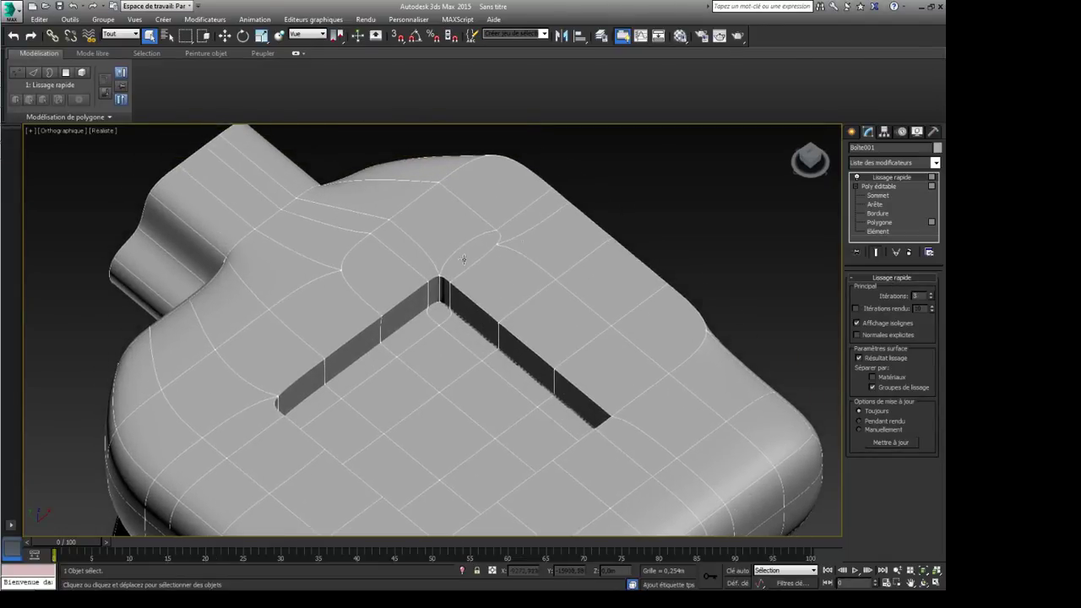
Step: Inspect the polygons meeting at the recess corner at Polygone level by selecting them individually on the top face, recess floor and walls
click(879, 222)
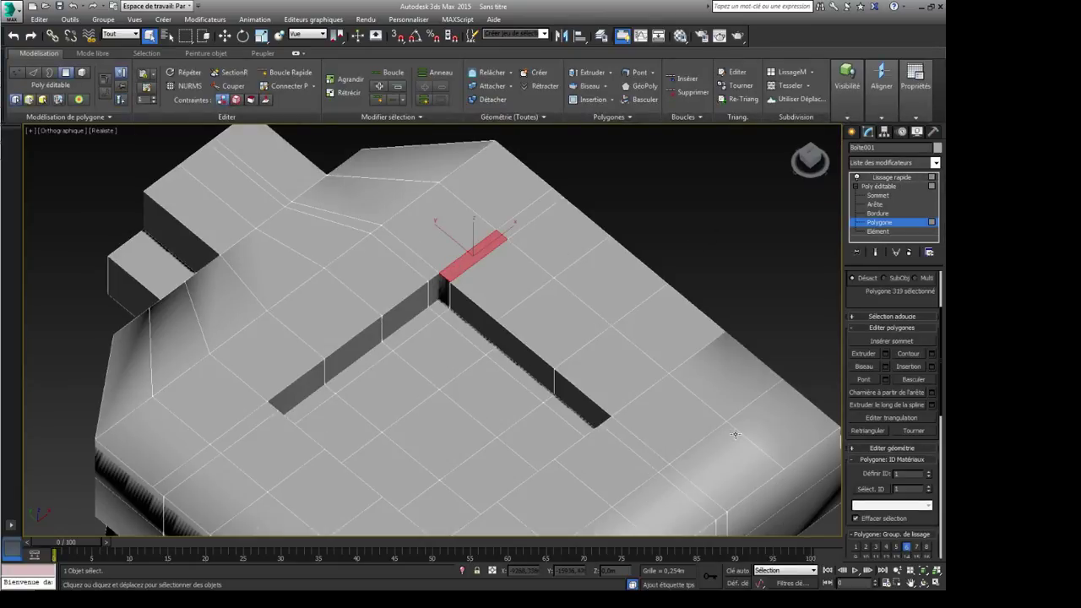
middle_drag(499, 415, 483, 367)
scroll(467, 291, up, 3)
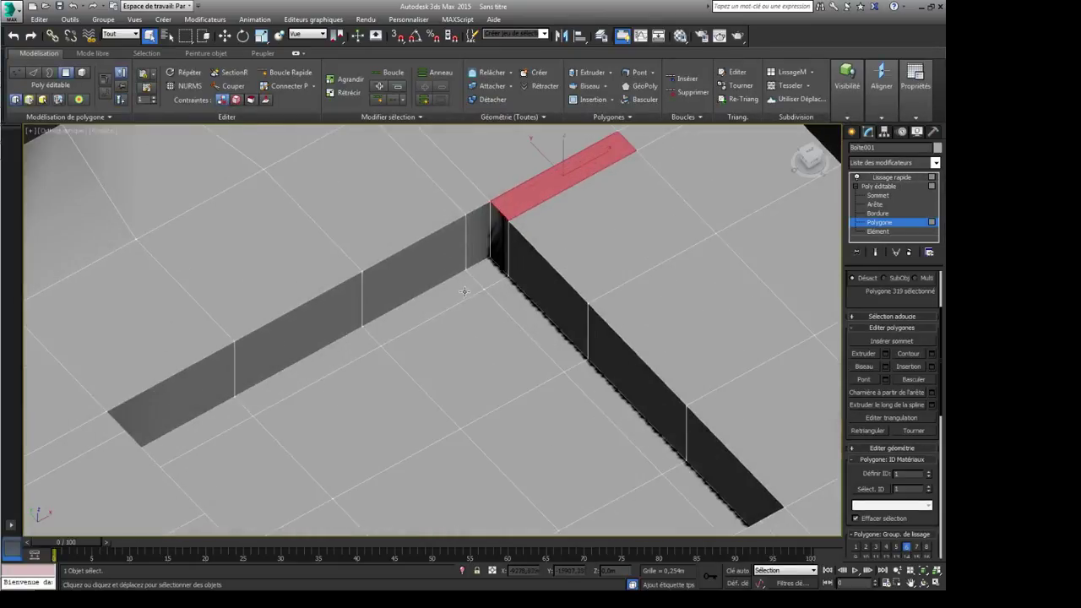
middle_drag(468, 292, 477, 318)
click(485, 196)
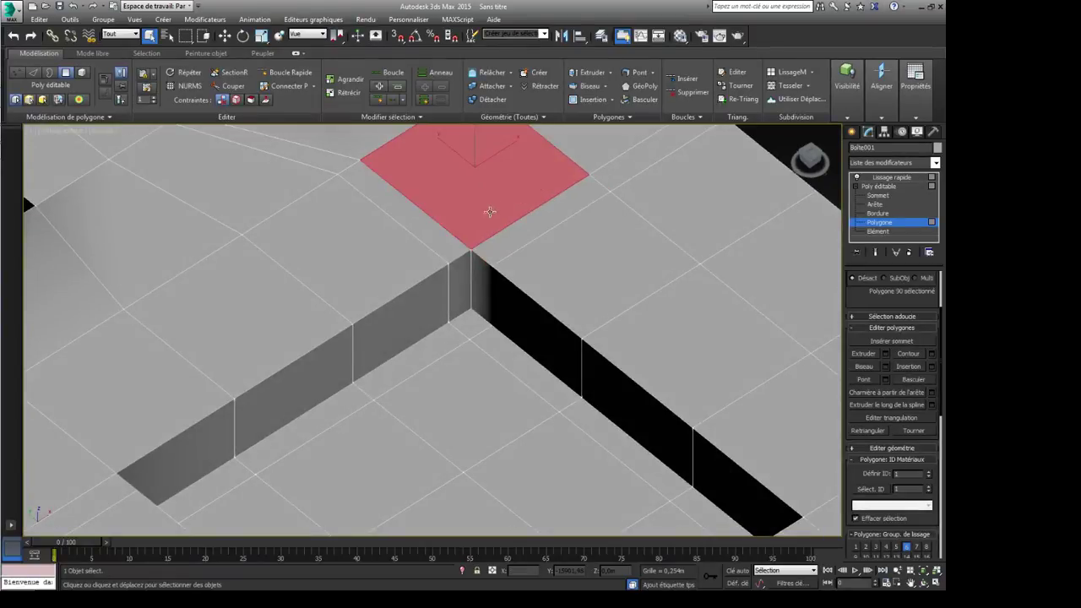
click(506, 241)
click(485, 219)
click(454, 236)
middle_drag(476, 353, 472, 328)
scroll(471, 328, down, 3)
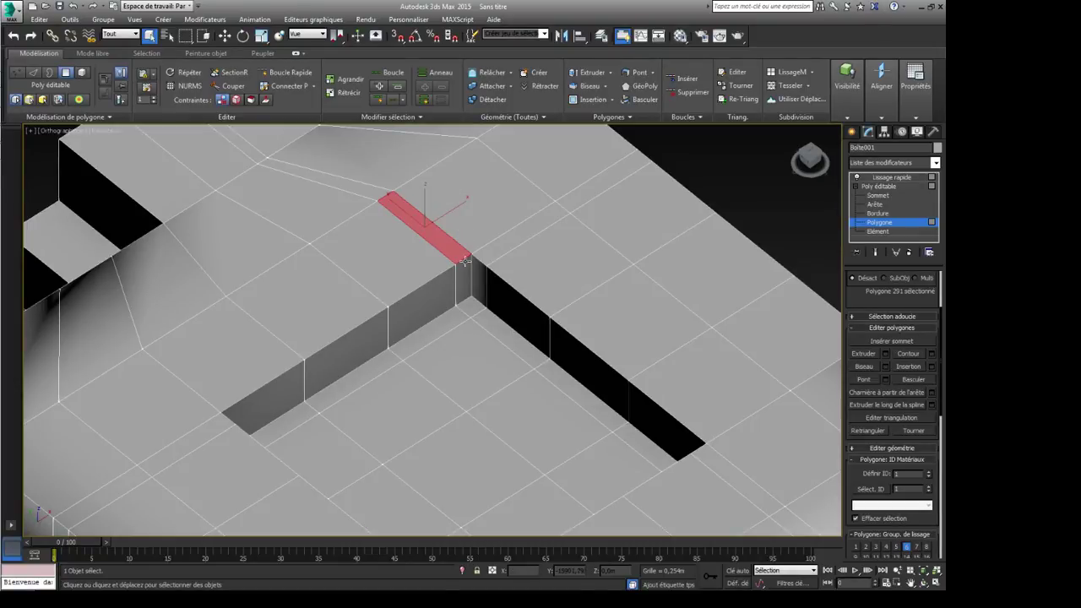
click(473, 305)
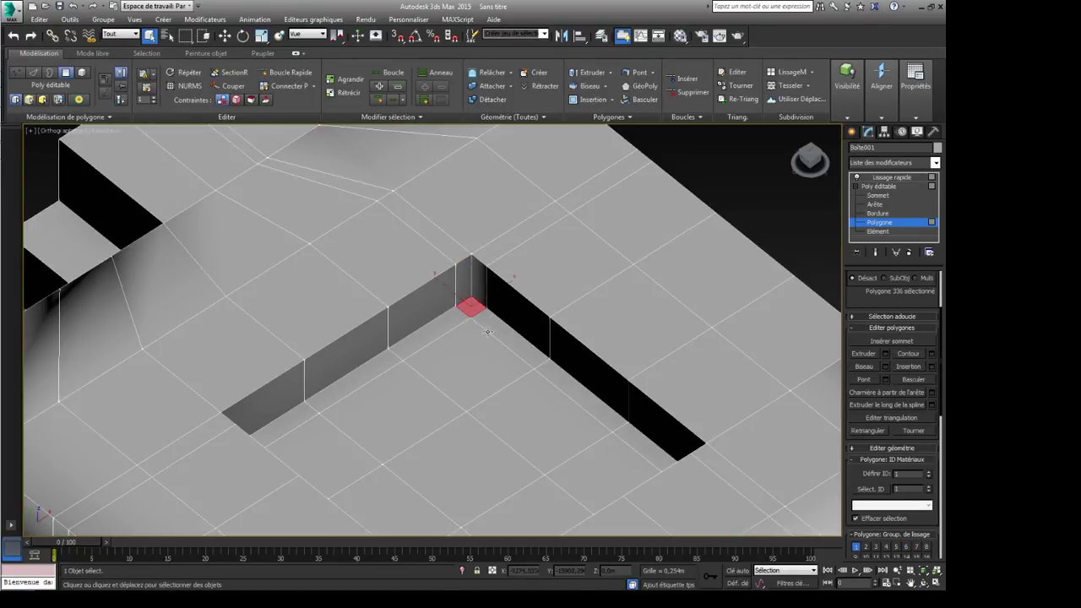
click(465, 261)
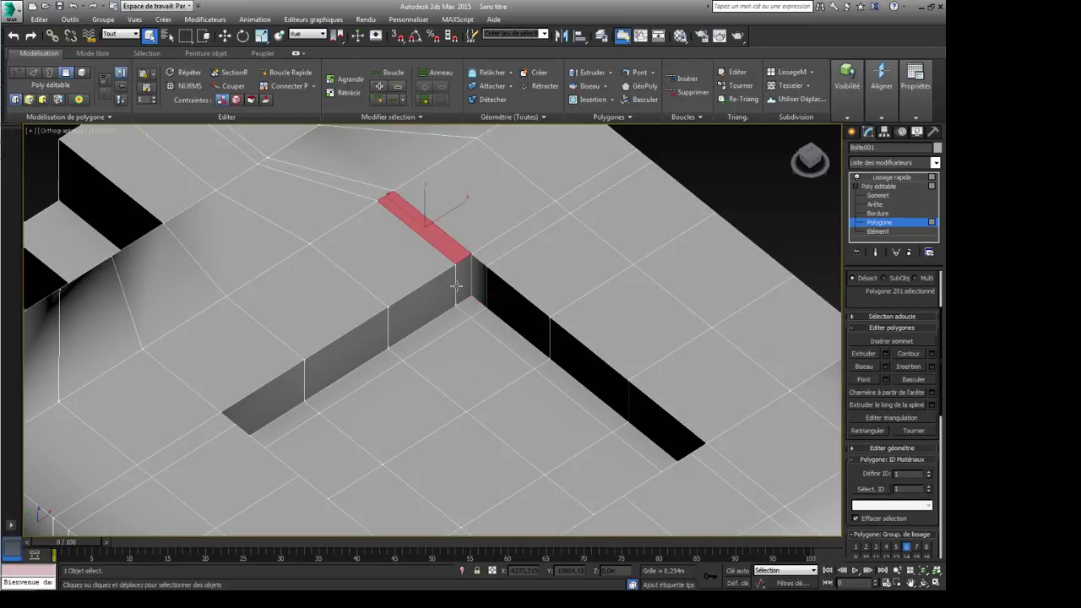
click(466, 278)
Step: Extrude the two adjacent top-face polygons beside the recess corner upward into a tall block
middle_drag(436, 339, 469, 257)
click(454, 242)
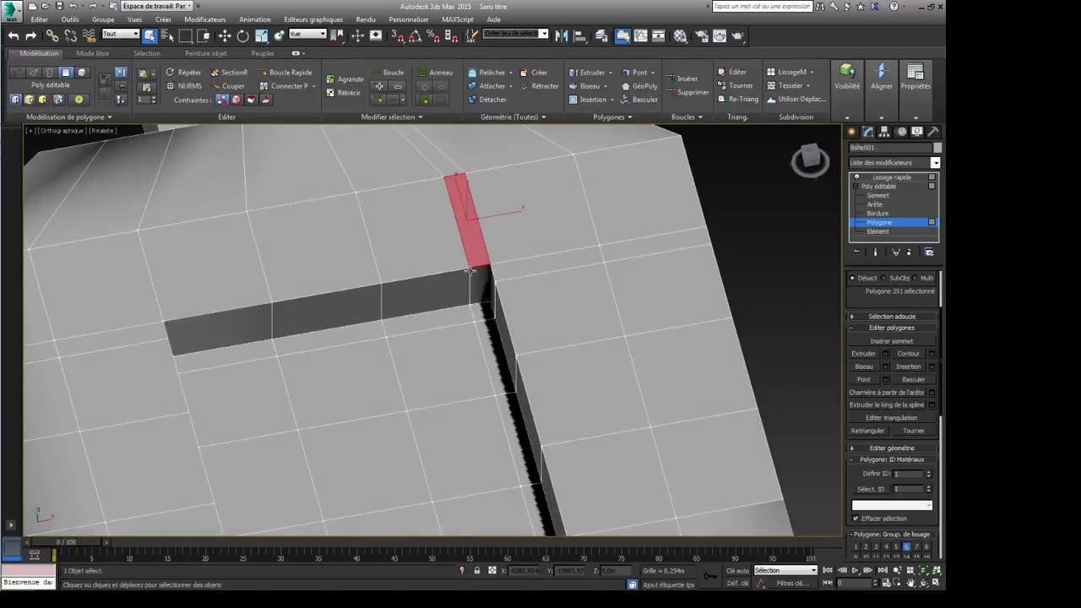
ctrl+click(430, 260)
middle_drag(441, 329, 795, 460)
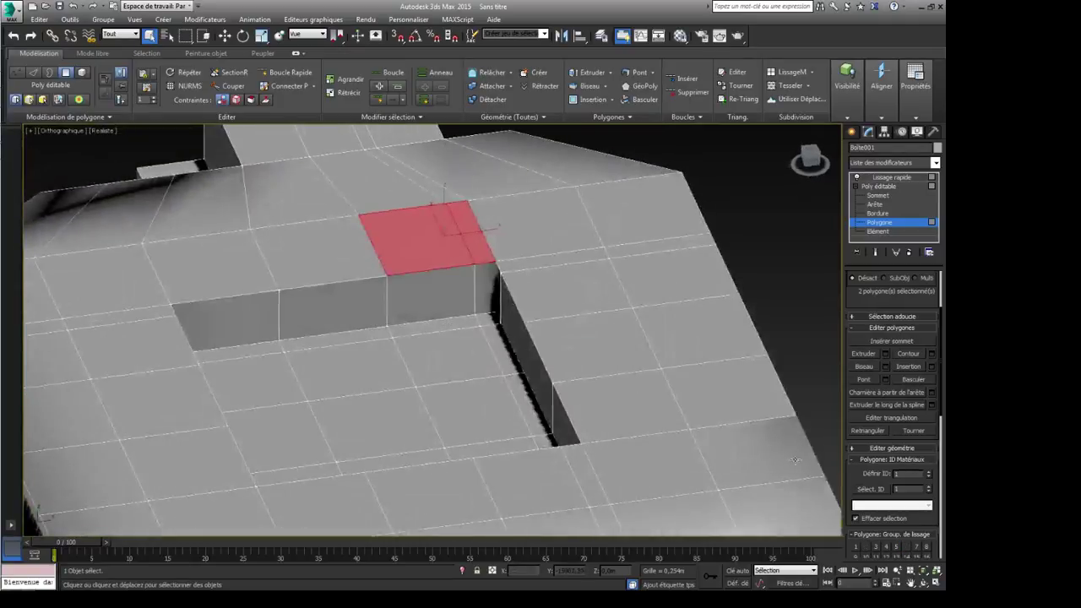
click(885, 353)
alt+middle_drag(515, 380, 540, 421)
Step: Check the block's side polygon above the recess wall, clear the selection and return to the Lissage rapide level
click(456, 249)
alt+middle_drag(463, 274, 502, 311)
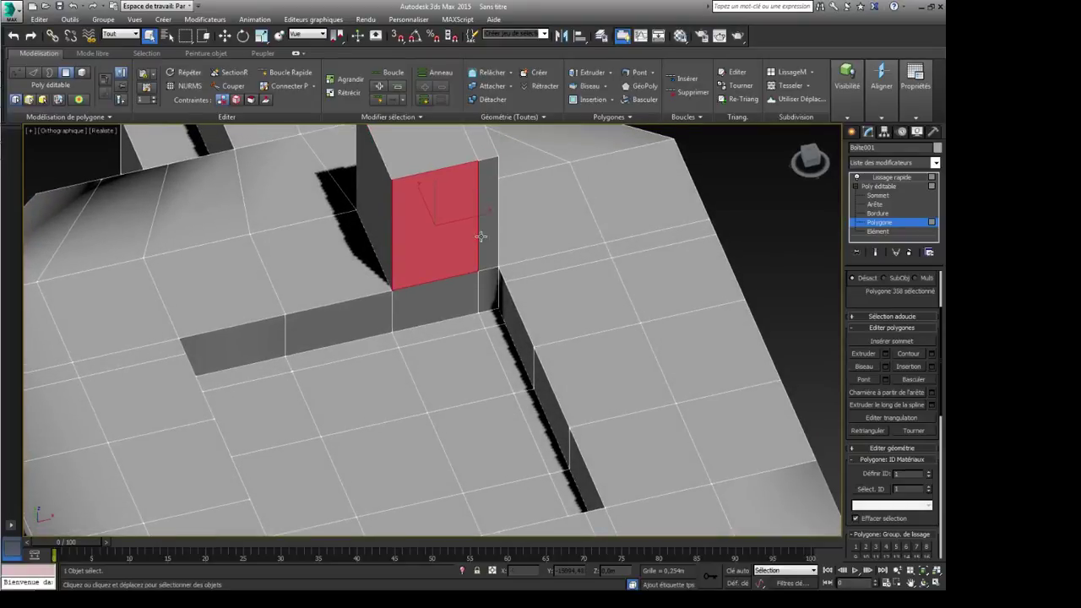
click(749, 215)
click(914, 80)
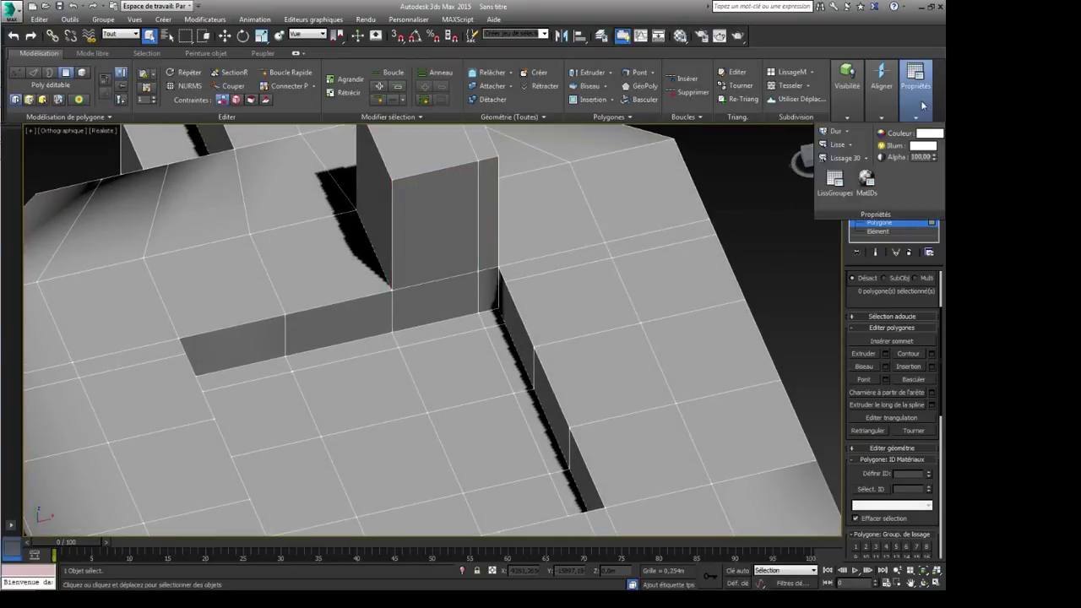
click(891, 179)
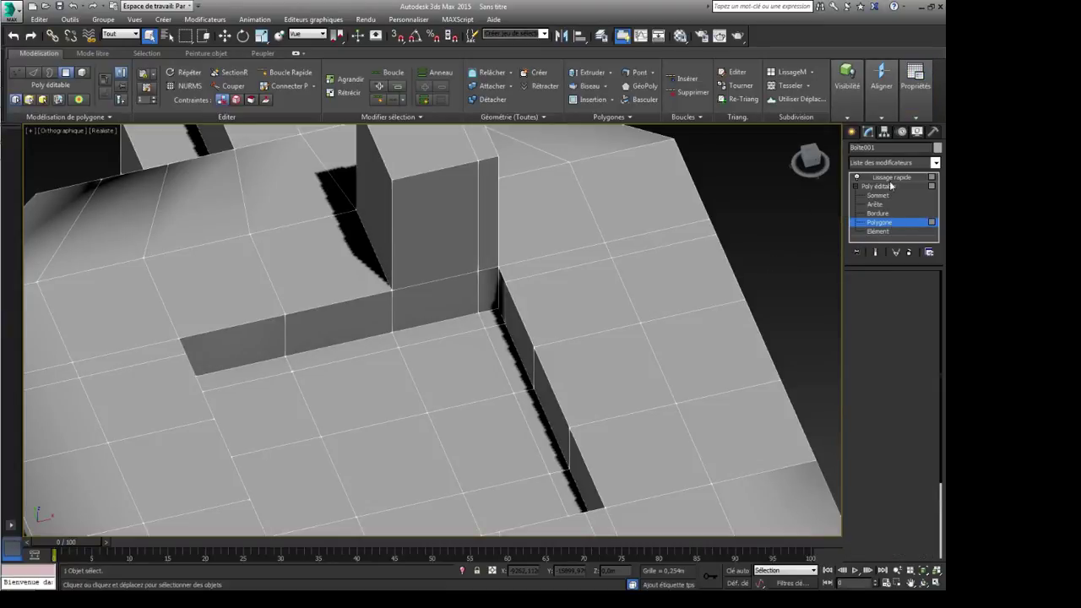
Step: Examine the junction between the smoothed upright block and the recess corner up close and from several angles
mouse_move(611, 347)
alt+middle_down()
mouse_move(586, 341)
mouse_move(631, 323)
mouse_move(623, 330)
alt+middle_up()
alt+middle_drag(465, 261, 471, 321)
scroll(412, 296, up, 5)
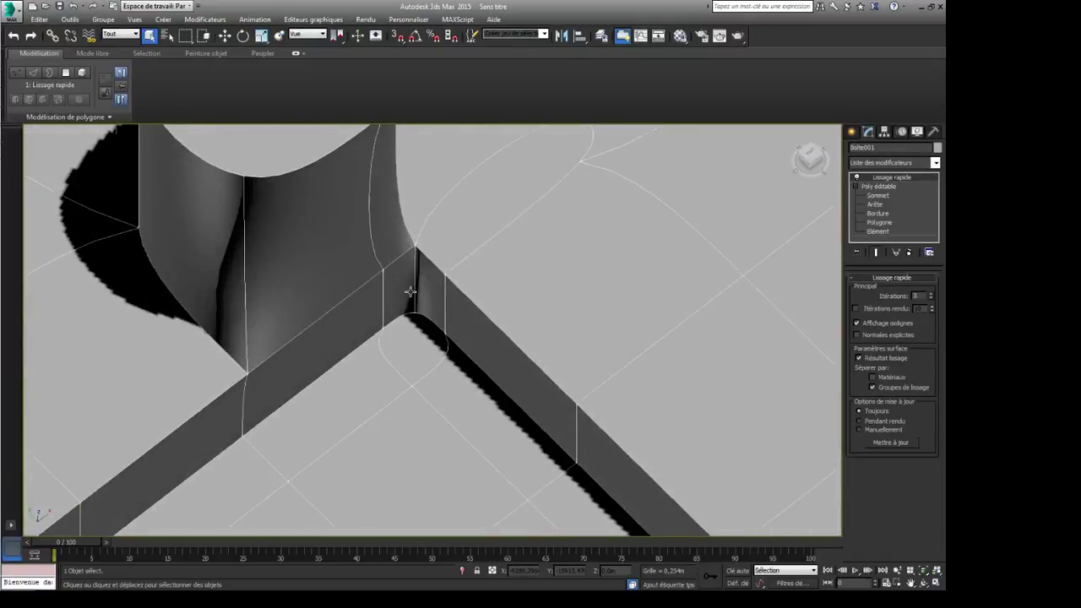
scroll(412, 234, up, 2)
alt+middle_drag(451, 280, 438, 260)
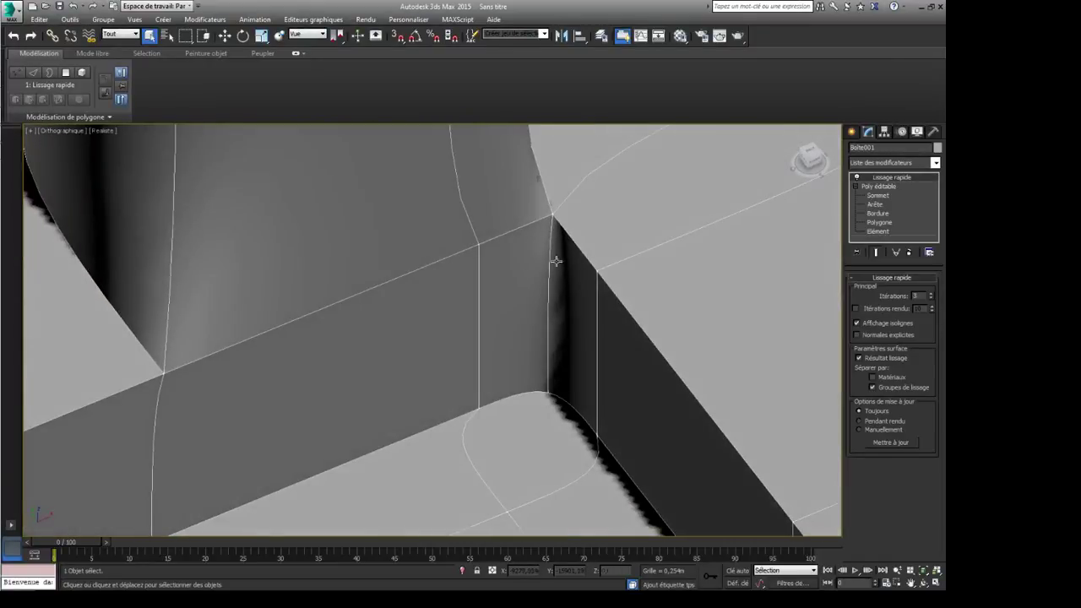
scroll(566, 248, down, 8)
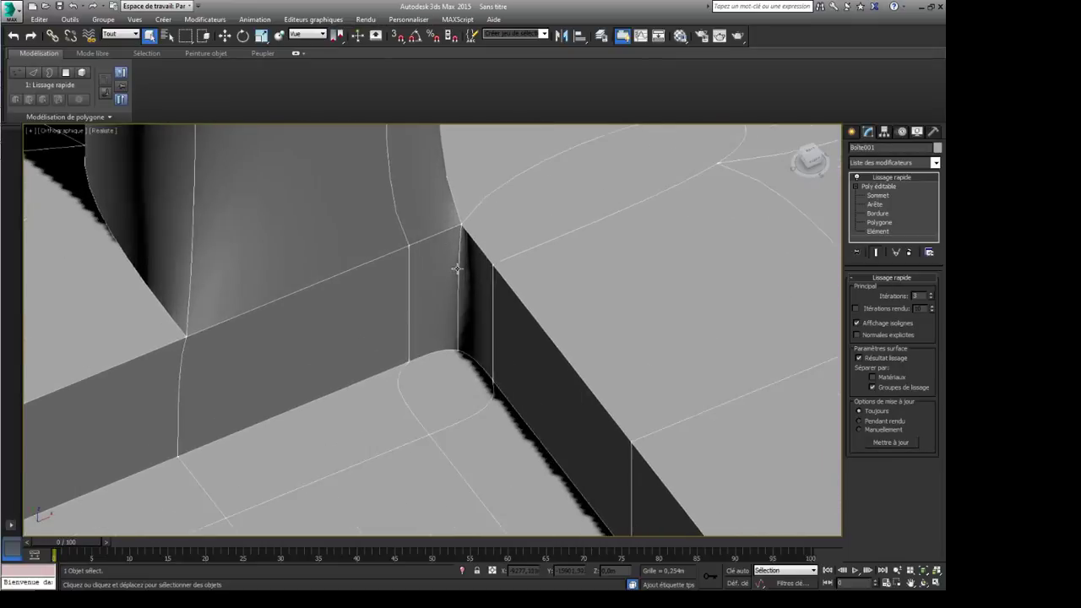
alt+middle_drag(475, 314, 498, 300)
scroll(382, 262, up, 3)
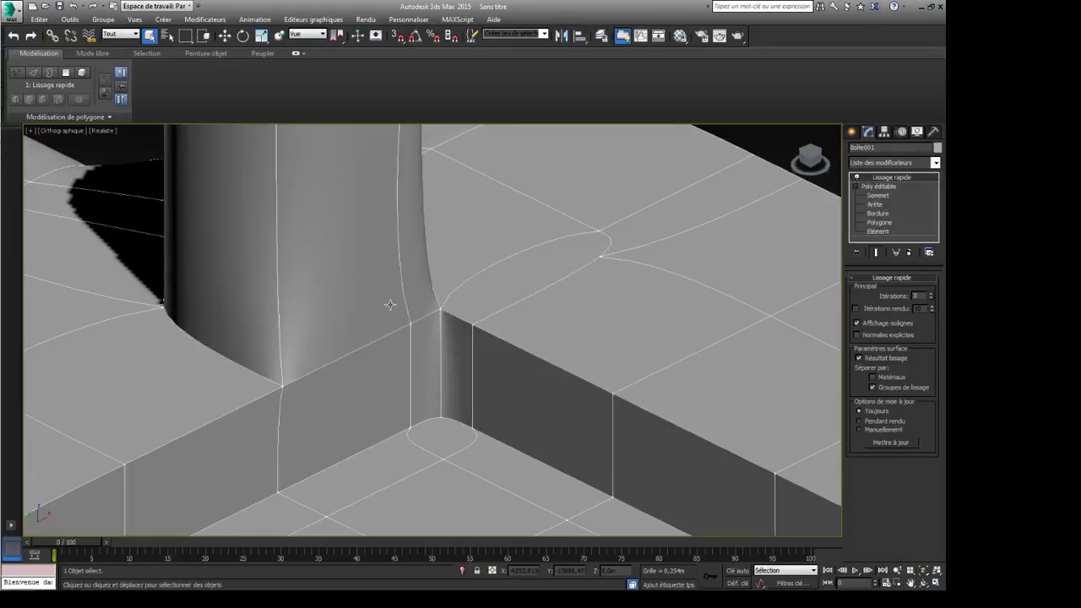
scroll(379, 333, down, 6)
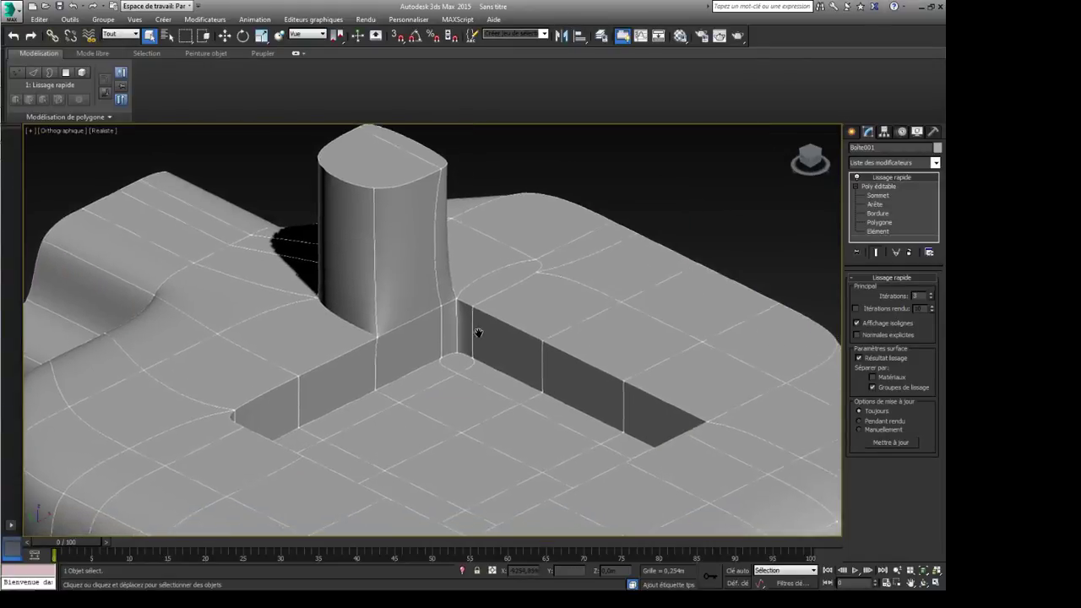
scroll(504, 361, up, 3)
alt+middle_drag(504, 362, 459, 311)
Step: Examine the whole smoothed model from several sides, including the rounded outer edges, side protrusion, upright block and recess
scroll(451, 359, down, 6)
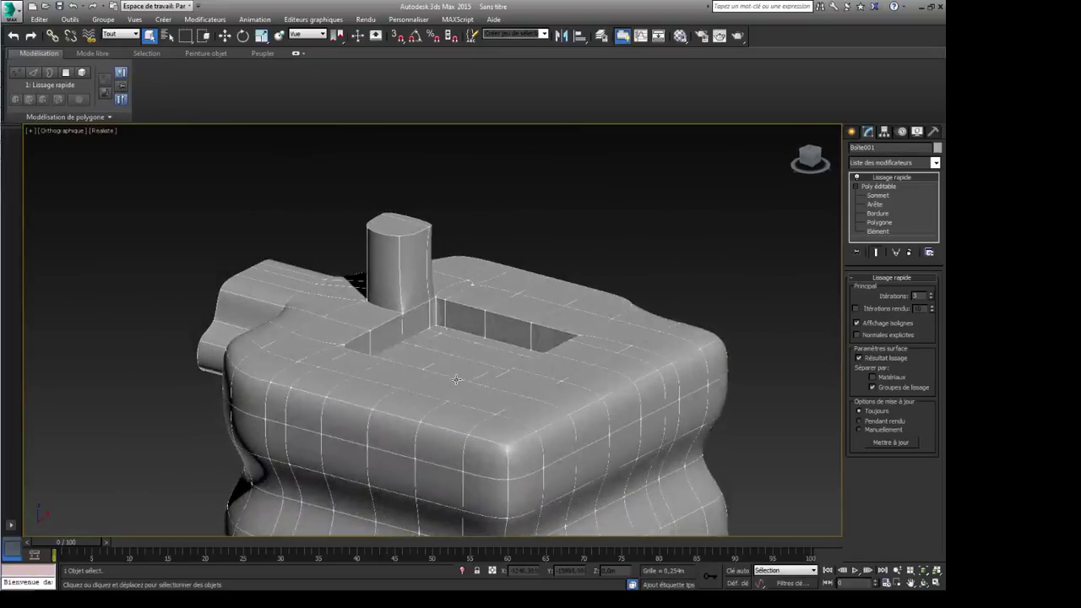
scroll(457, 322, down, 3)
middle_drag(460, 368, 314, 358)
scroll(412, 358, up, 5)
scroll(409, 361, down, 5)
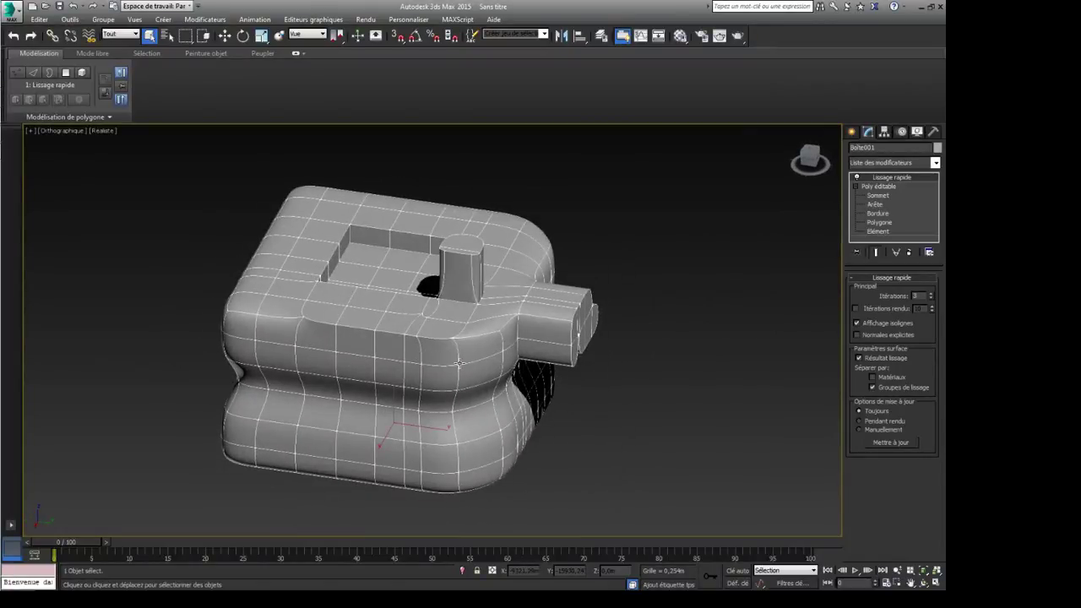
alt+middle_drag(486, 386, 333, 363)
scroll(416, 381, up, 3)
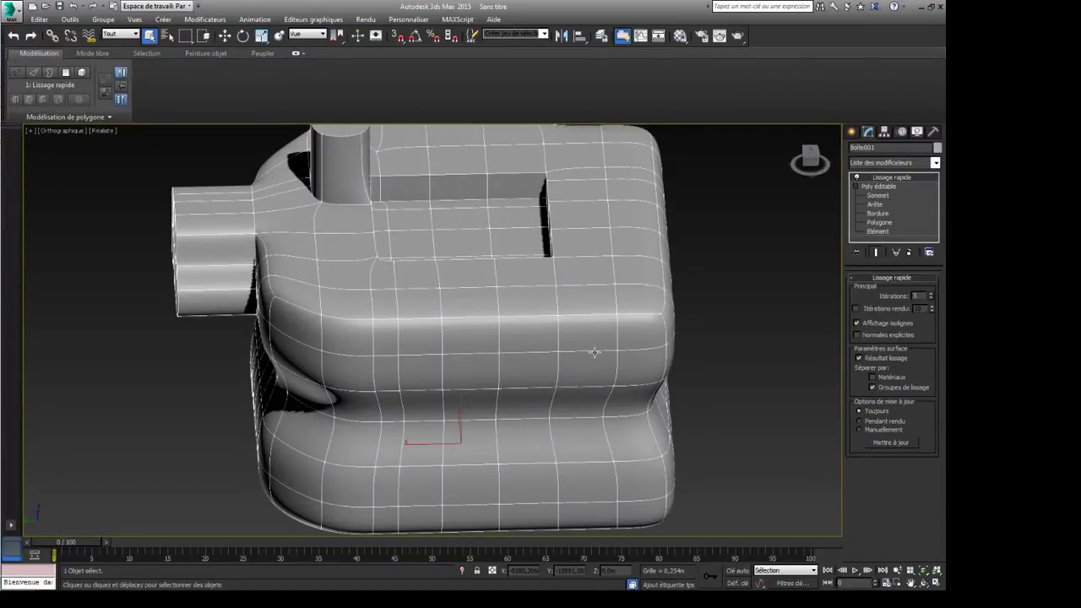
alt+middle_drag(530, 293, 548, 320)
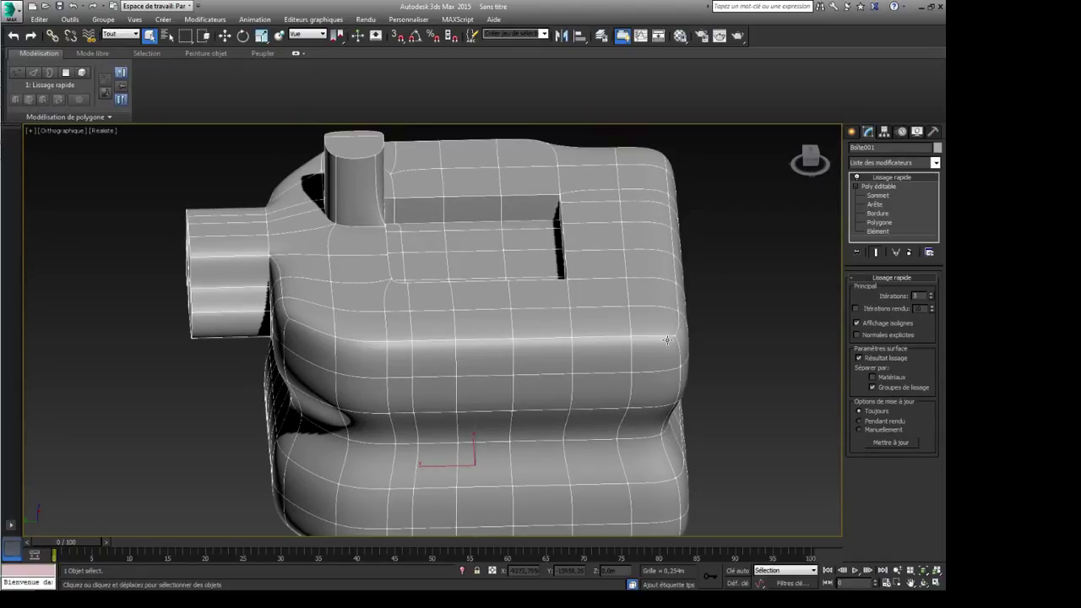
middle_drag(536, 350, 495, 347)
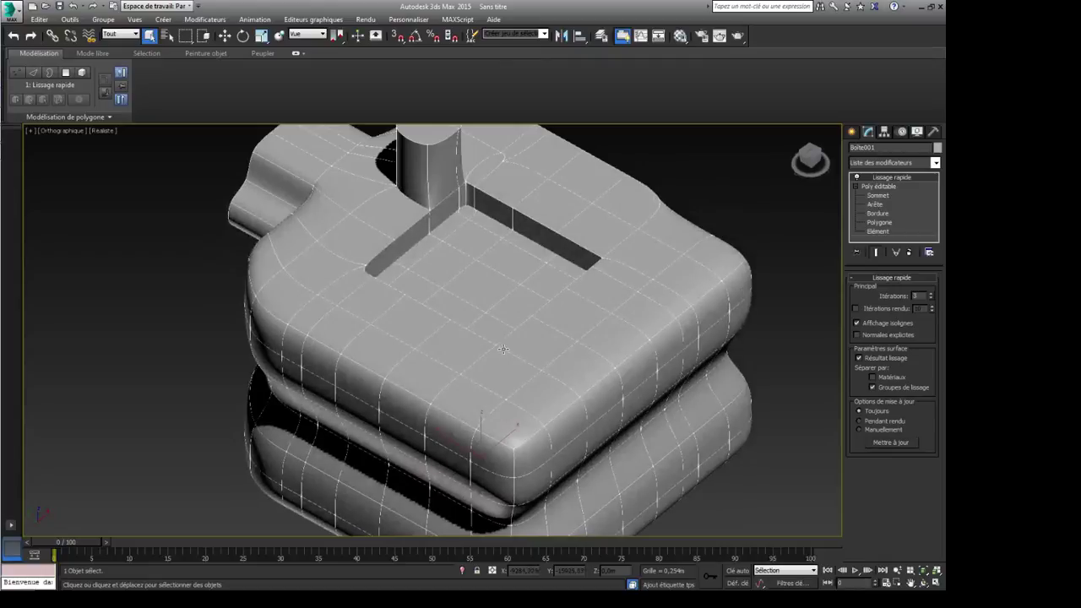